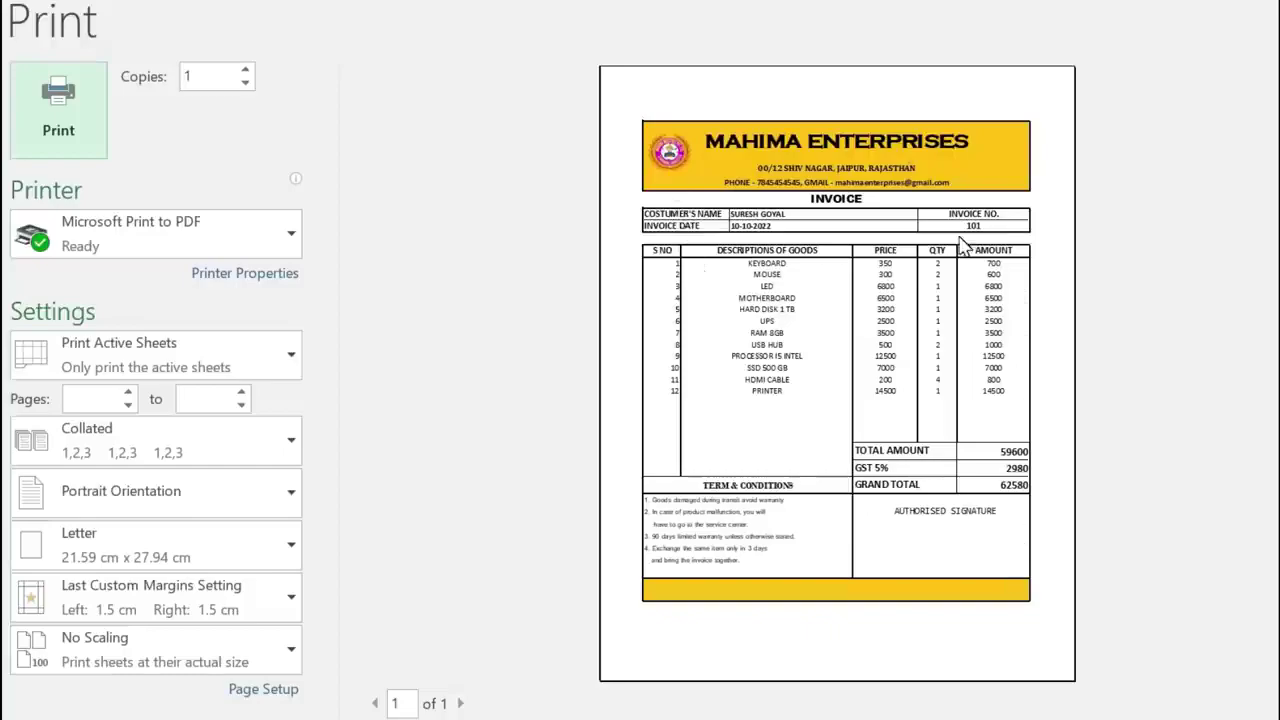
- Exit print preview, review the finished invoice, and add a new blank Sheet2
key("Escape")
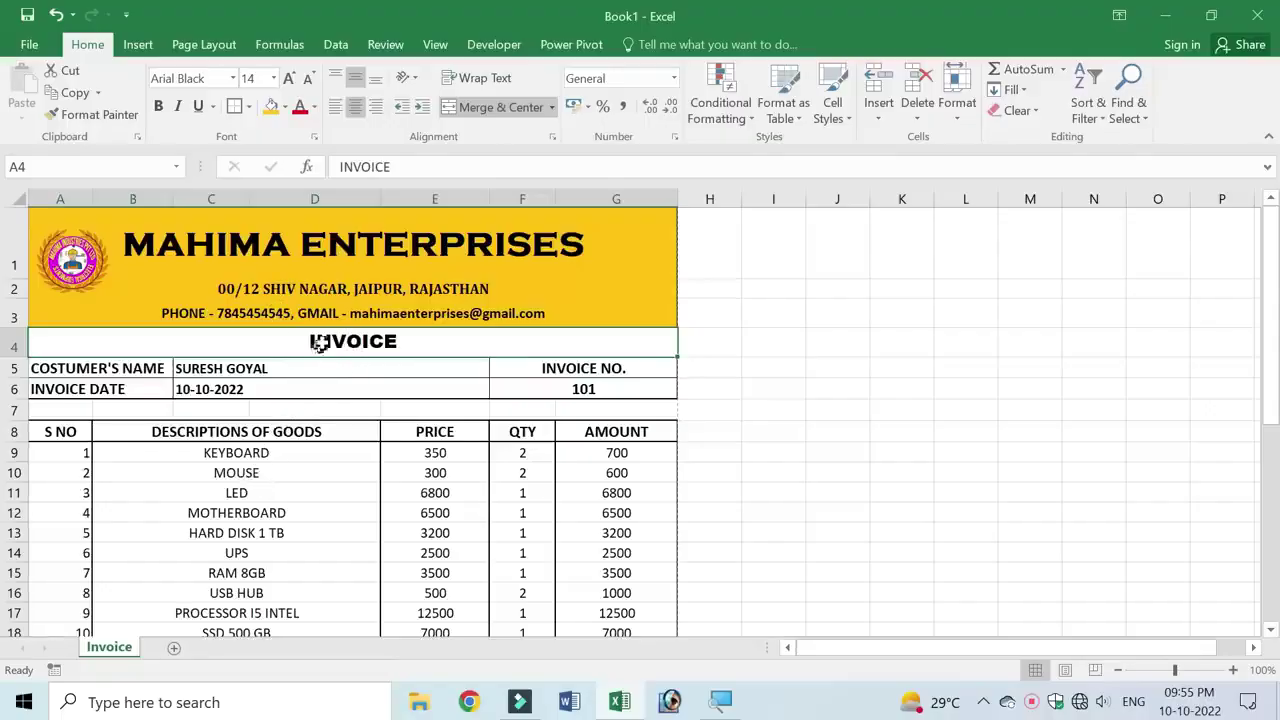
scroll(320, 343, "down", 5)
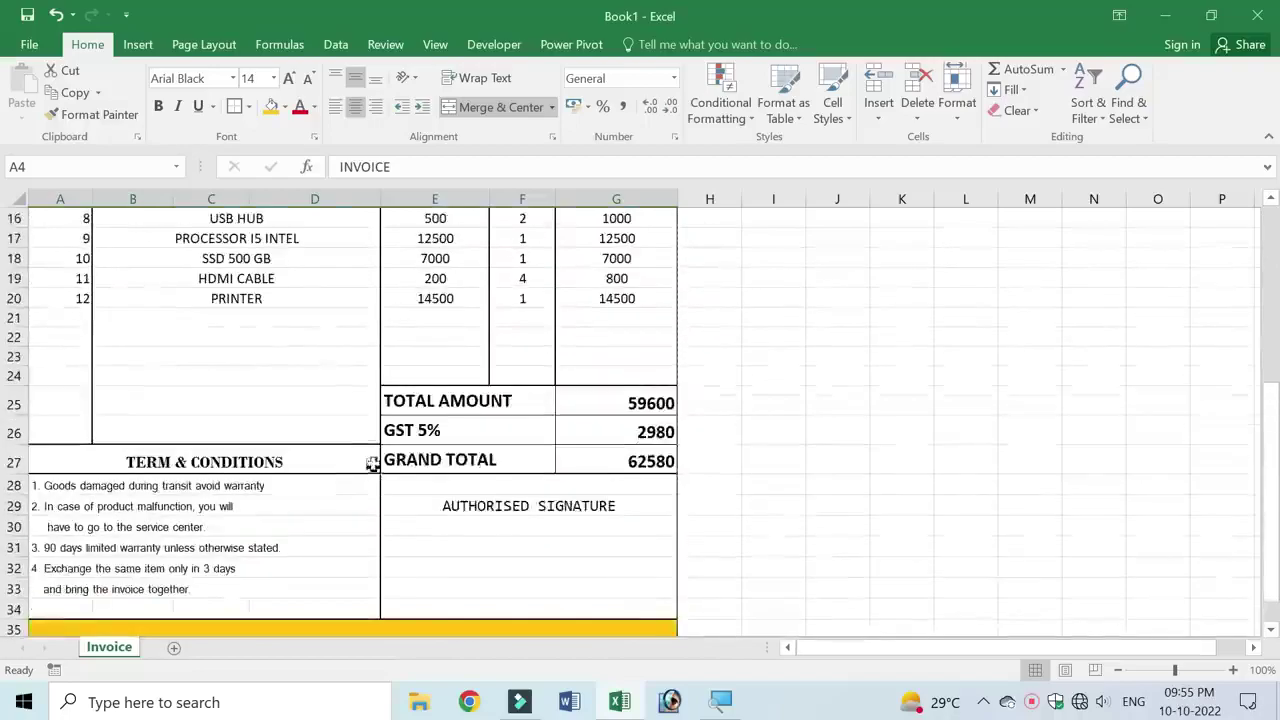
scroll(381, 410, "up", 5)
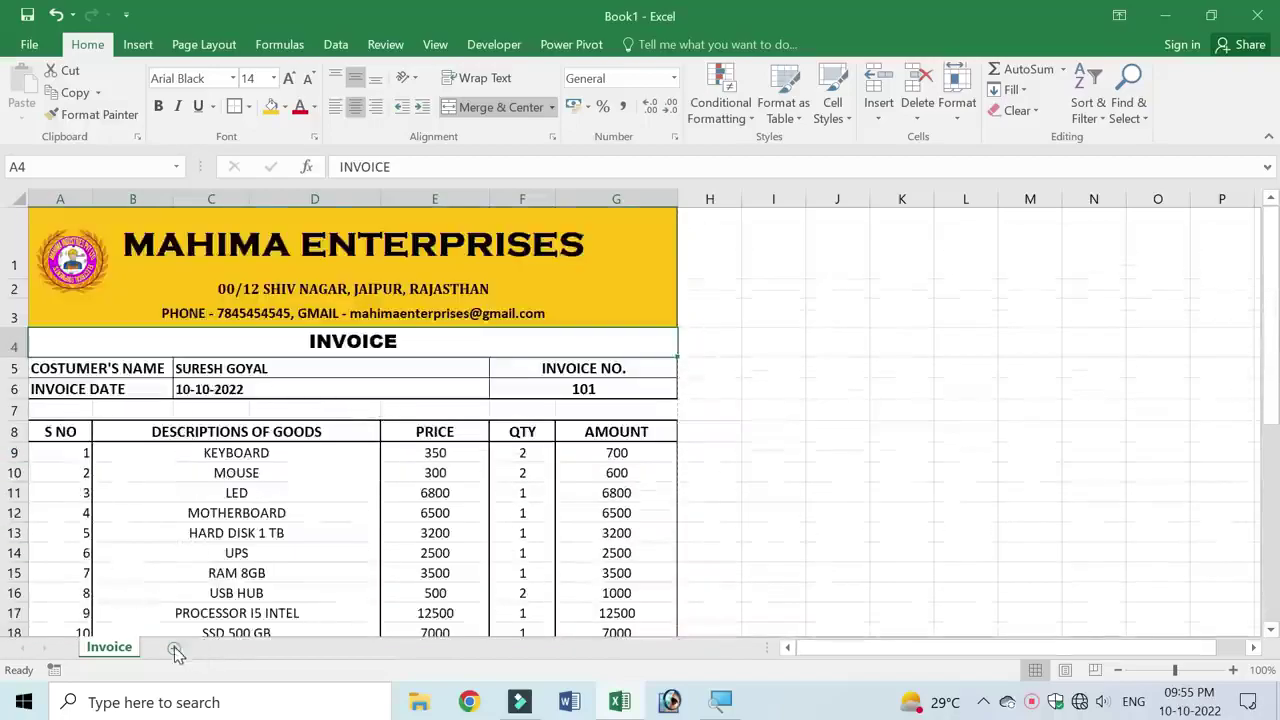
left_click(174, 649)
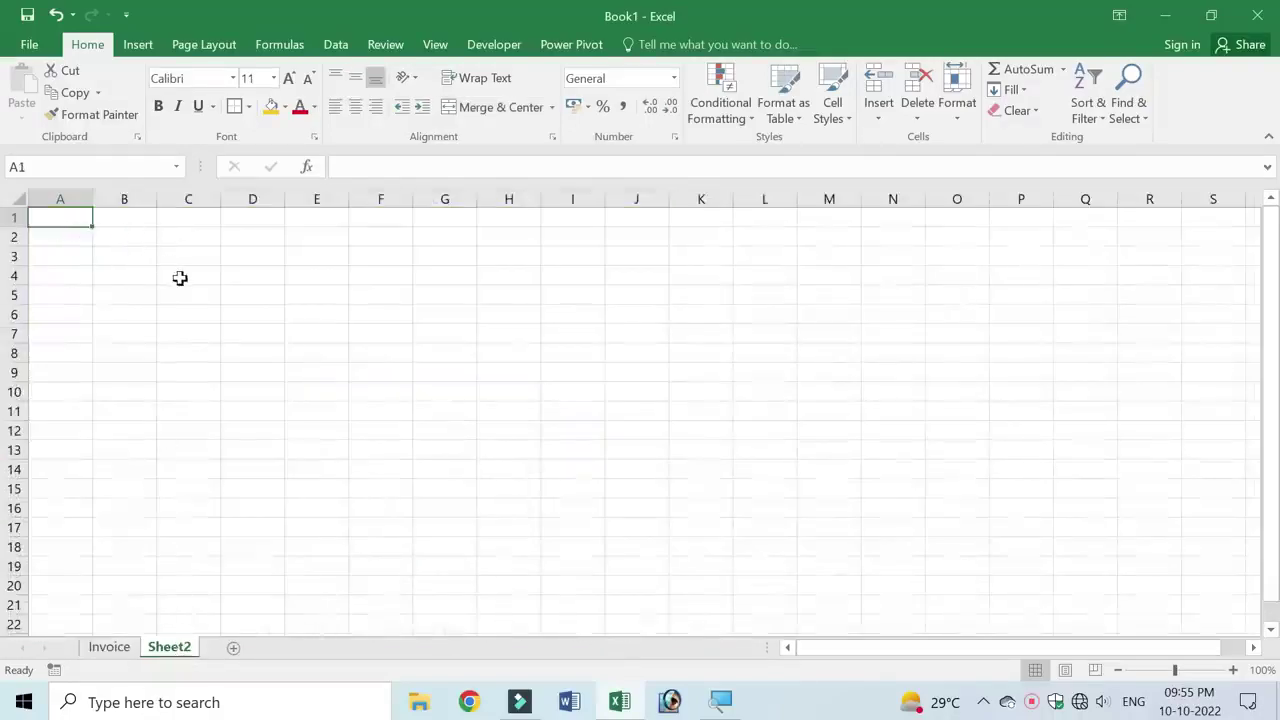
- Merge and centre A1:G1 and enter the title MAHIMA ENTERPRISES
left_click_drag(63, 215, 456, 210)
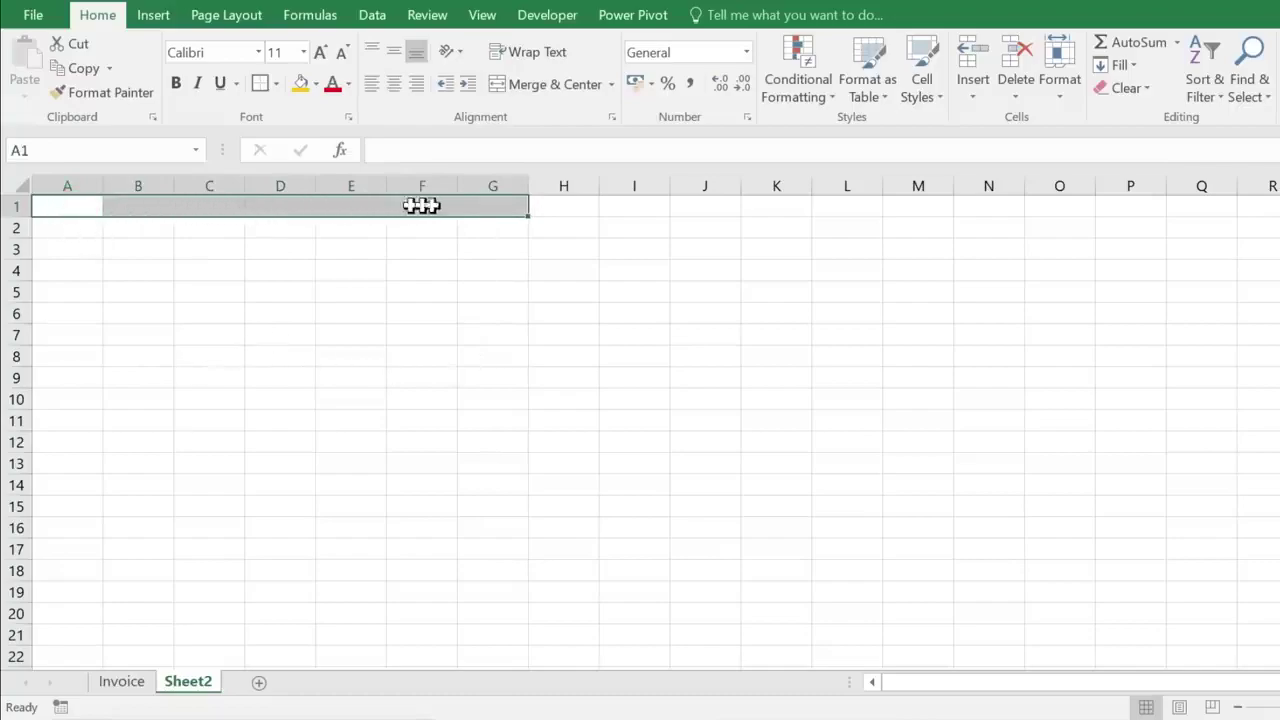
left_click(566, 88)
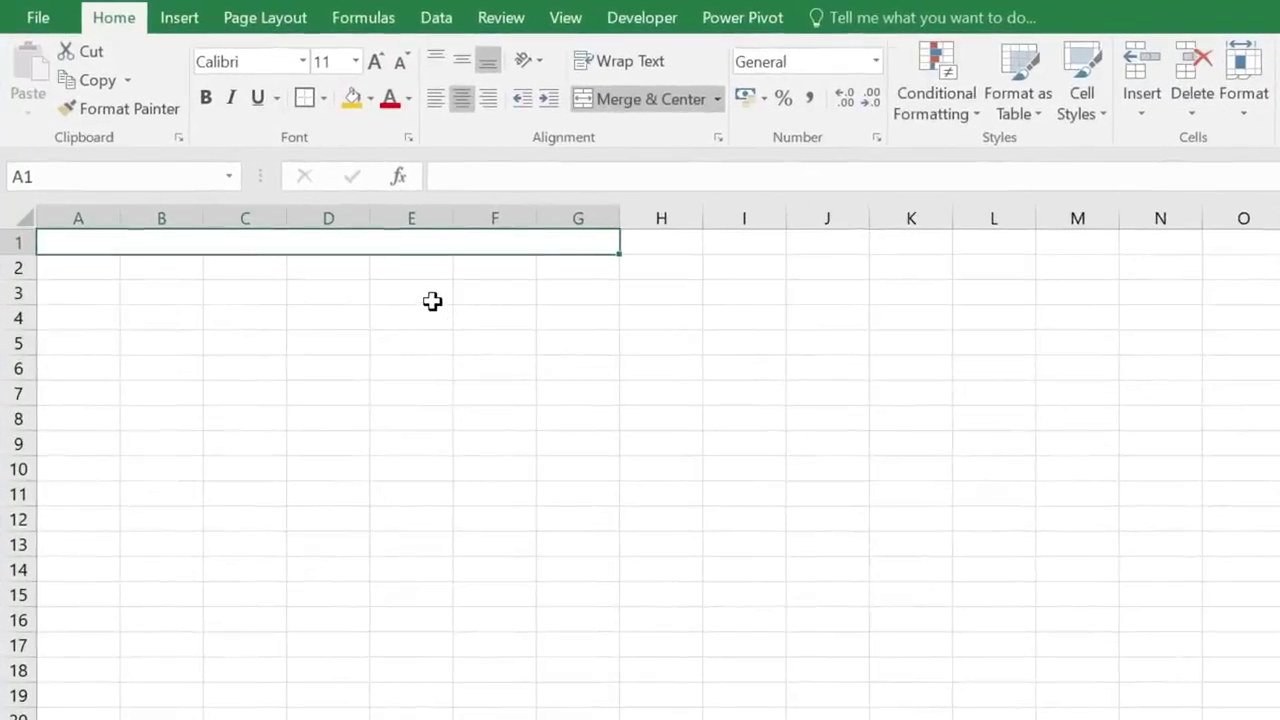
type("MAHIMA ENT")
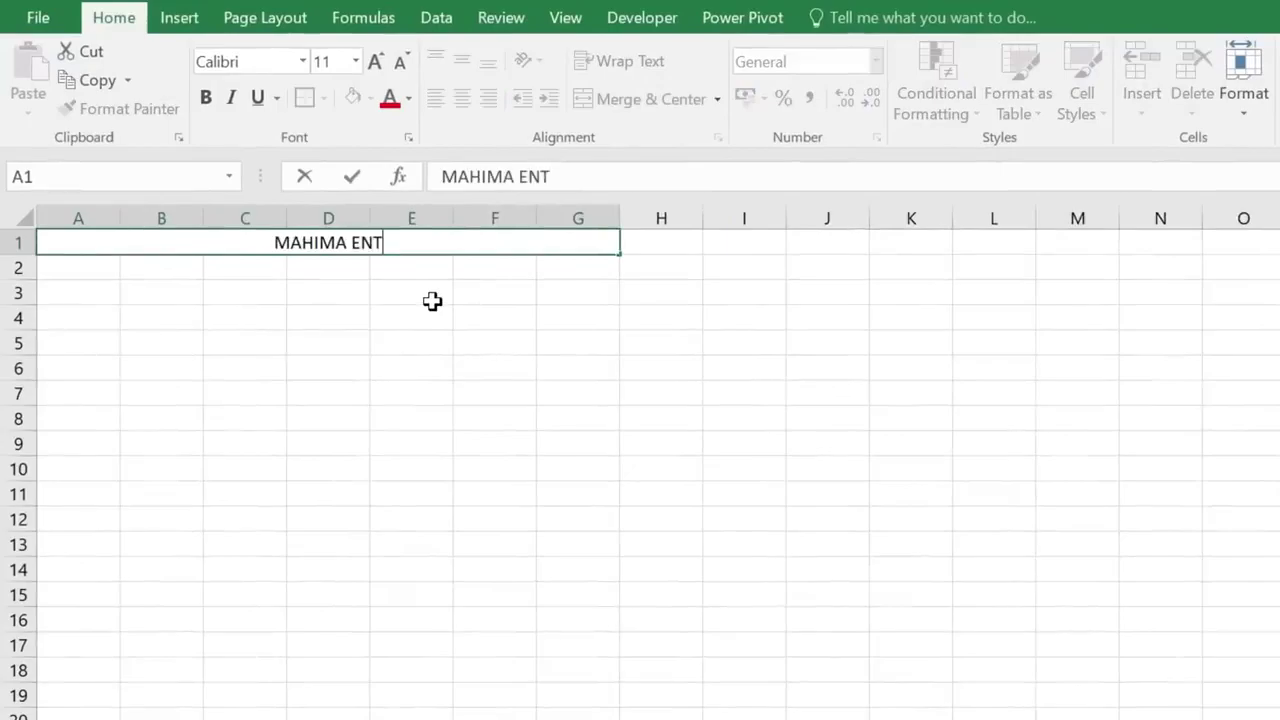
type("ERPRISES")
left_click(226, 271)
left_click(84, 265)
- Merge and centre A2:G2 and enter the business address
left_click_drag(159, 265, 585, 272)
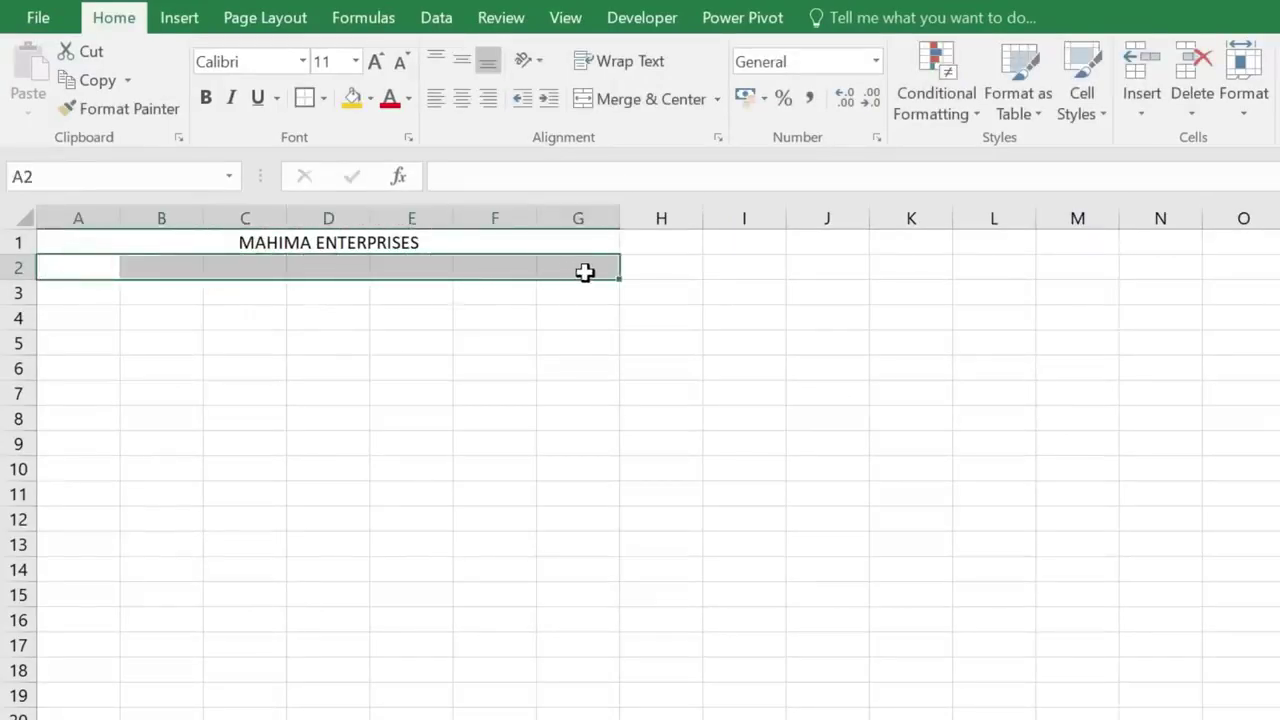
left_click(640, 98)
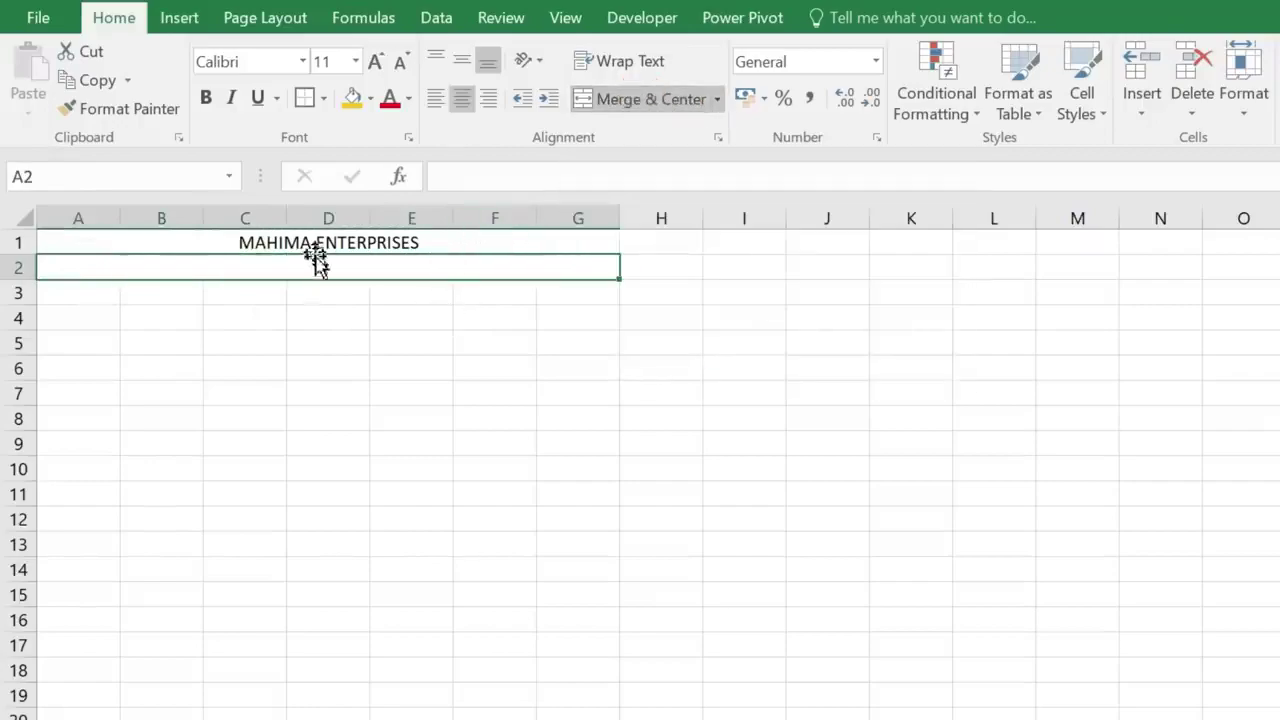
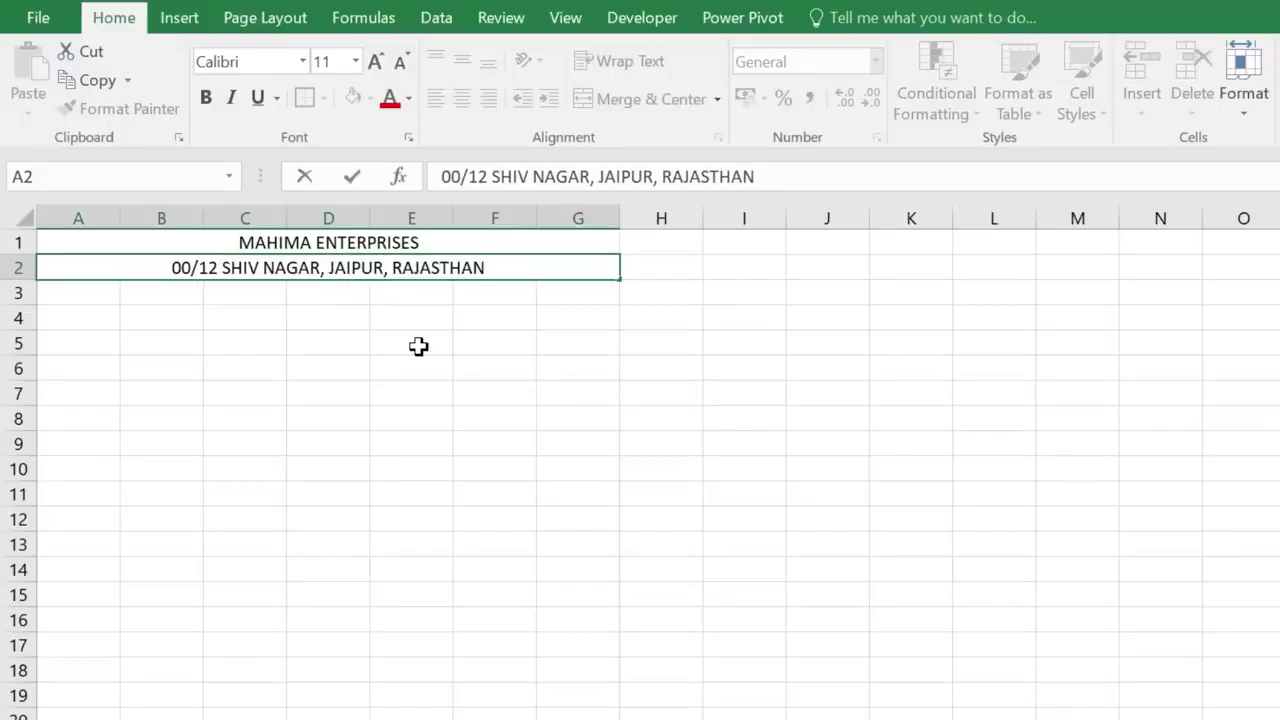
key("Return")
- Merge and centre row 3 and enter the business phone and e-mail contact line
left_click_drag(80, 291, 490, 292)
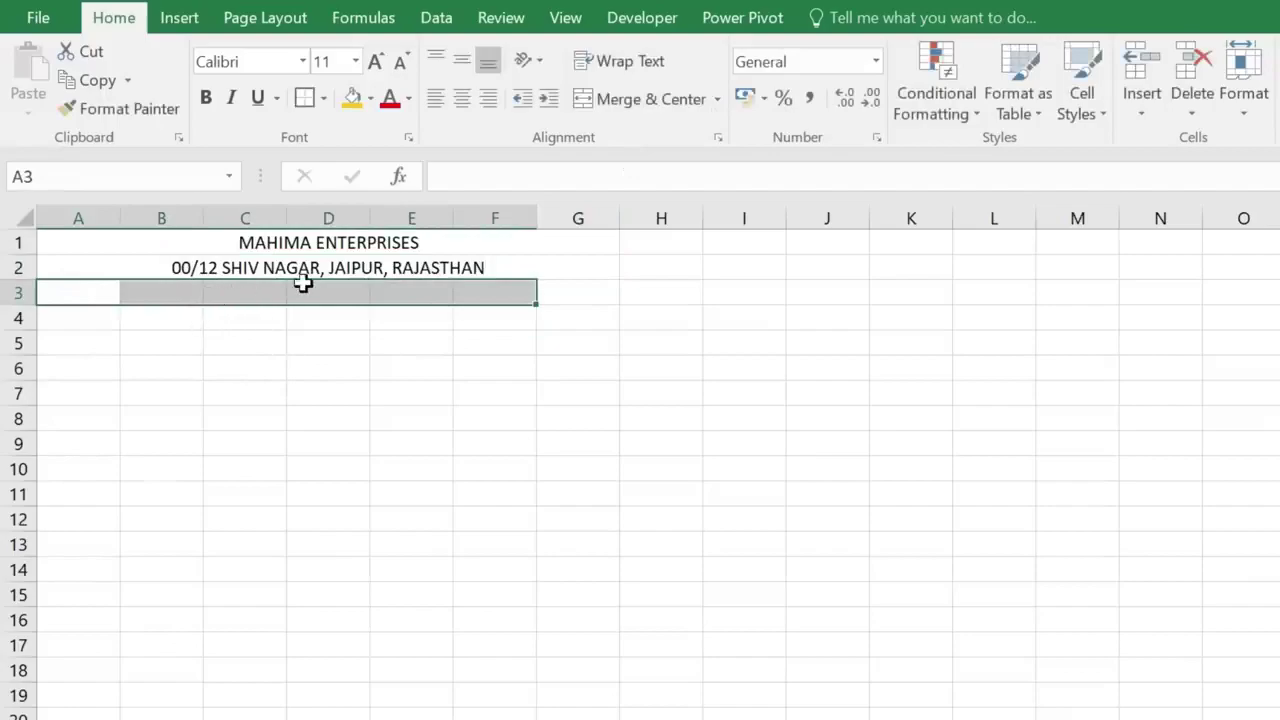
left_click(632, 100)
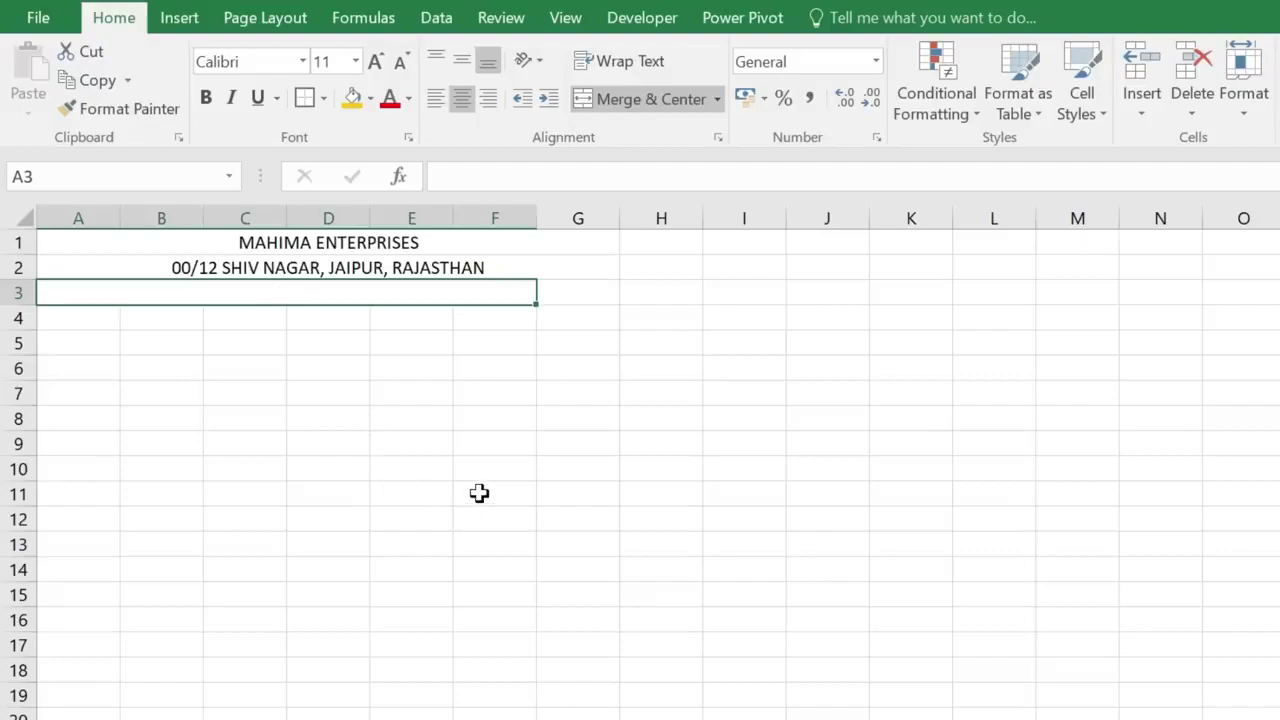
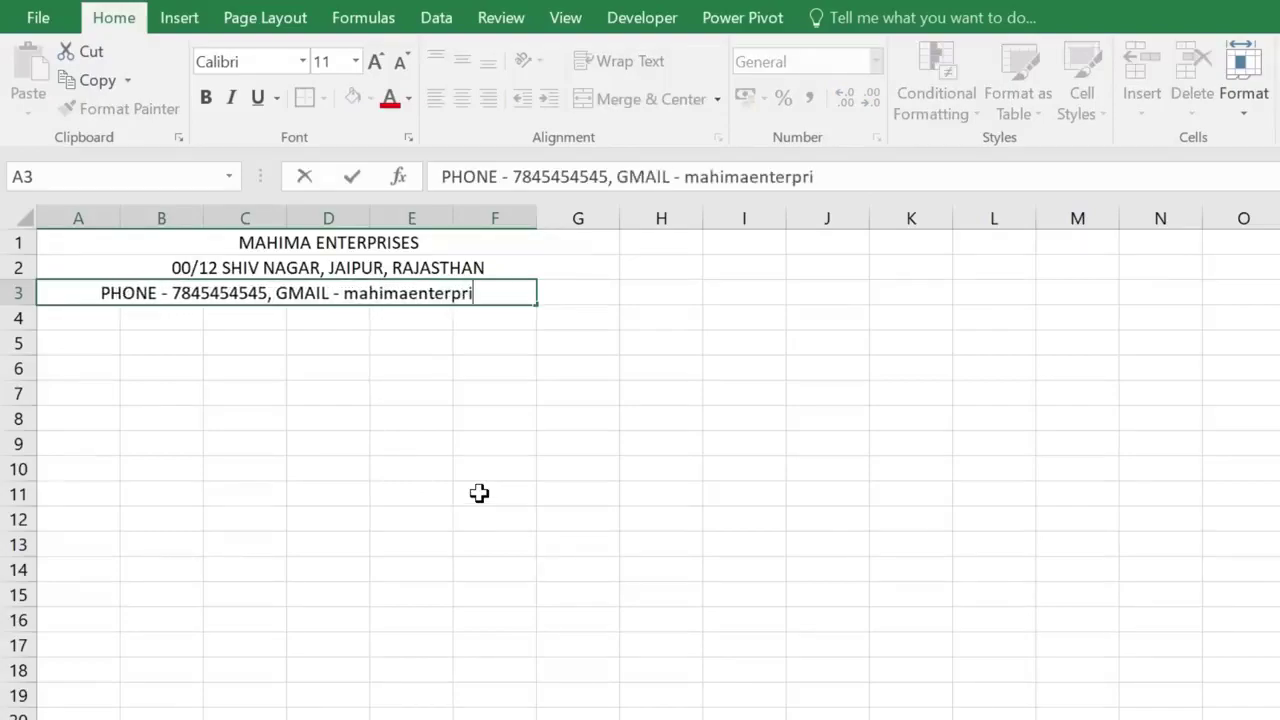
key("ctrl+Return")
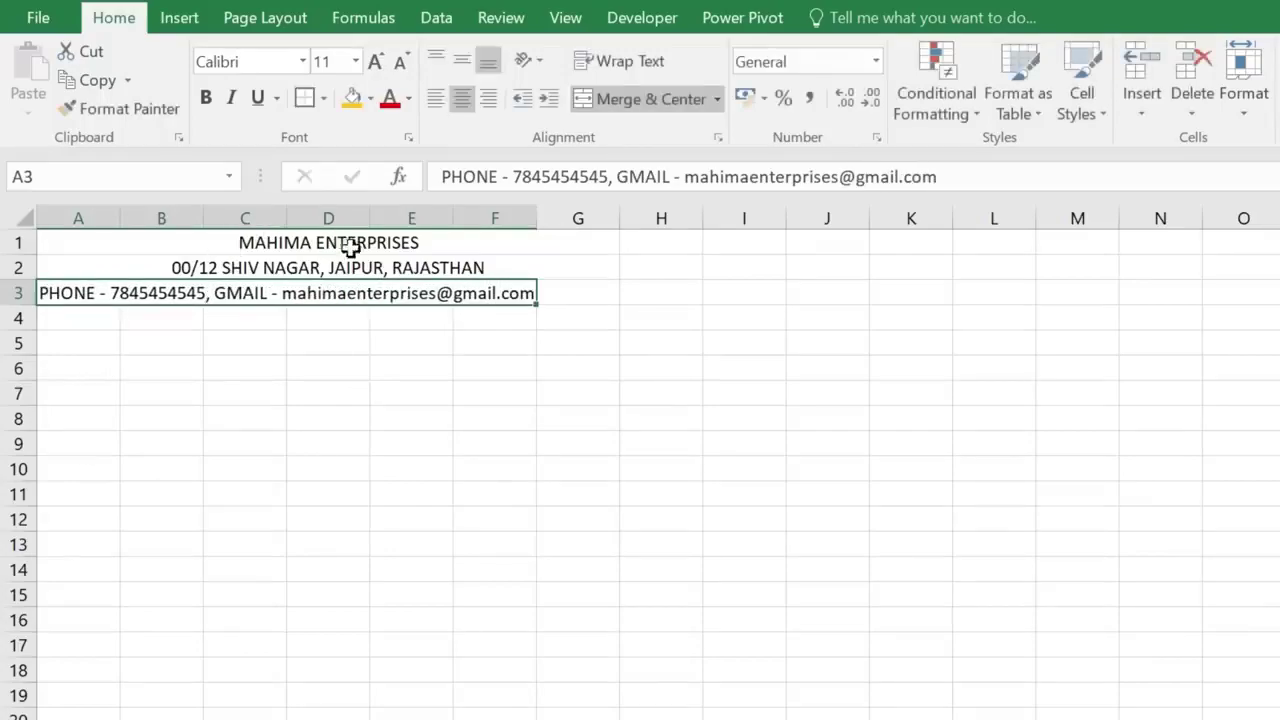
- Widen columns C, D, E and F so the contact line fits
left_click_drag(288, 216, 315, 215)
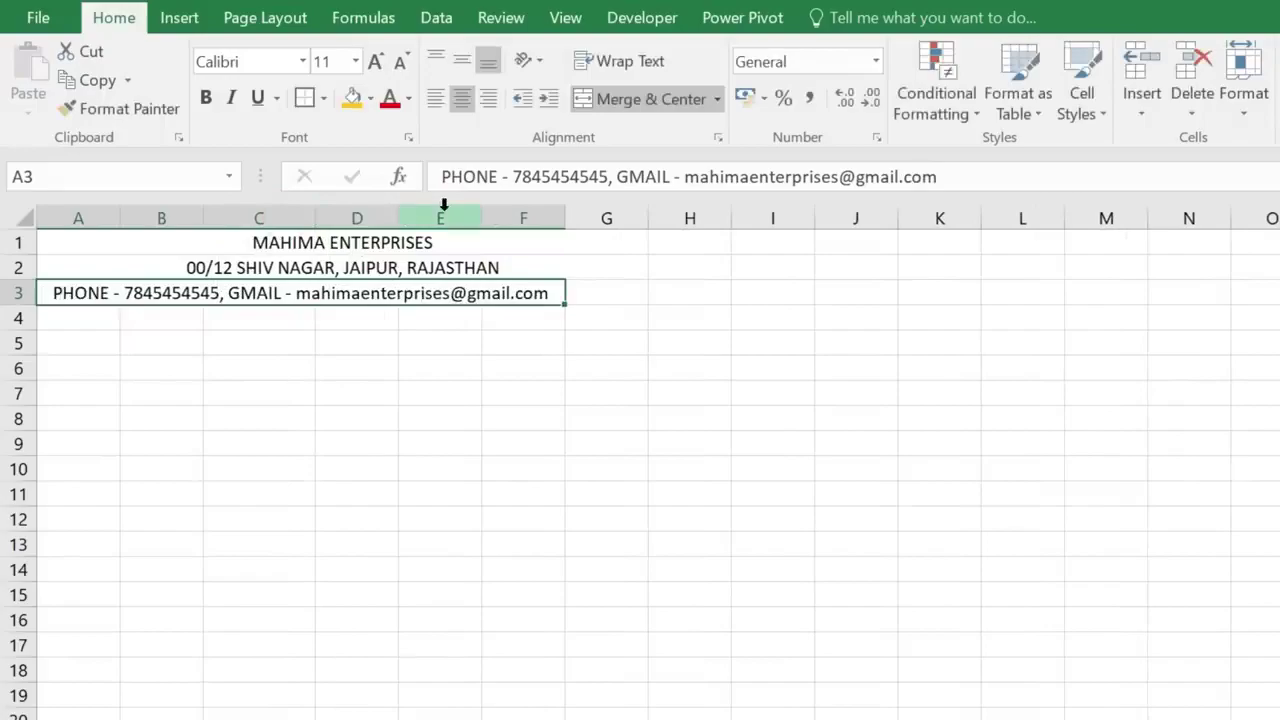
left_click_drag(398, 216, 417, 211)
left_click_drag(501, 216, 522, 213)
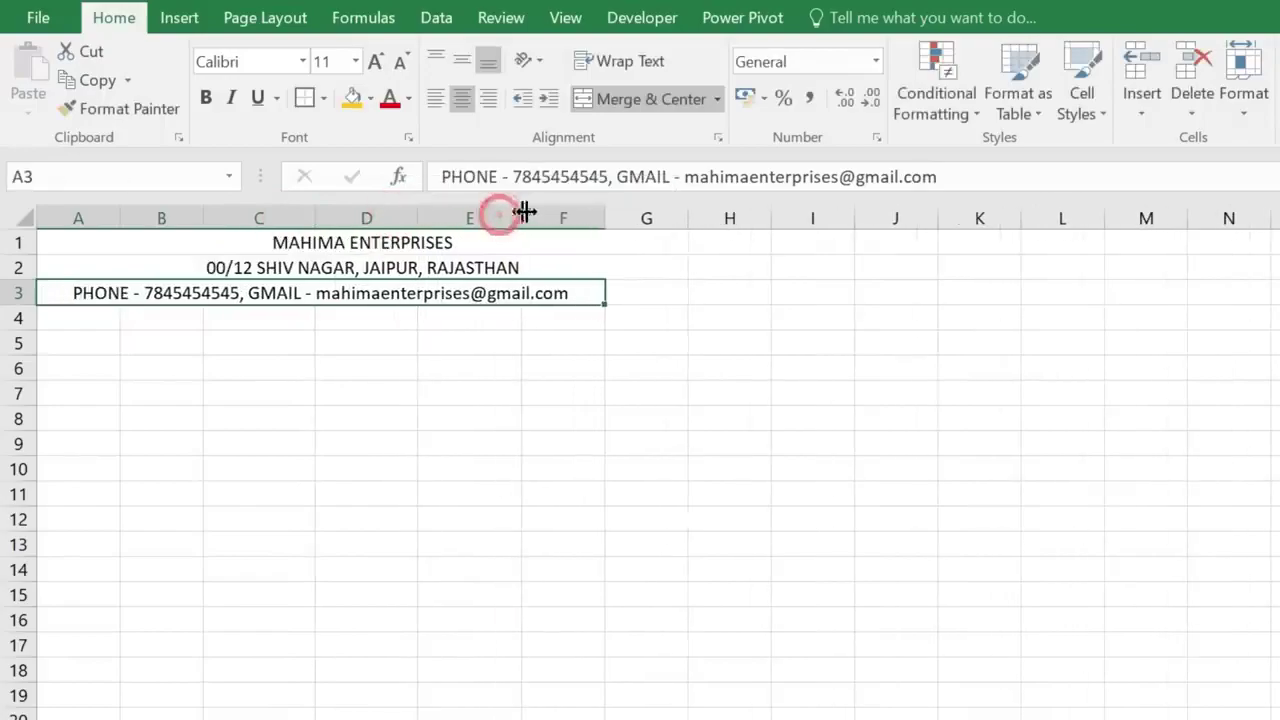
left_click_drag(602, 219, 633, 217)
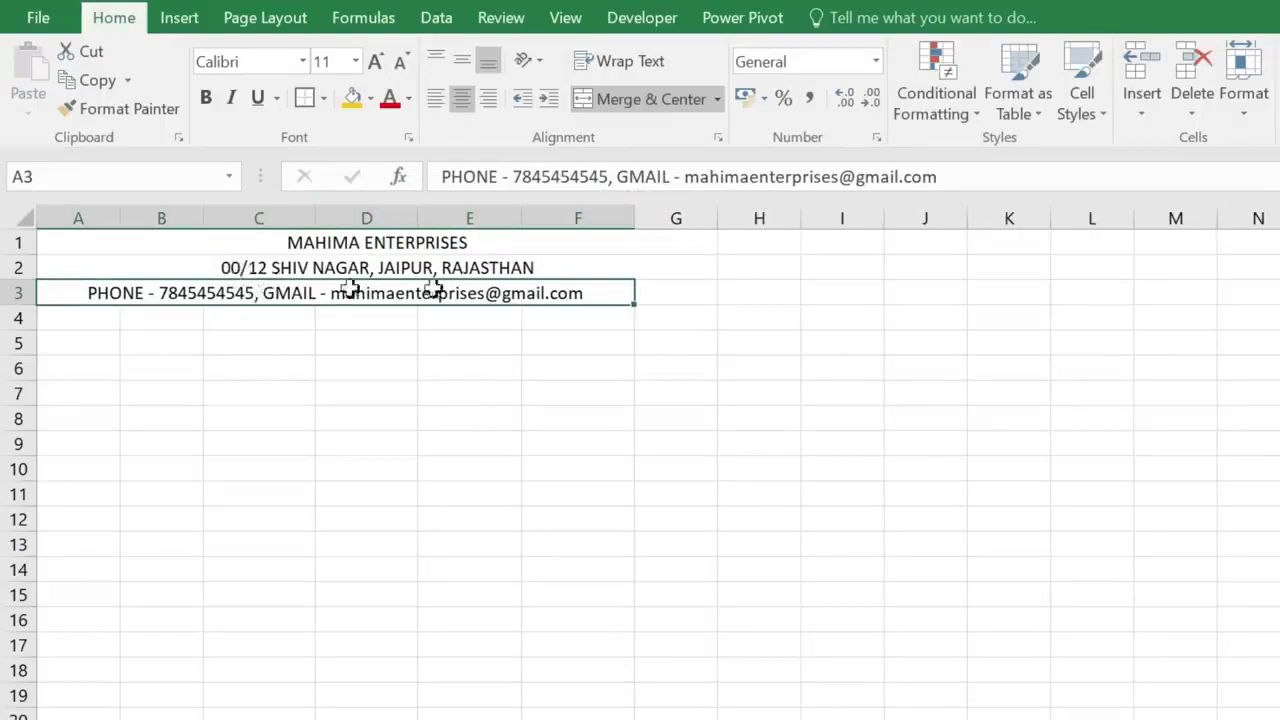
left_click(330, 242)
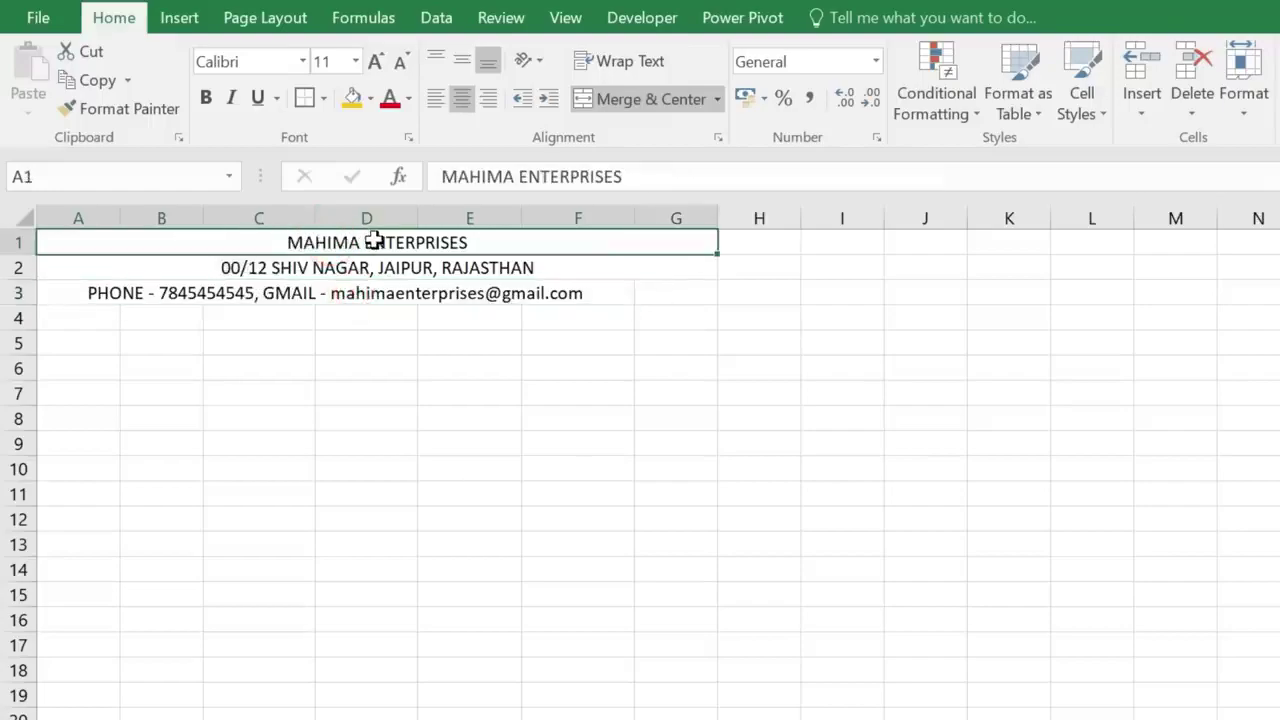
- Format MAHIMA ENTERPRISES in bold Copperplate Gothic Bold at size 26
left_click(302, 61)
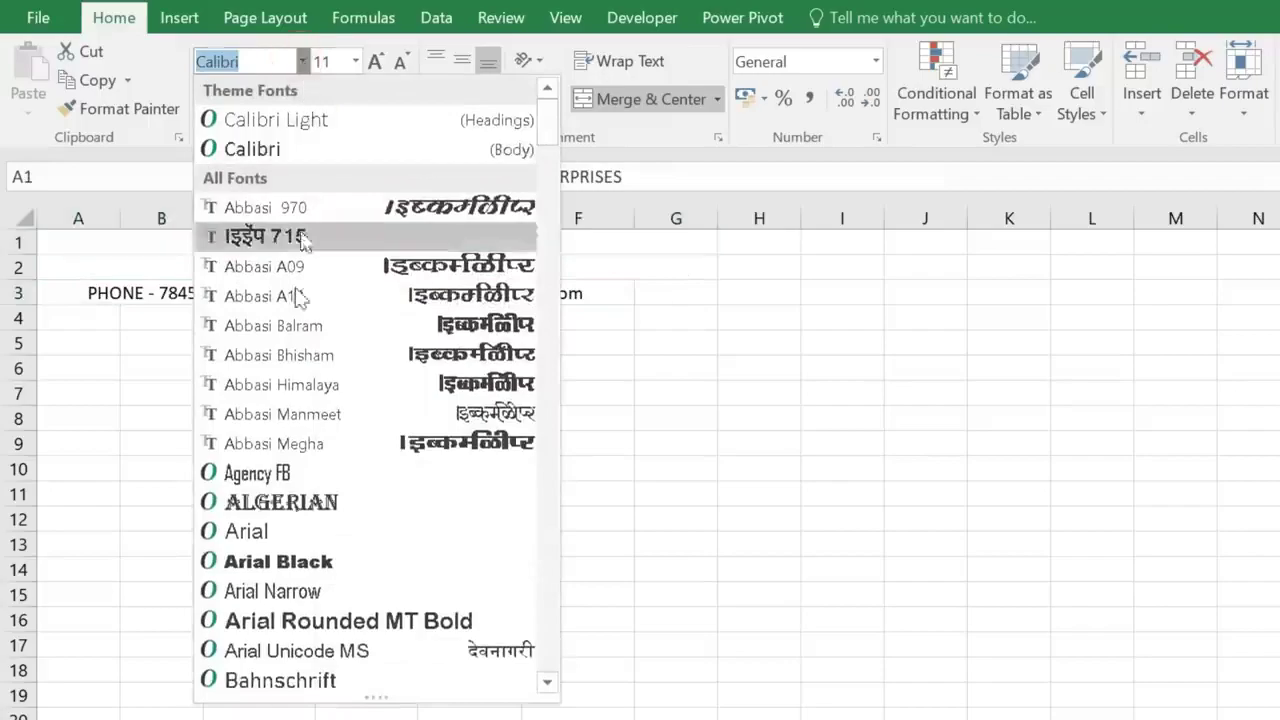
scroll(291, 491, "down", 20)
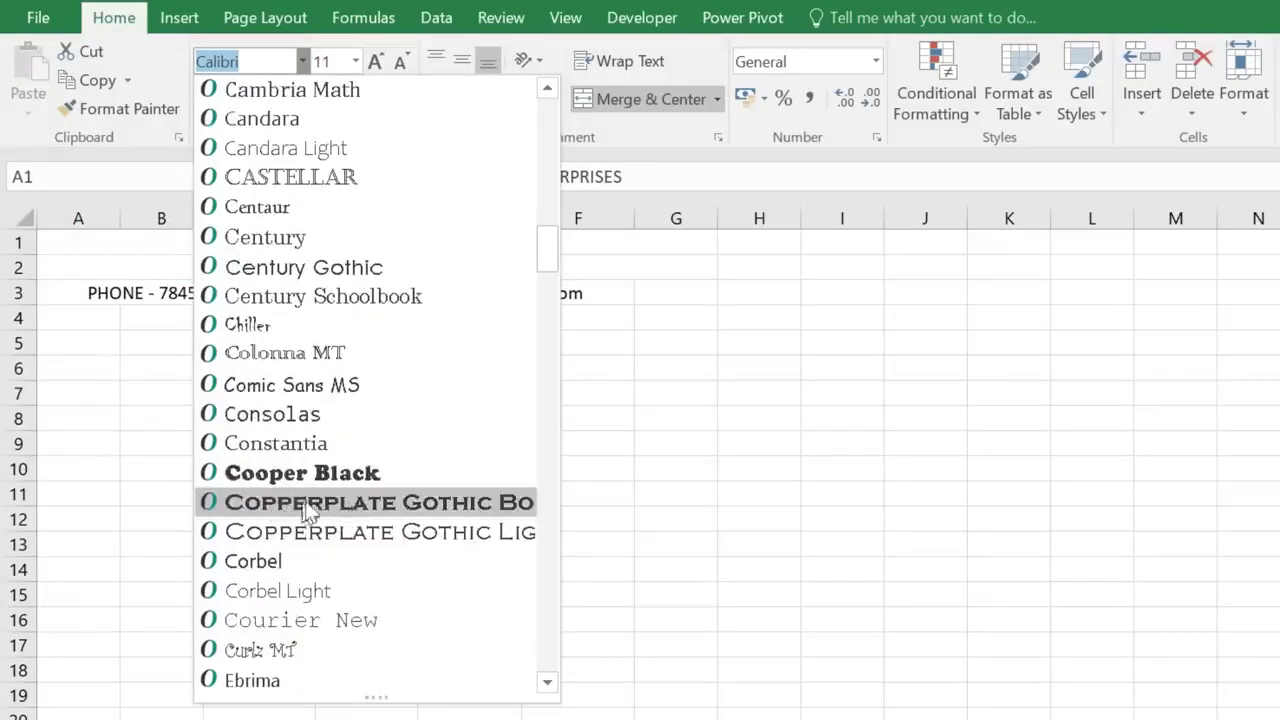
left_click(305, 505)
left_click(376, 61)
left_click(376, 61)
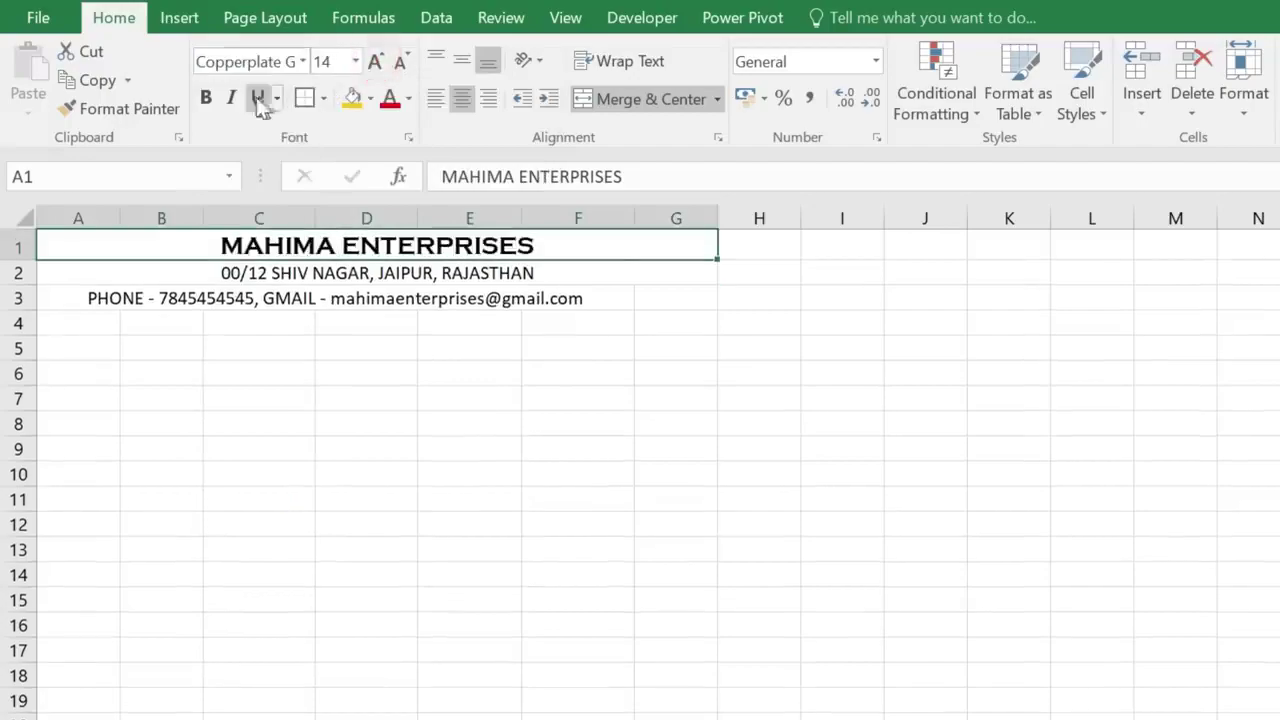
left_click(206, 98)
left_click(376, 61)
left_click(376, 61)
left_click(376, 61)
left_click(376, 61)
left_click(376, 61)
left_click(376, 61)
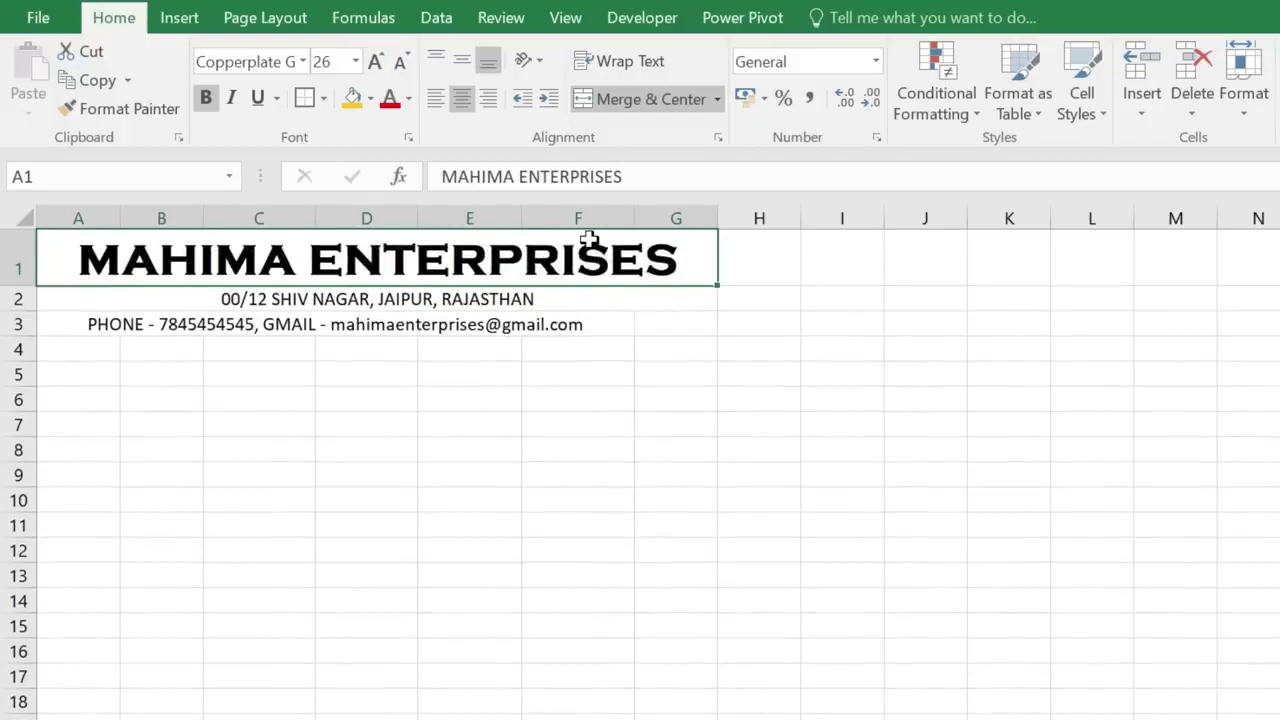
- Set the address line in bold Cambria
left_click(357, 291)
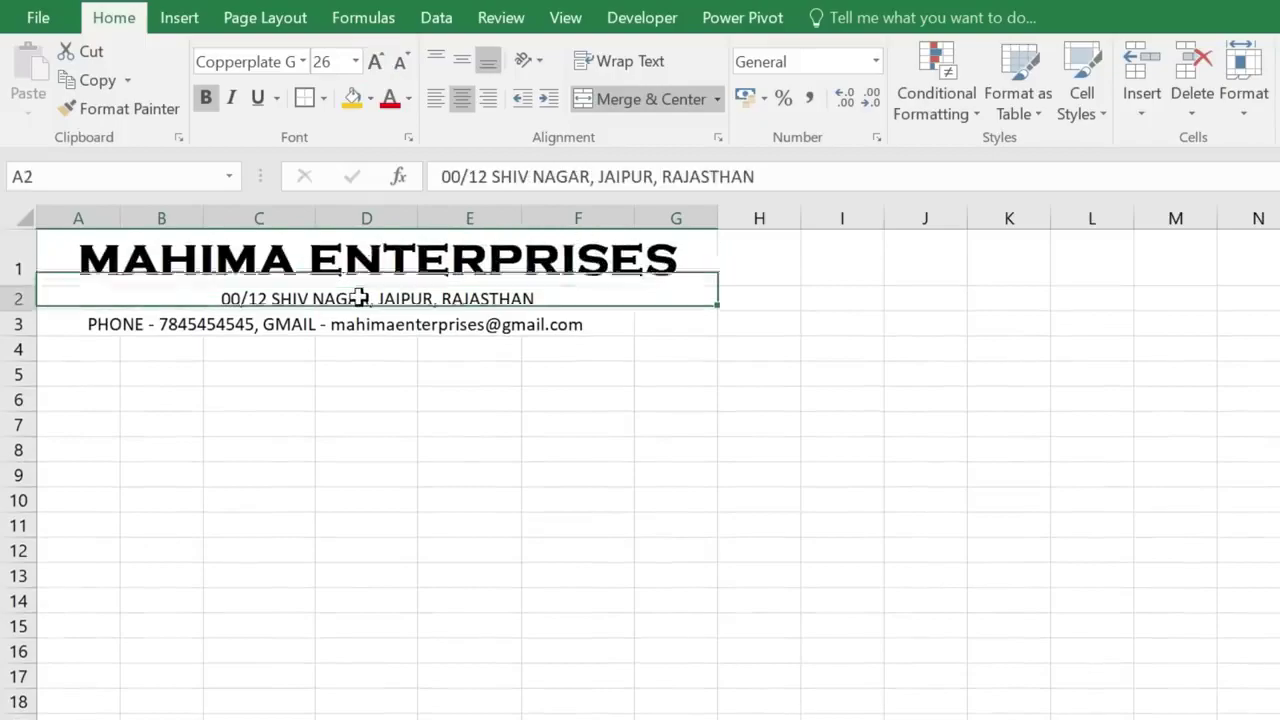
left_click(302, 61)
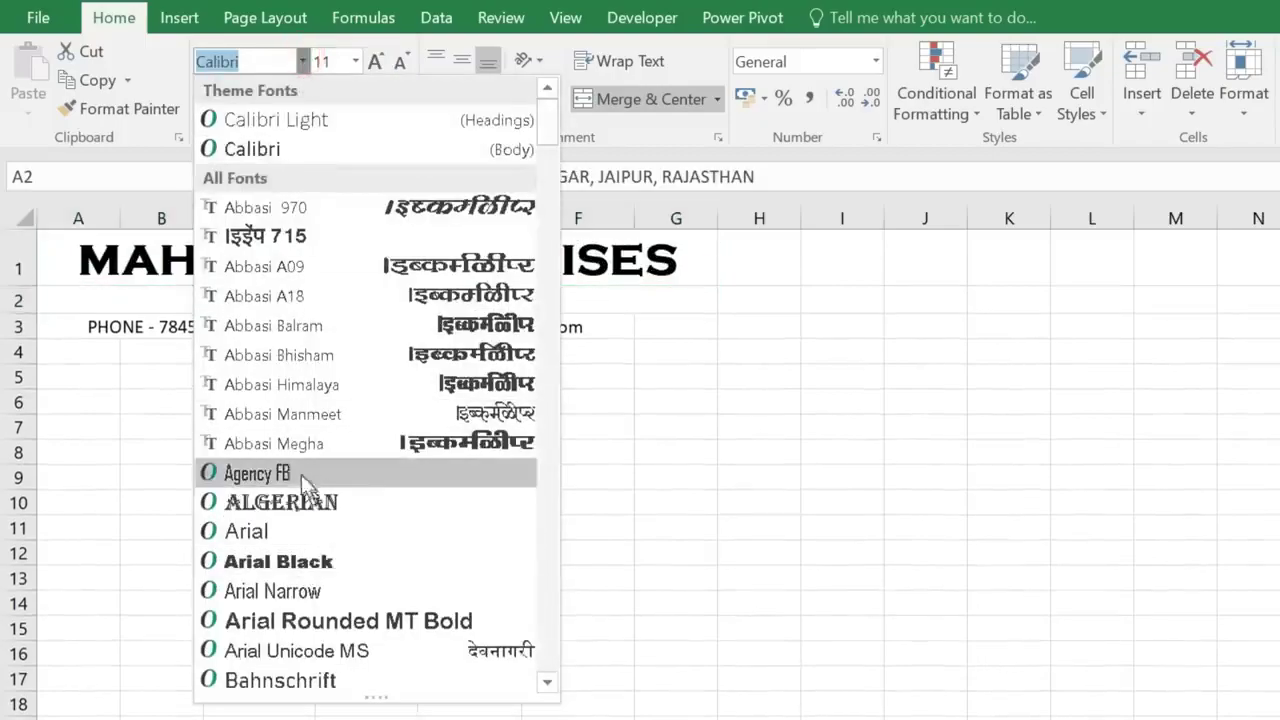
scroll(333, 562, "down", 6)
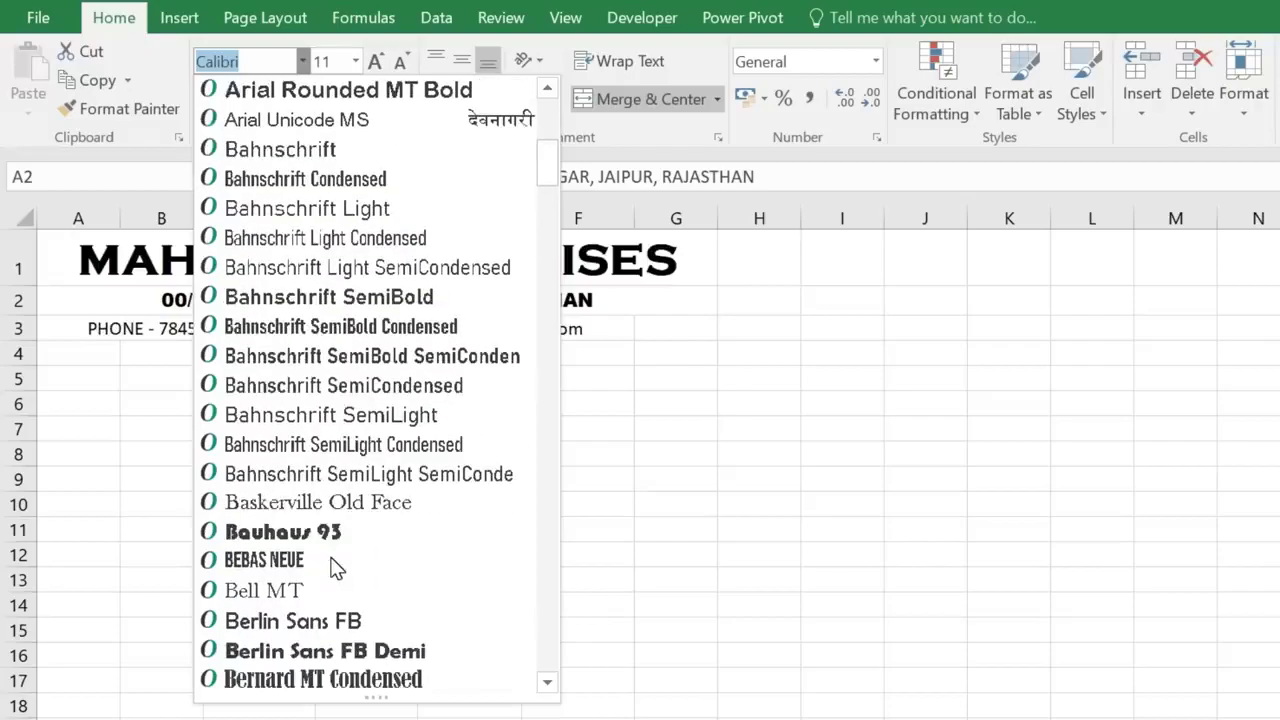
scroll(333, 562, "down", 7)
left_click(266, 592)
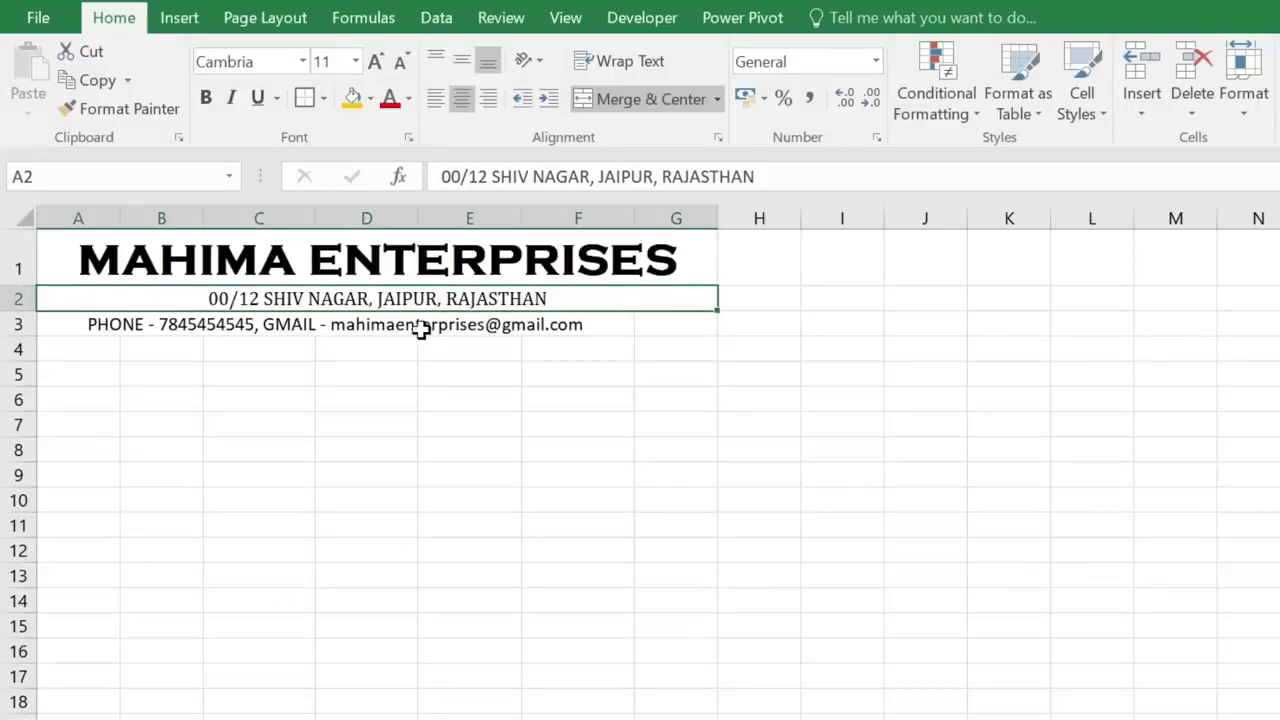
left_click(206, 98)
- Bold the contact line and re-merge it centred across A3:G3
left_click(256, 324)
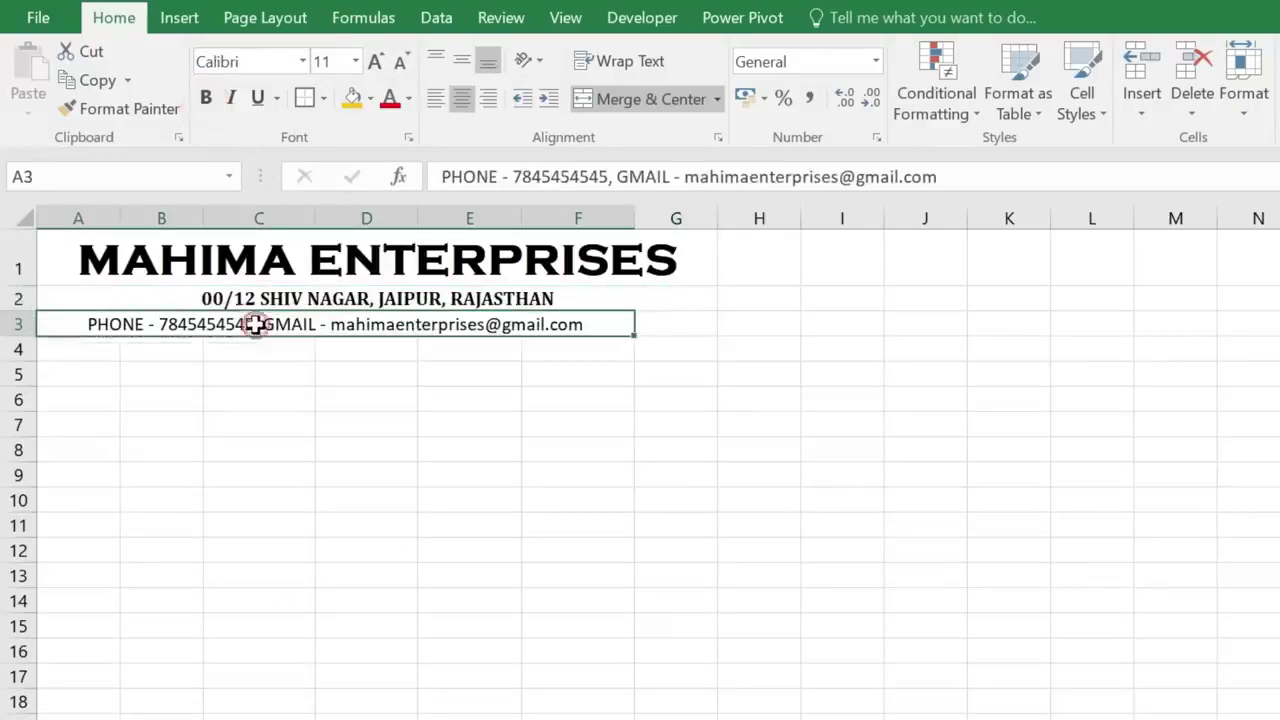
left_click(206, 98)
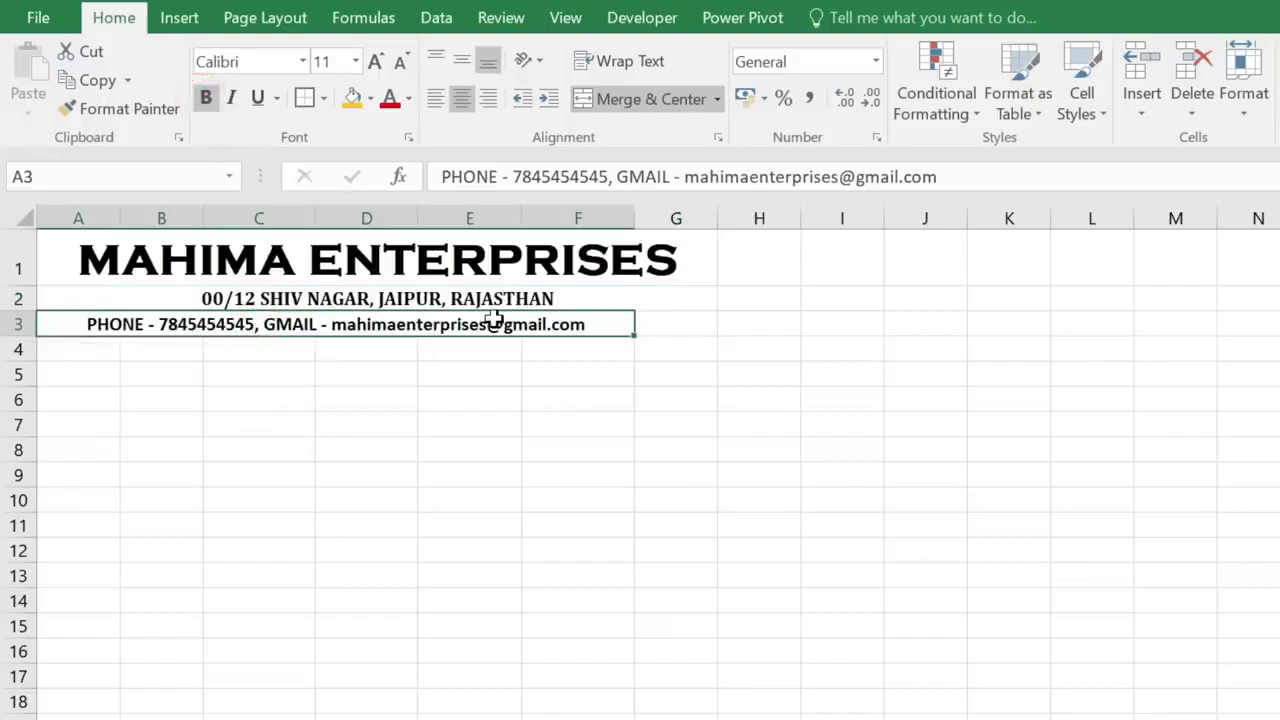
left_click(676, 350)
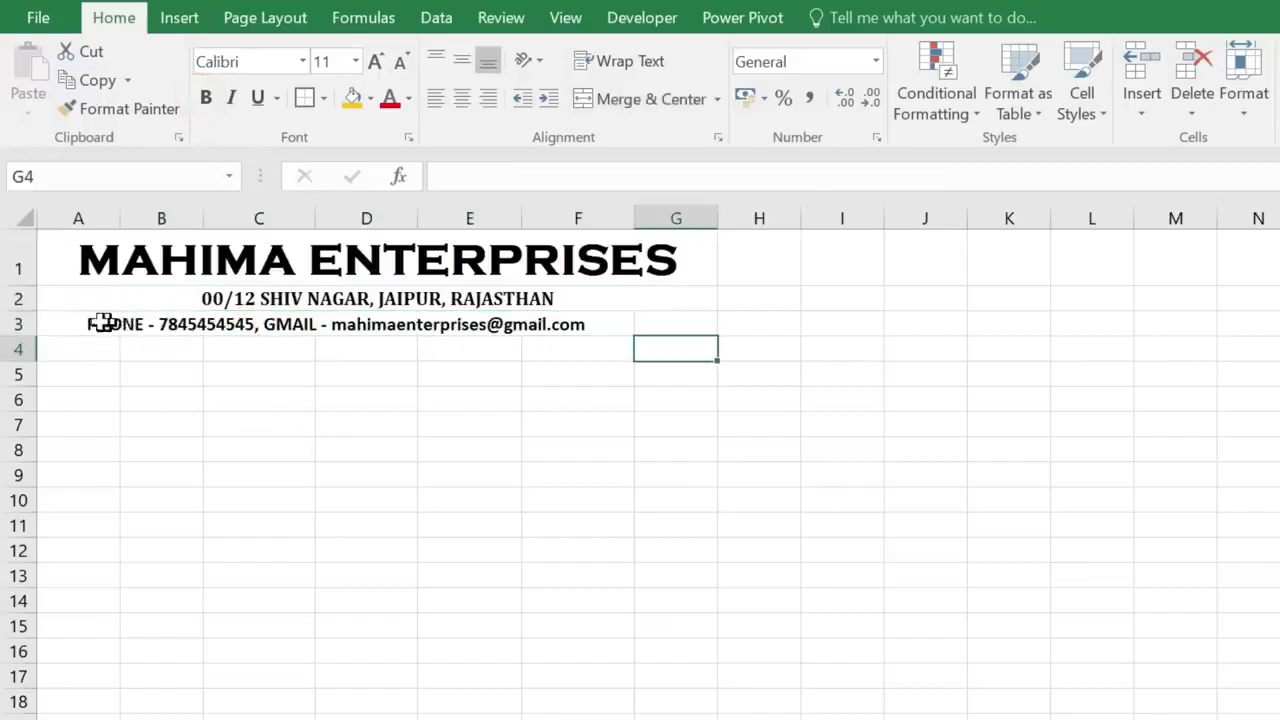
left_click_drag(68, 323, 676, 323)
left_click(640, 98)
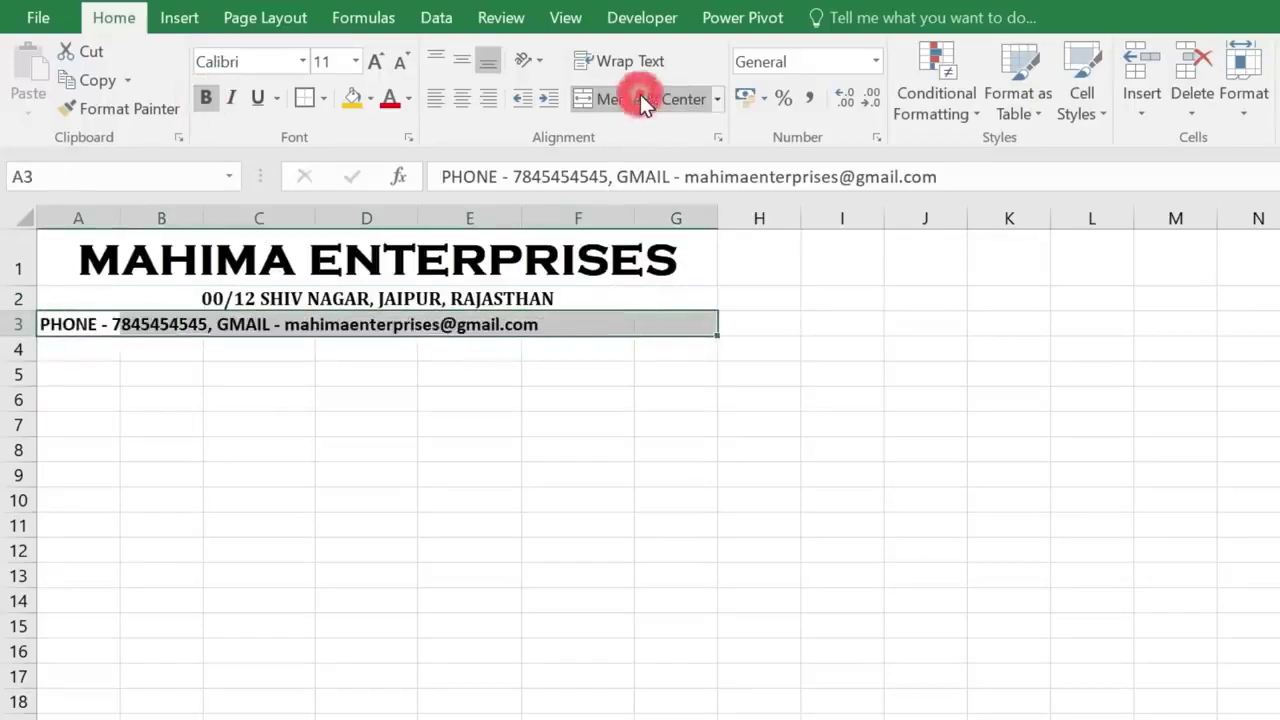
left_click(640, 98)
left_click(409, 346)
left_click(418, 278)
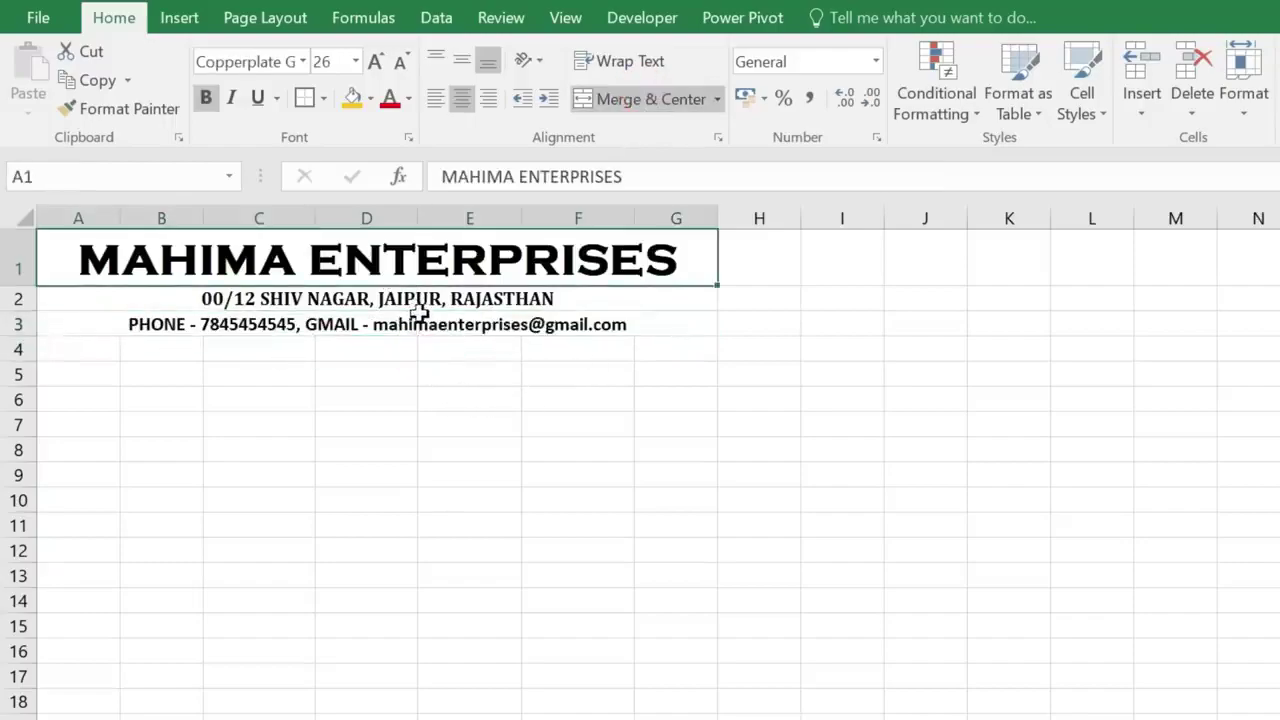
- Fill the header block A1:G3 gold
left_click_drag(66, 251, 81, 318)
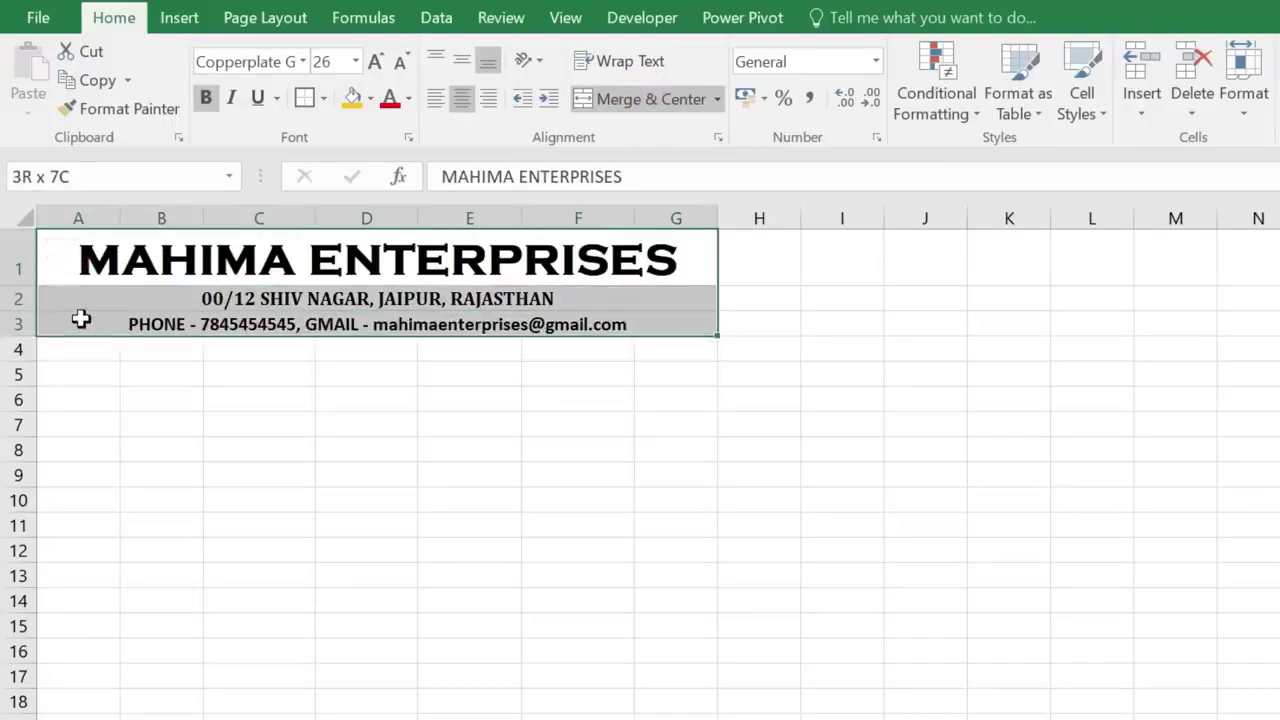
left_click(369, 99)
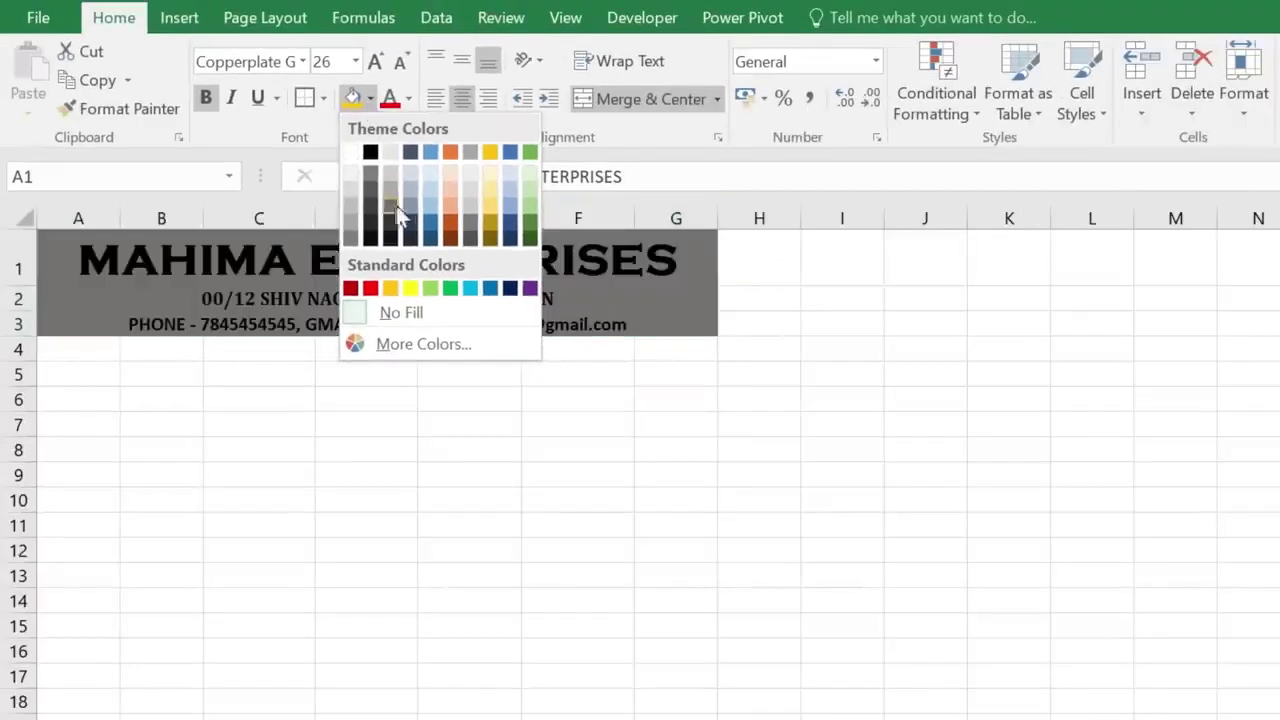
left_click(391, 288)
- Merge and centre A4:G4 and enter the heading INVOICE
left_click(79, 340)
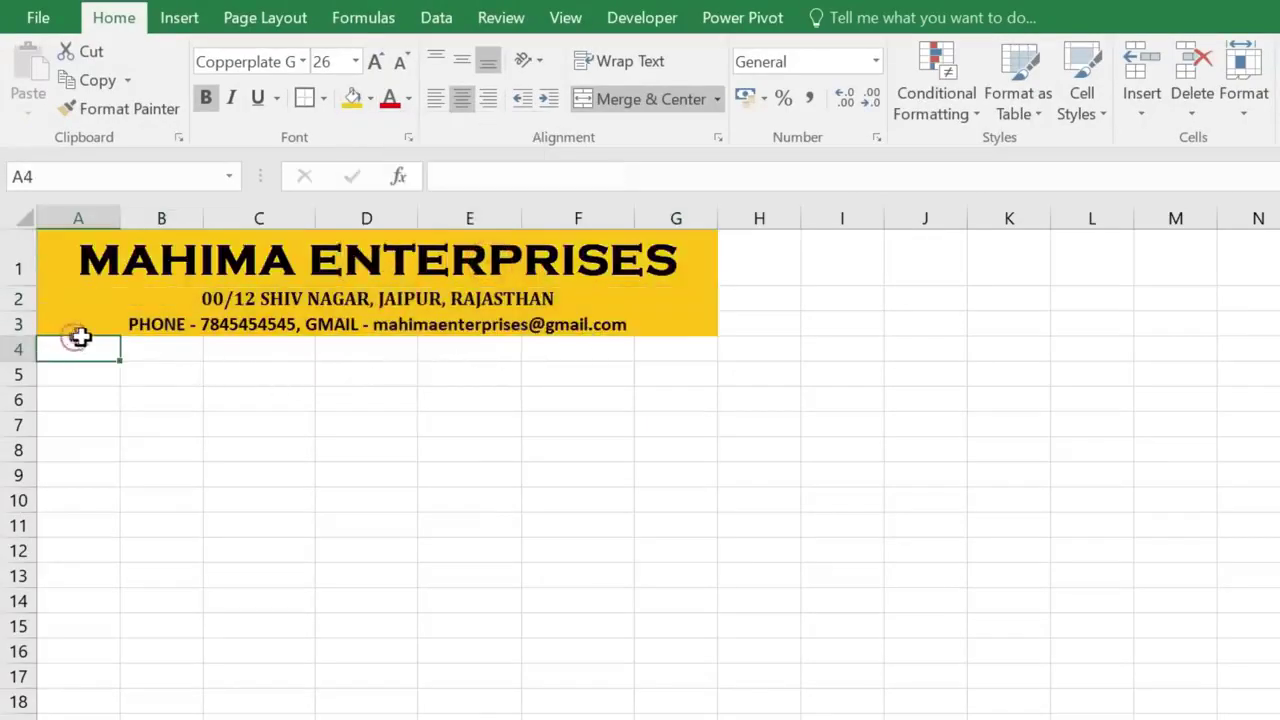
left_click_drag(105, 352, 680, 350)
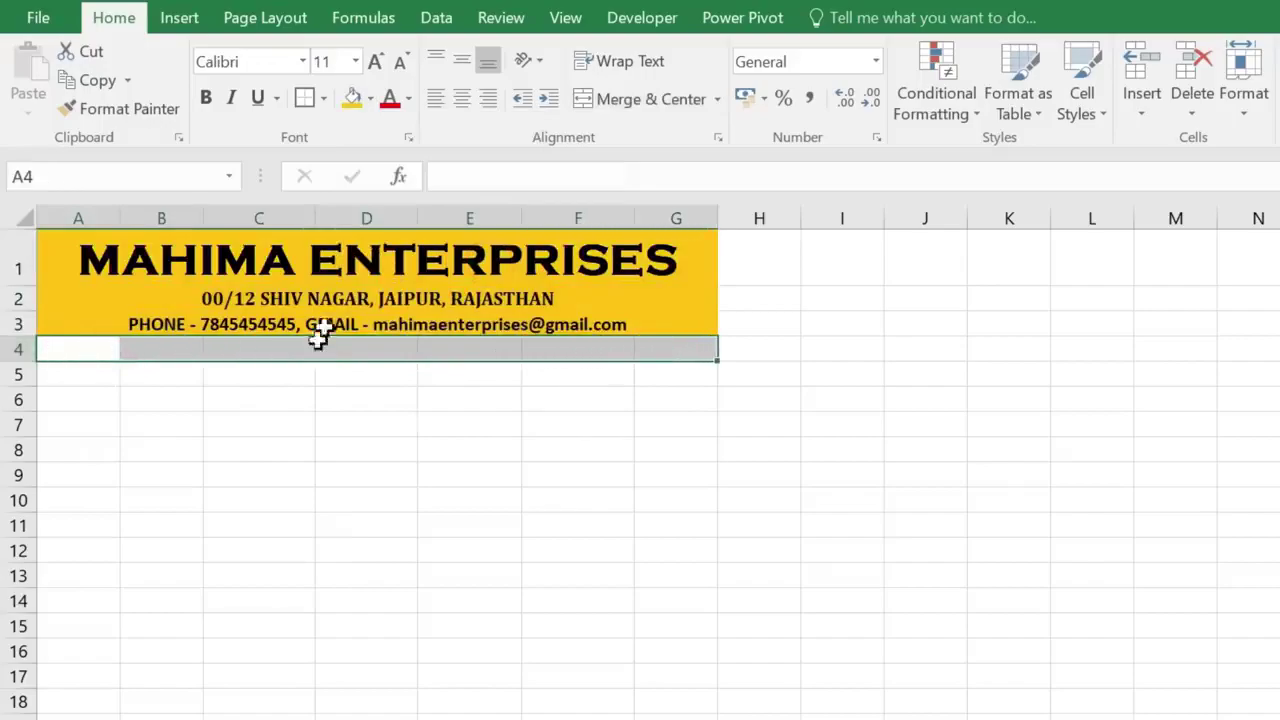
left_click(640, 102)
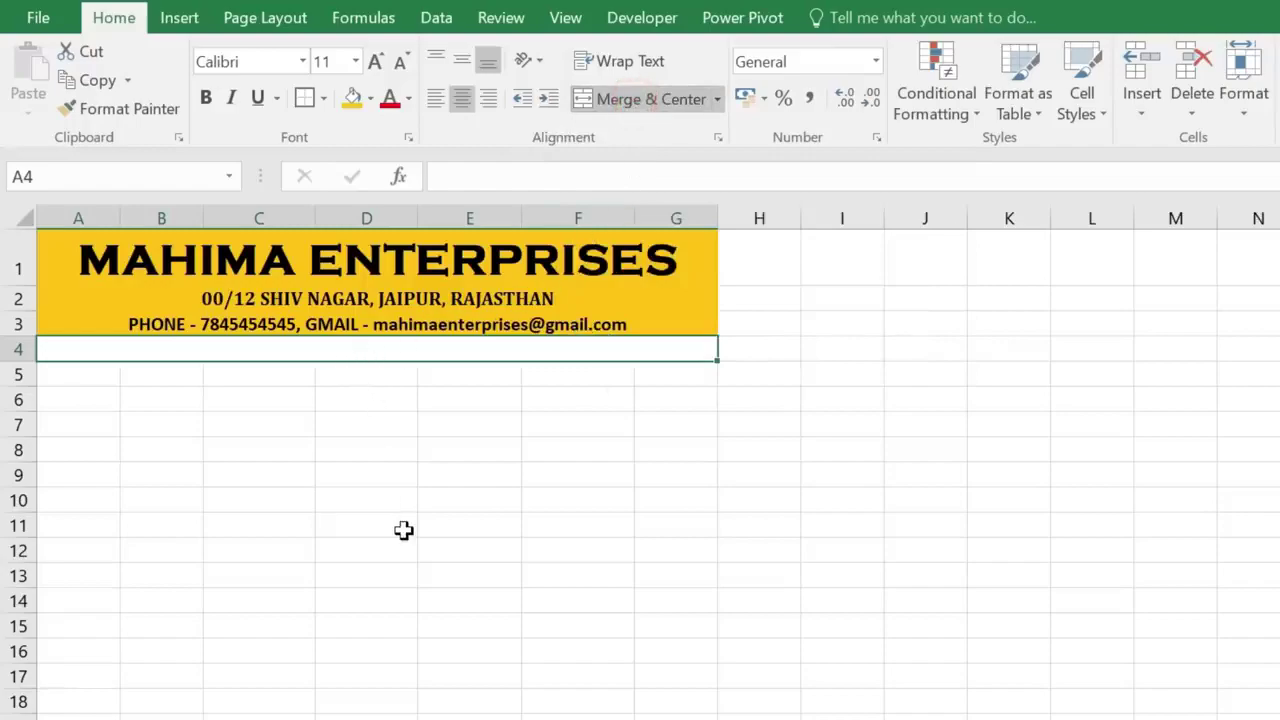
key("F2")
type("INVOICE")
left_click(366, 424)
- Format the INVOICE heading bold, size 14, in Arial Black
left_click(377, 349)
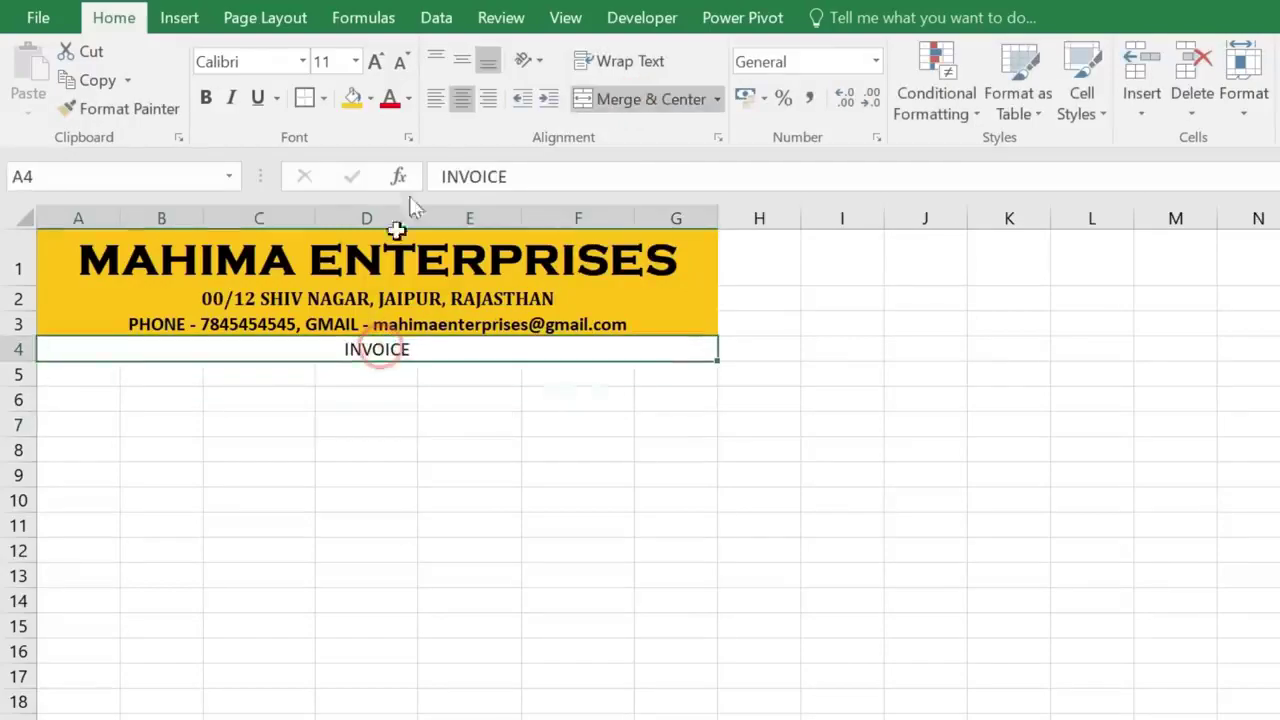
left_click(202, 99)
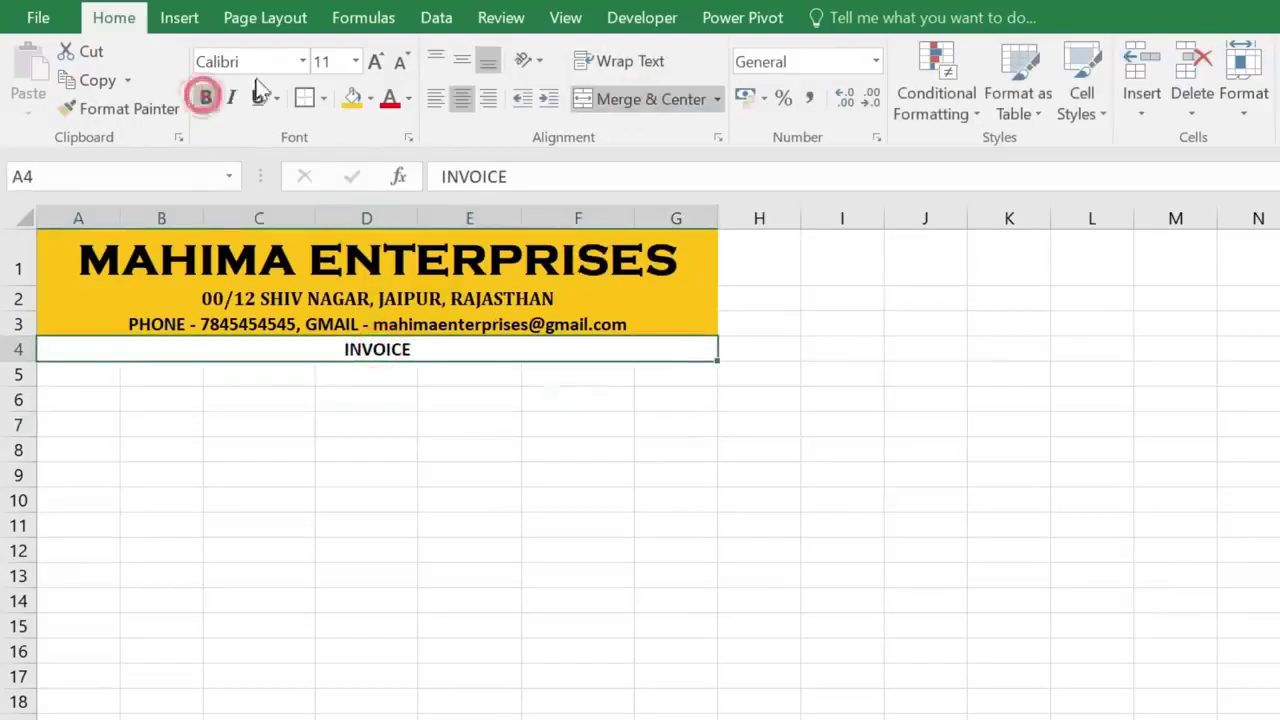
left_click(374, 62)
left_click(374, 62)
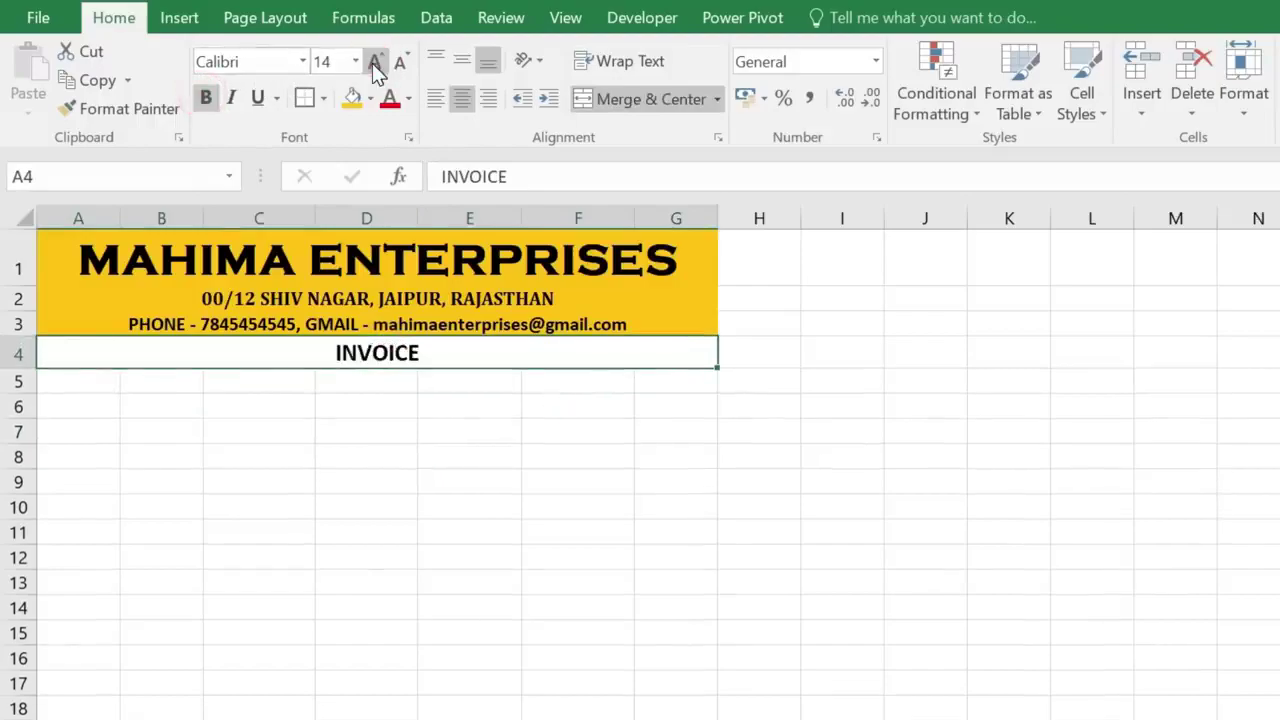
left_click(302, 61)
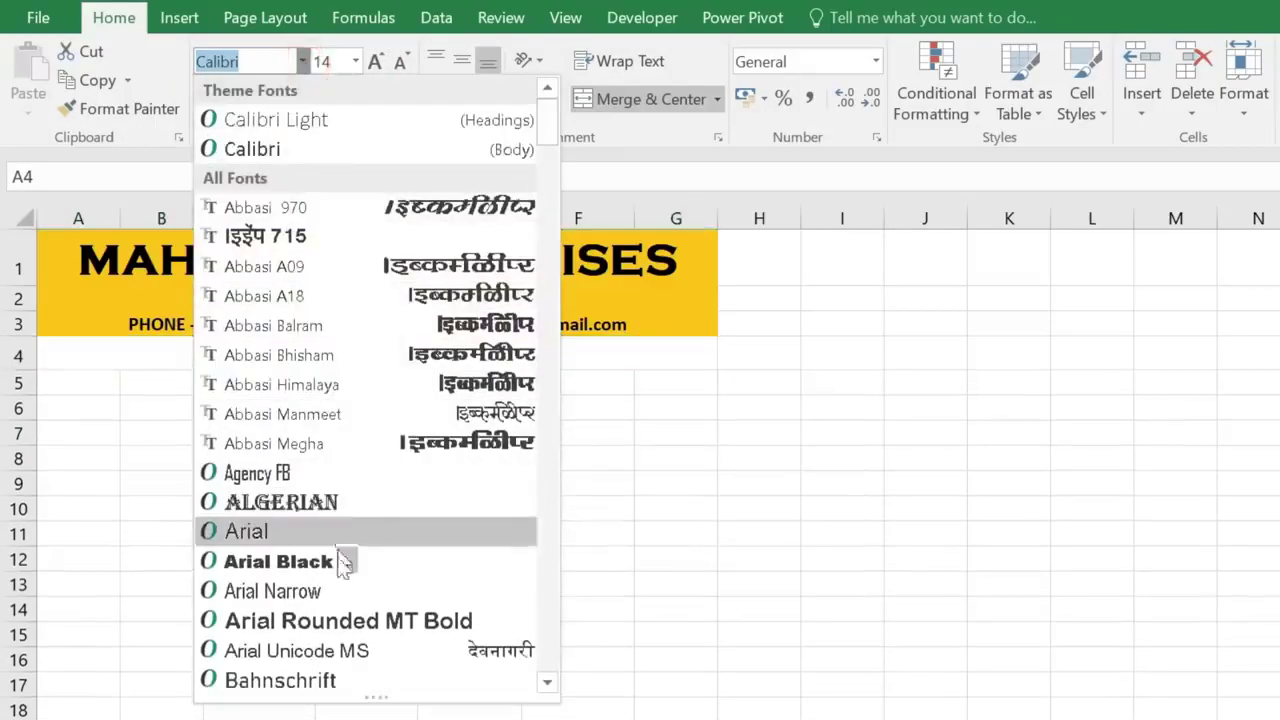
left_click(309, 559)
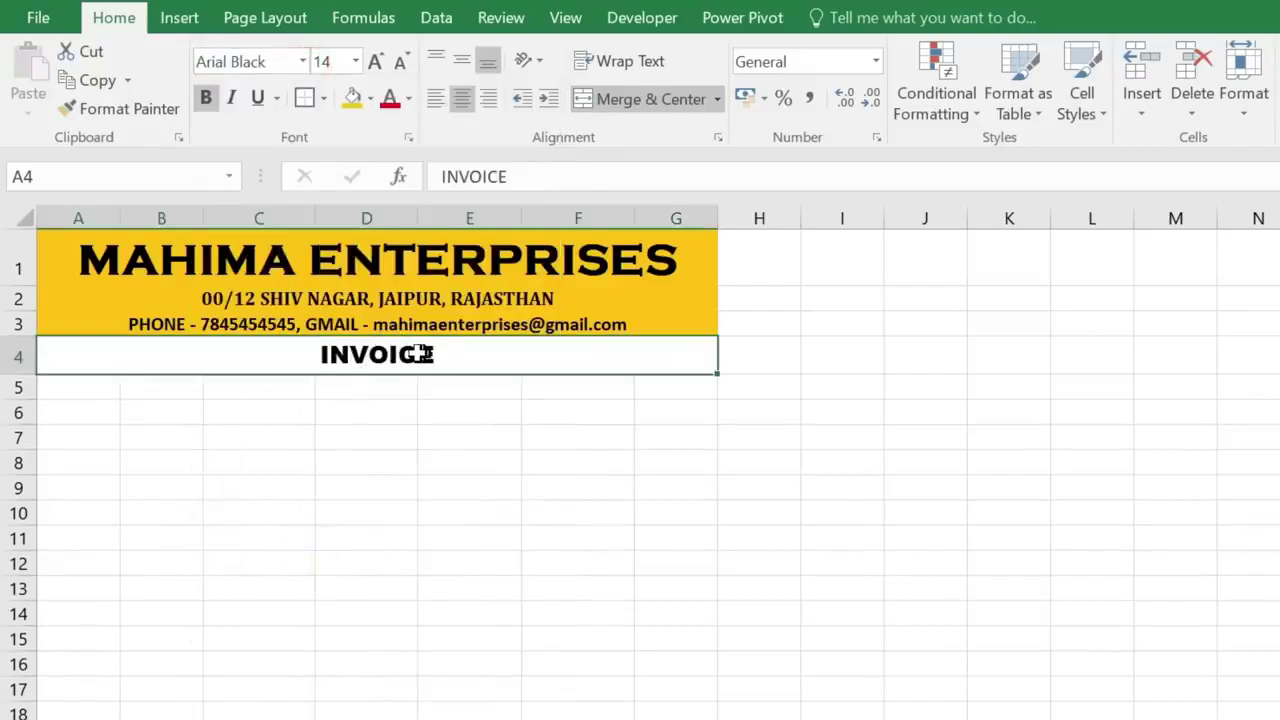
left_click(366, 437)
left_click_drag(87, 388, 165, 388)
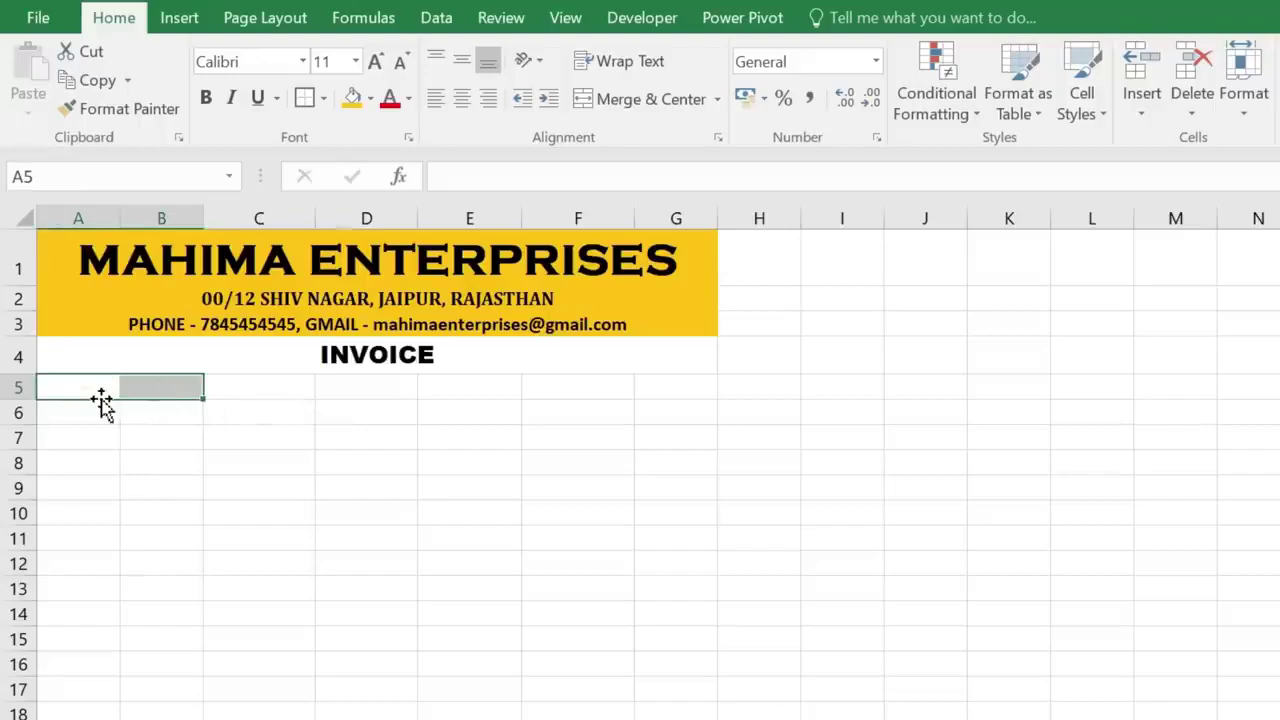
- Merge A5:B5 and copy the merge down to A6:B6
left_click(673, 96)
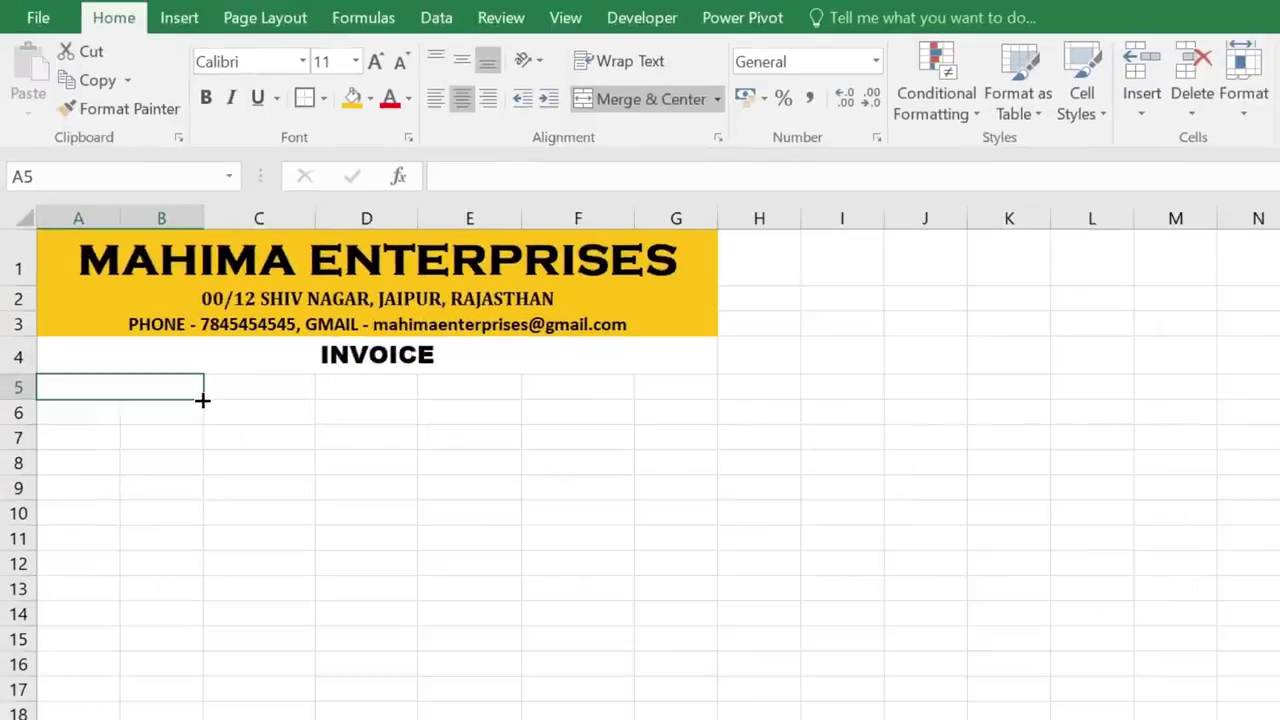
left_click_drag(202, 400, 200, 422)
left_click(111, 417)
left_click(118, 387)
left_click(120, 407)
left_click(116, 385)
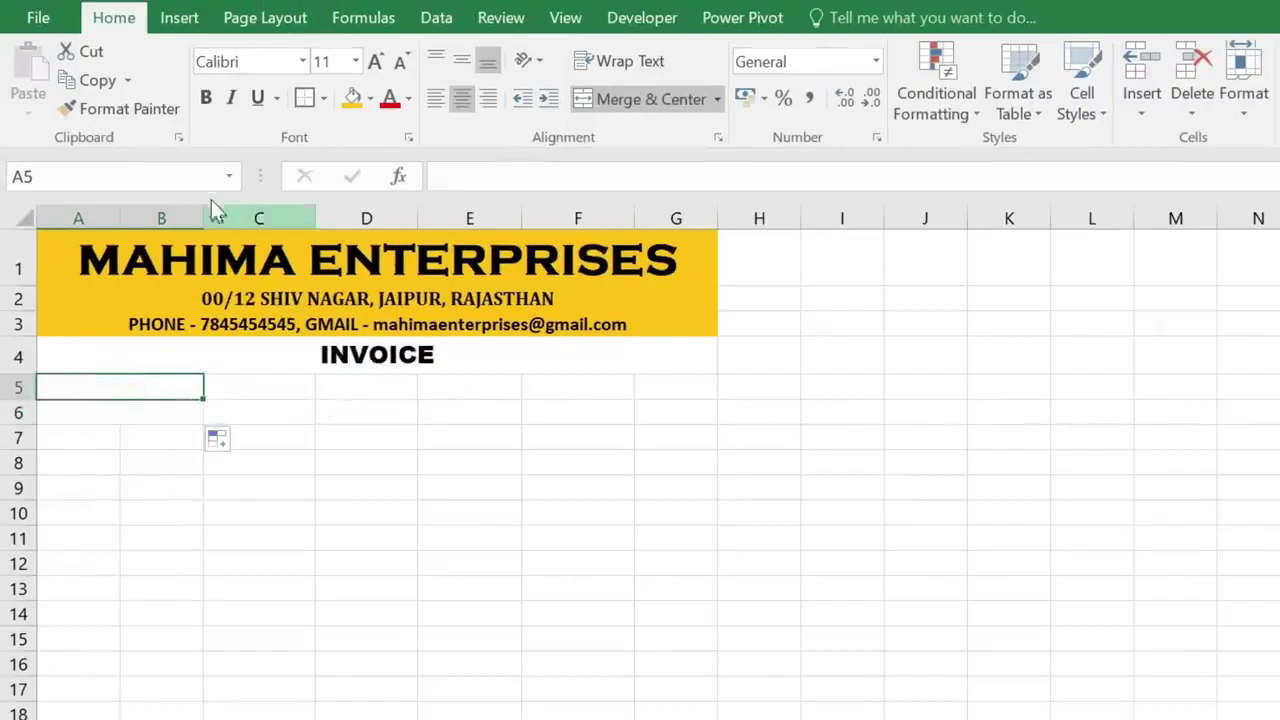
- Widen column B and enter the labels COSTUMER'S NAME and INVOICE DATE
left_click_drag(199, 217, 236, 217)
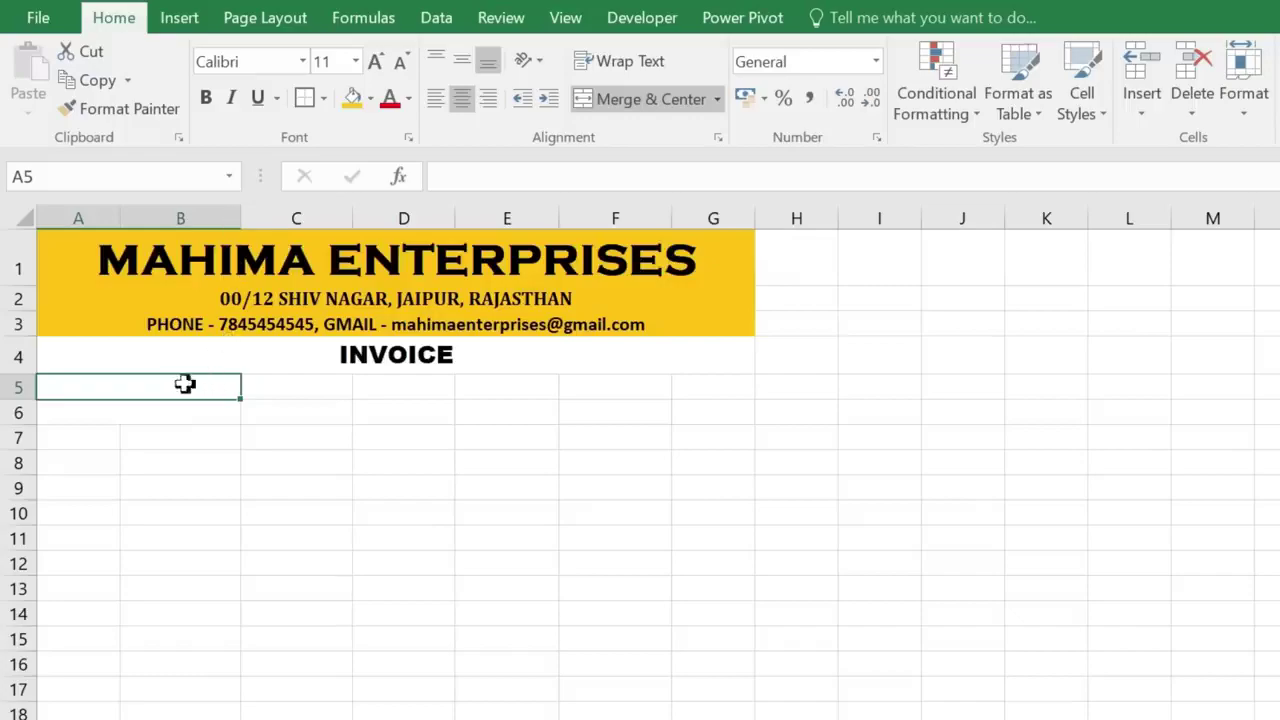
type("COSTUMER'")
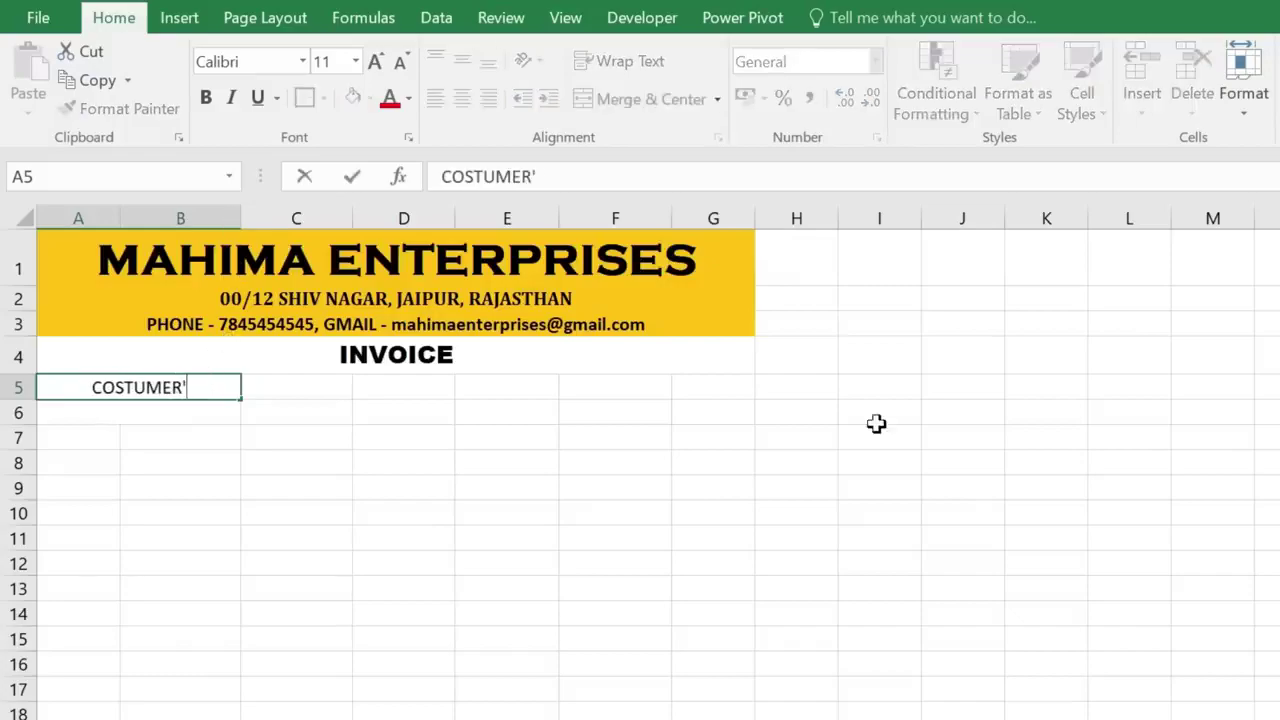
type("S NAME")
key("Return")
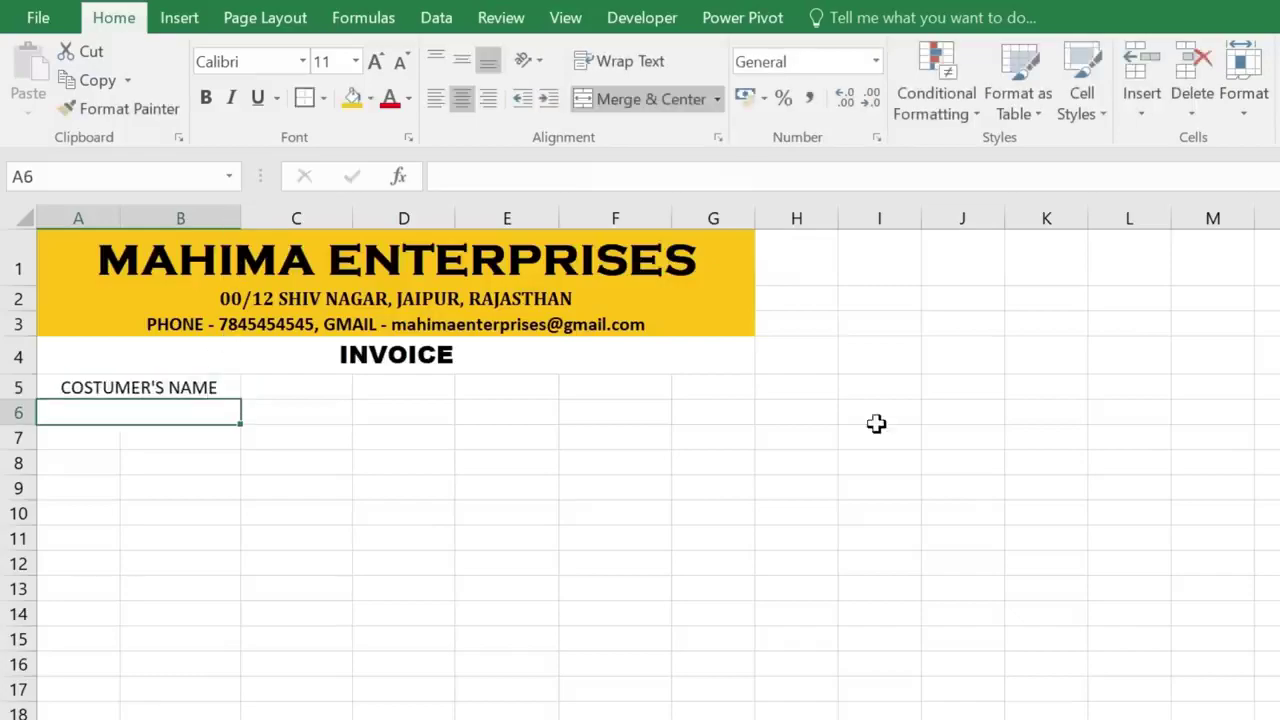
type("INVOICE DATE")
key("Tab")
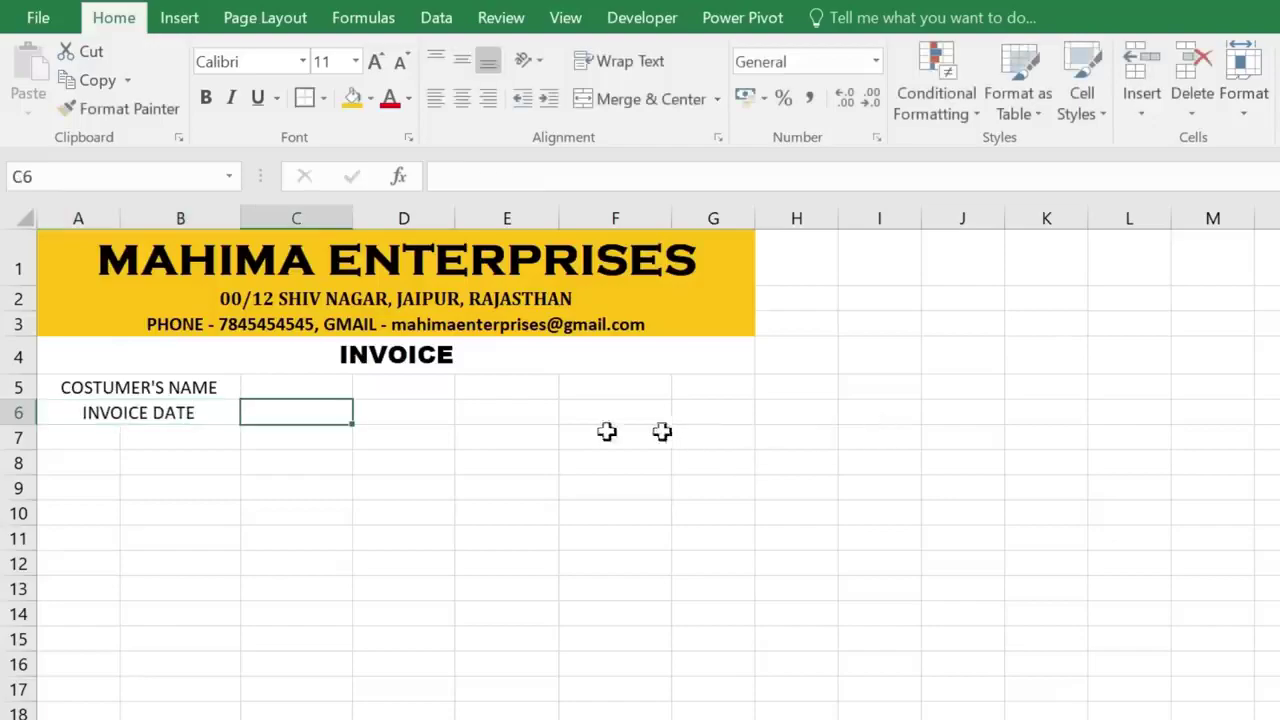
- Merge C5:E5 and F5:G5, copying both merges down to row 6
left_click_drag(314, 386, 458, 395)
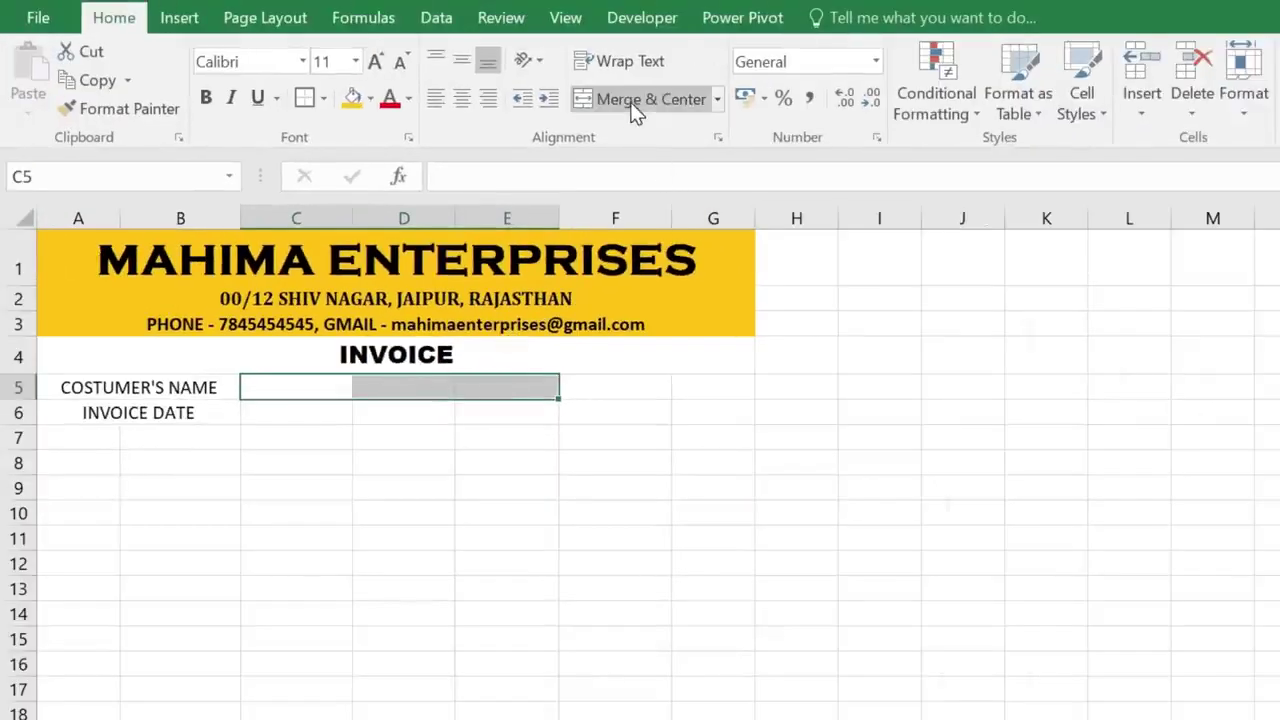
left_click(632, 99)
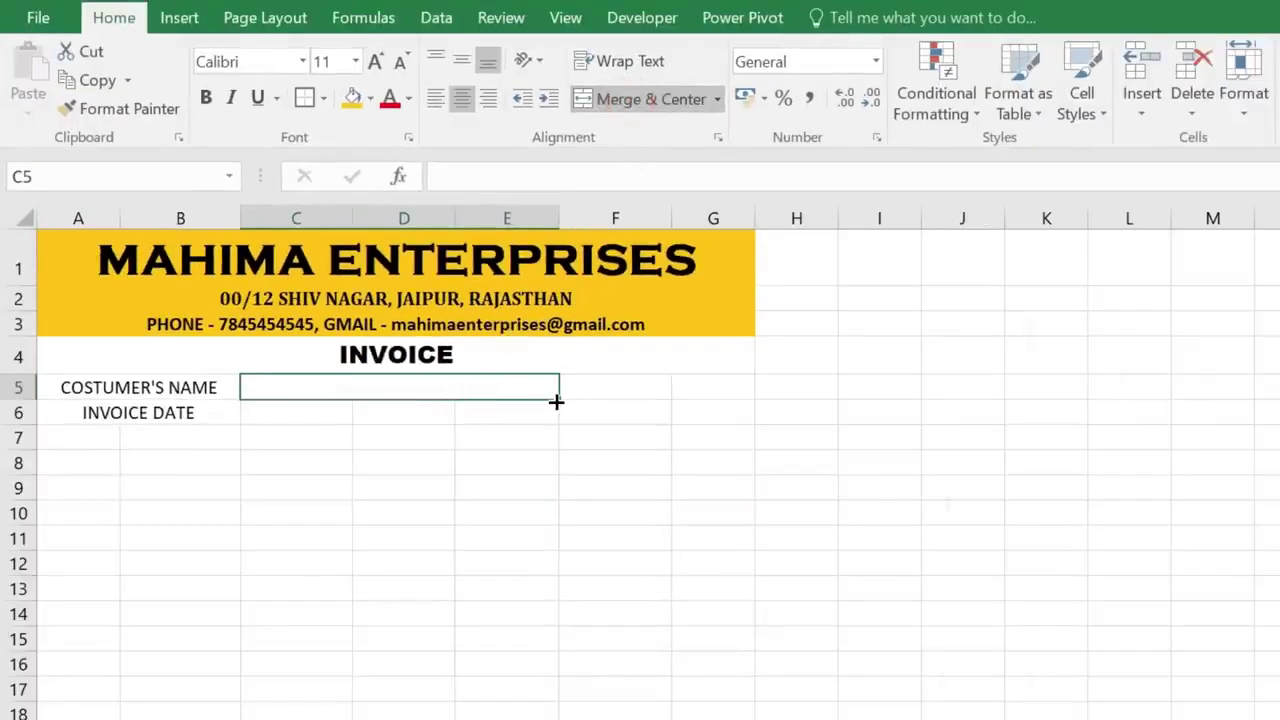
left_click_drag(558, 402, 560, 423)
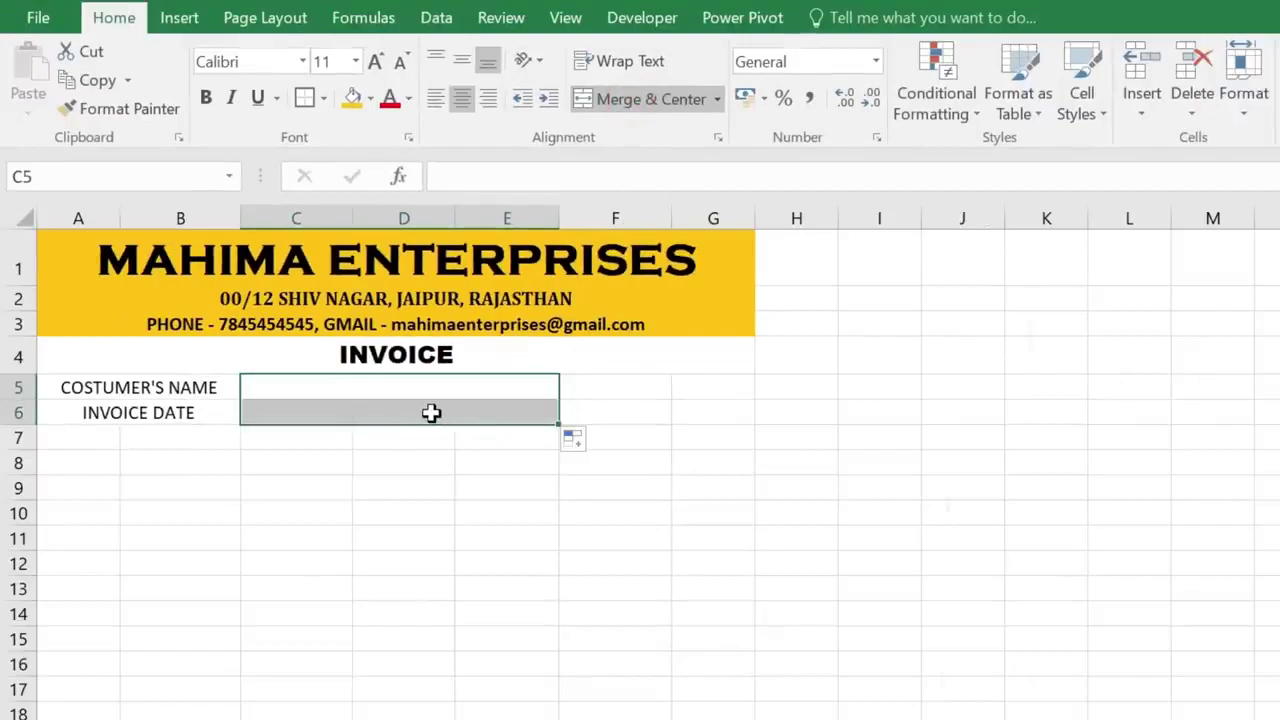
left_click(520, 388)
left_click_drag(605, 381, 675, 382)
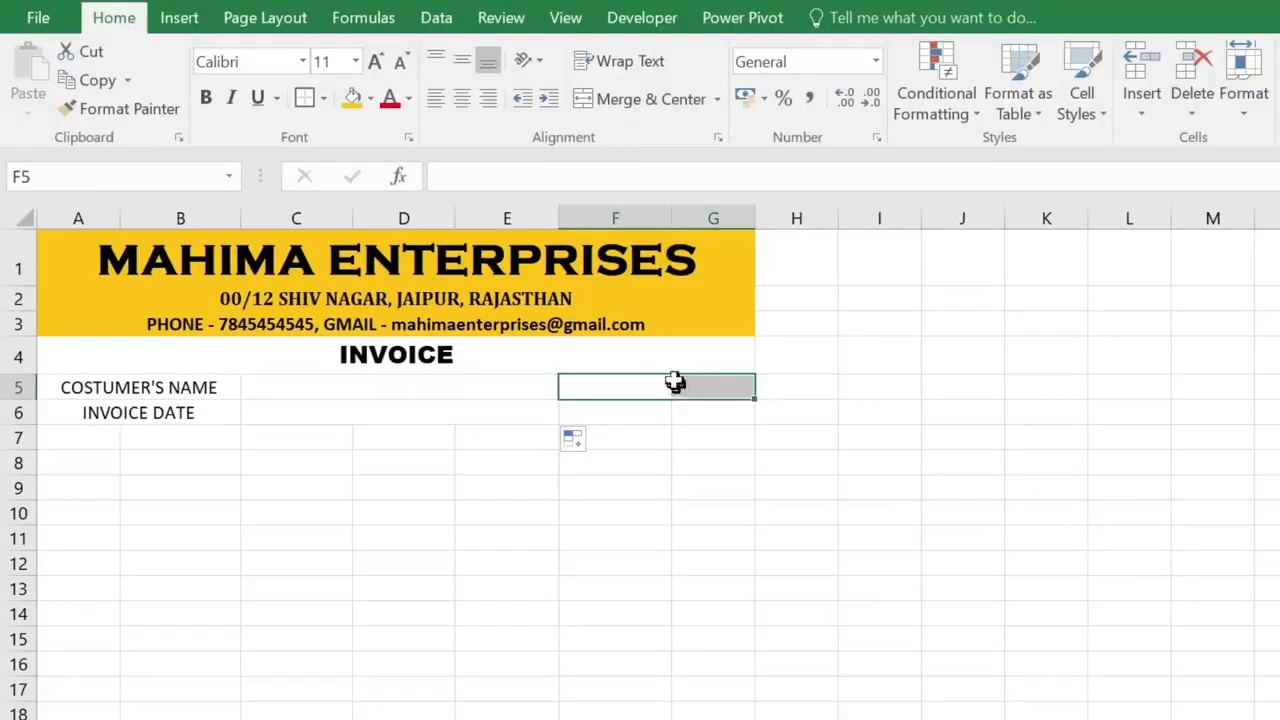
left_click(651, 101)
left_click_drag(754, 403, 754, 418)
left_click(680, 414)
left_click(679, 385)
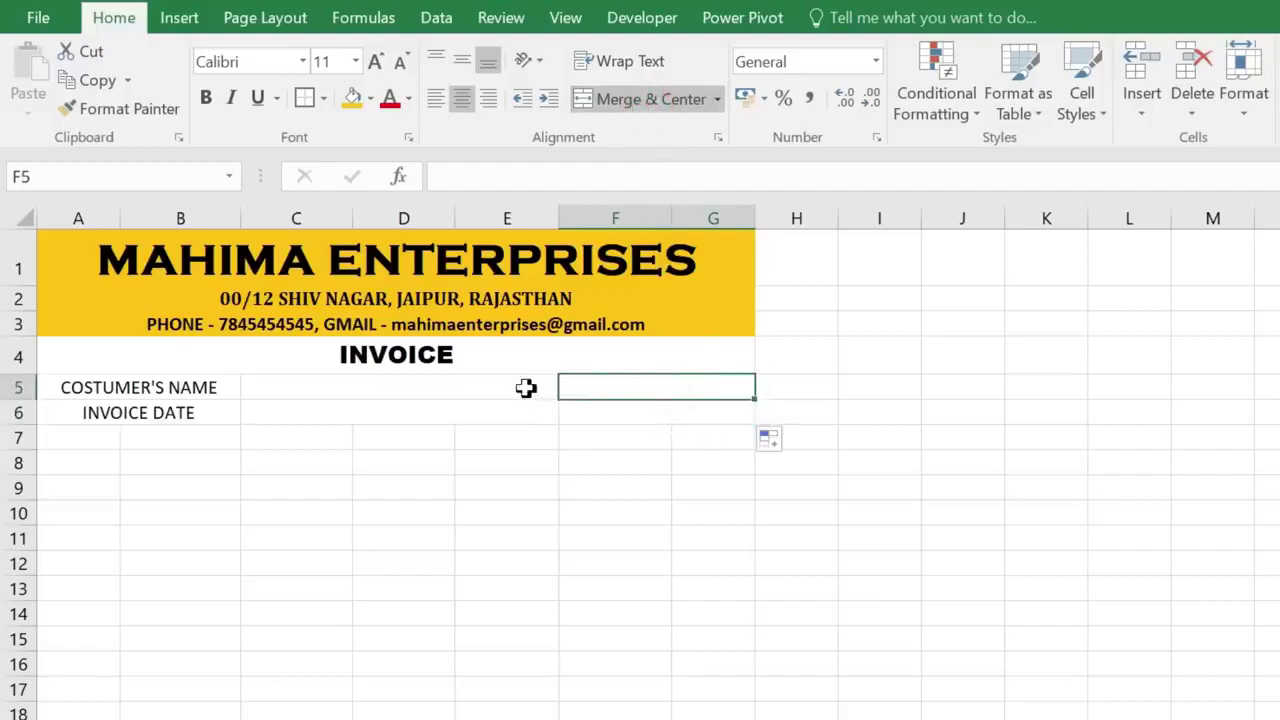
- Enter the INVOICE NO. label in the merged F5 cell
left_click(397, 387)
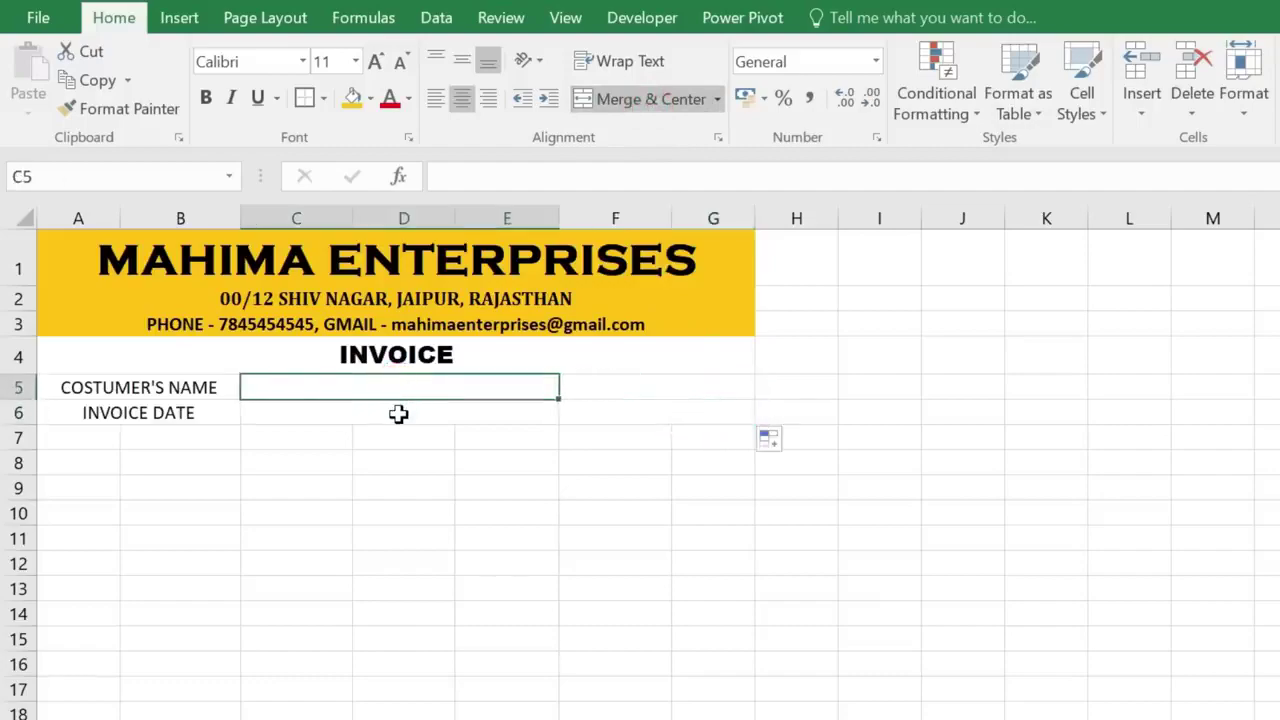
left_click(397, 413)
left_click(662, 386)
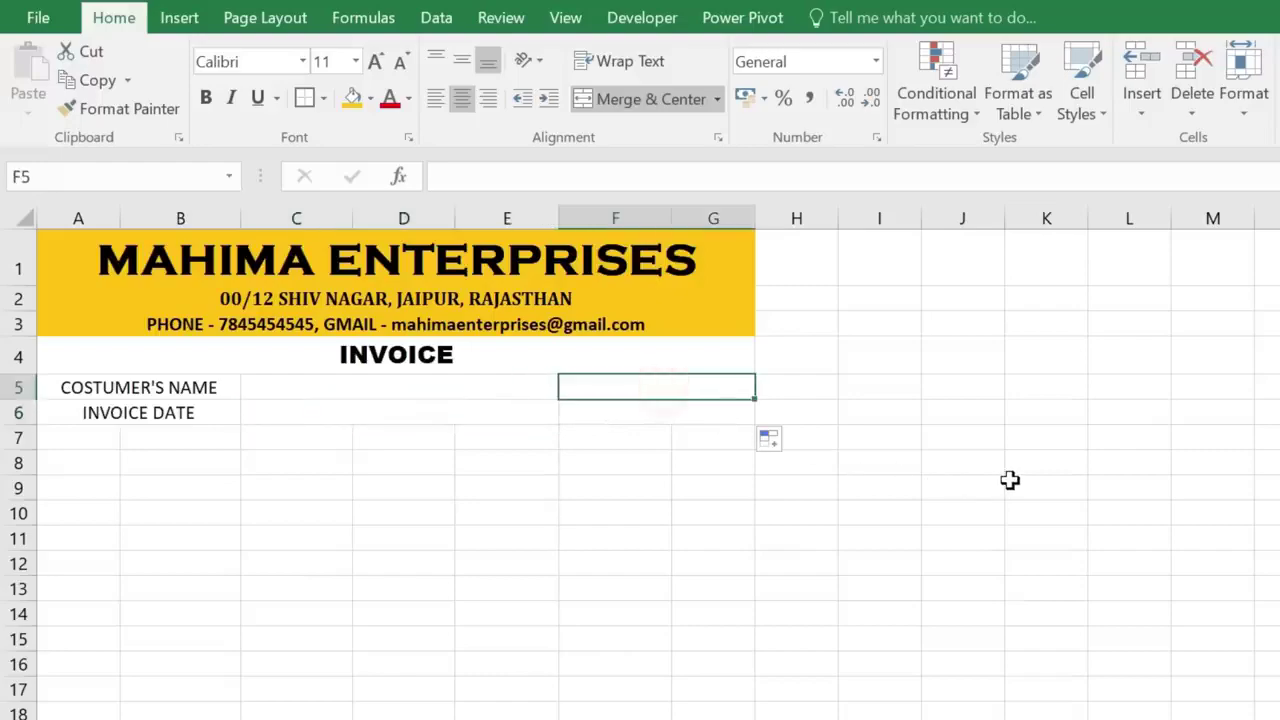
type("OICE NO.")
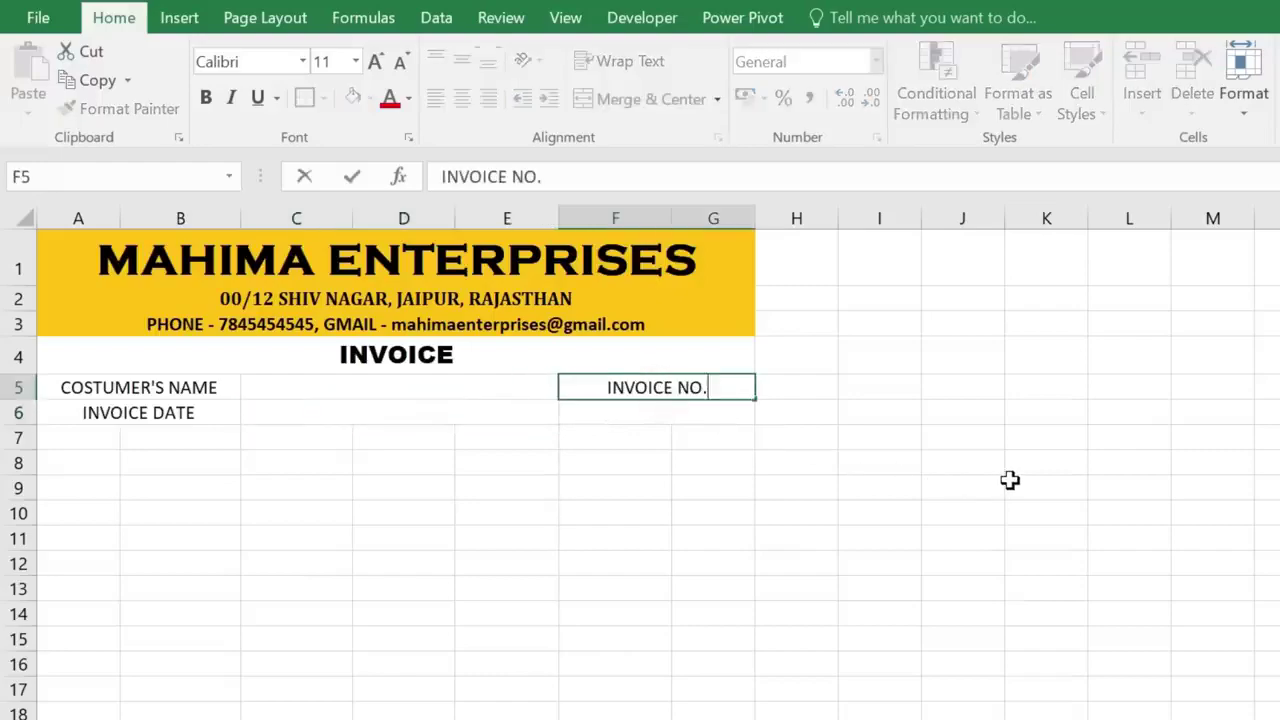
left_click_drag(175, 391, 337, 421)
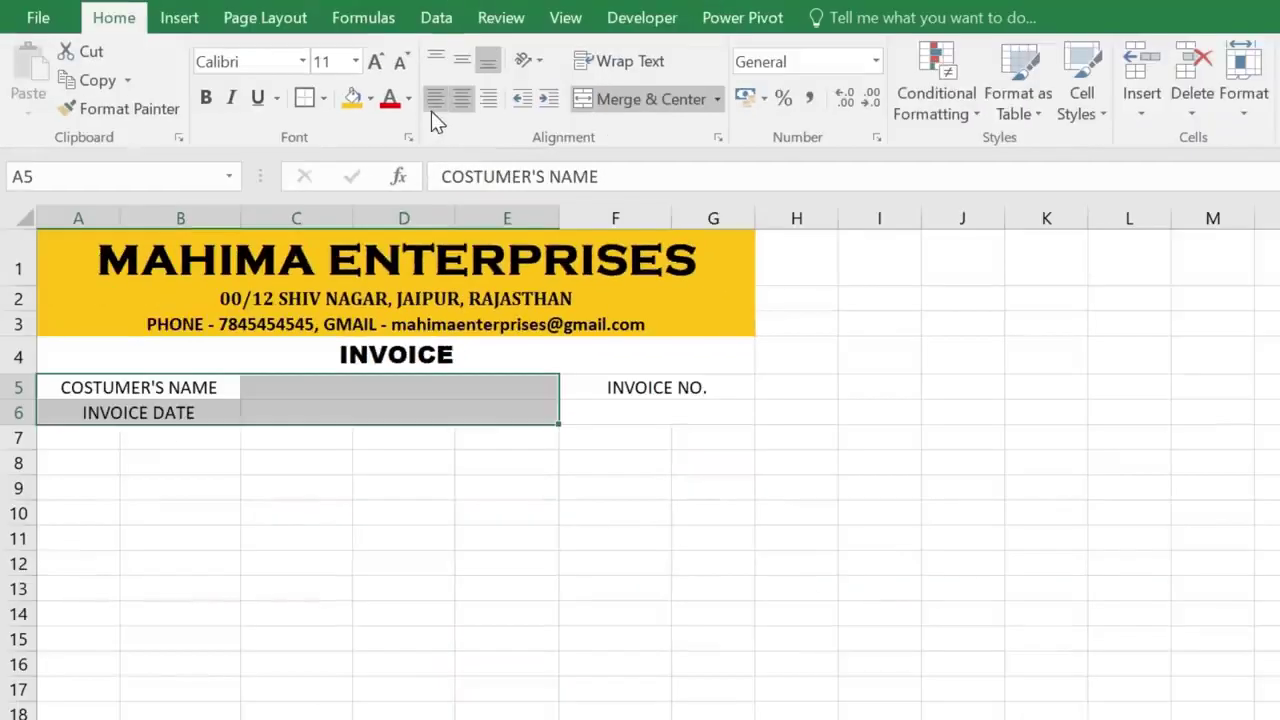
- Left-align the details block and make COSTUMER'S NAME and INVOICE DATE bold at size 12
left_click(421, 98)
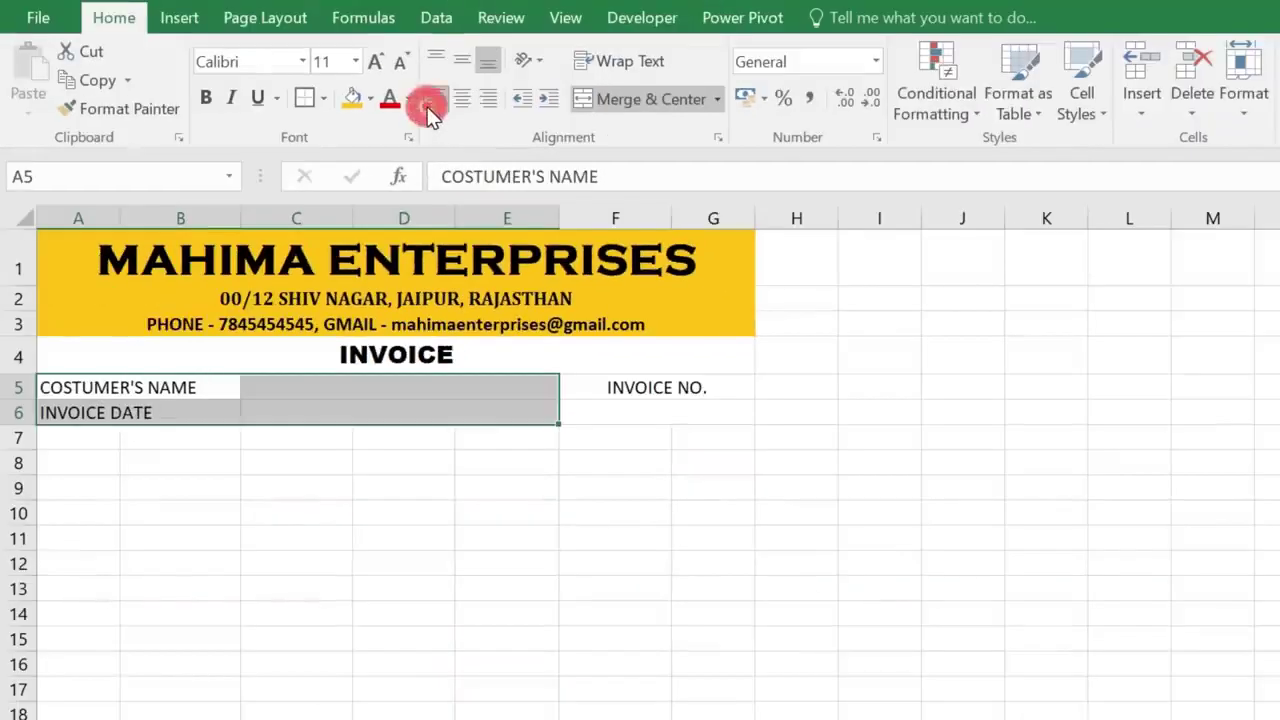
left_click(228, 410)
left_click_drag(206, 385, 220, 411)
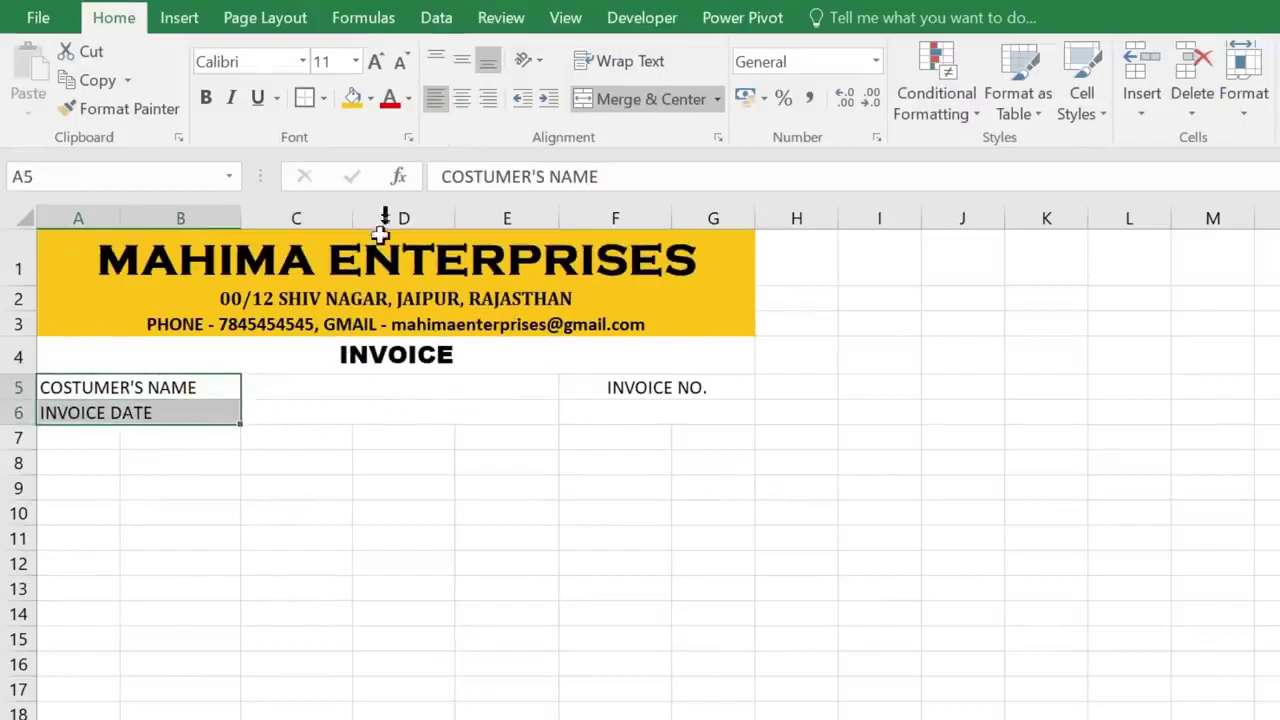
left_click(205, 98)
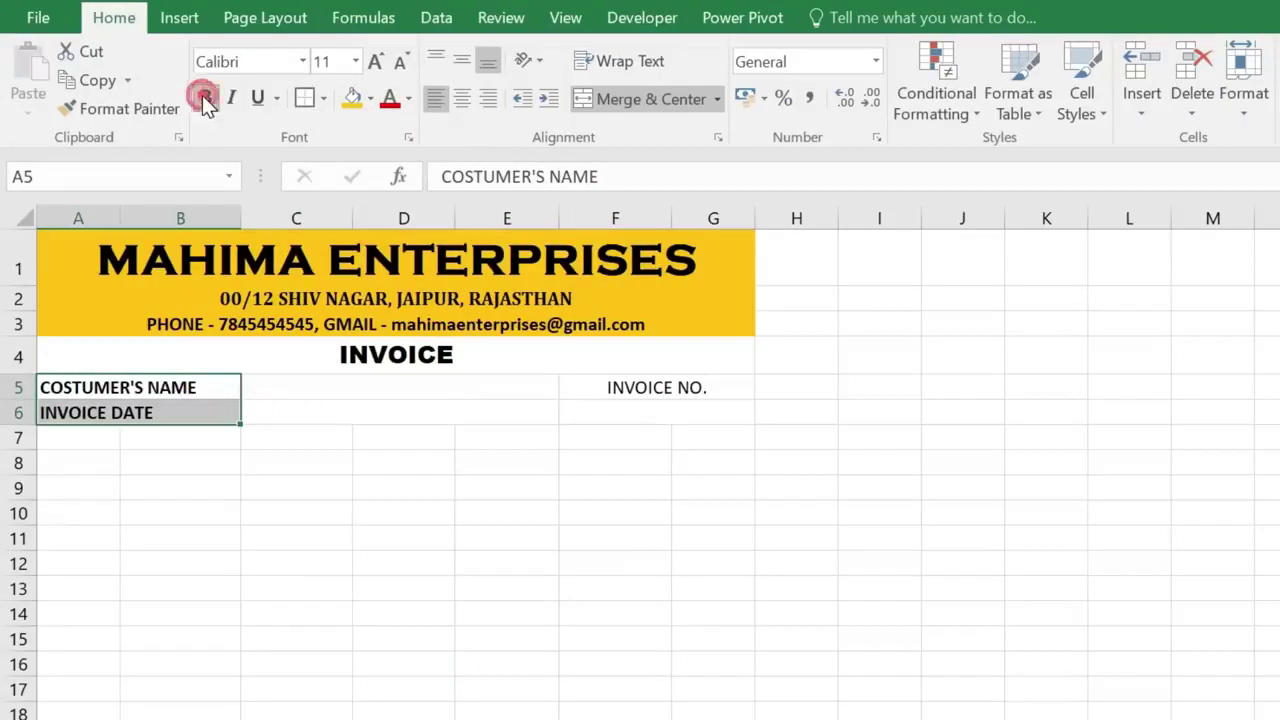
left_click(375, 61)
- Make the INVOICE NO. label bold at size 12
left_click_drag(630, 390, 640, 415)
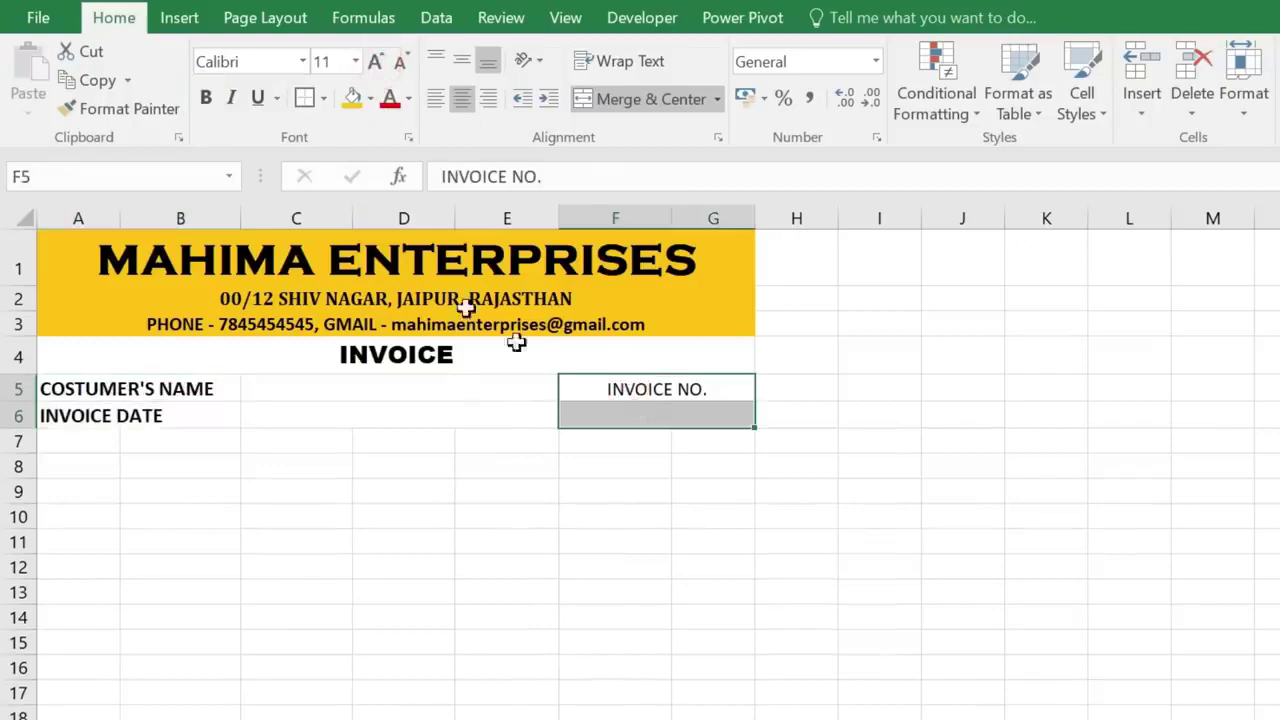
left_click(373, 63)
left_click(206, 99)
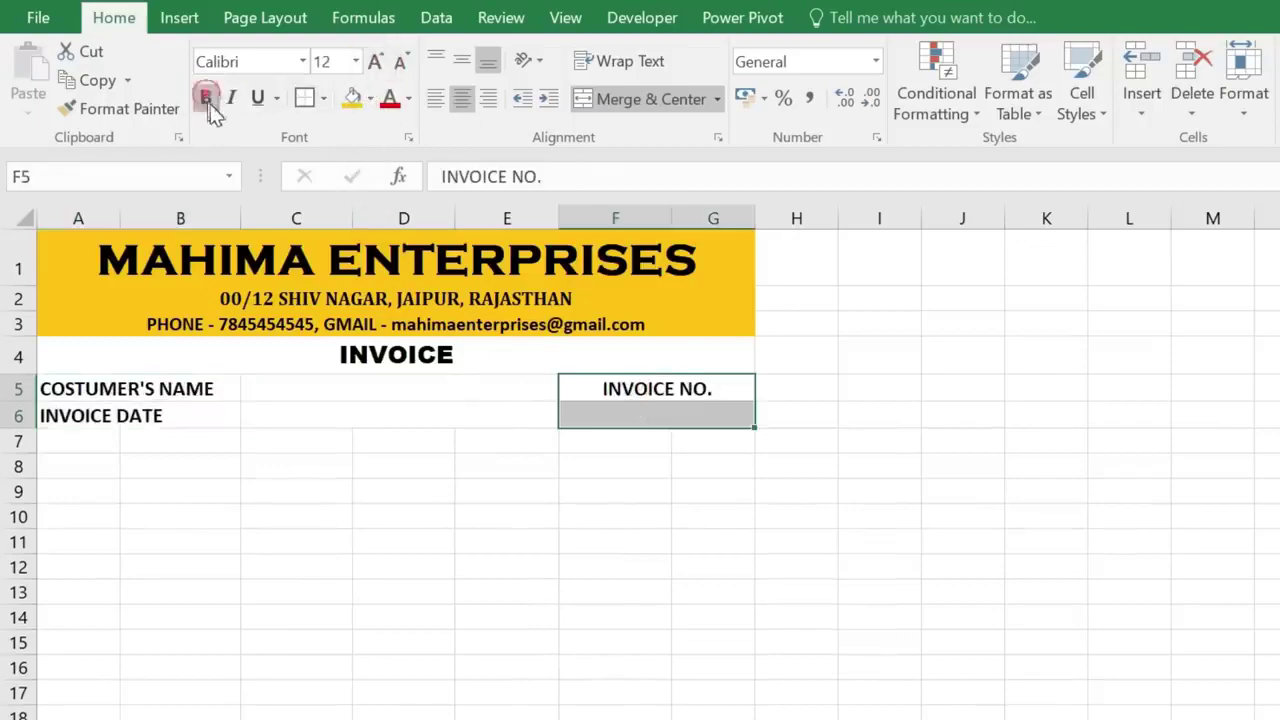
left_click(533, 420)
left_click_drag(86, 249, 229, 323)
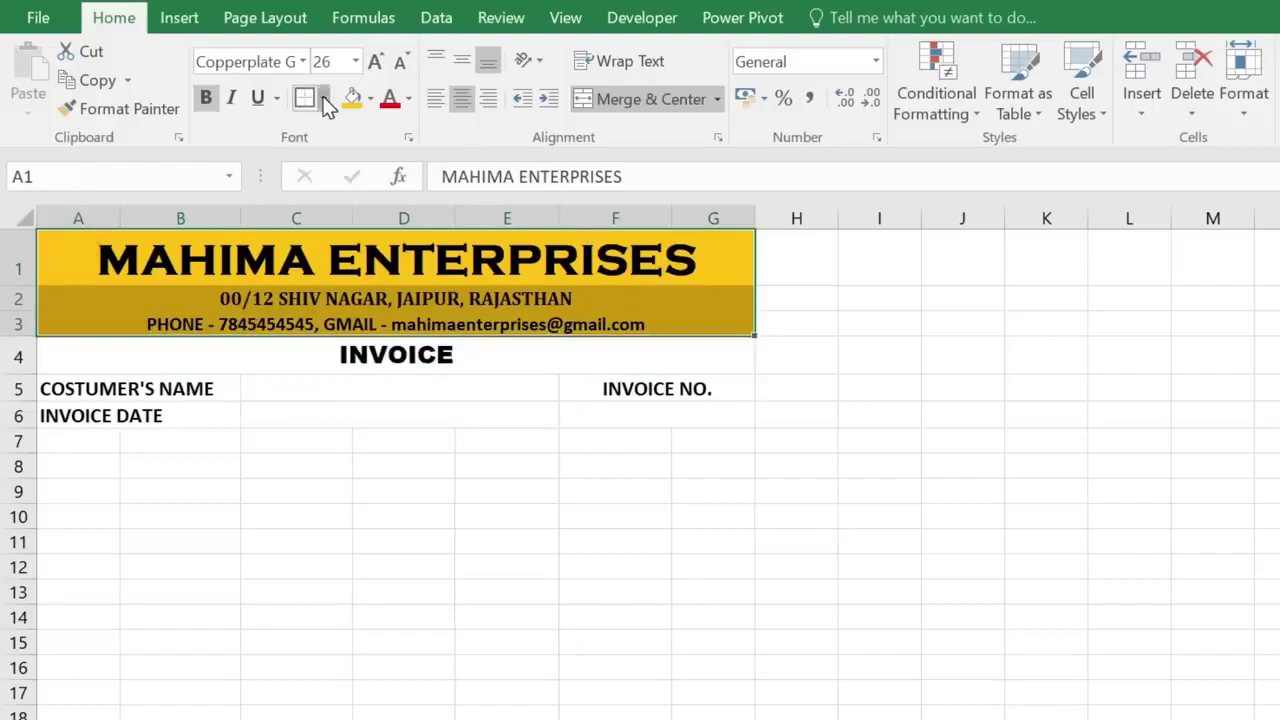
- Give the company header block a thick outside border
left_click(323, 99)
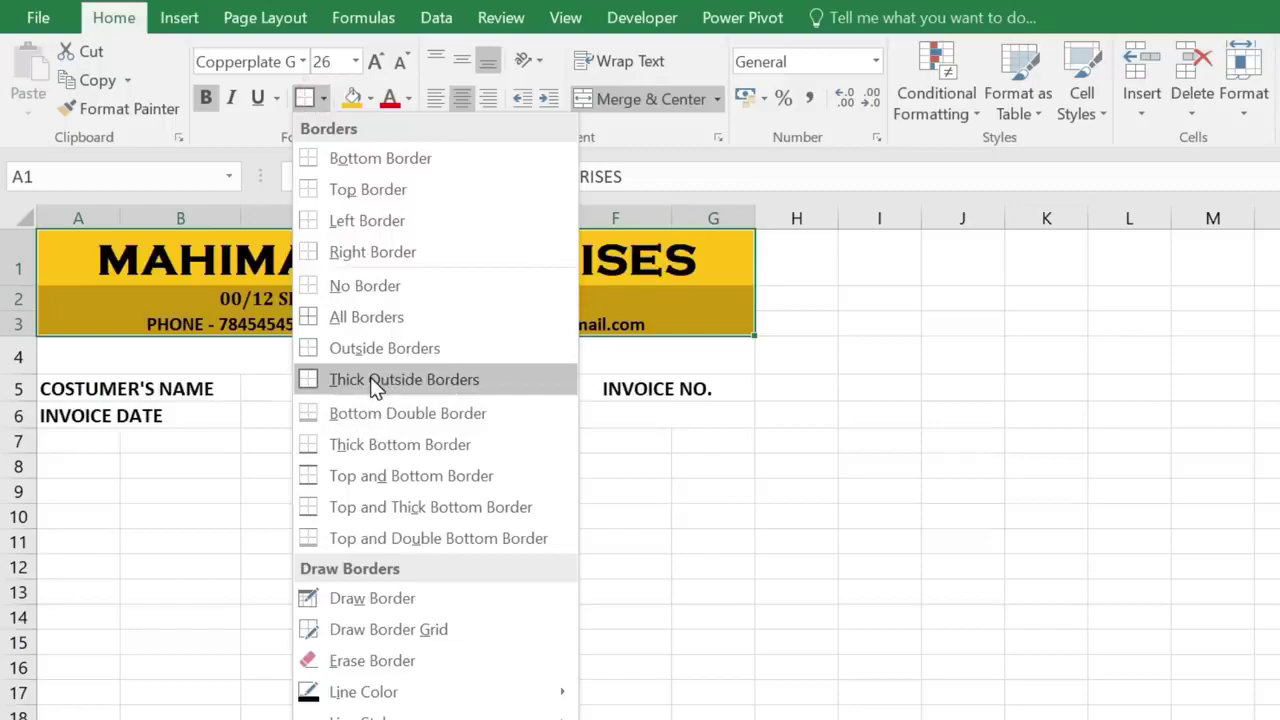
left_click(370, 379)
left_click(527, 382)
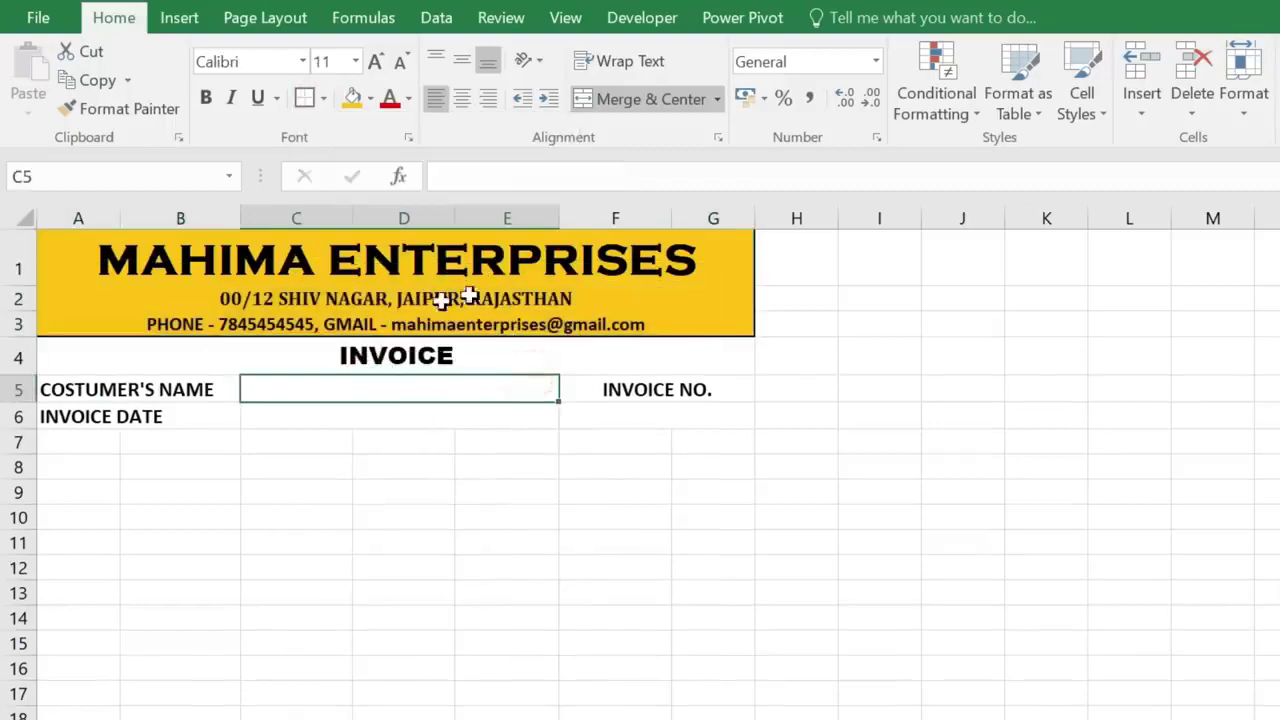
- Give rows 5–6 all borders plus a thick outside border
left_click_drag(125, 377, 623, 406)
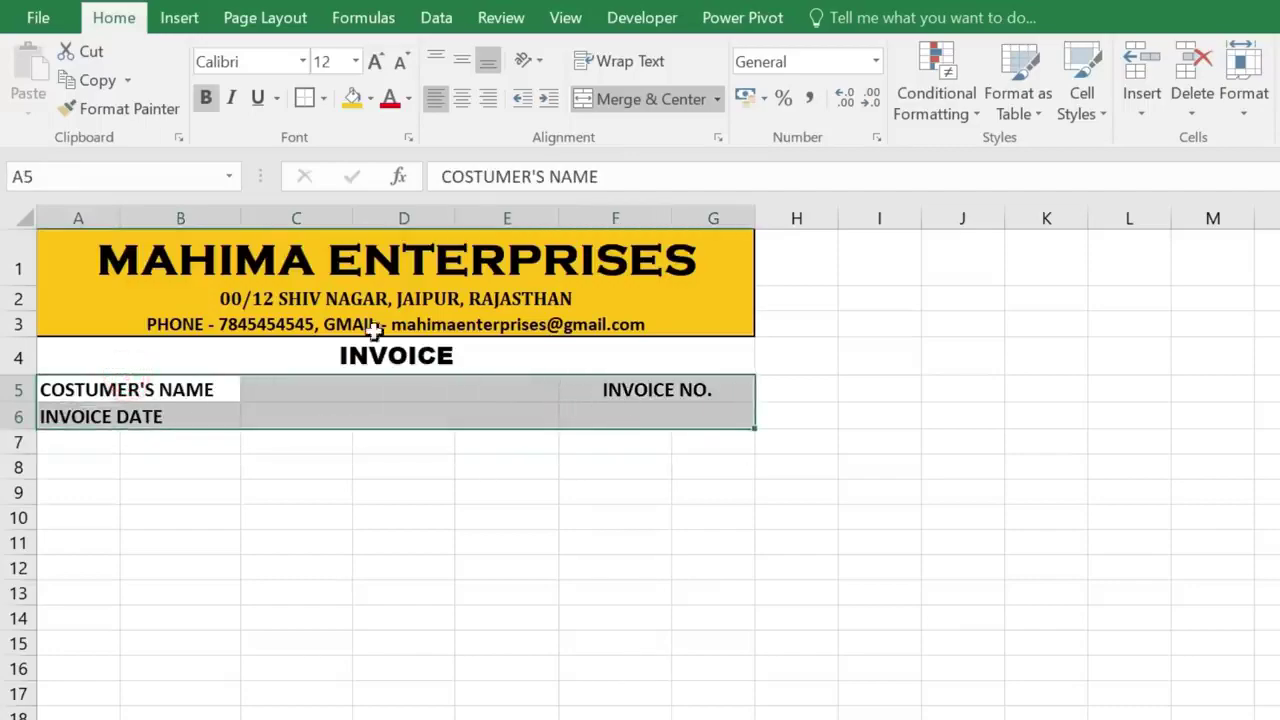
left_click(322, 98)
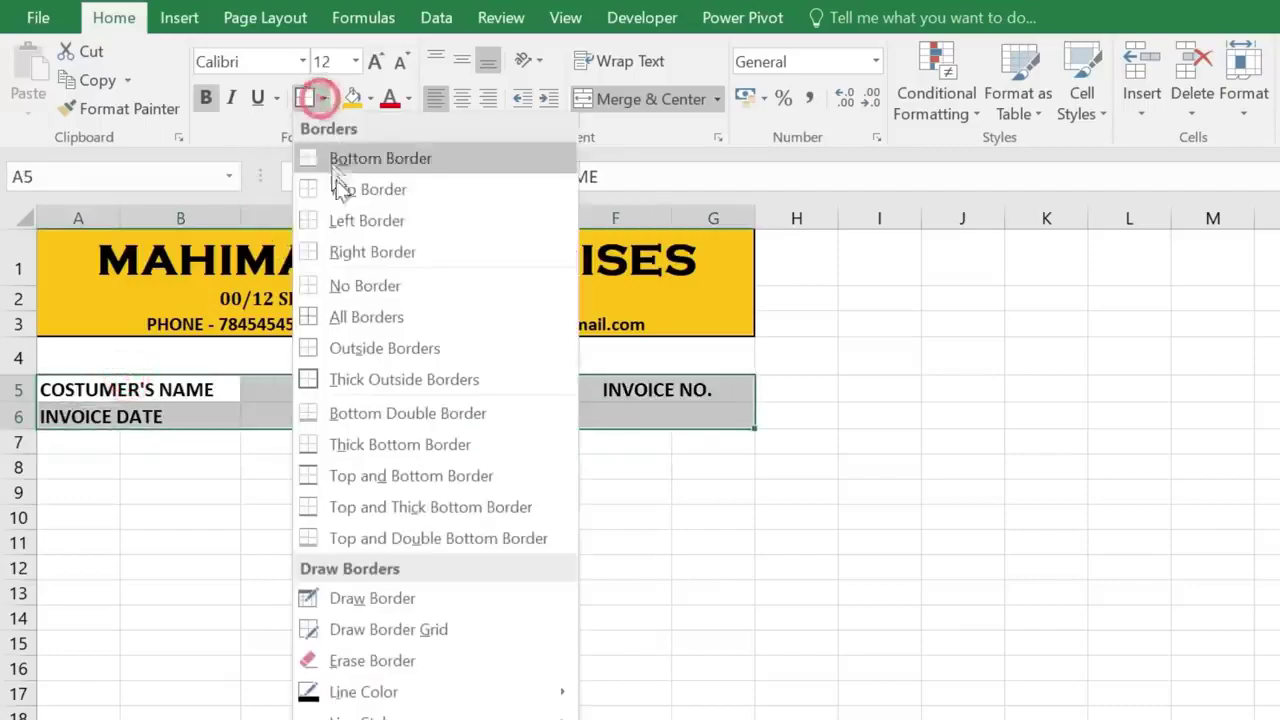
left_click(368, 320)
left_click(322, 98)
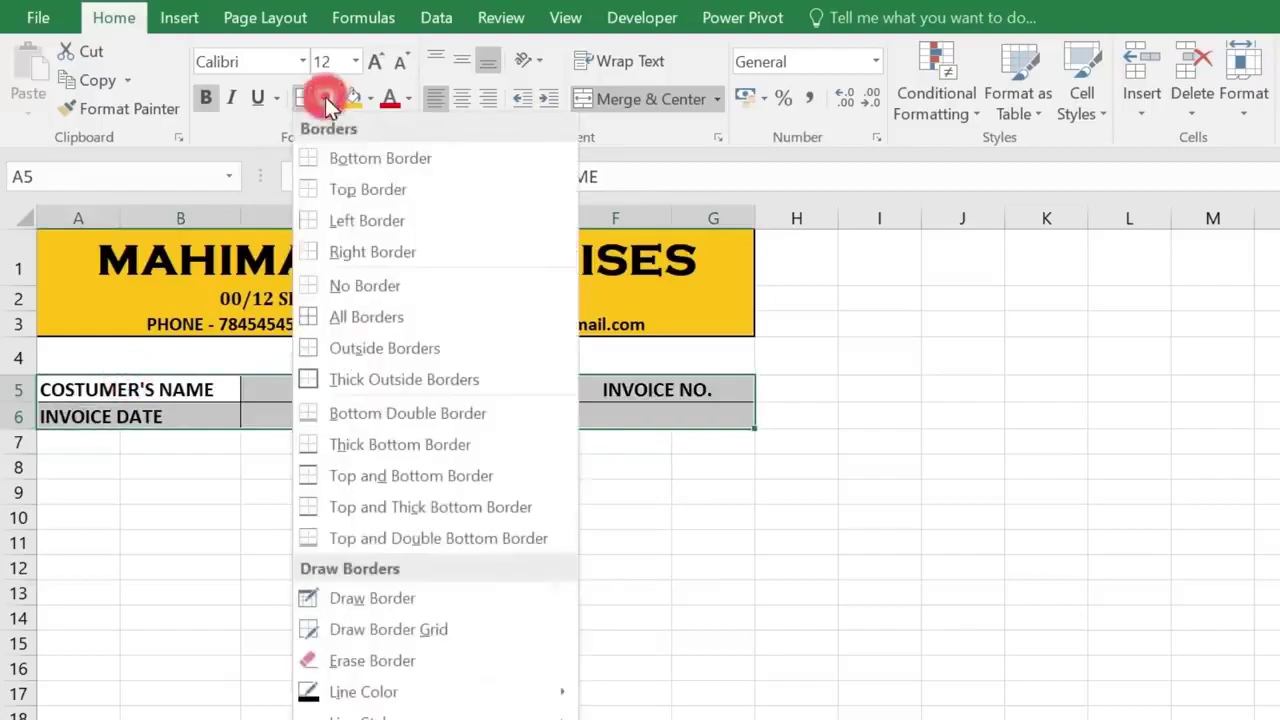
left_click(435, 383)
- Enter the S NO heading in A8
left_click(314, 470)
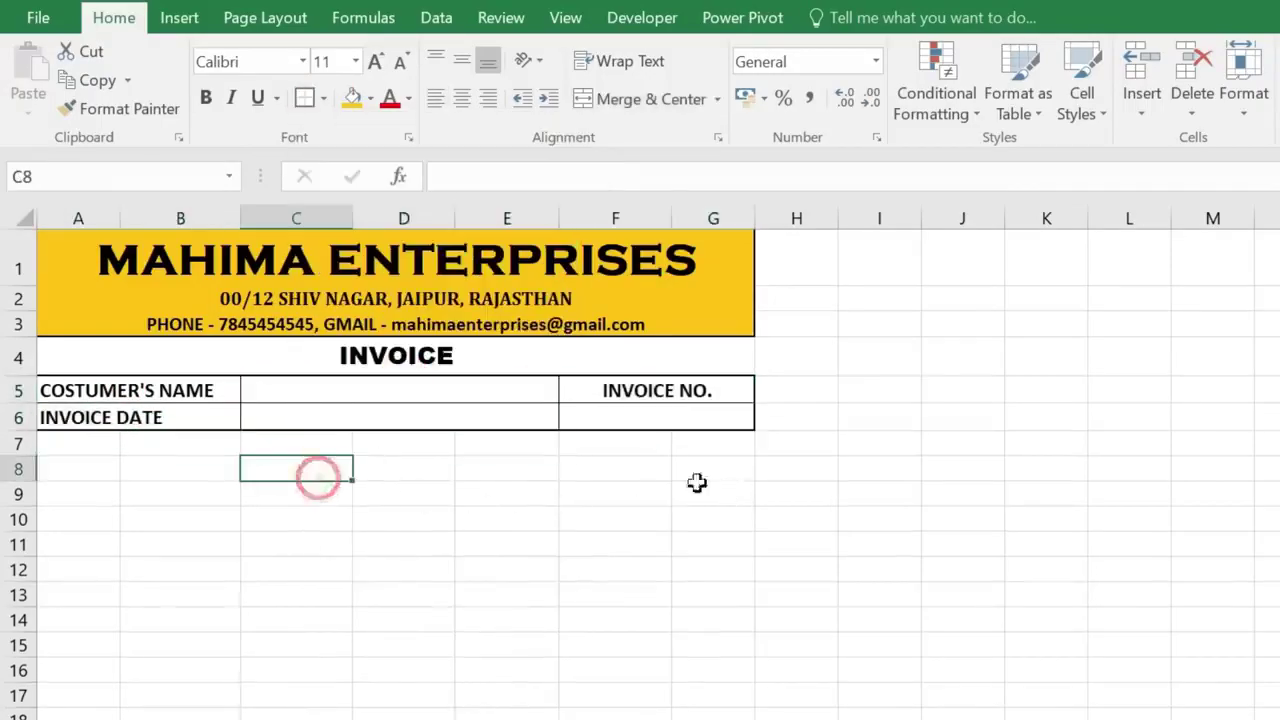
scroll(630, 362, "down", 1)
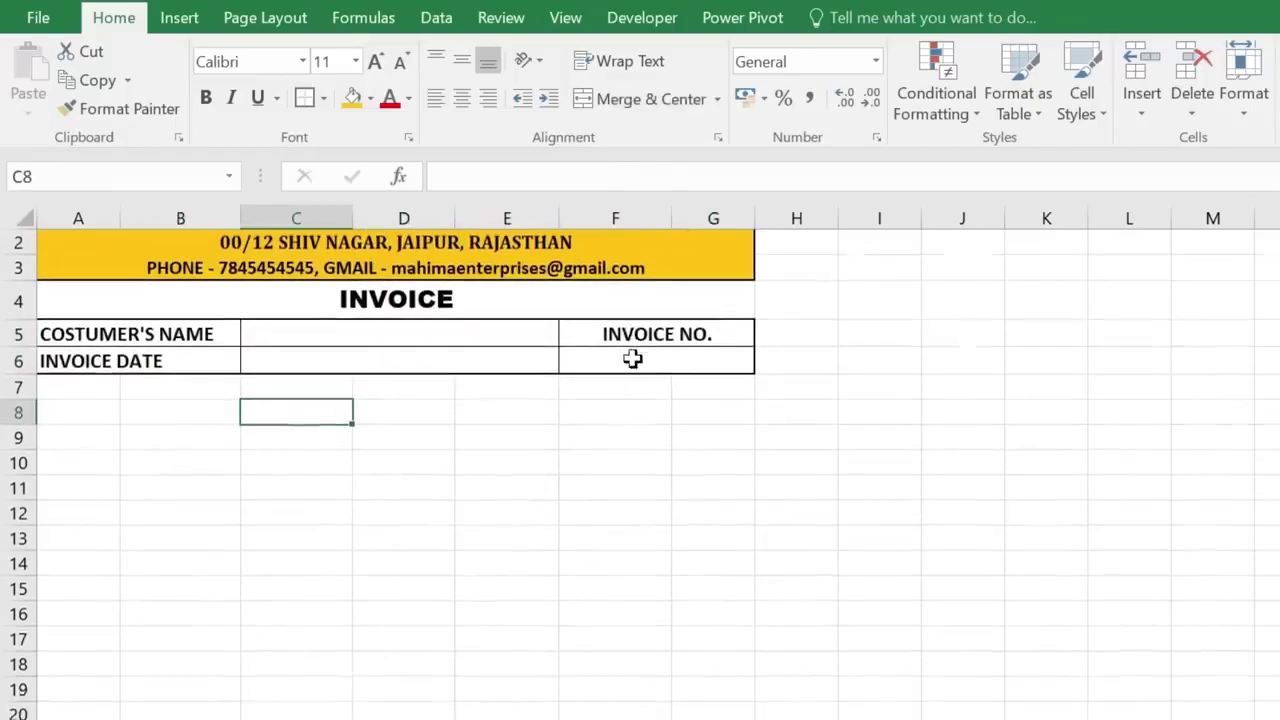
left_click(80, 390)
left_click(18, 388)
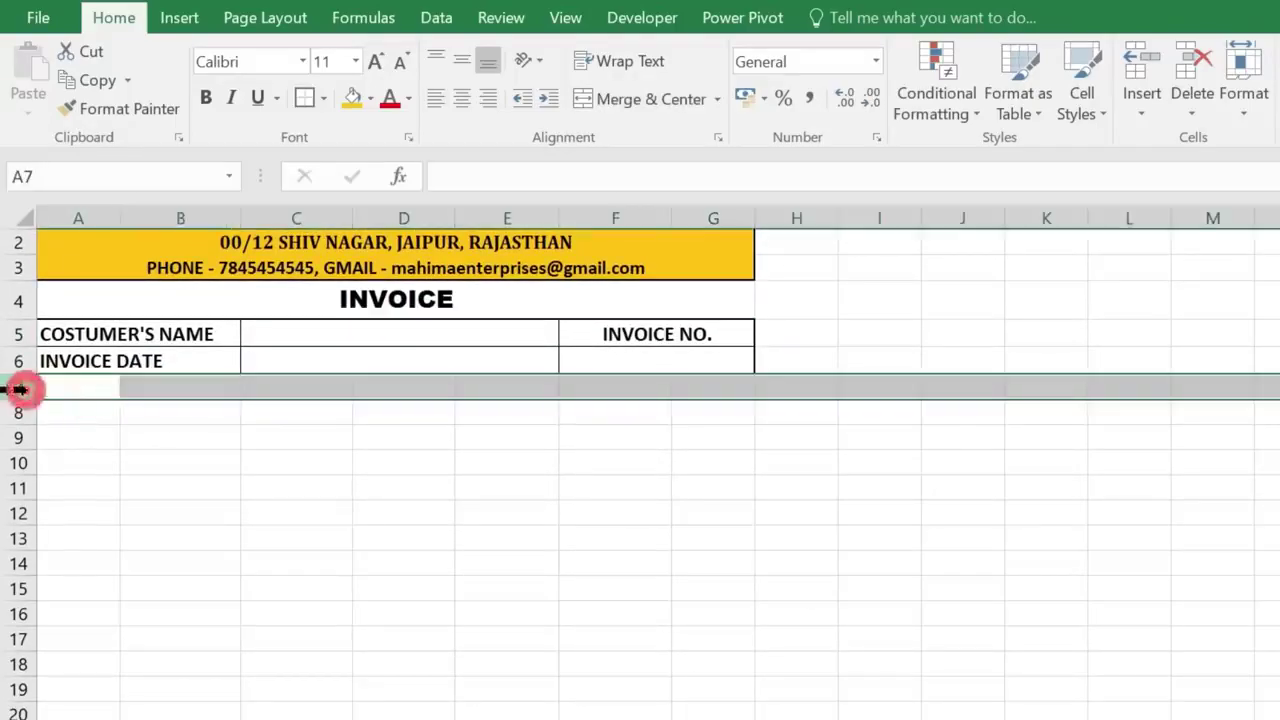
left_click(69, 416)
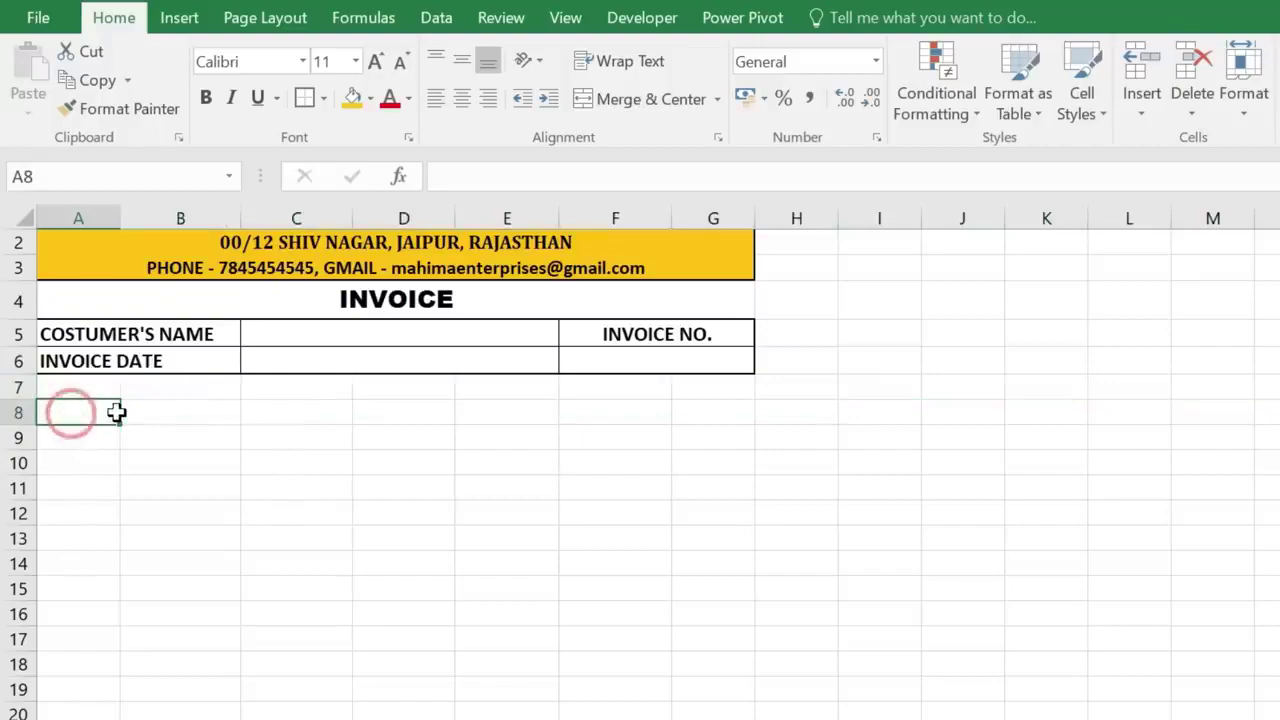
type("S NO")
key("Tab")
- Merge and centre B8:D8 for the description heading
left_click_drag(206, 411, 375, 418)
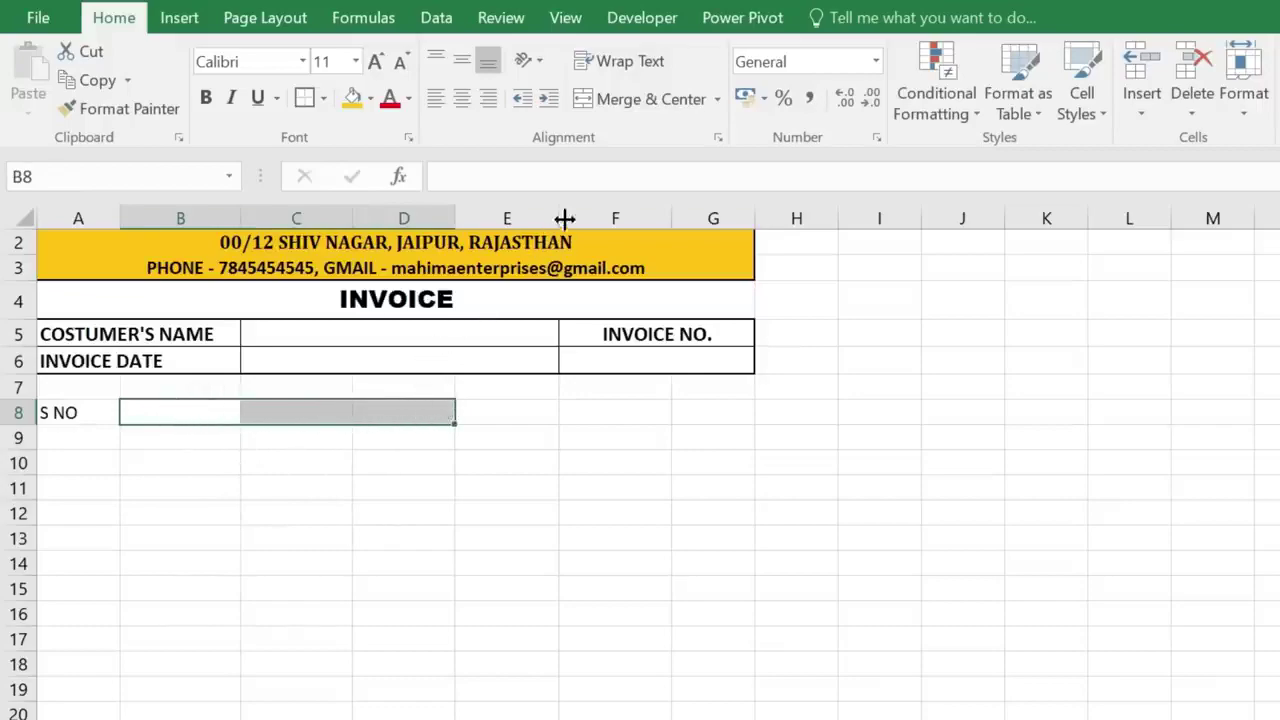
left_click(645, 100)
scroll(447, 380, "down", 1)
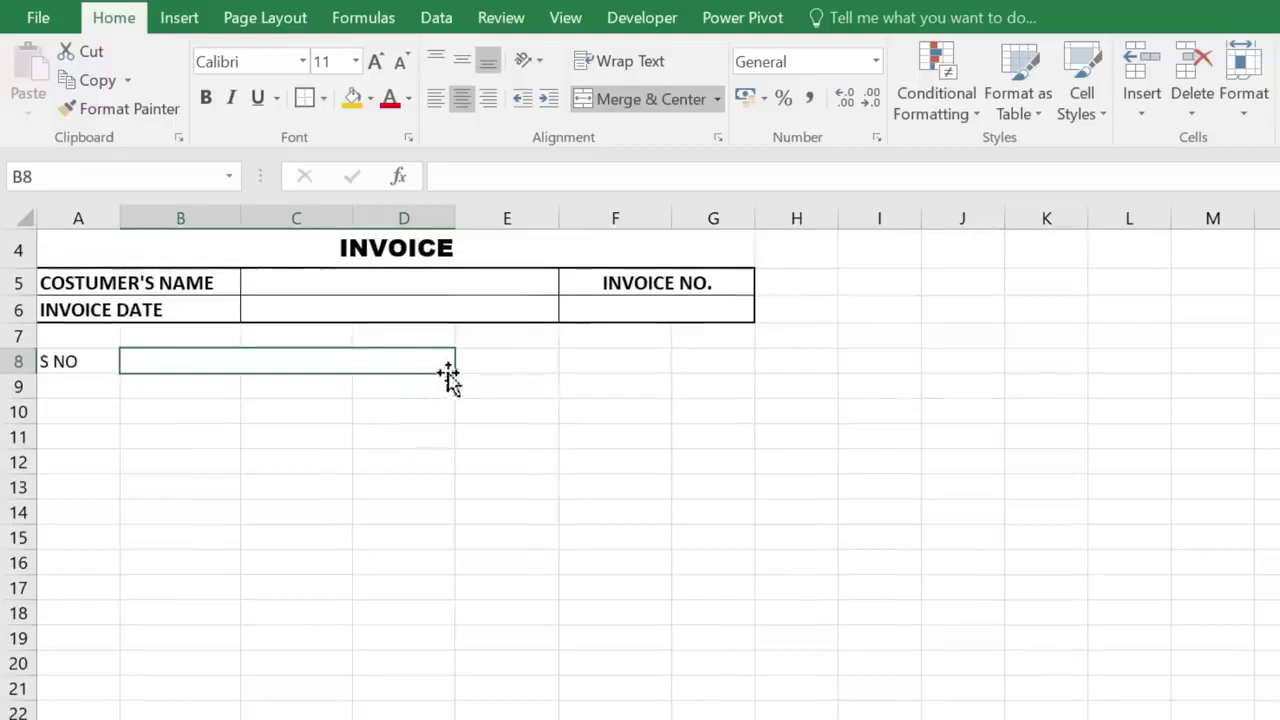
mouse_move(455, 372)
left_mouse_down()
mouse_move(461, 718)
mouse_move(457, 680)
left_mouse_up()
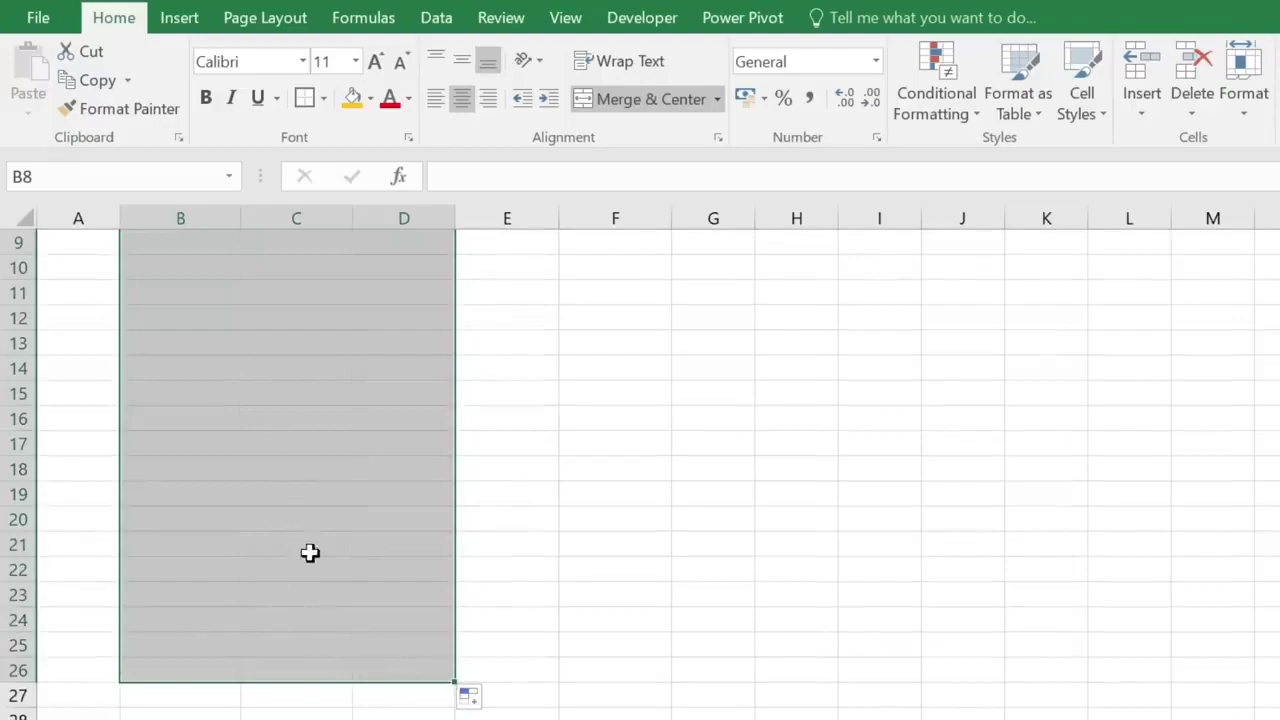
scroll(307, 514, "up", 2)
left_click(307, 514)
scroll(310, 662, "down", 1)
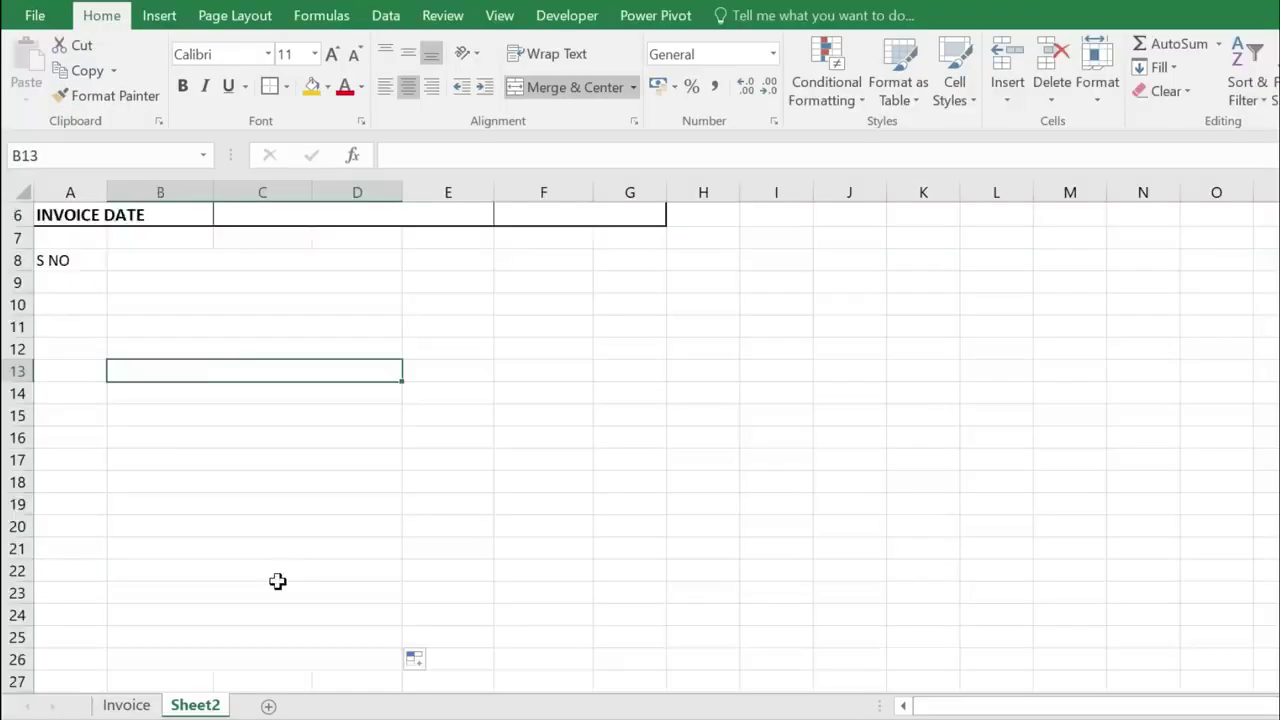
scroll(288, 545, "up", 1)
left_click(265, 437)
left_click(117, 342)
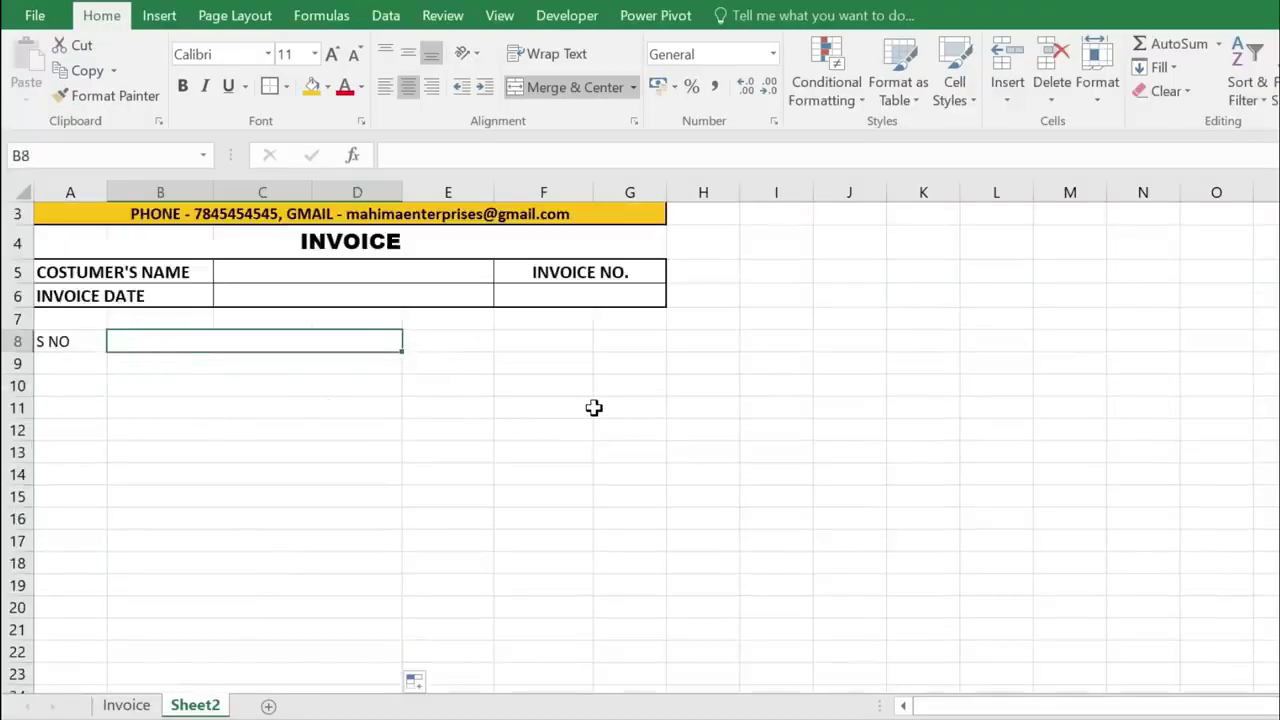
- Enter headings DESCRIPTIONS OF GOODS, PRICE, QTY and AMOUNT, and widen column G
type("DESCRIPTIONS OF")
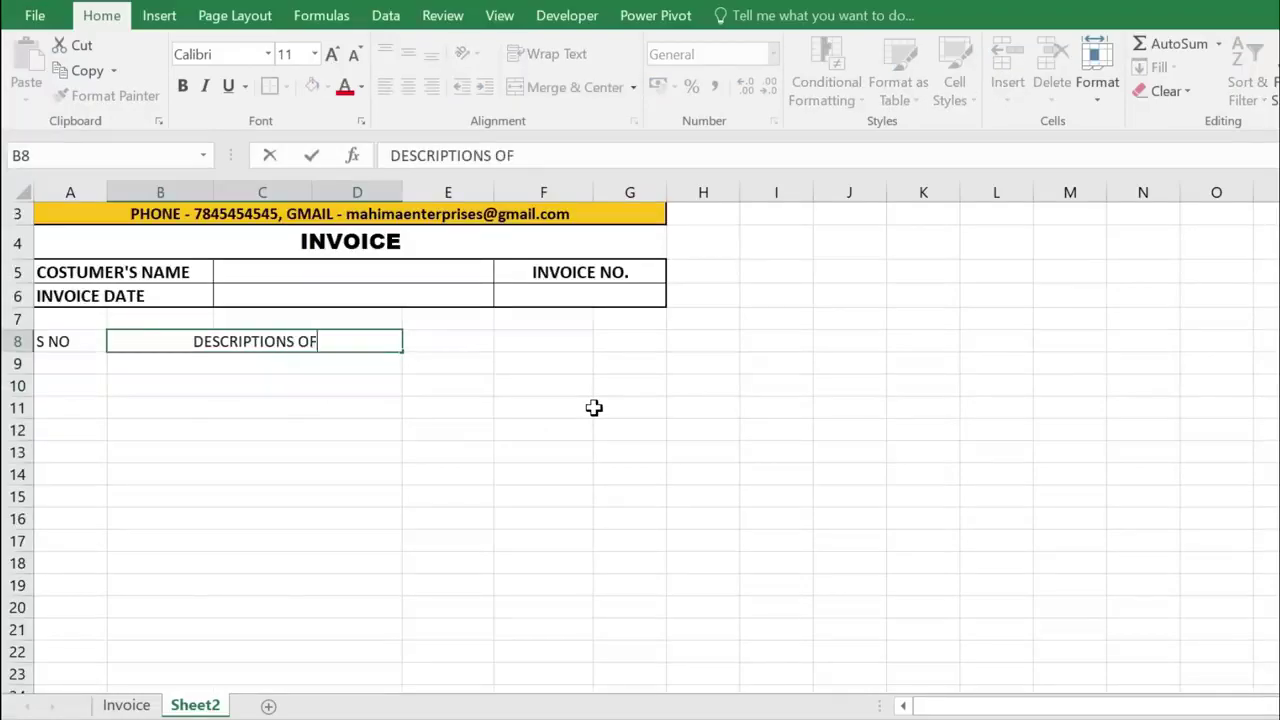
type(" GOODS")
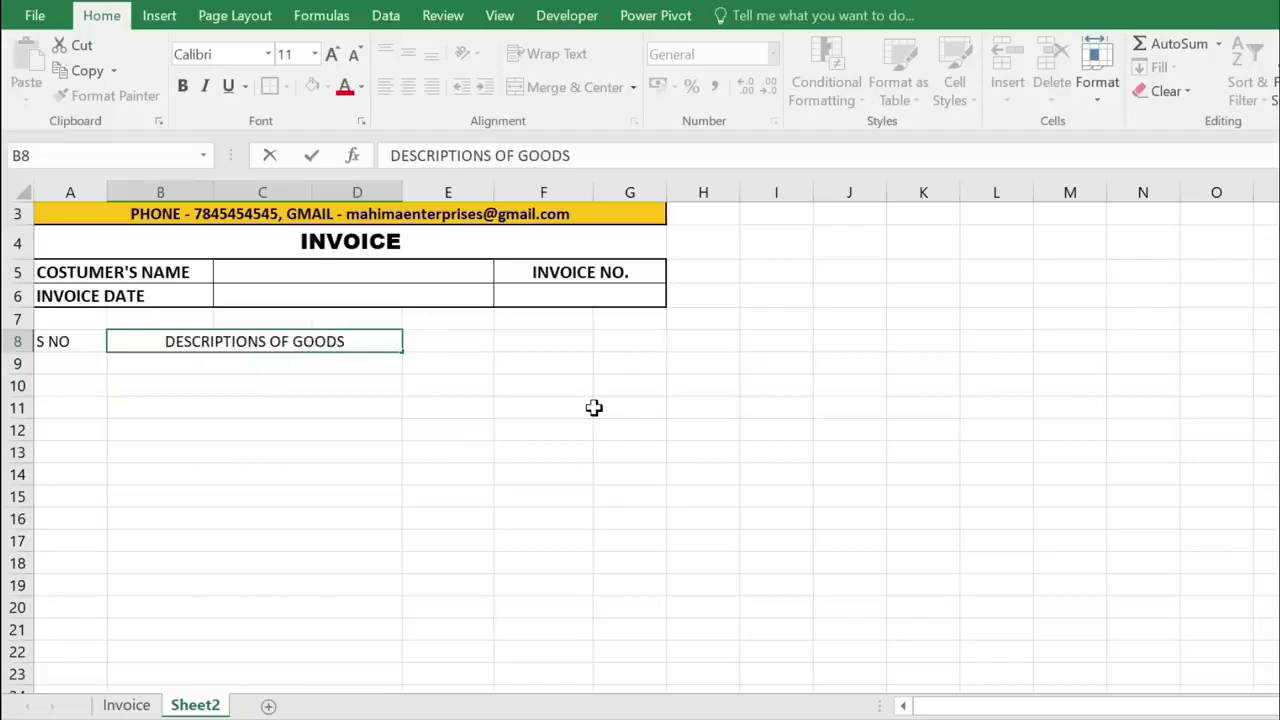
key("Tab")
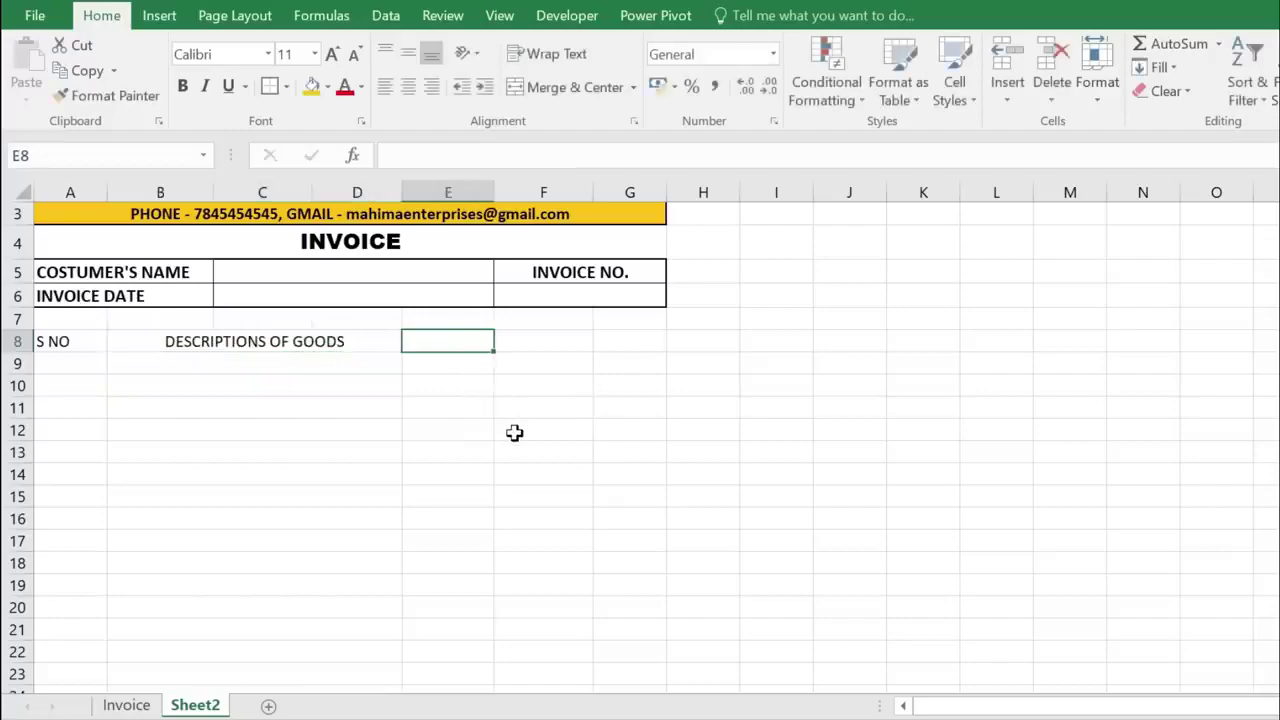
type("PRICE")
key("Tab")
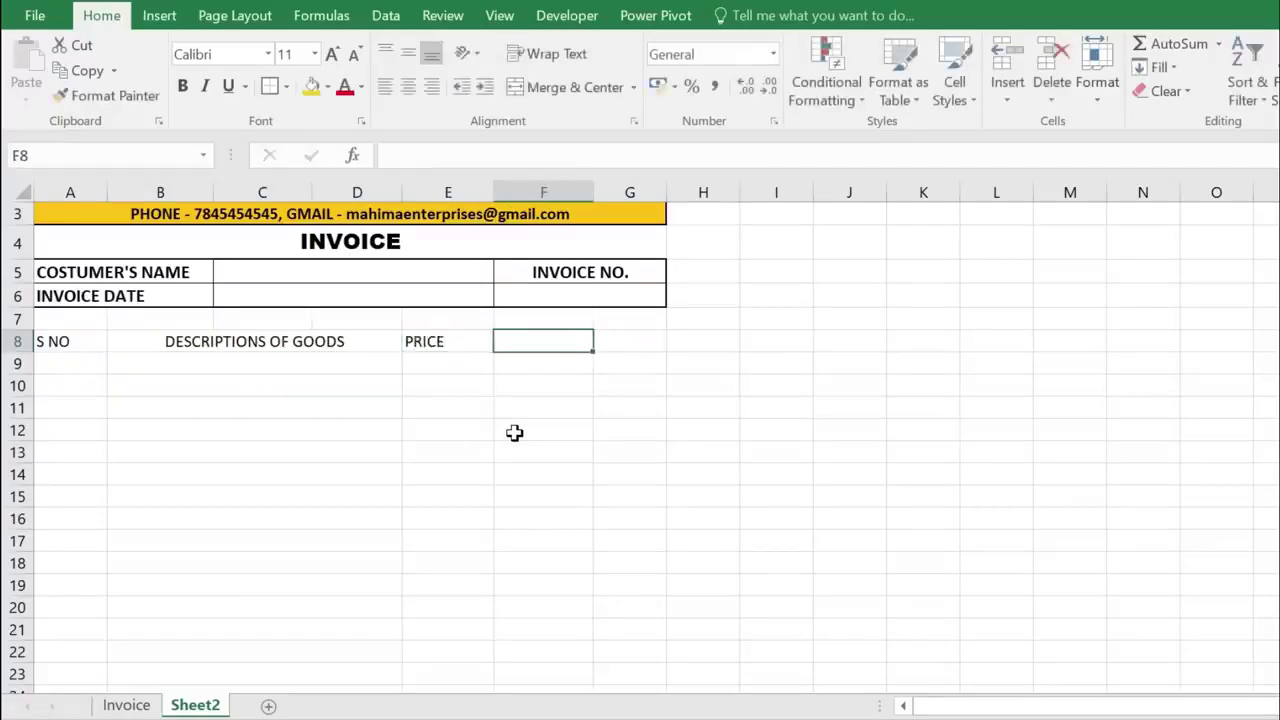
type("Q")
key("Tab")
type("AMOU")
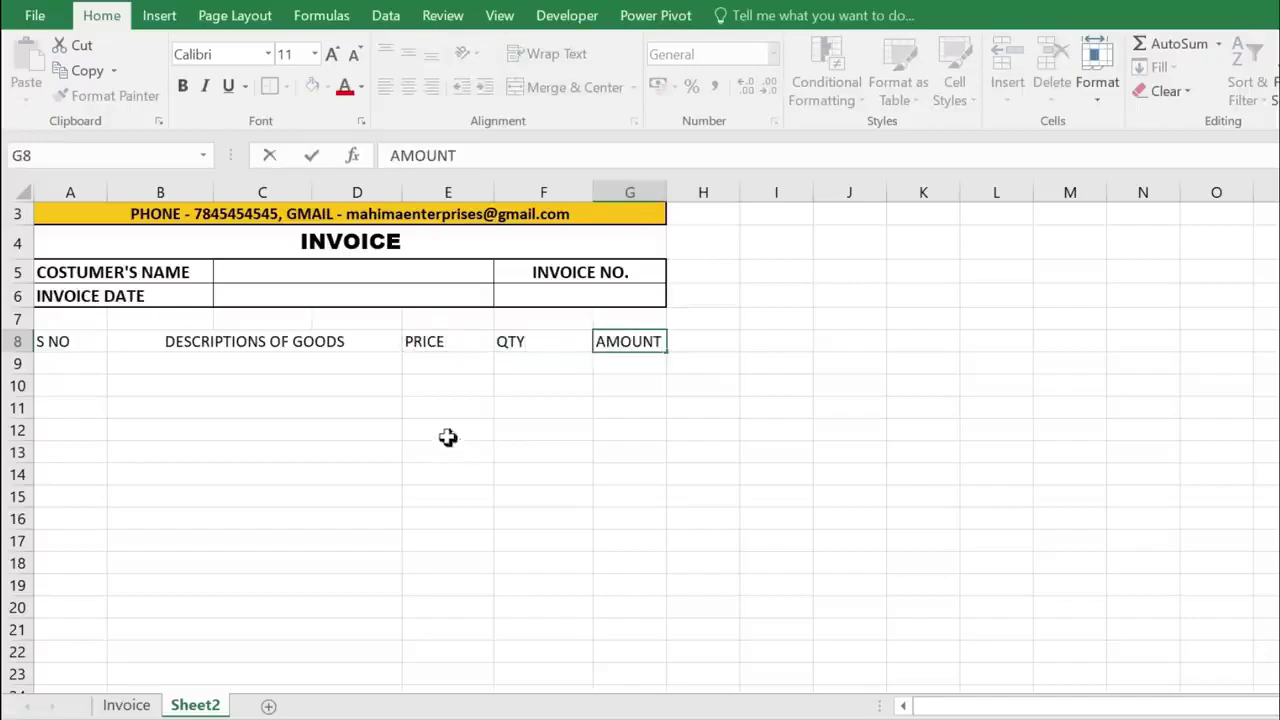
left_click(572, 390)
scroll(600, 370, "up", 1)
left_click_drag(666, 190, 698, 189)
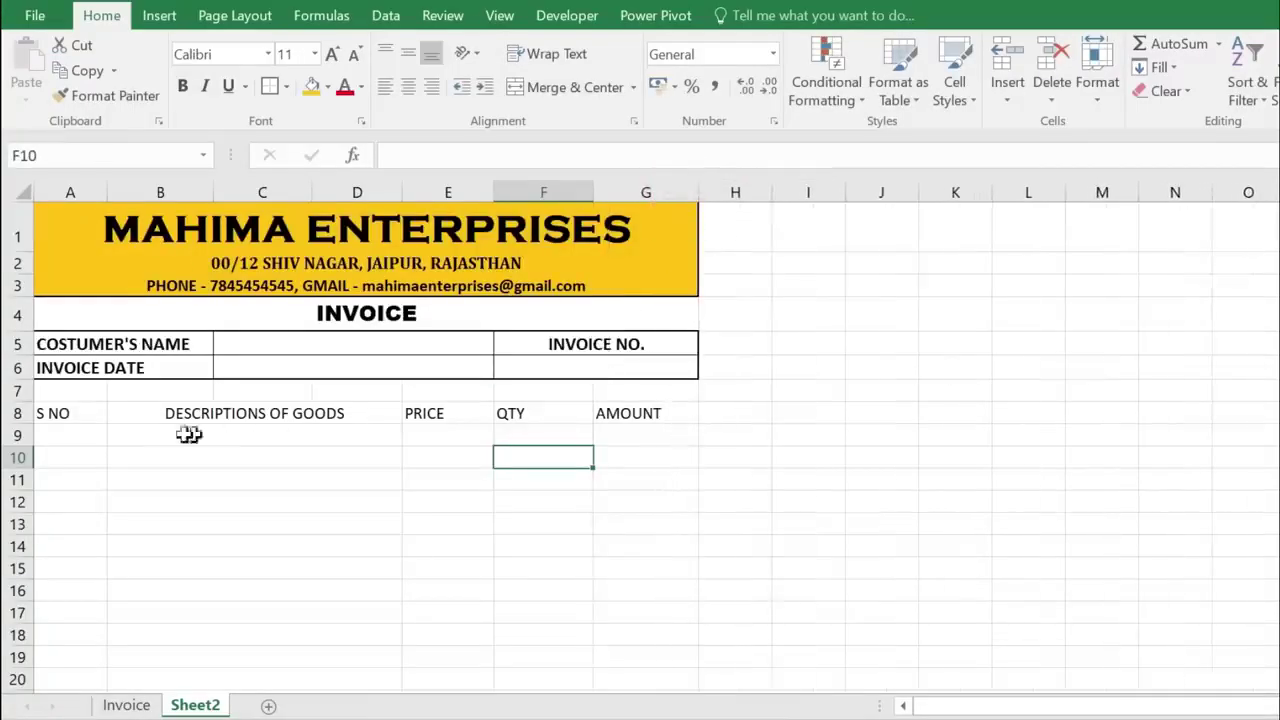
left_click_drag(67, 413, 630, 412)
- Make the row 8 item headings bold at font size 12
left_click(183, 86)
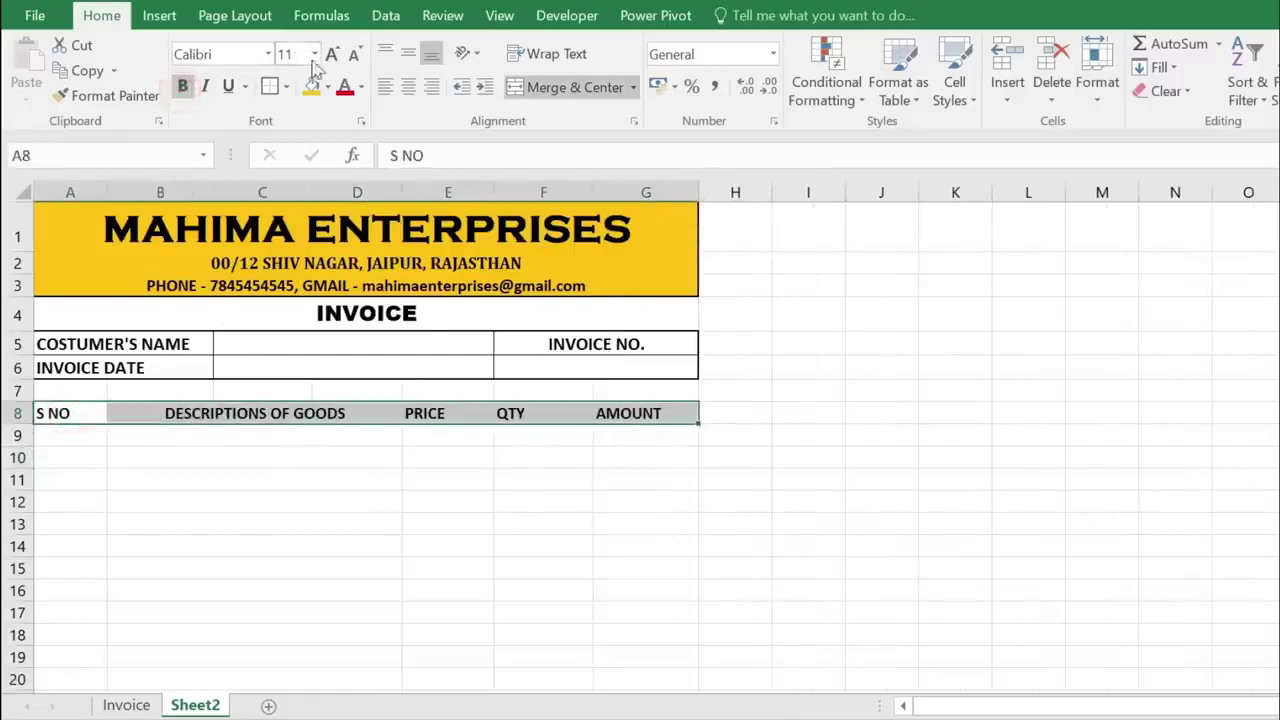
left_click(333, 54)
left_click(250, 437)
scroll(497, 351, "down", 2)
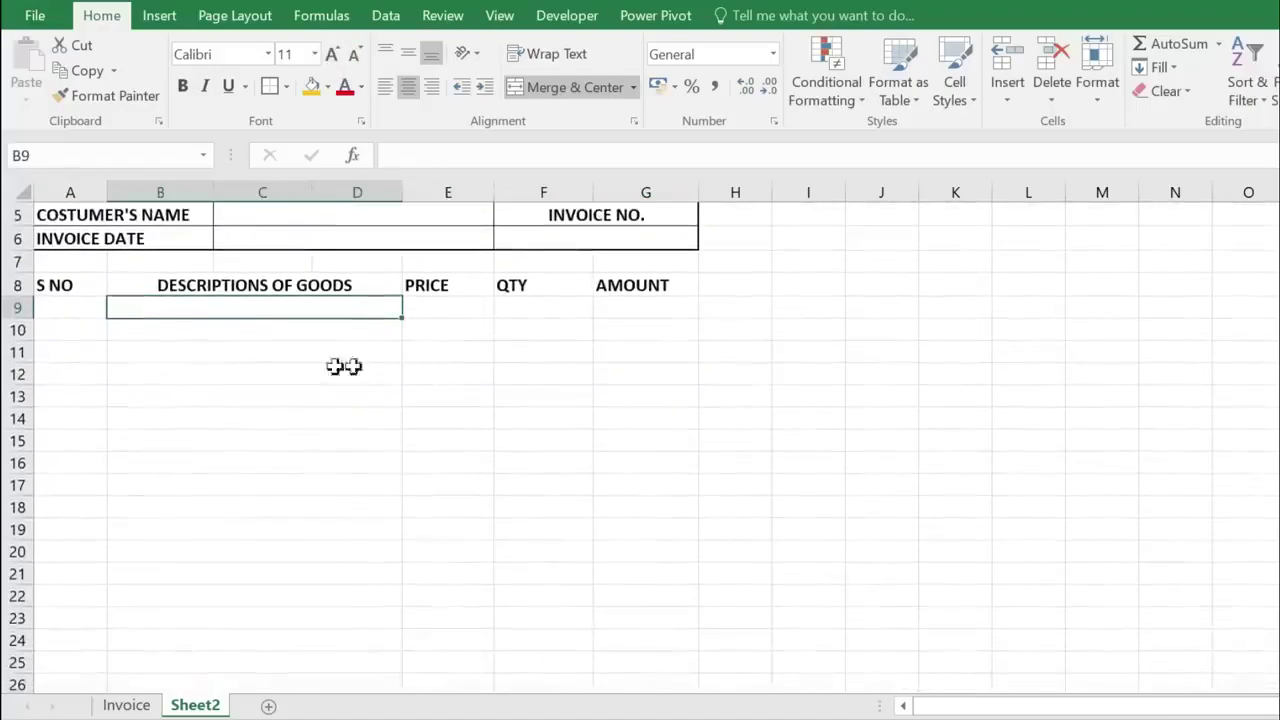
- Outline the S NO, description, PRICE, QTY and AMOUNT columns from row 8 to row 26
left_click_drag(85, 285, 81, 682)
scroll(87, 503, "down", 1)
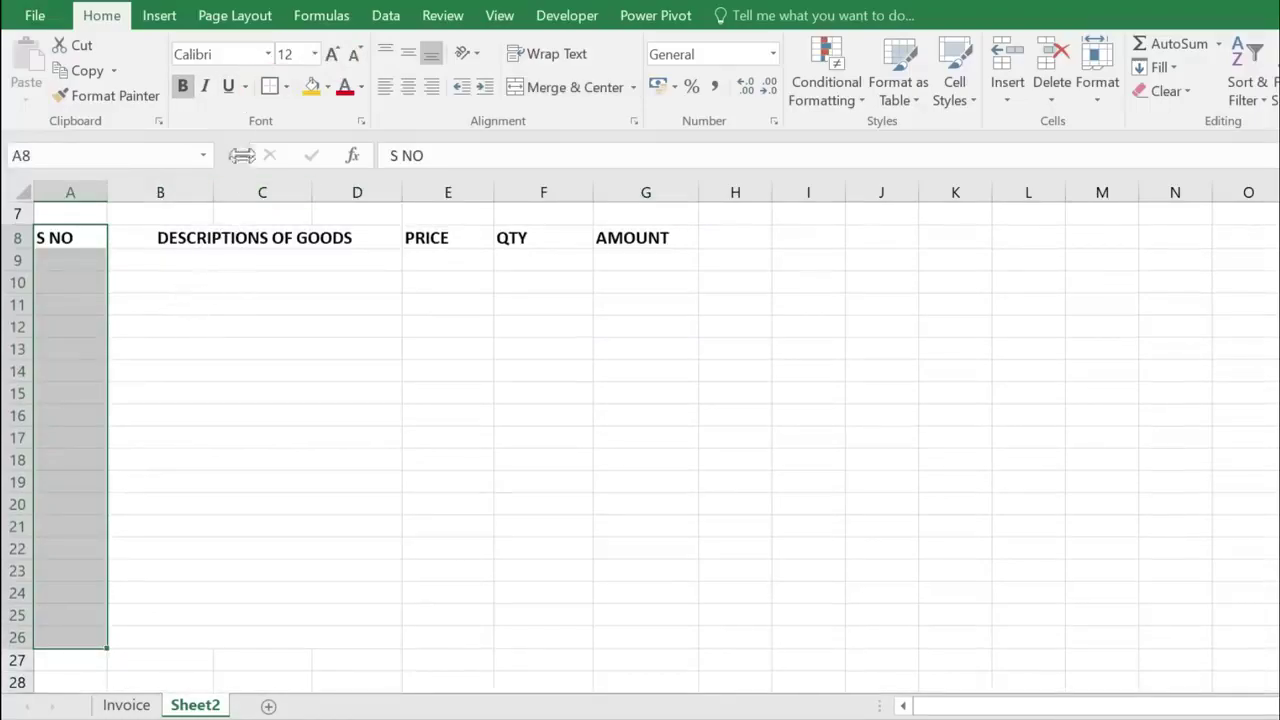
left_click(272, 88)
left_click_drag(150, 248, 157, 637)
left_click(270, 86)
left_click_drag(447, 237, 450, 637)
left_click(268, 86)
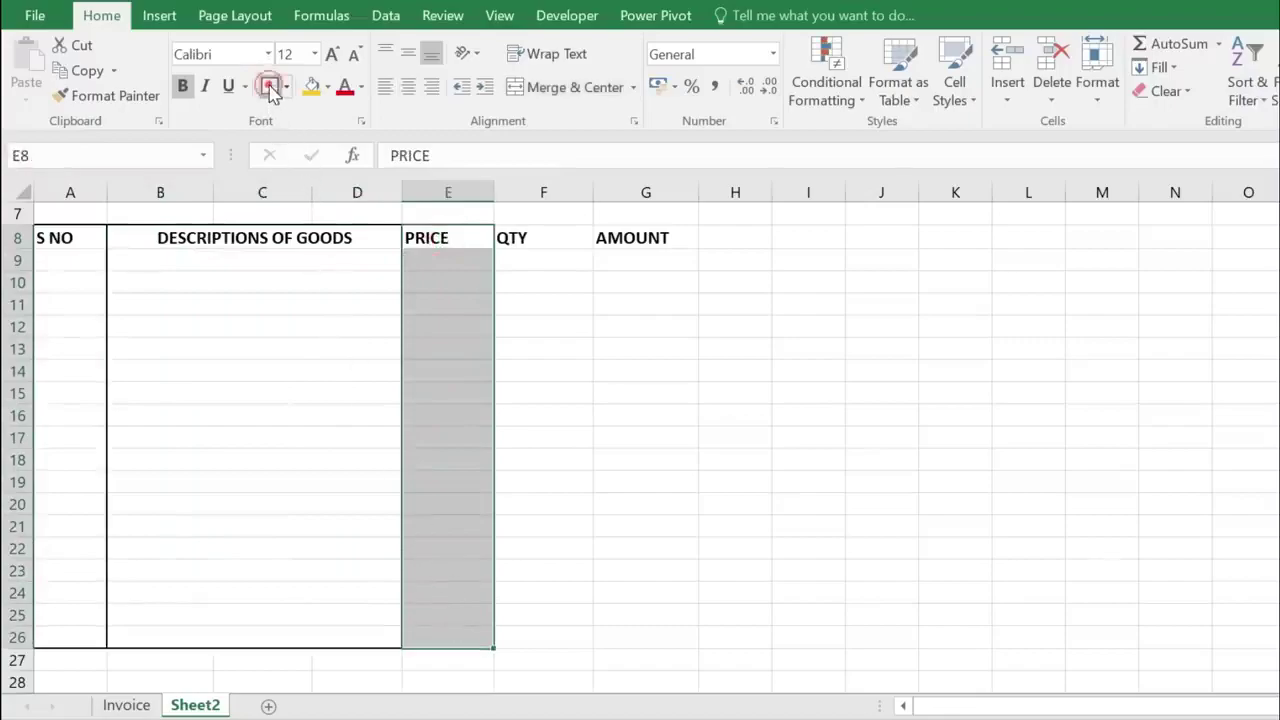
left_click_drag(538, 237, 556, 639)
left_click(270, 86)
left_click_drag(608, 237, 646, 642)
left_click(270, 86)
- Outline the item heading row with a border
left_click(458, 352)
left_click_drag(62, 238, 622, 246)
left_click(270, 86)
left_click(314, 357)
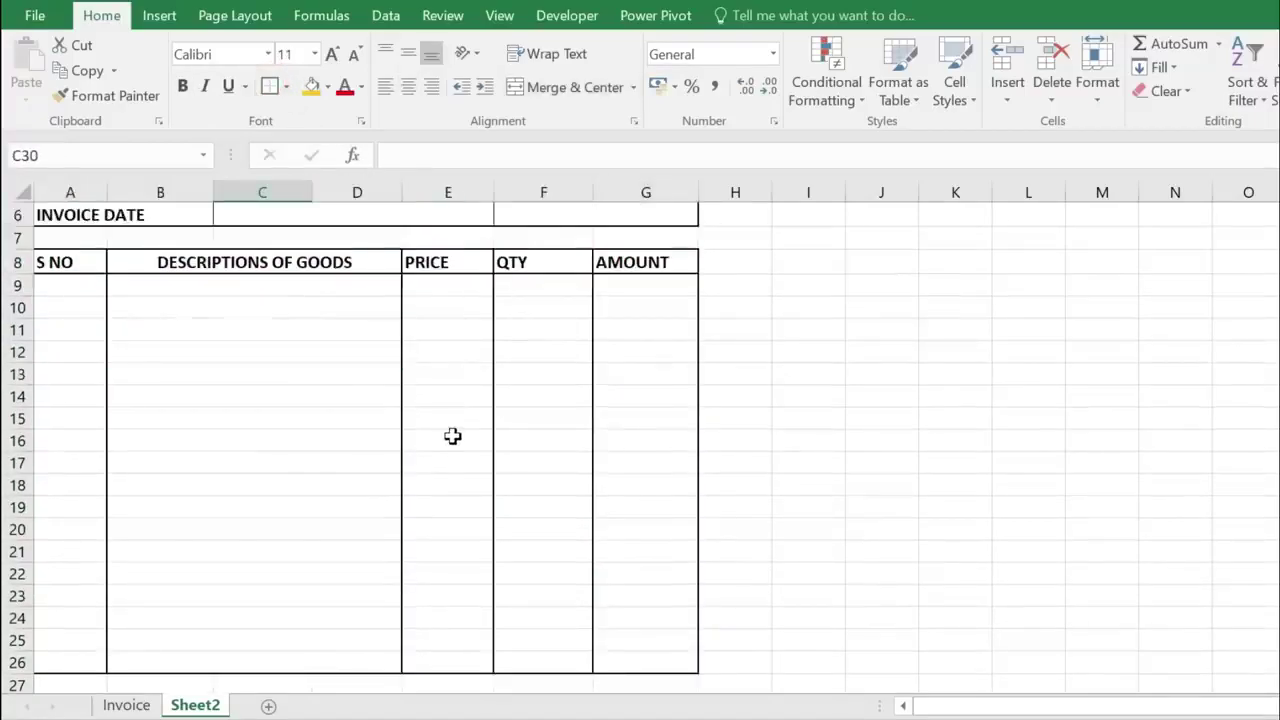
scroll(452, 436, "down", 2)
left_click(436, 501)
left_click(441, 545)
left_click(443, 505)
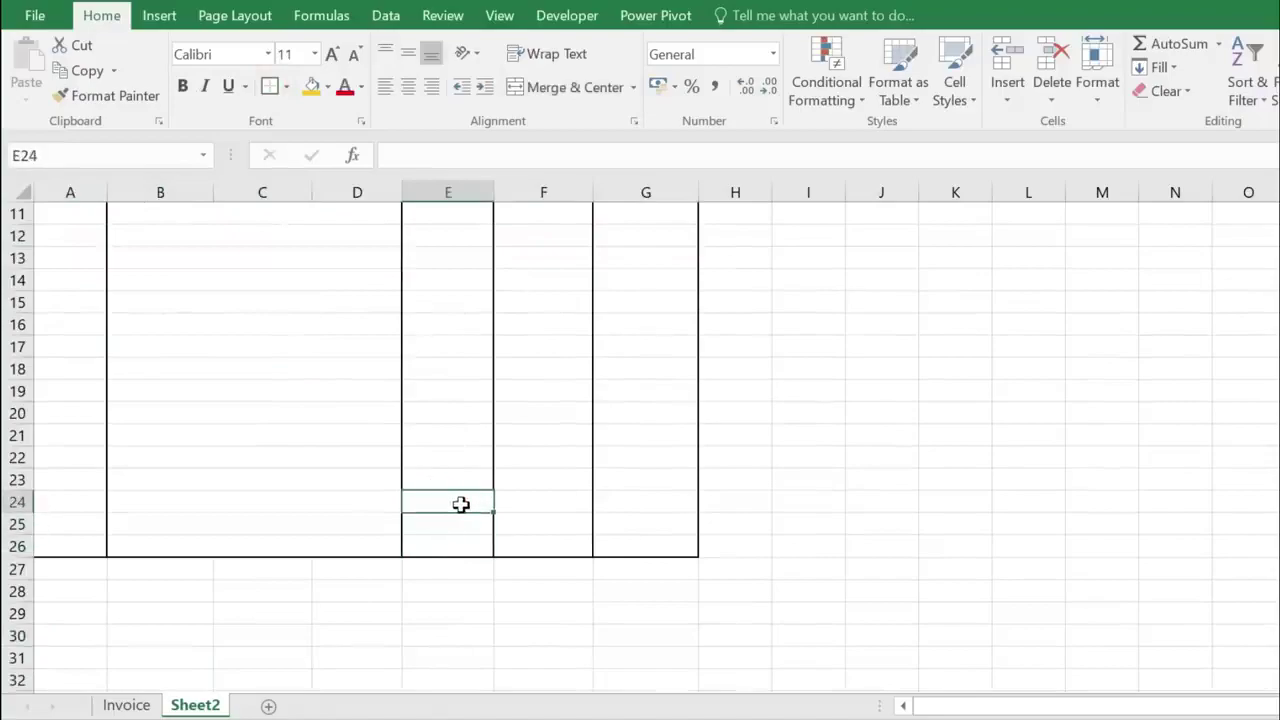
- Merge and centre E24:F24, then extend the merged layout down to row 26
left_click_drag(447, 500, 522, 500)
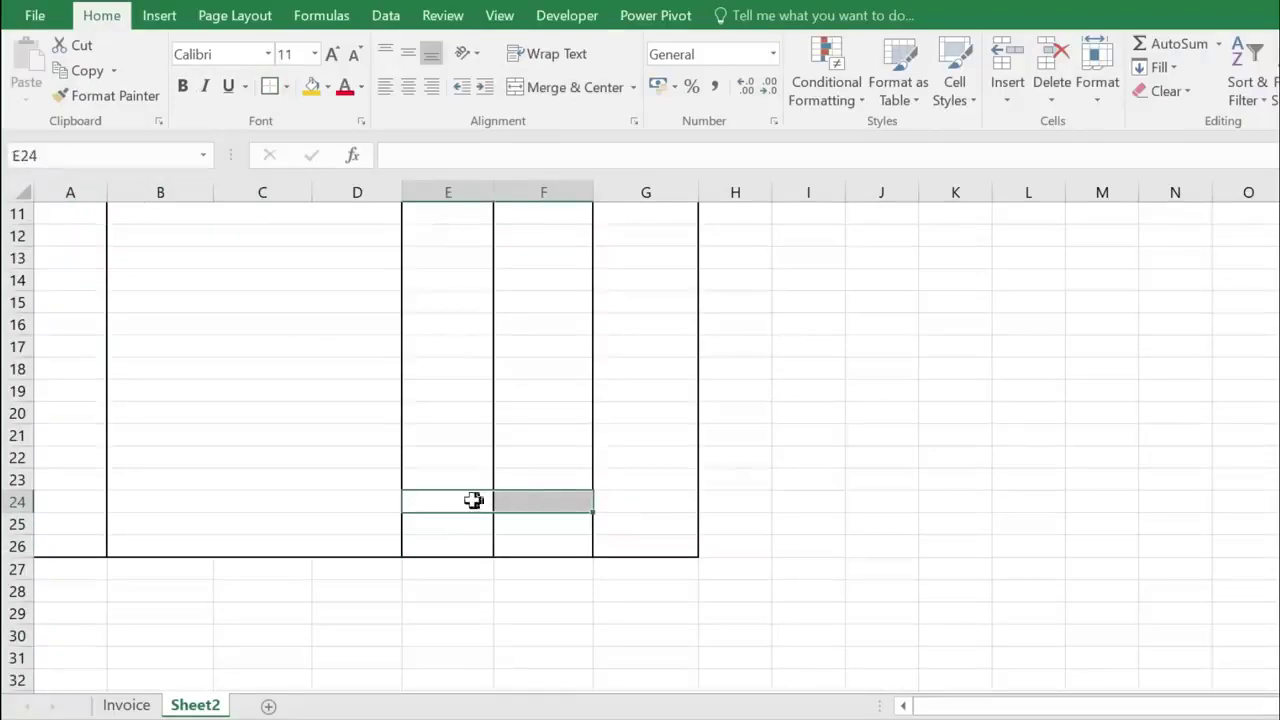
left_click(560, 90)
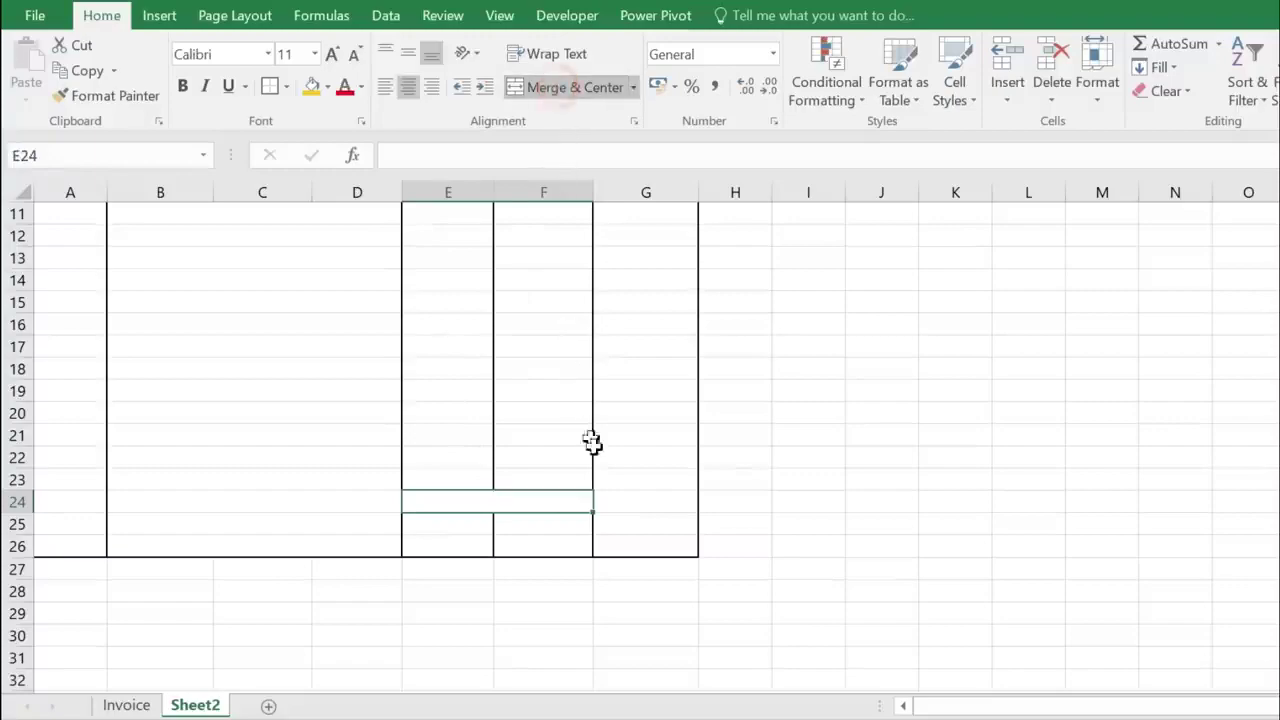
left_click_drag(593, 514, 592, 550)
left_click(506, 543)
left_click(498, 502)
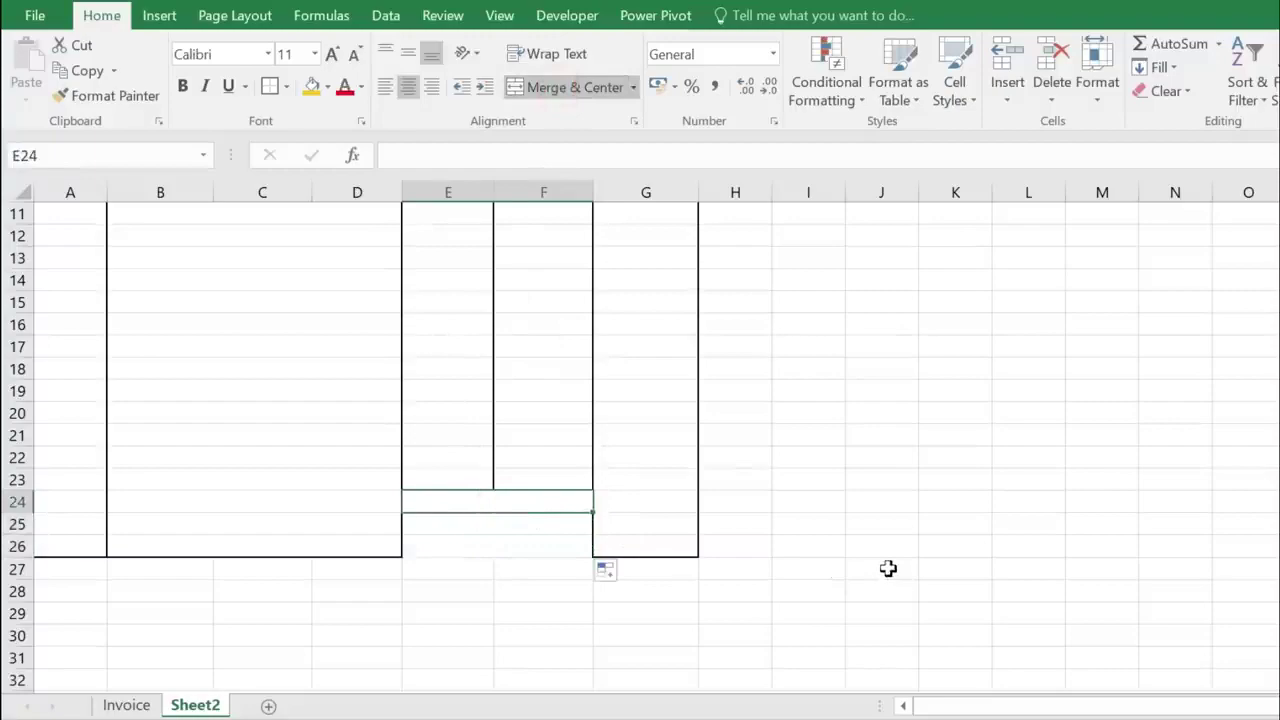
- Enter the labels TOTAL AMOUNT, GST 5% and GRAND TOTAL in rows 24–26
type("TOTAL")
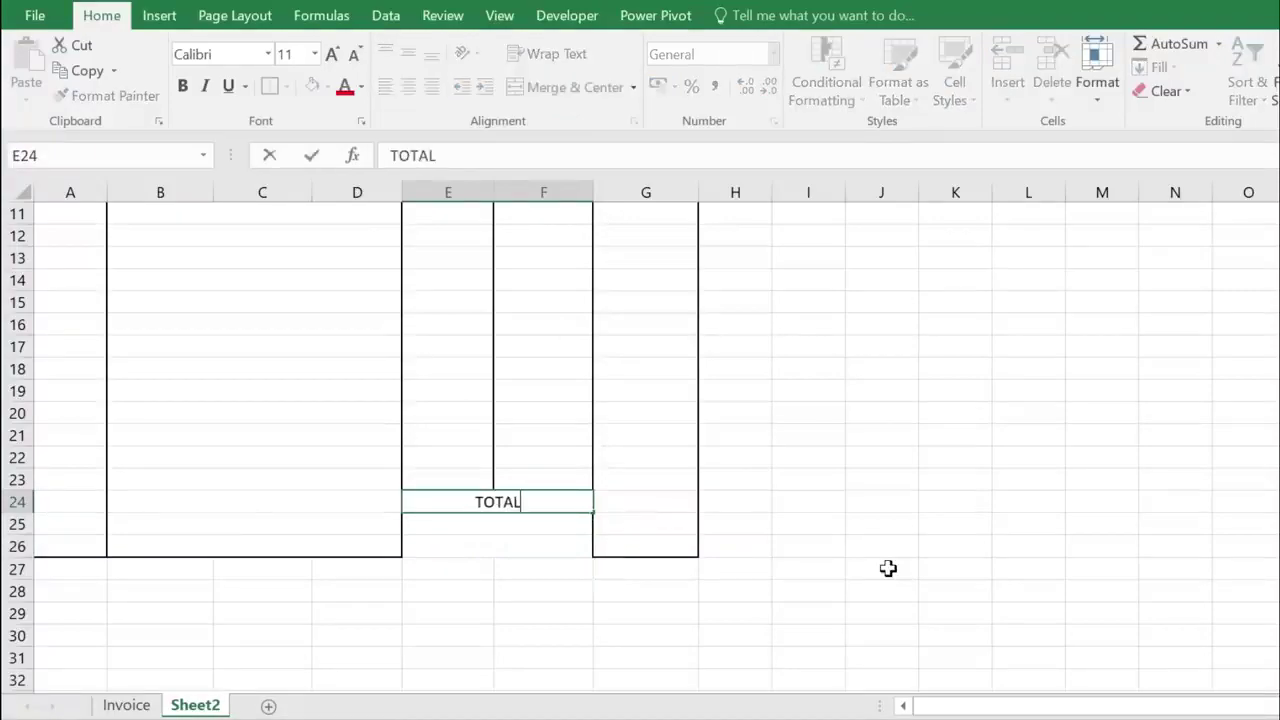
type(" AMOUNT")
key("Return")
type("GST")
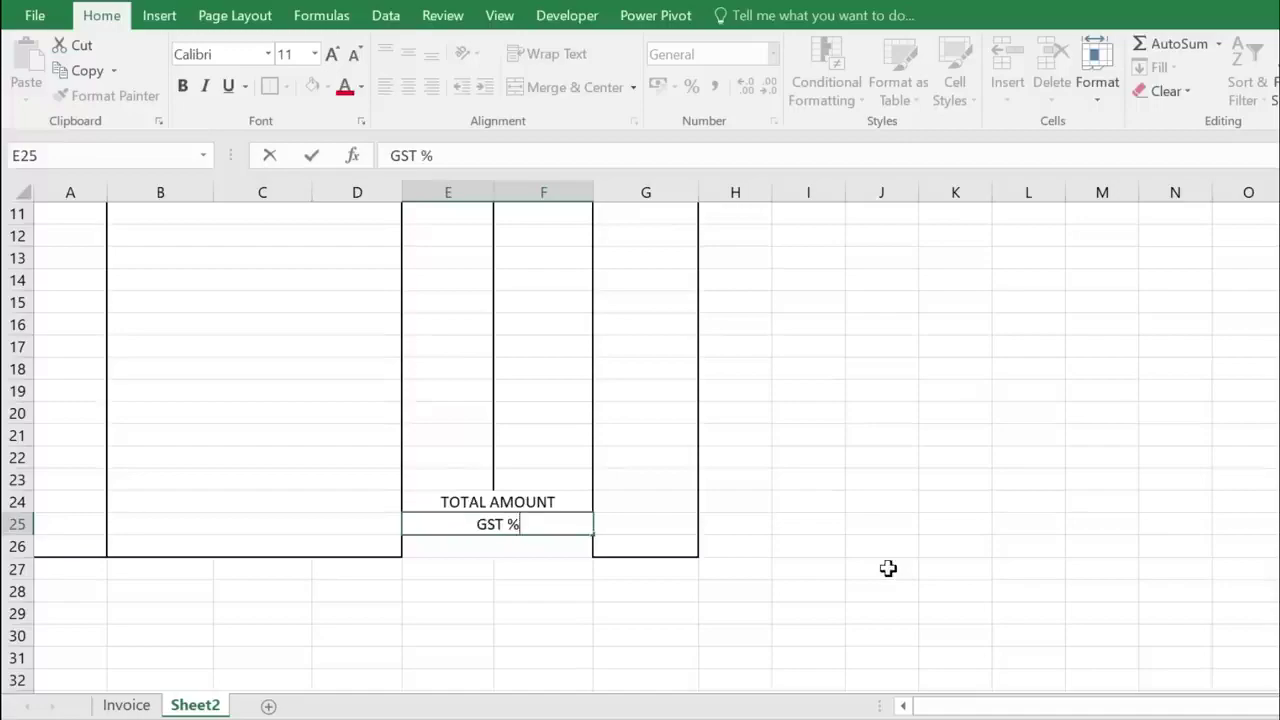
type("%")
key("Return")
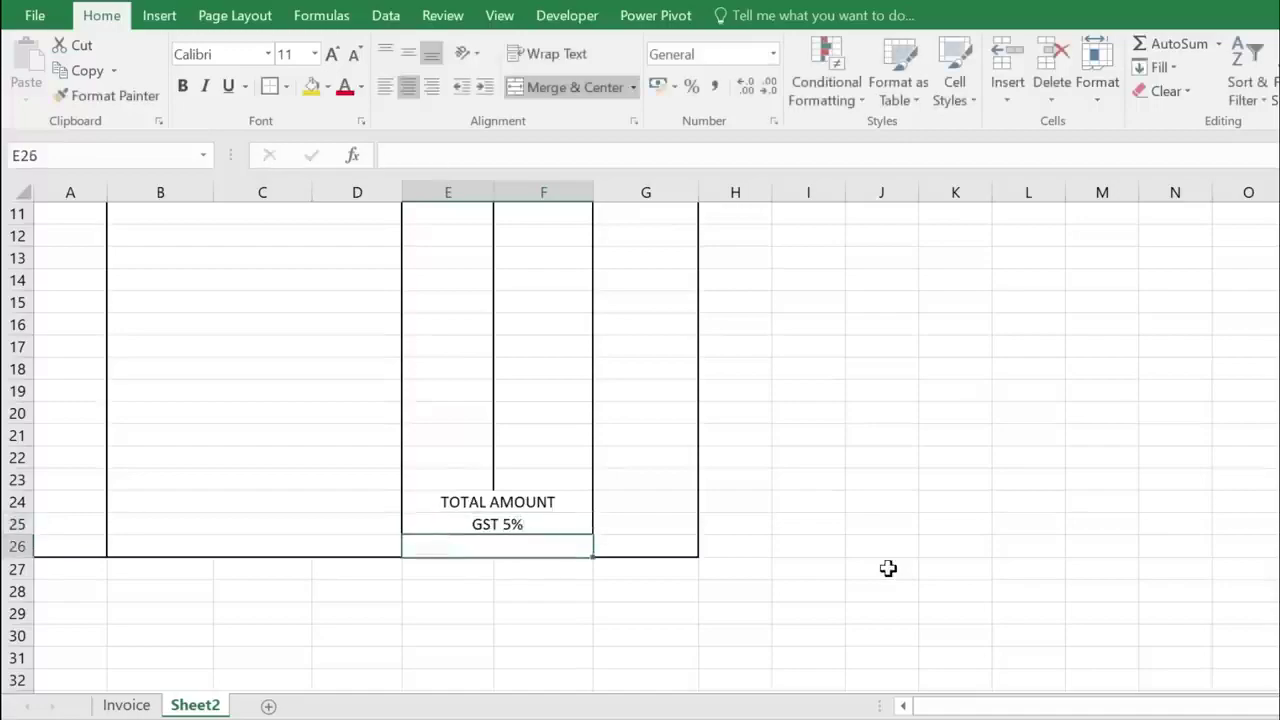
type("GRAND T")
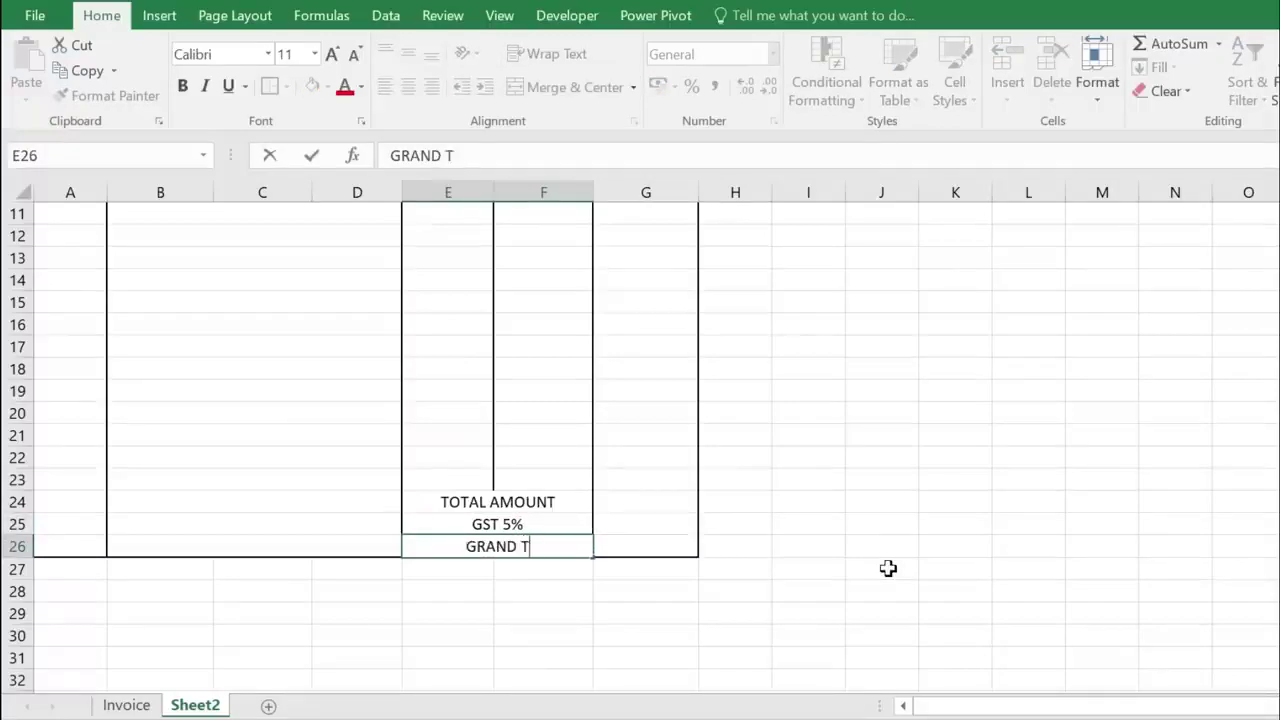
type("OTAL")
key("Return")
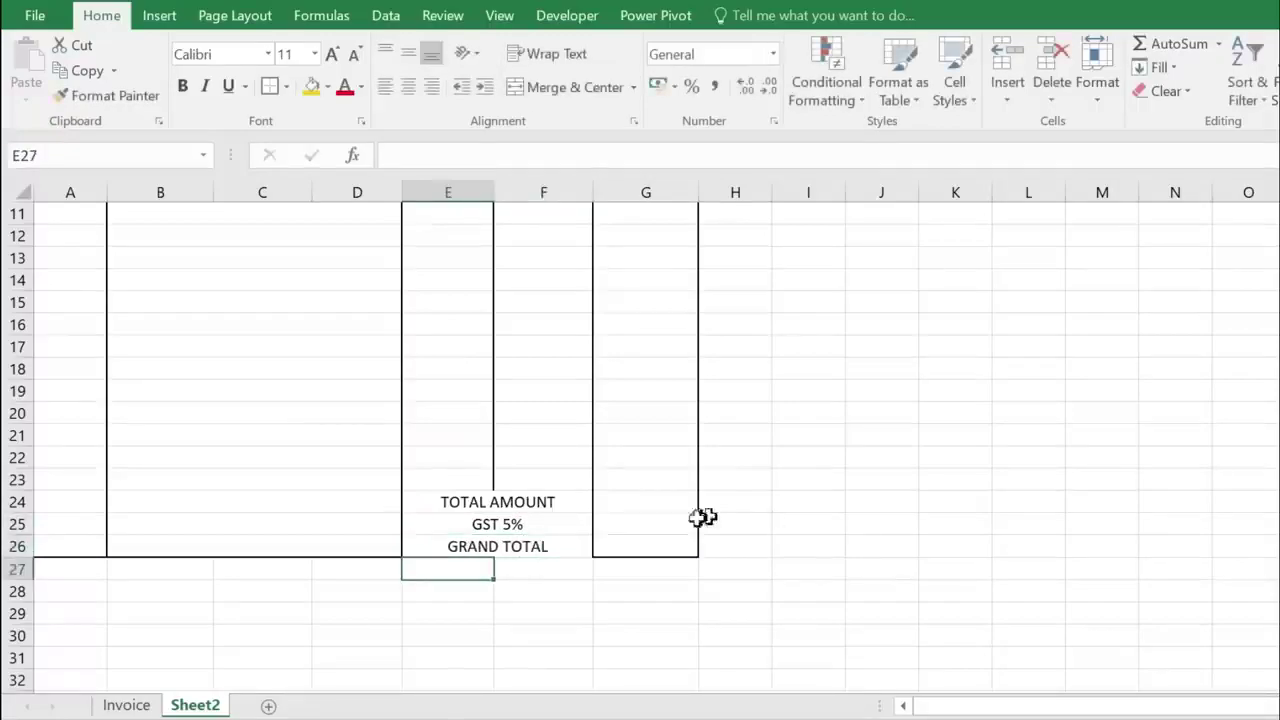
- Make the three total labels left-aligned, bold and size 14
left_click_drag(531, 500, 531, 543)
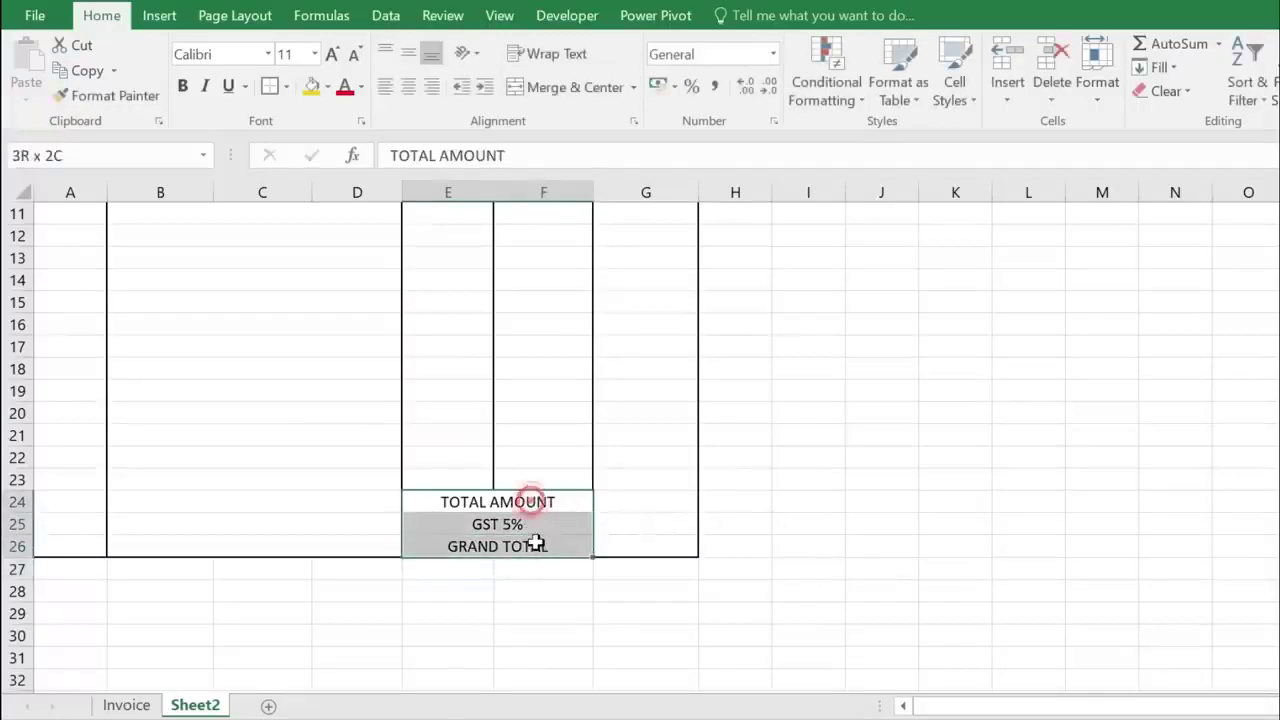
left_click(384, 87)
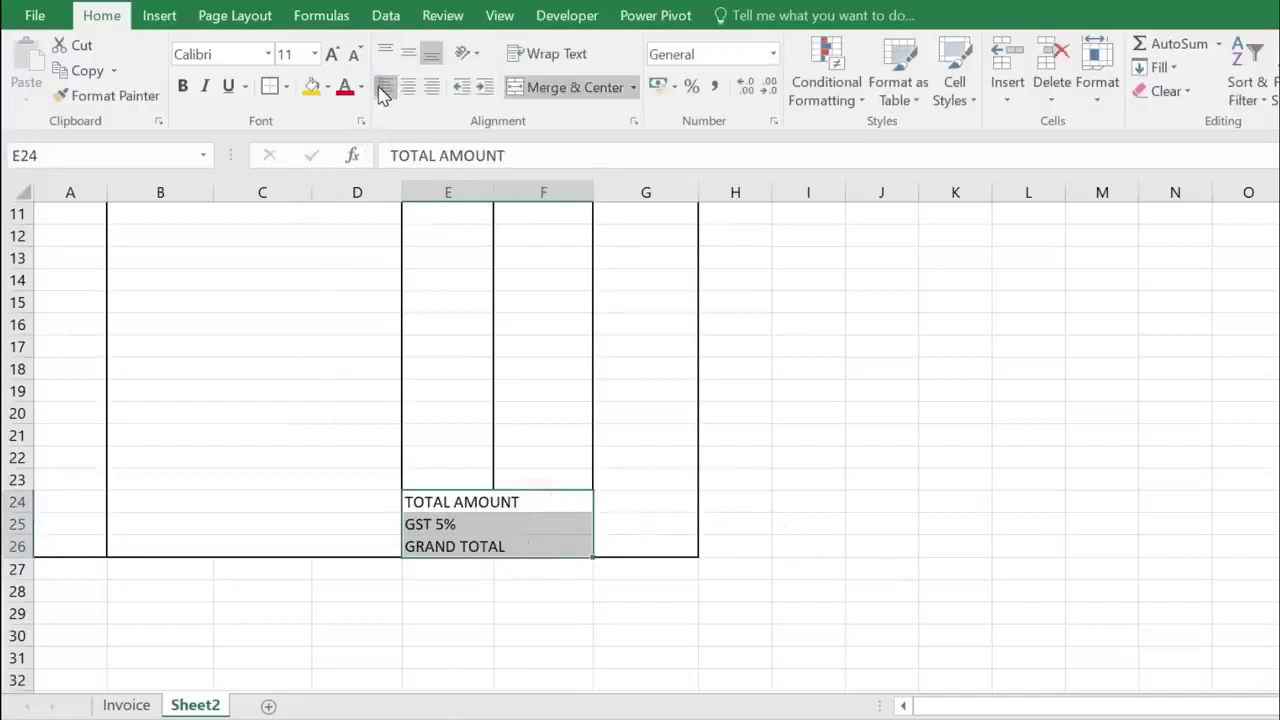
left_click(183, 87)
left_click(332, 53)
left_click(332, 53)
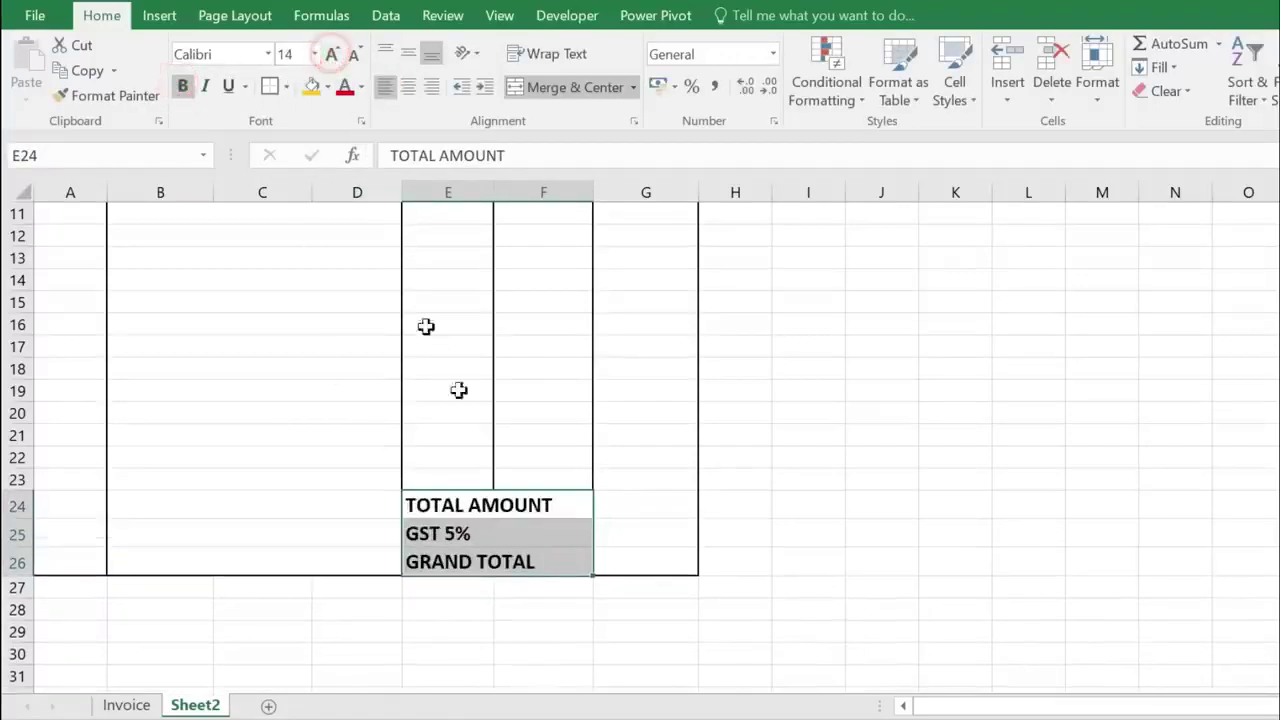
left_click(563, 509)
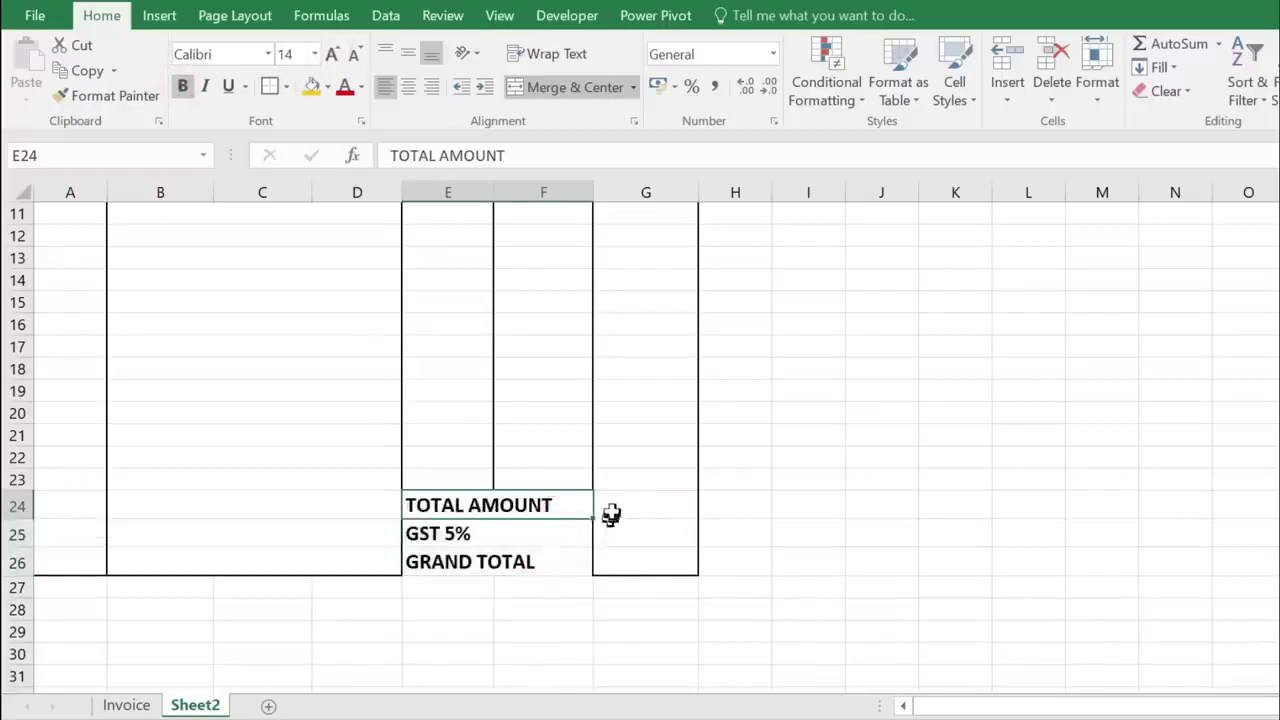
- Give E24:G26 all cell borders plus a thick outside border
left_click(664, 510)
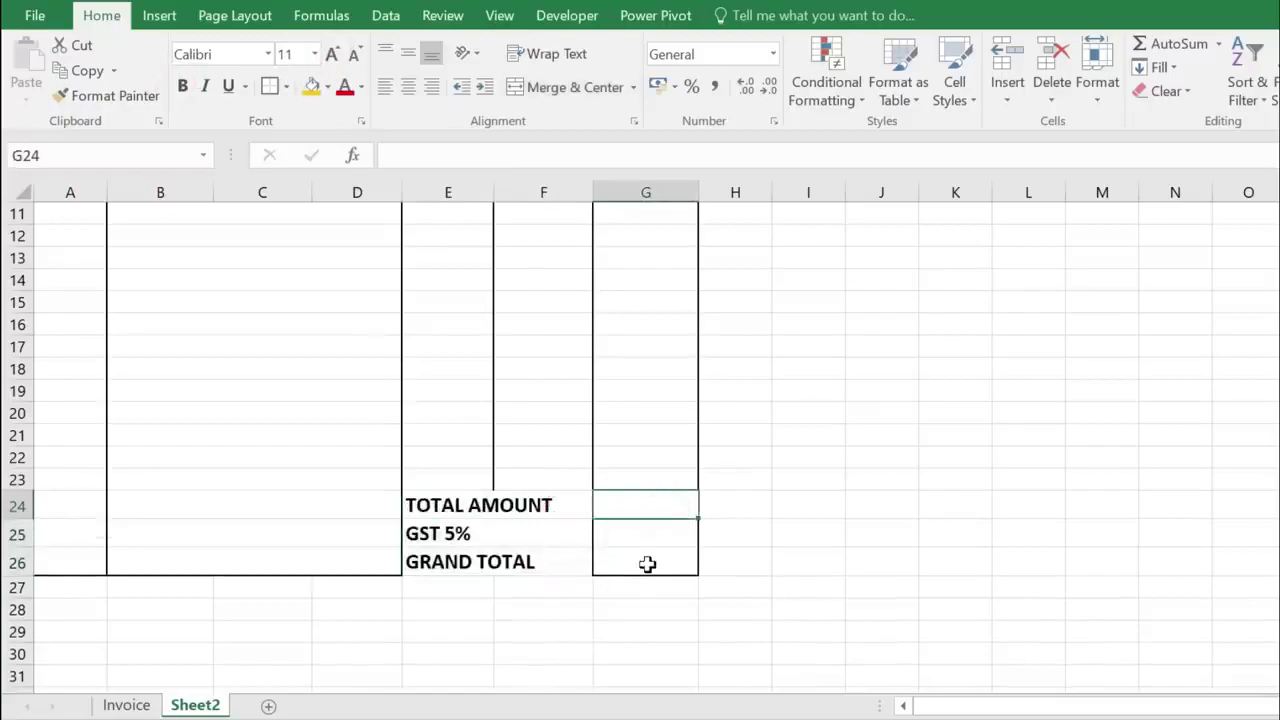
left_click_drag(438, 505, 509, 565)
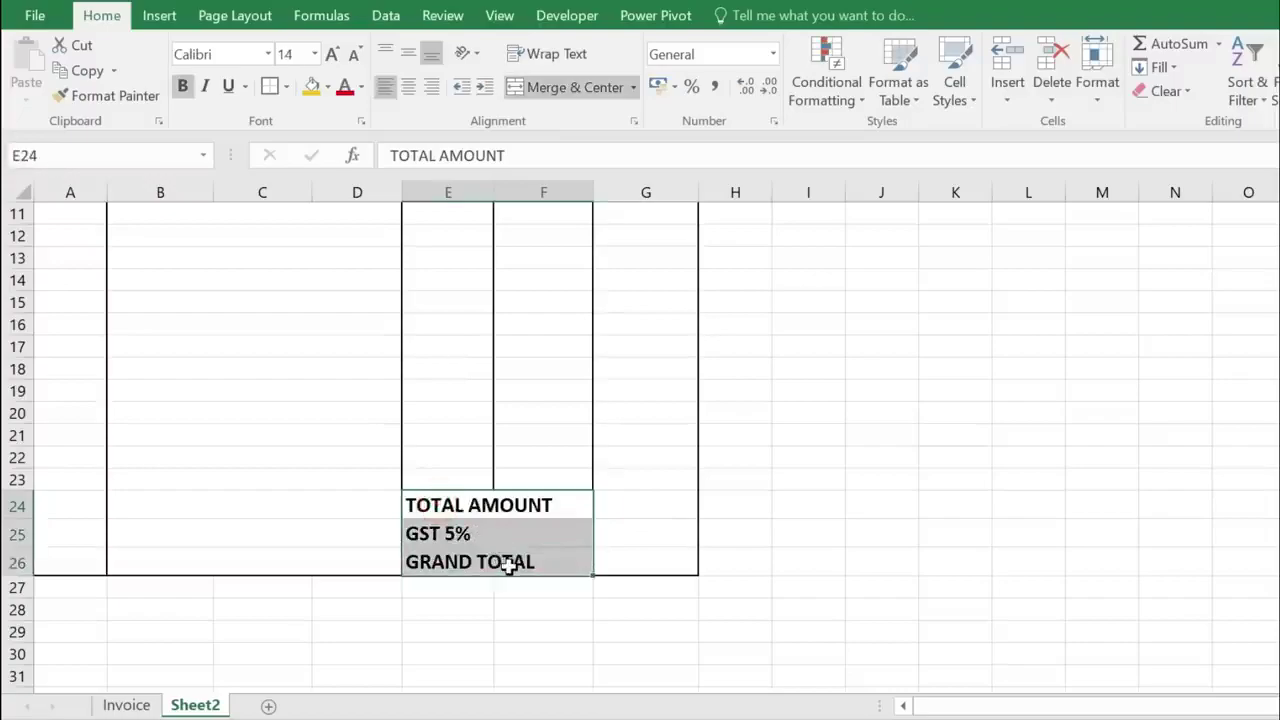
left_click_drag(481, 500, 633, 562)
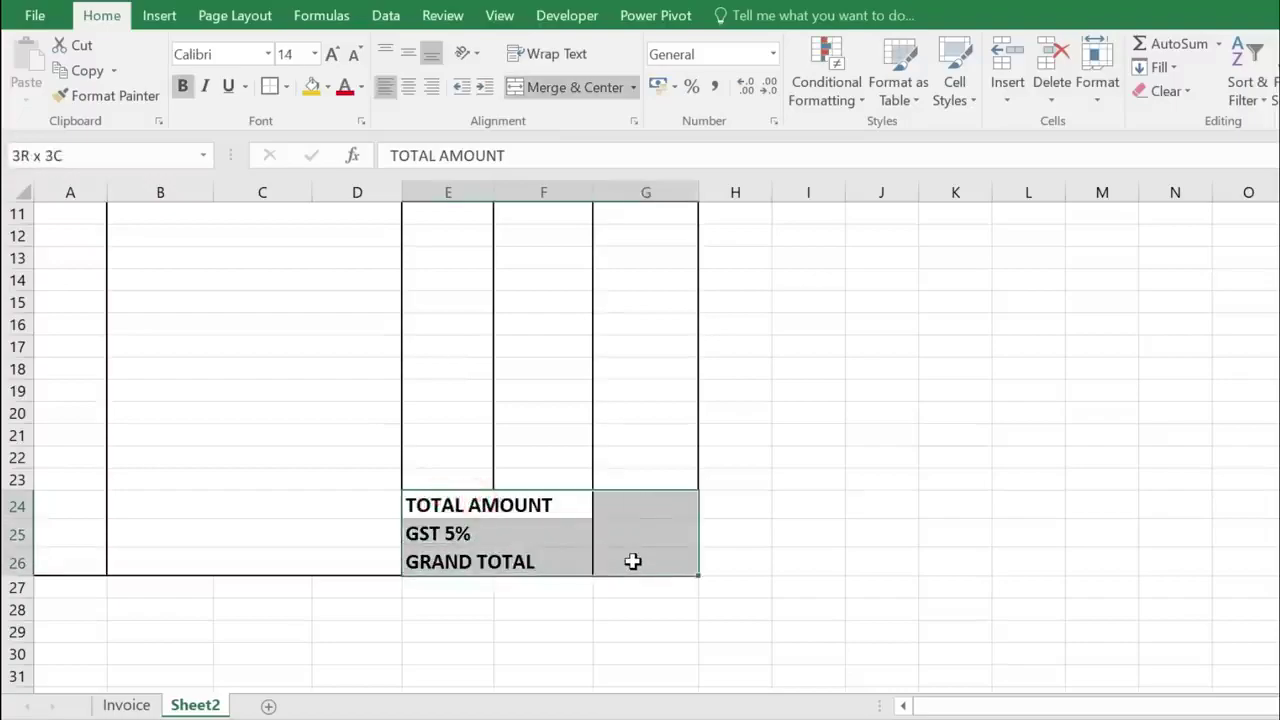
left_click(286, 87)
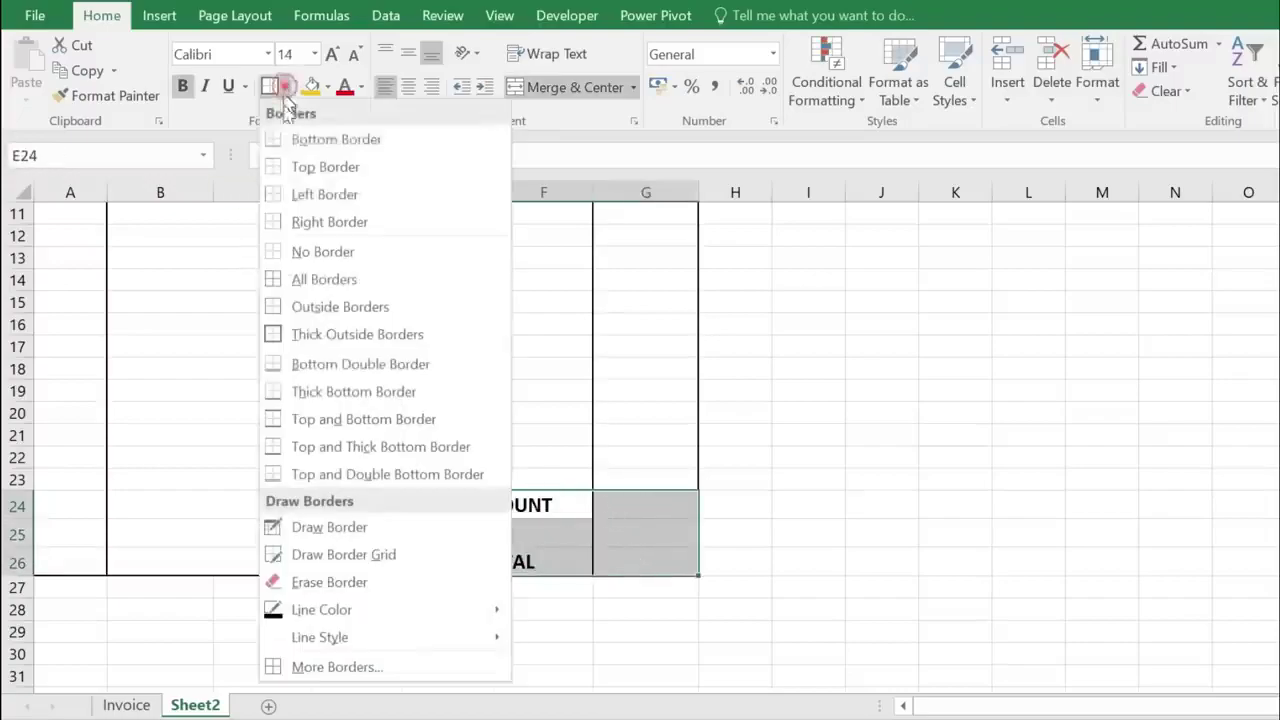
left_click(314, 280)
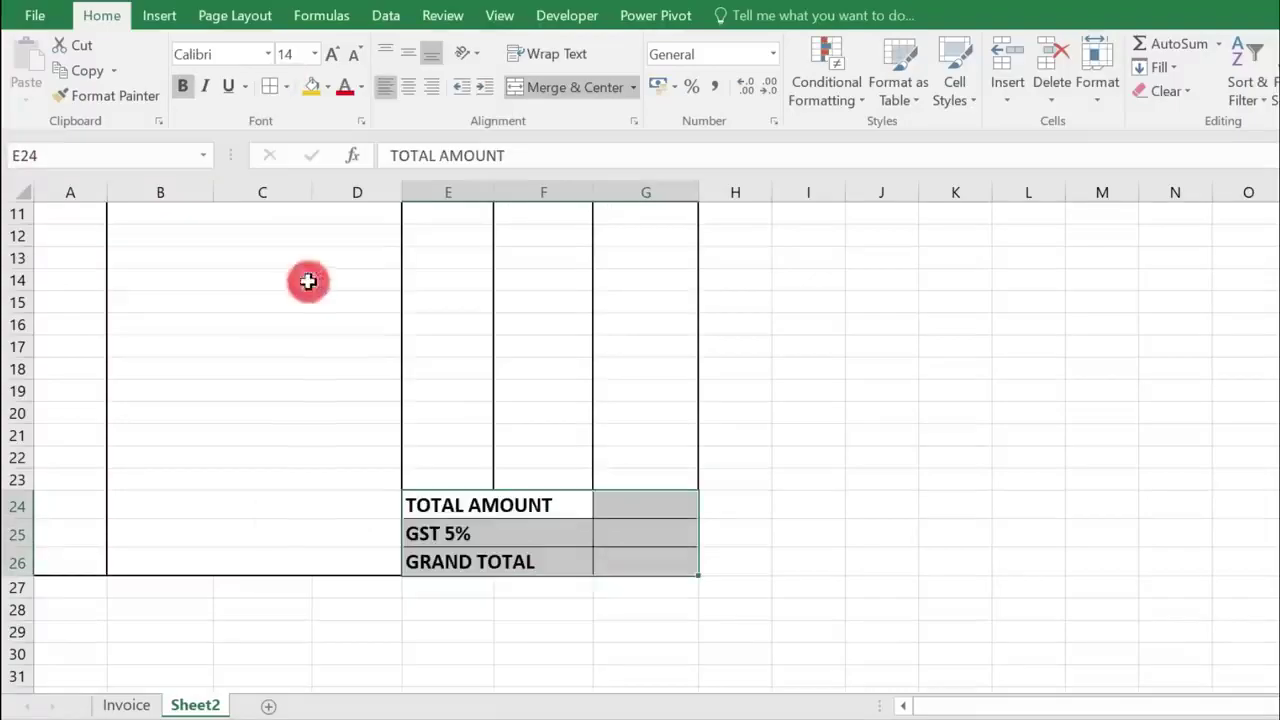
left_click(288, 88)
left_click(294, 336)
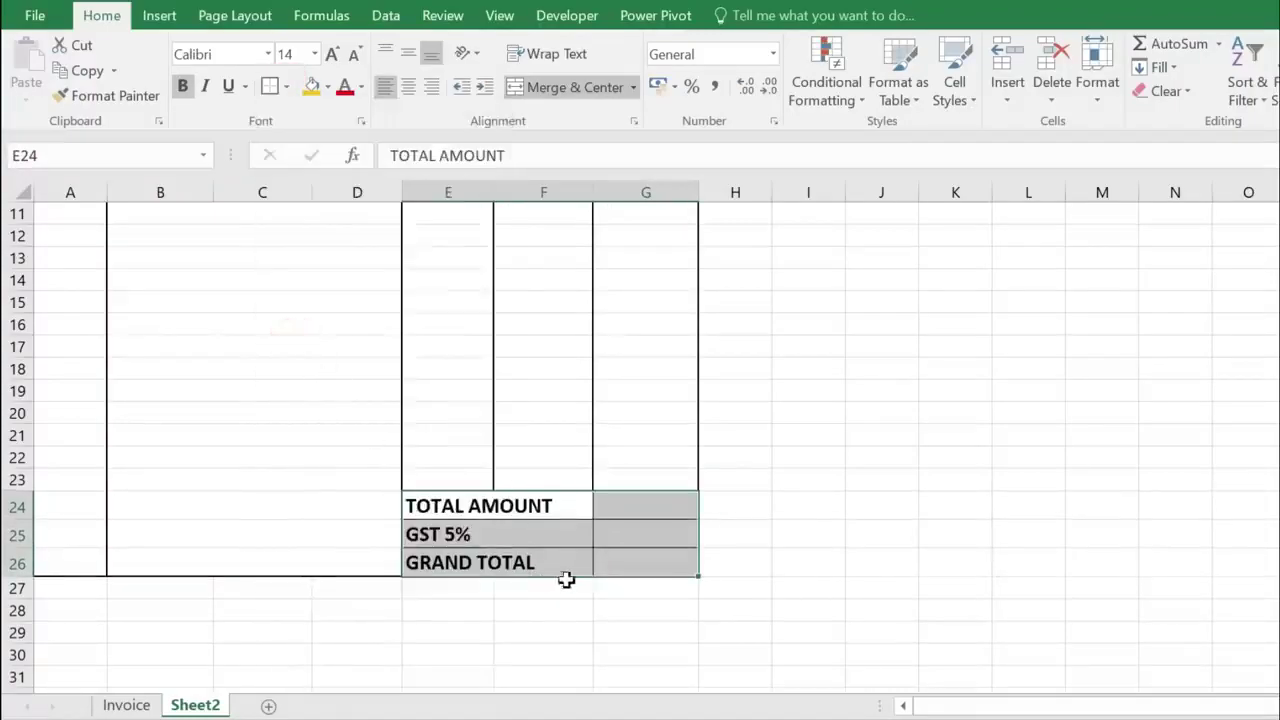
left_click(688, 626)
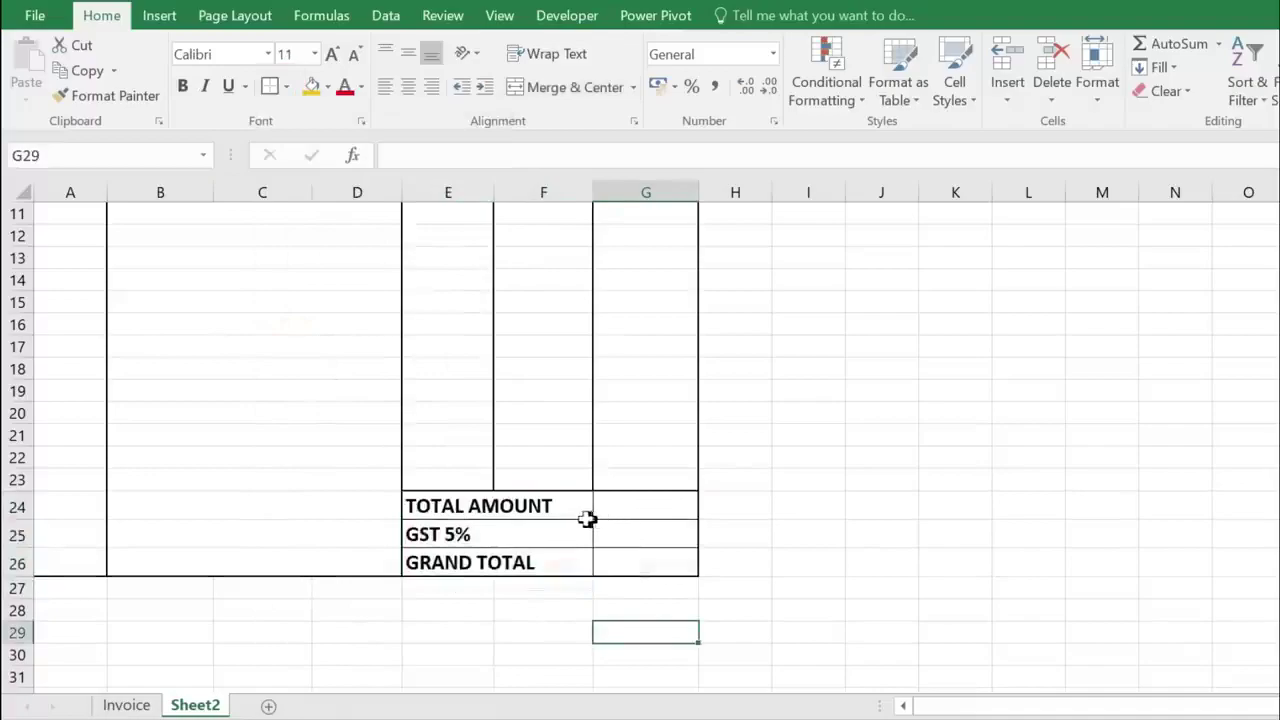
scroll(560, 520, "up", 2)
scroll(503, 474, "down", 4)
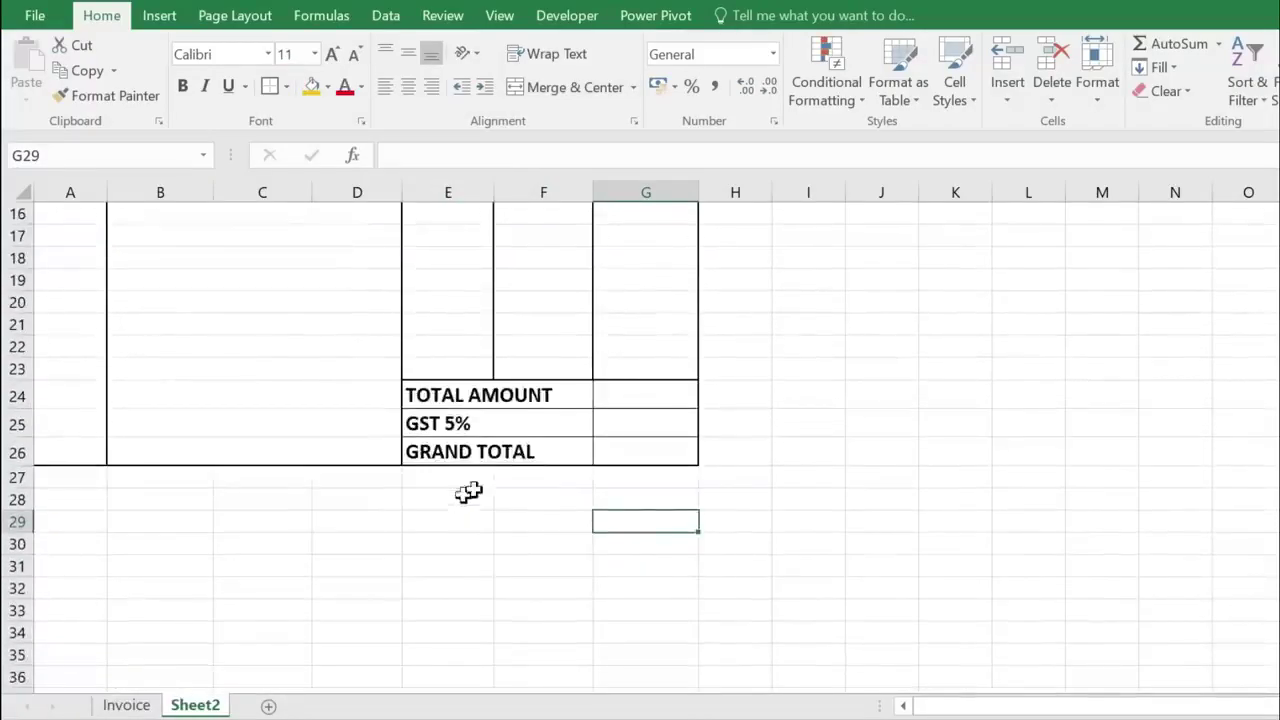
scroll(460, 497, "down", 1)
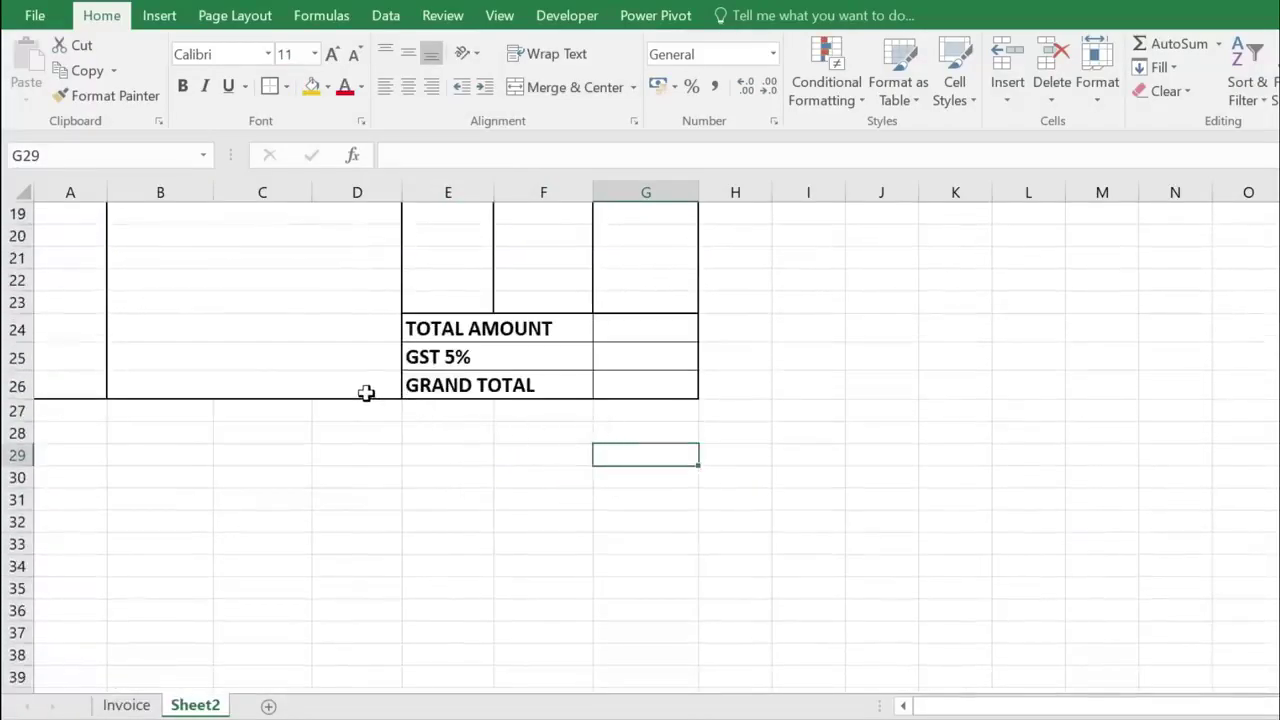
- Merge A27:D27 with a bold Bodoni MT 'TERMS & CONDITIONS' heading
left_click_drag(90, 414, 368, 417)
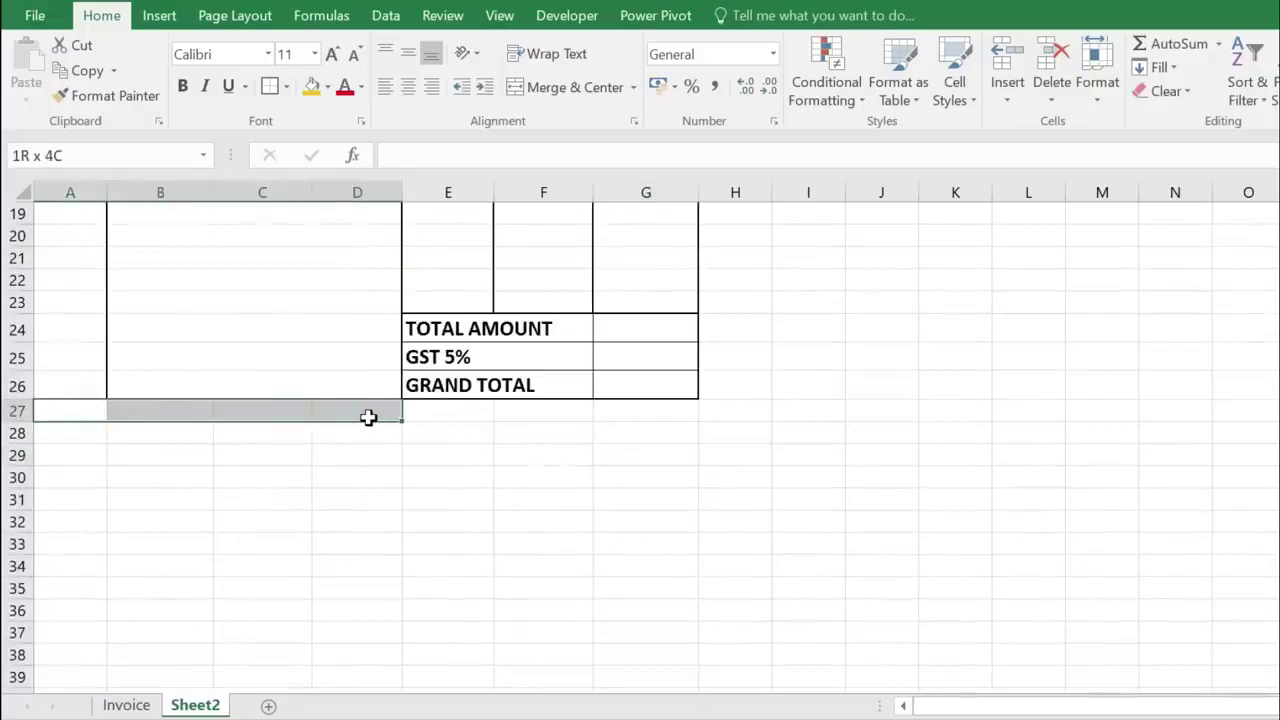
left_click(572, 88)
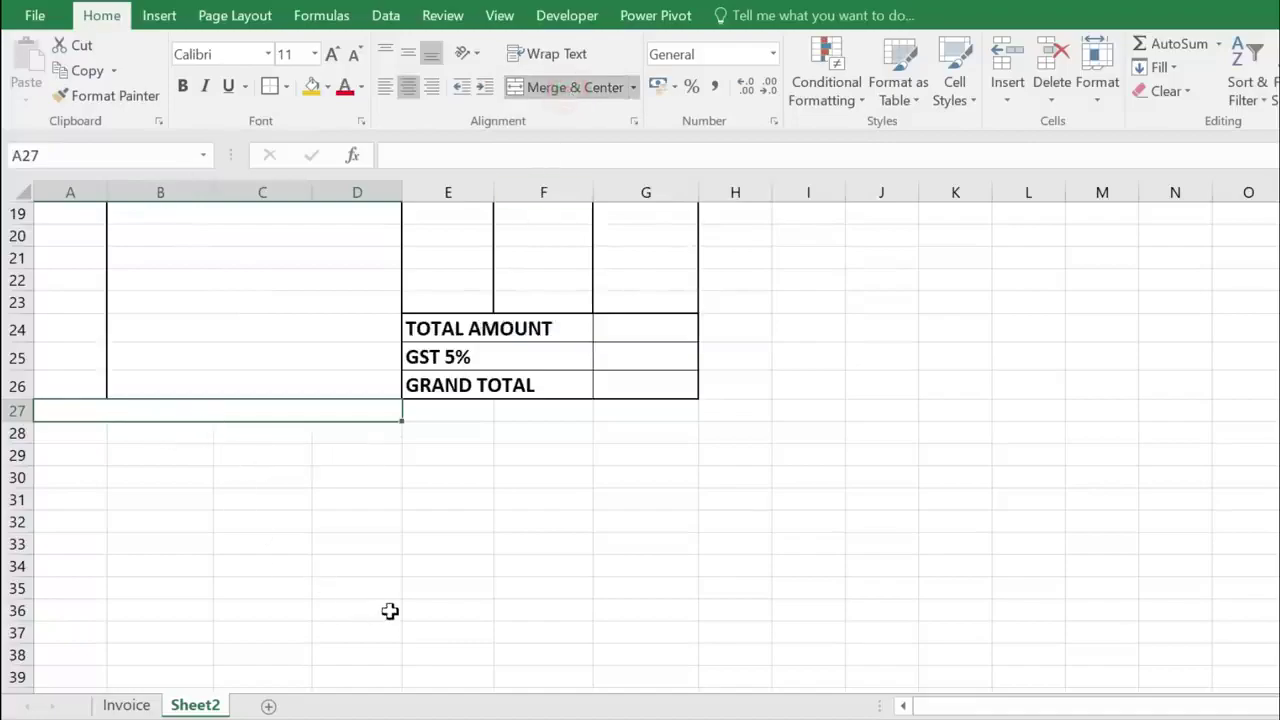
type("TERMS & CONDITIONS")
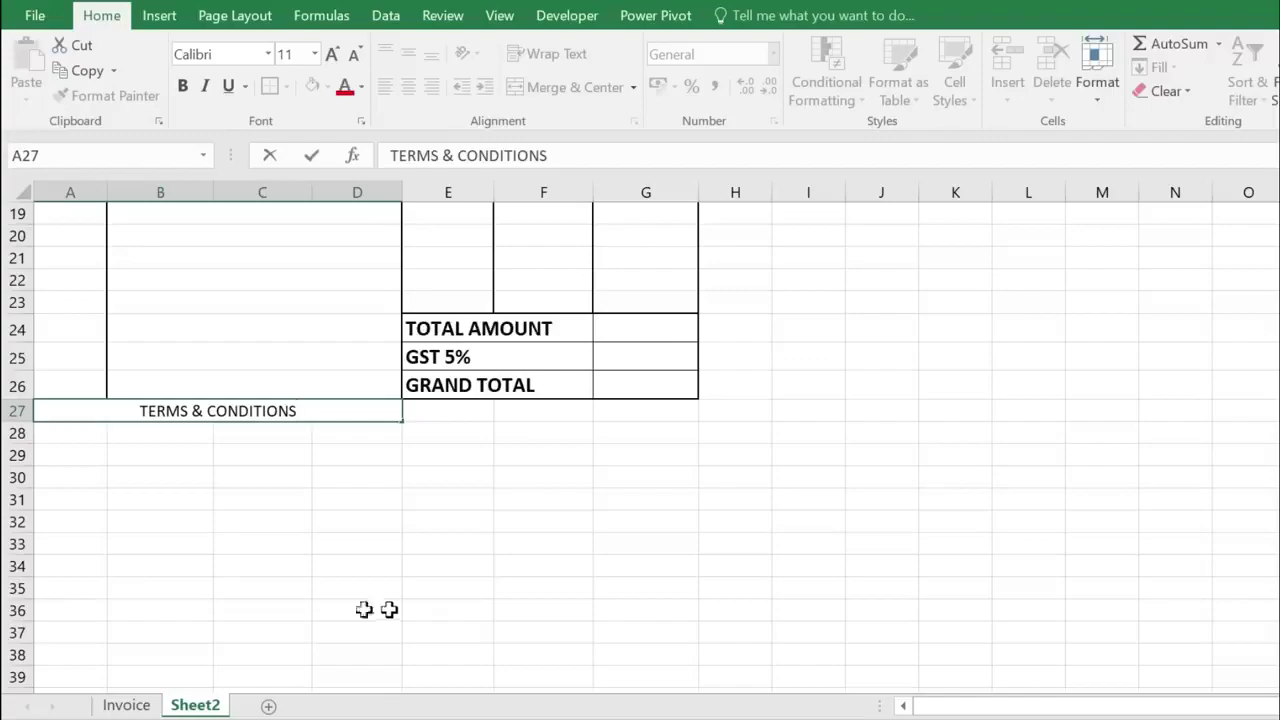
left_click(130, 466)
left_click(170, 412)
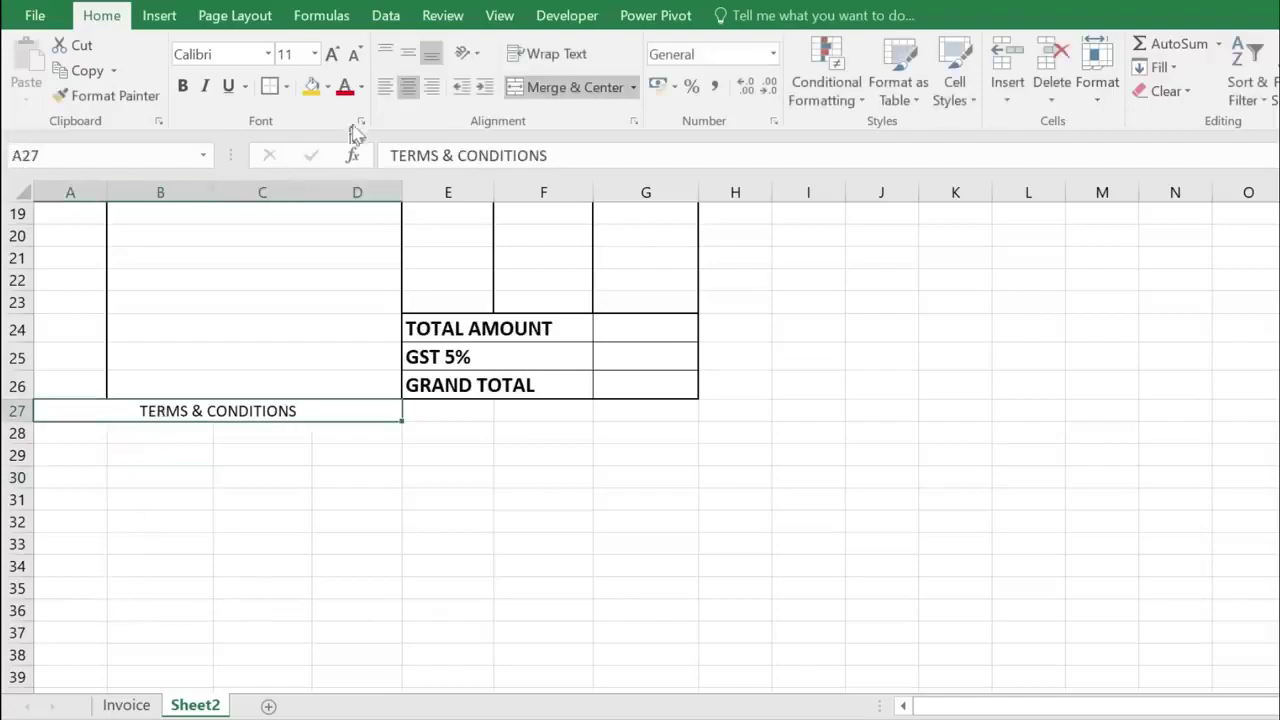
left_click(235, 53)
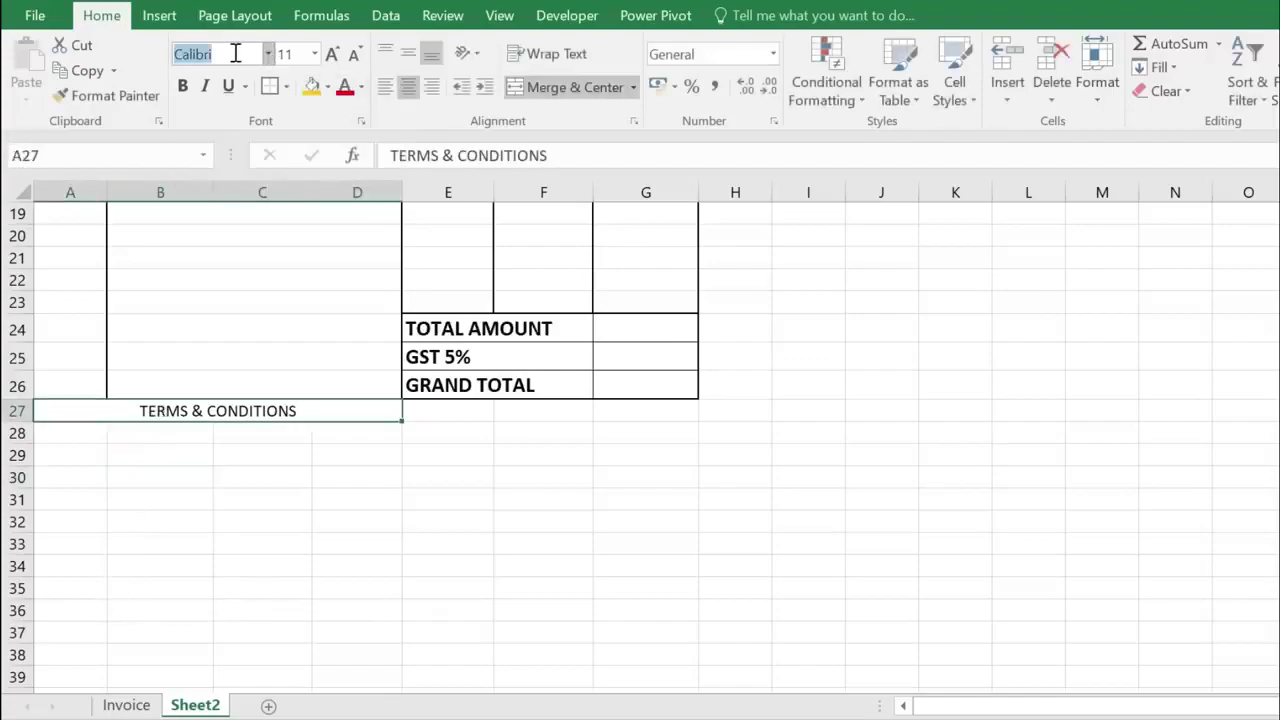
type("Bodoni MT")
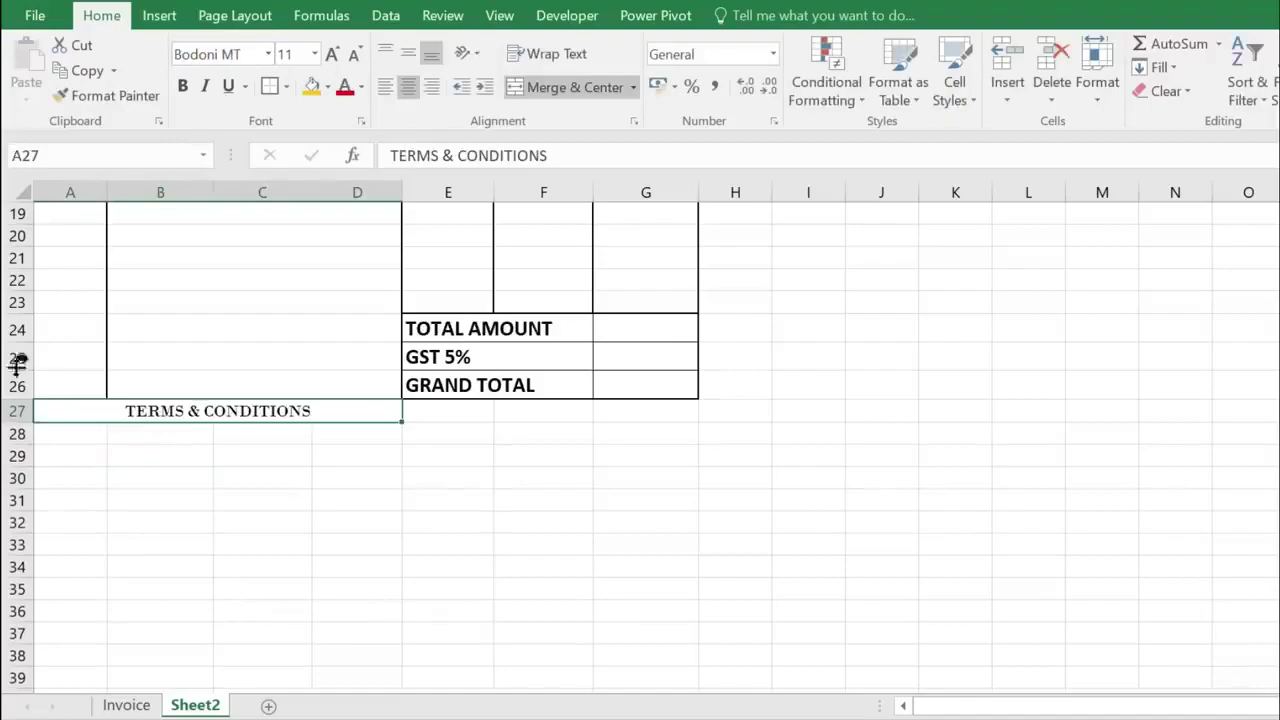
left_click(184, 87)
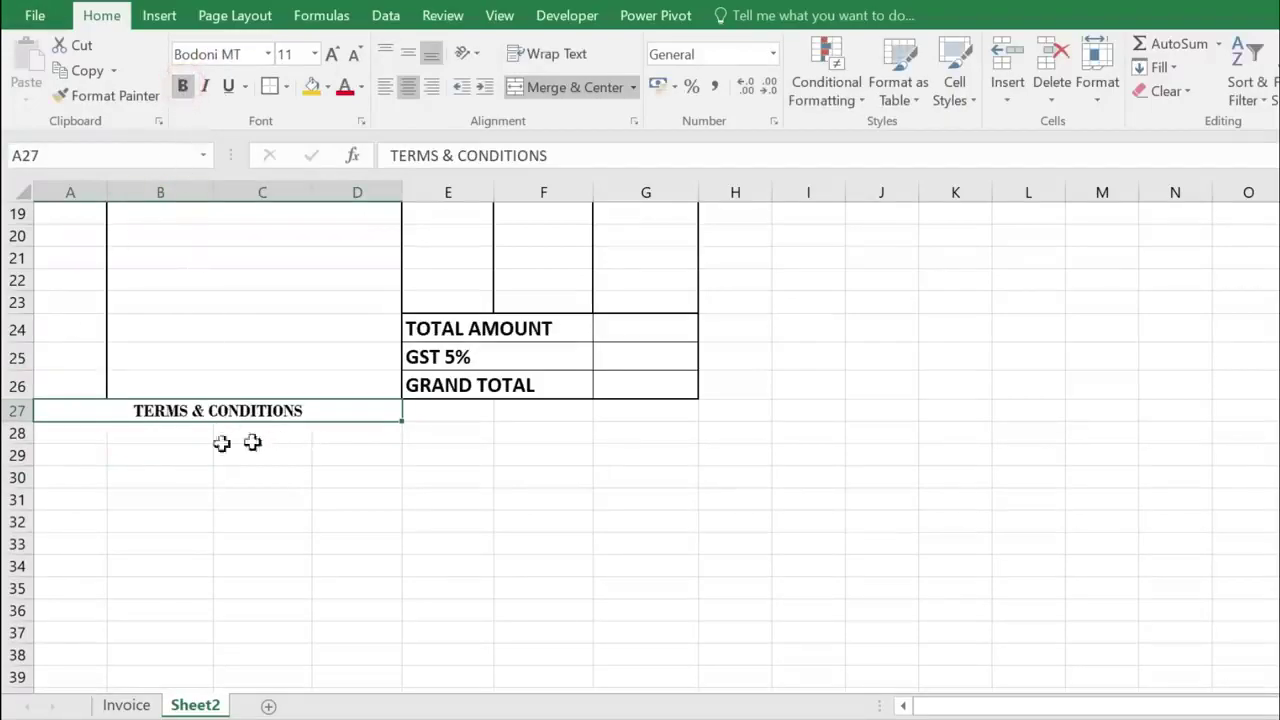
- Merge cells A28:D28 beneath the heading
left_click(136, 441)
left_click_drag(72, 434, 334, 435)
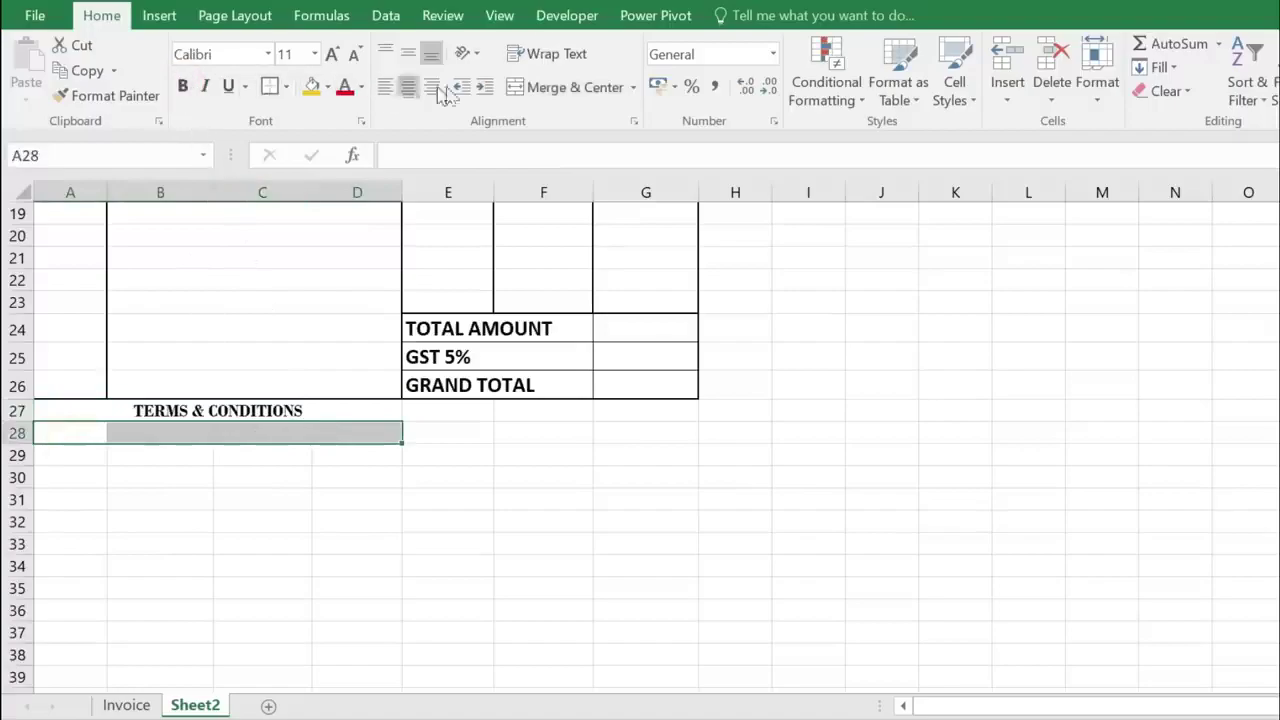
left_click(572, 88)
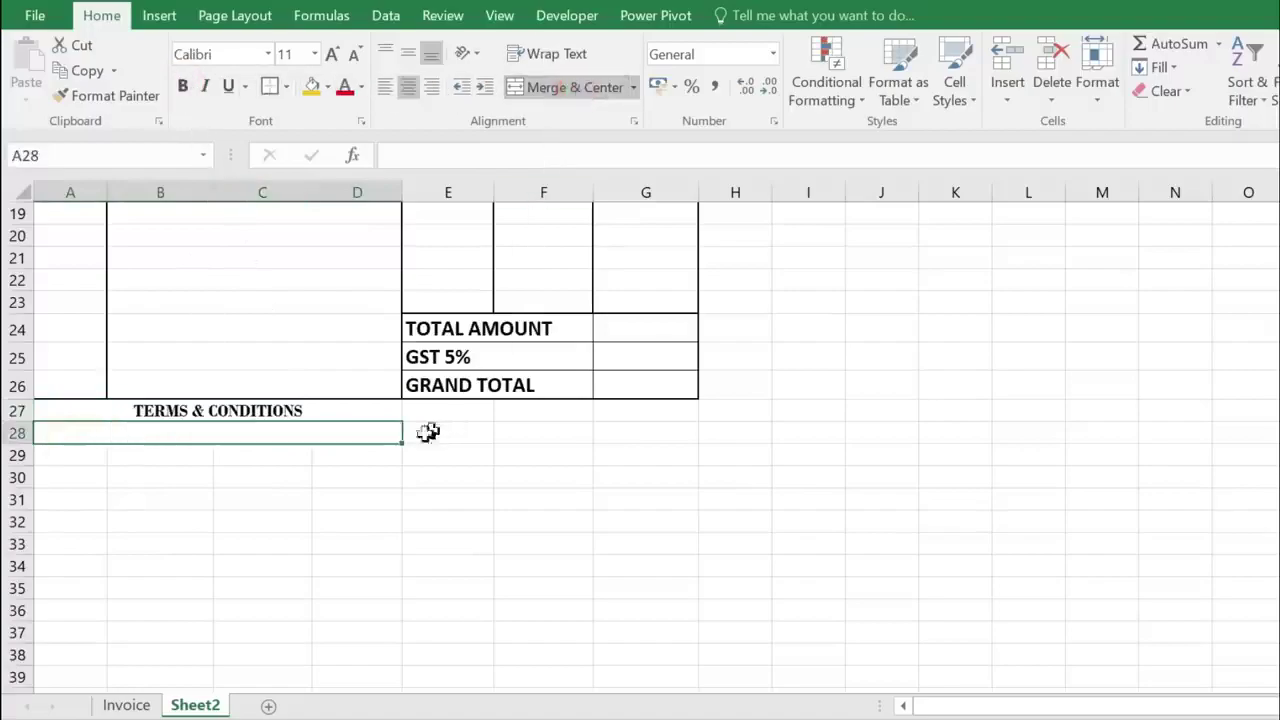
- Extend the merged A28:D28 layout down through row 33
left_click_drag(397, 444, 397, 560)
left_click(157, 474)
left_click(246, 432)
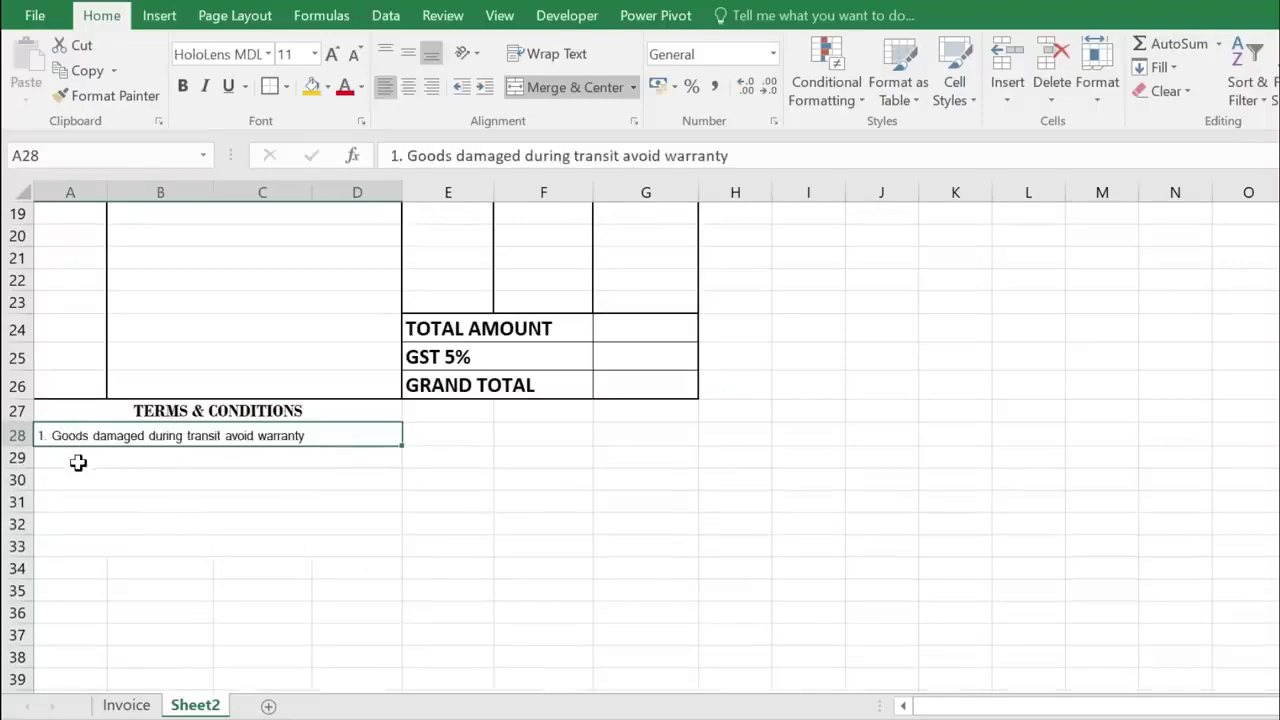
- Paste the warranty and exchange condition lines into the merged terms rows
left_click(78, 462)
type("2. In case of product malfunction, you will")
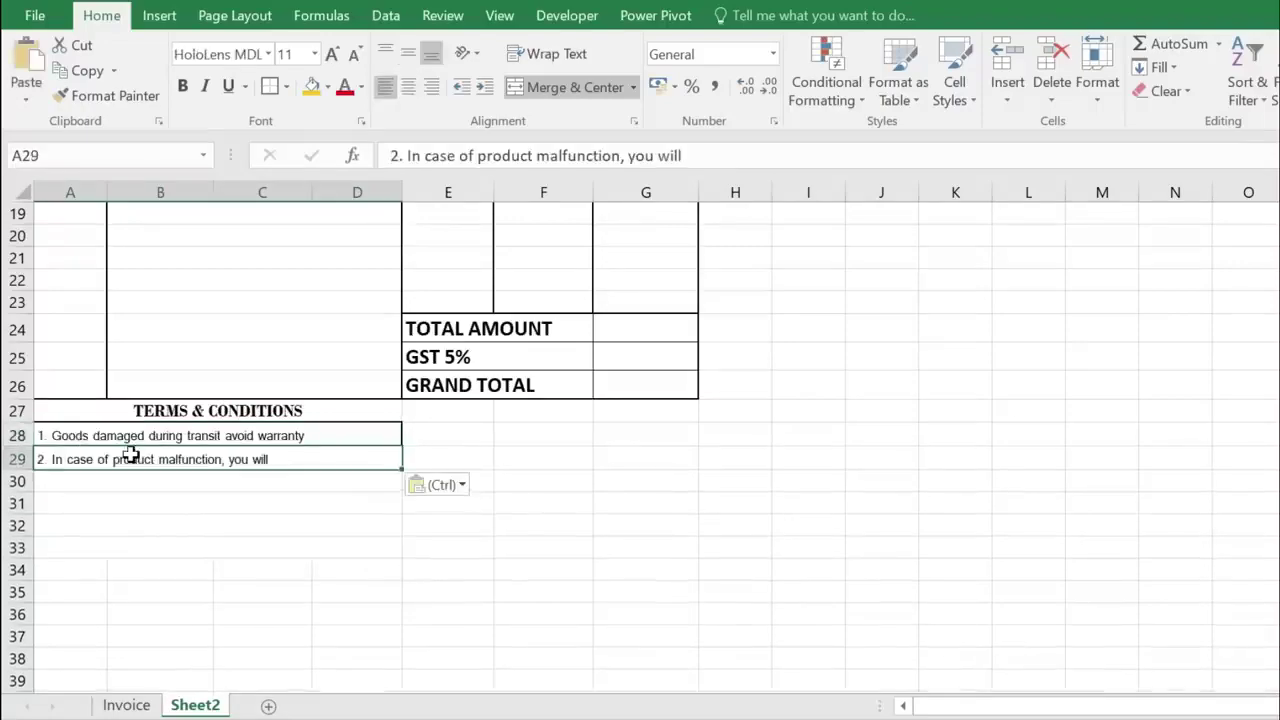
left_click(105, 482)
type("have to go to the service center.")
left_click(134, 505)
left_click(138, 537)
type("4. Exchange the same item only in 3 days")
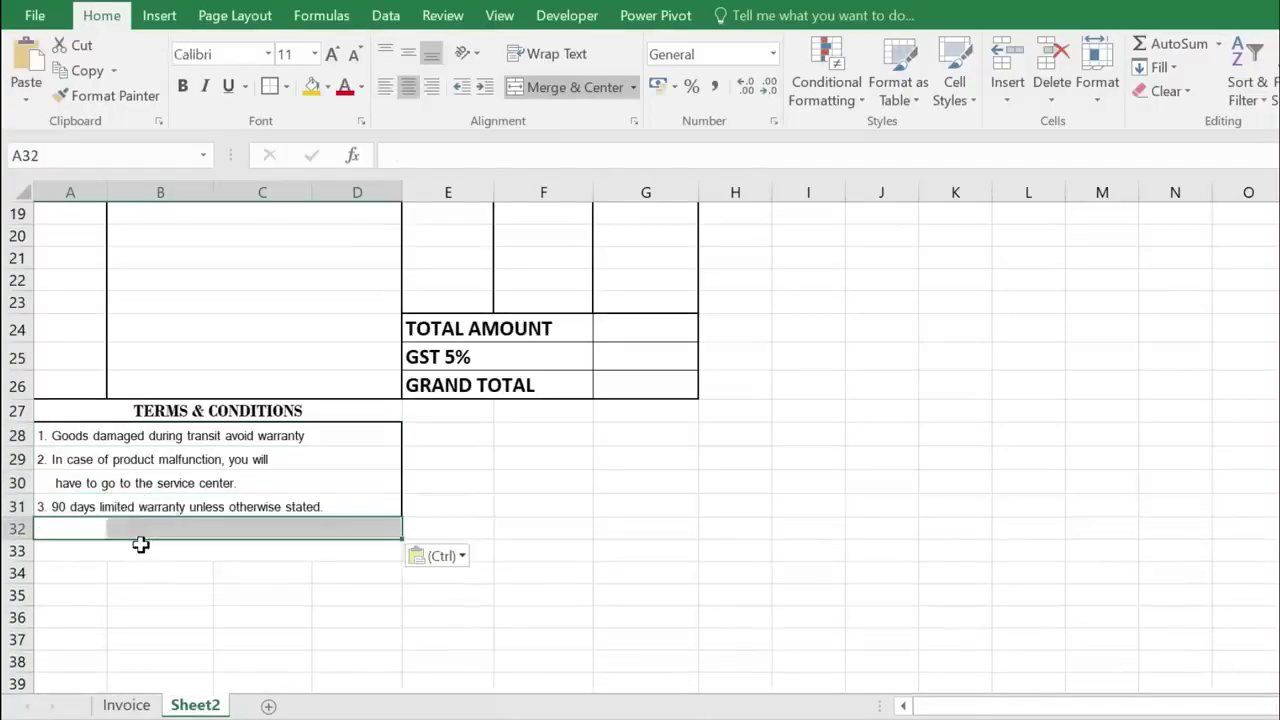
left_click(134, 556)
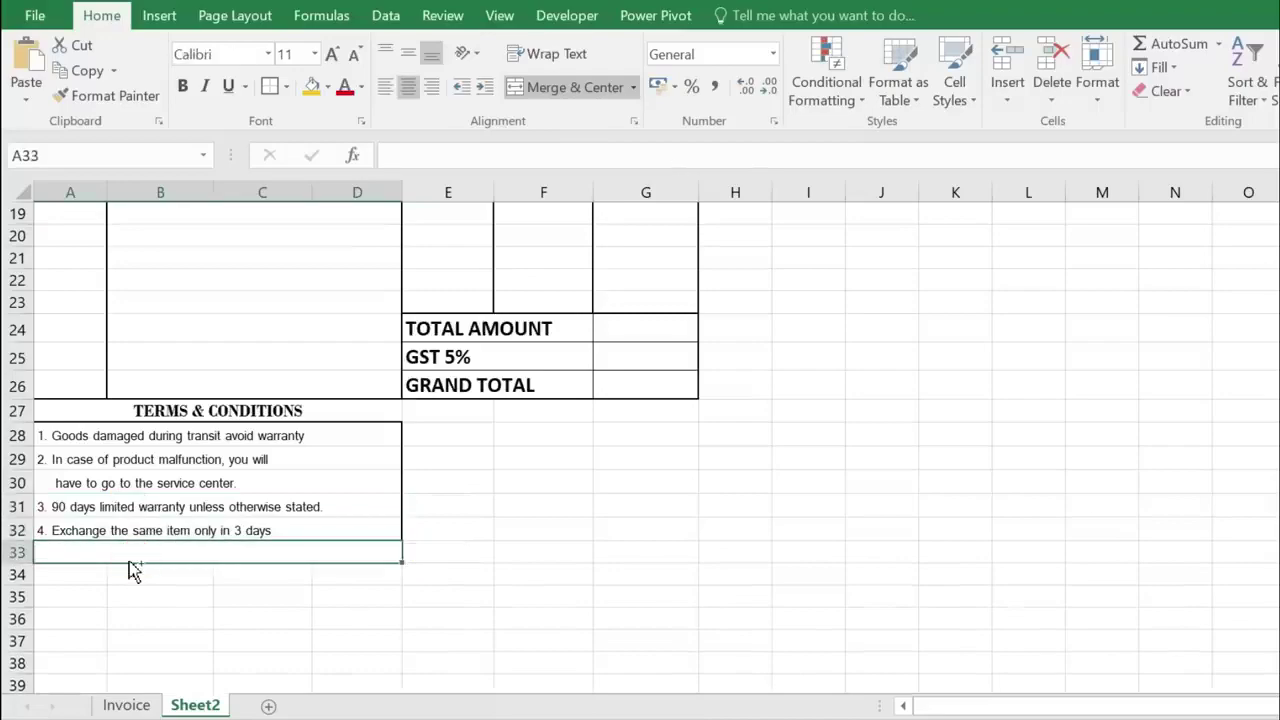
type("and bring the invoice together.")
- Select the whole Terms & Conditions block A27:D34
left_click(160, 598)
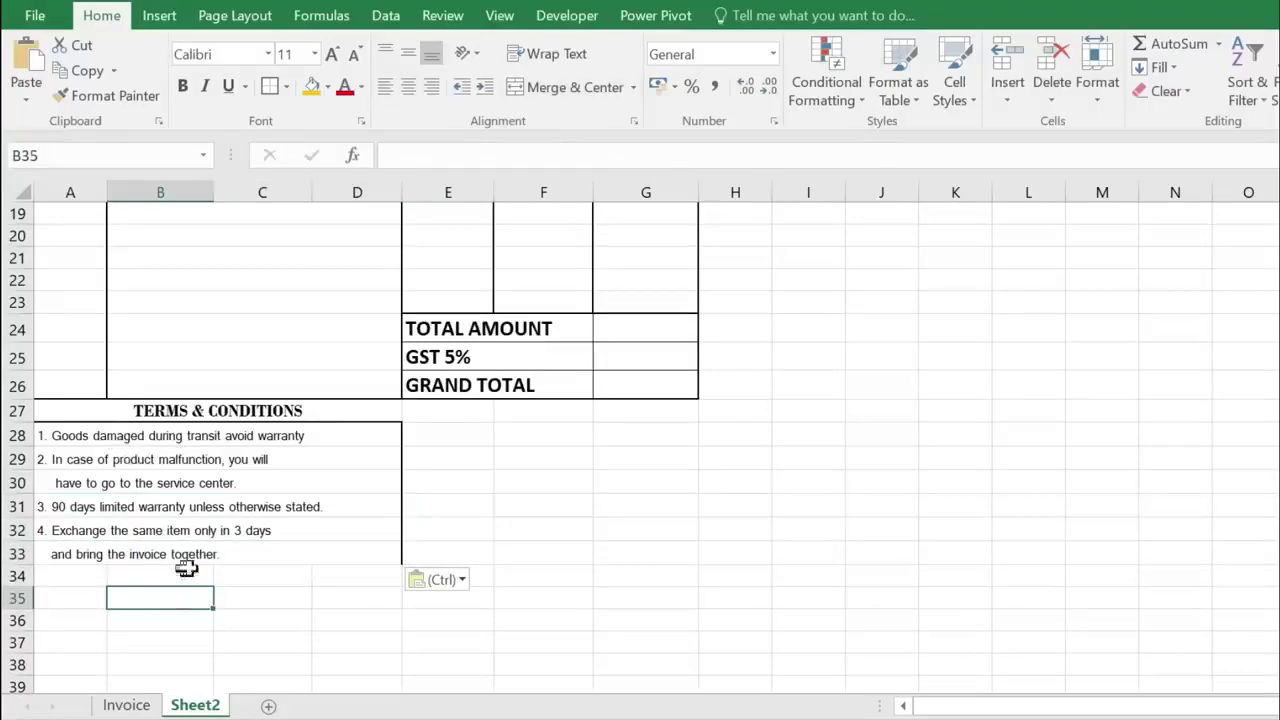
left_click(335, 553)
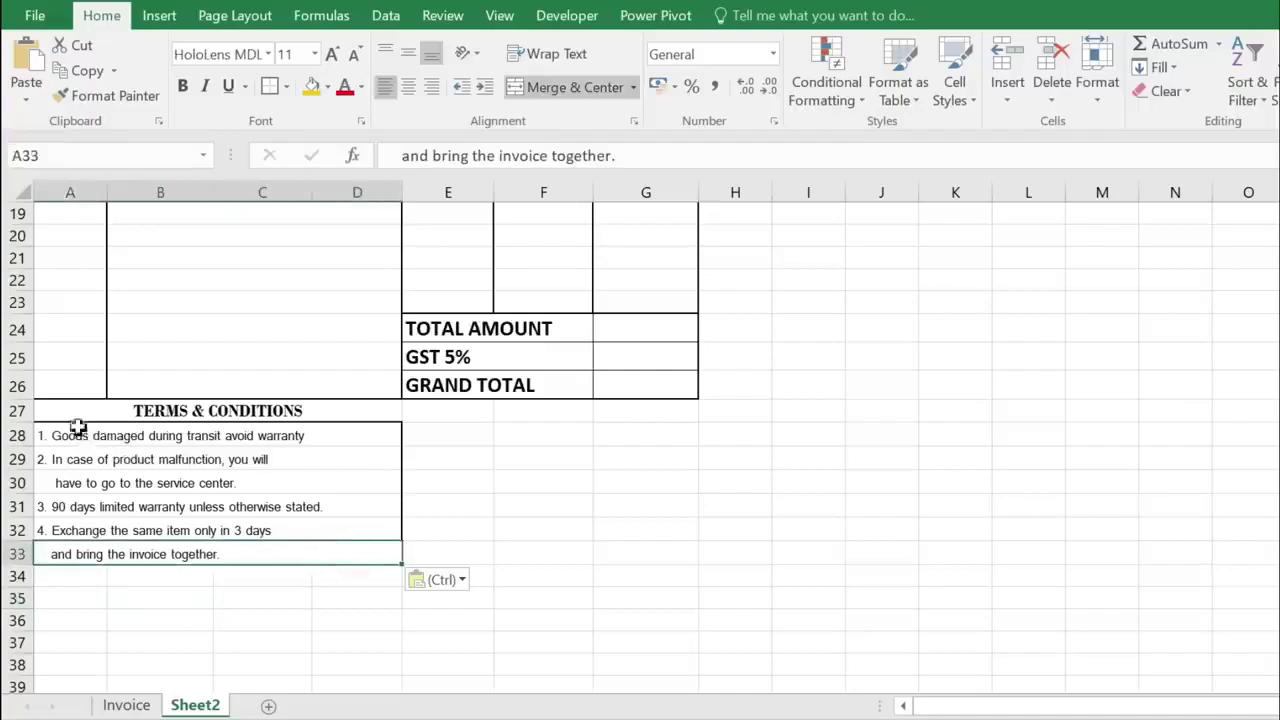
left_click_drag(73, 410, 189, 574)
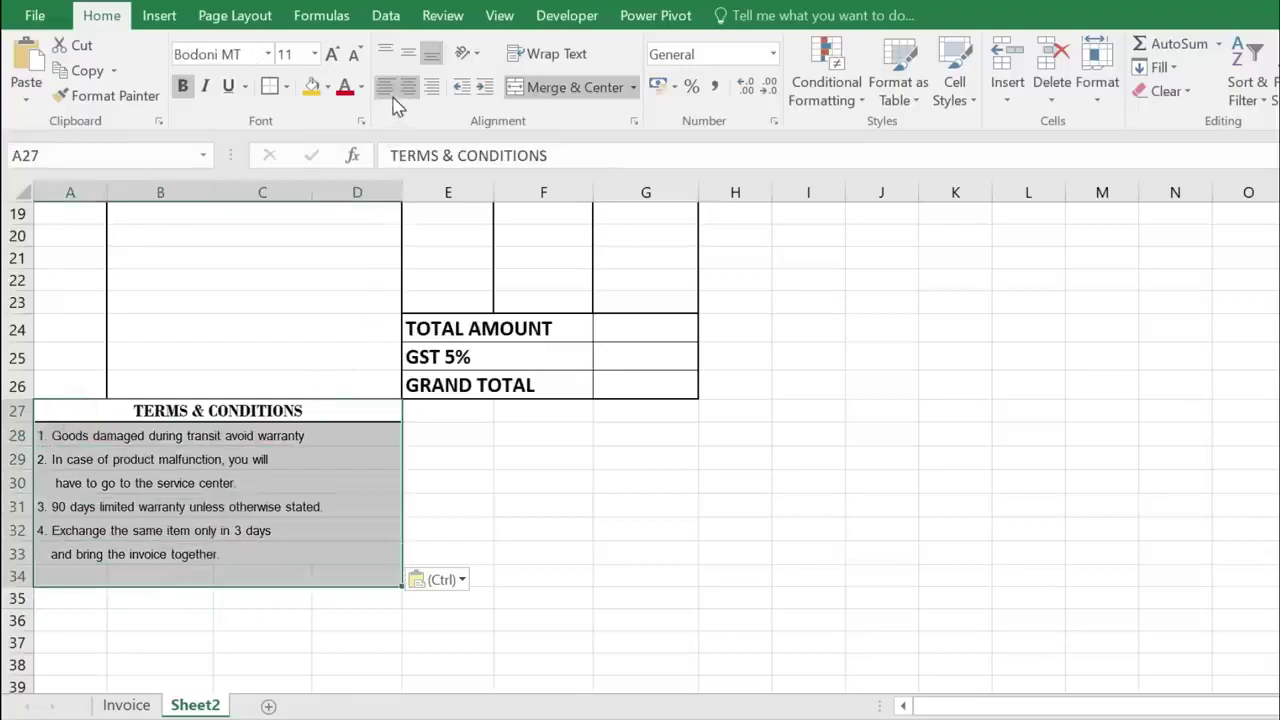
- Clear all borders from A27:D34 and give it a thick outside border
left_click(286, 88)
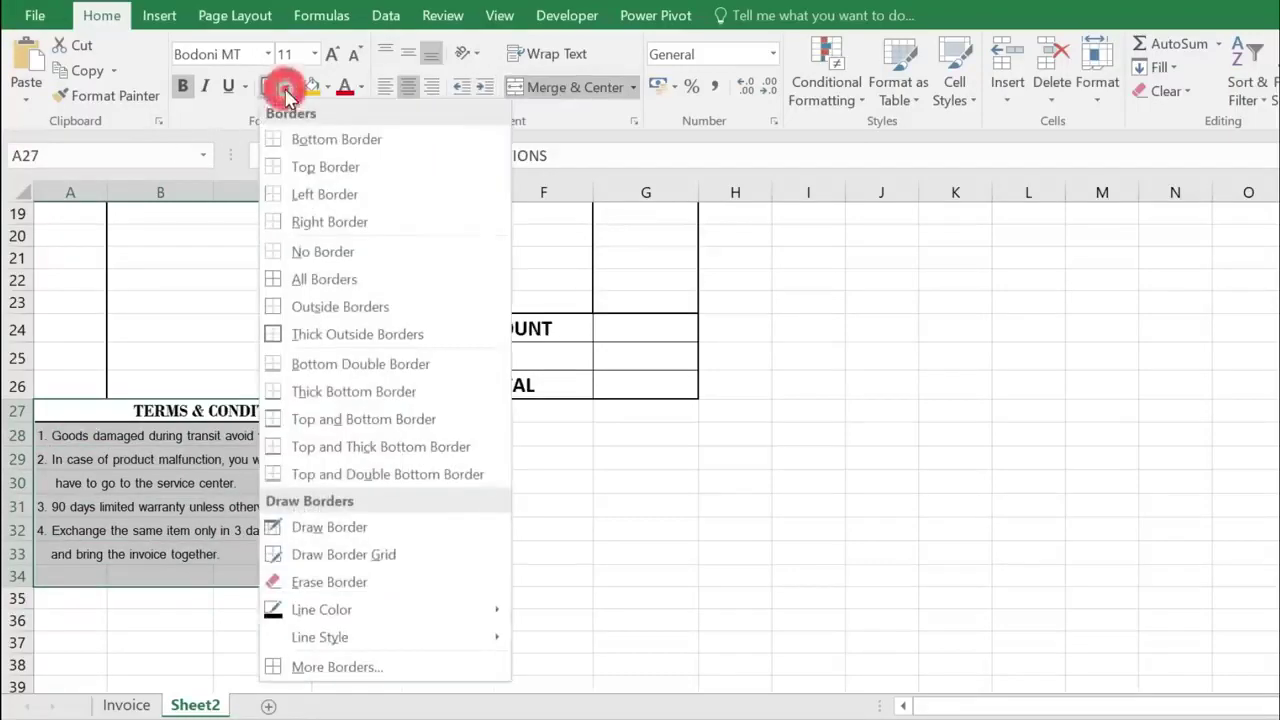
left_click(314, 255)
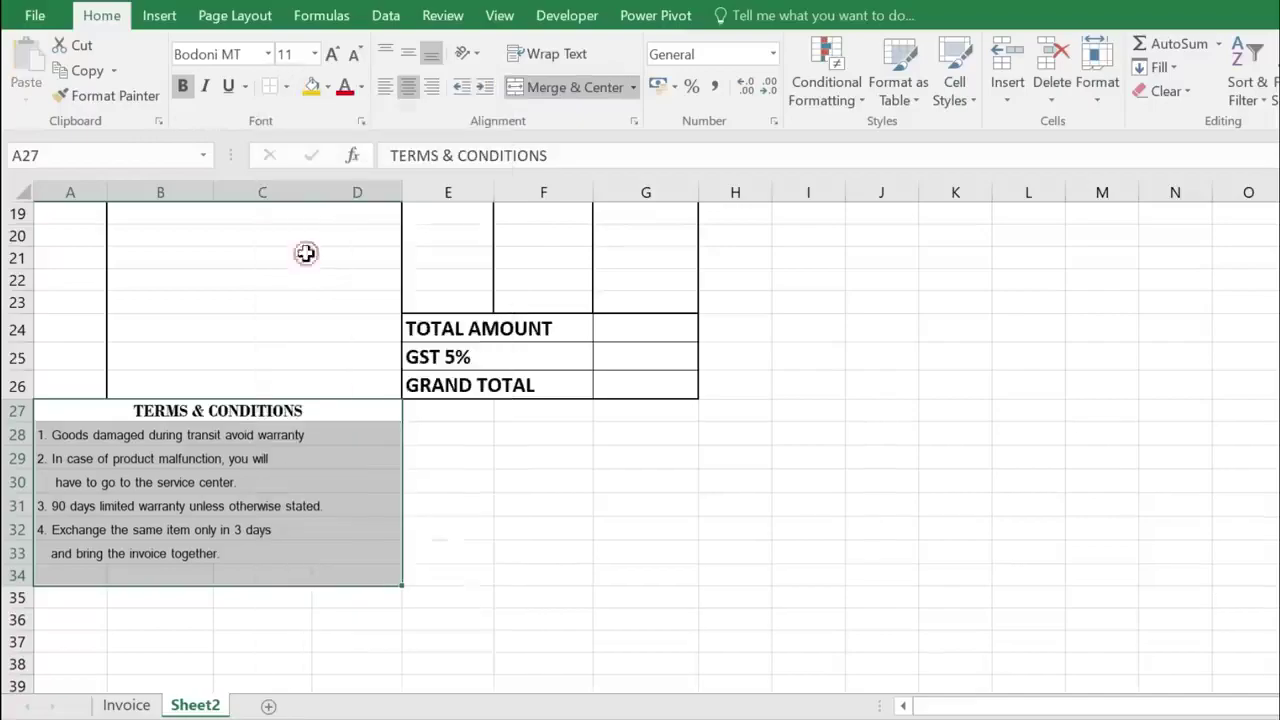
left_click(286, 88)
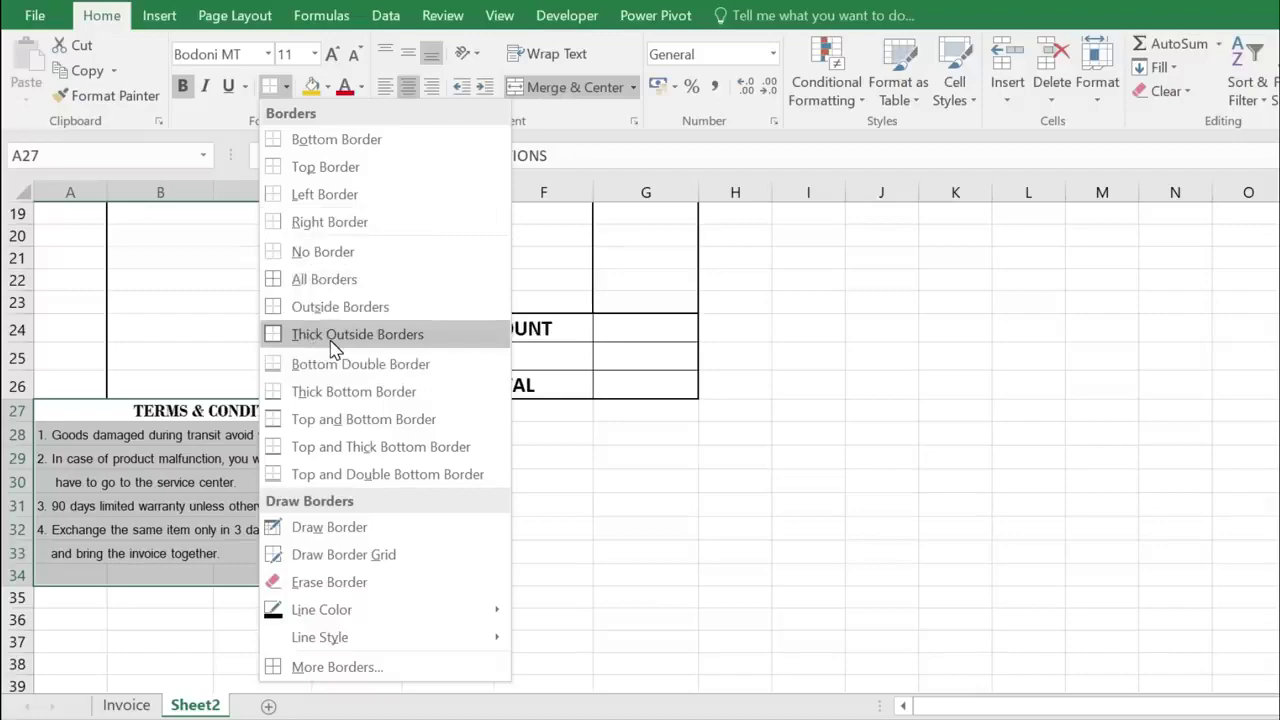
left_click(333, 337)
left_click_drag(452, 432, 628, 432)
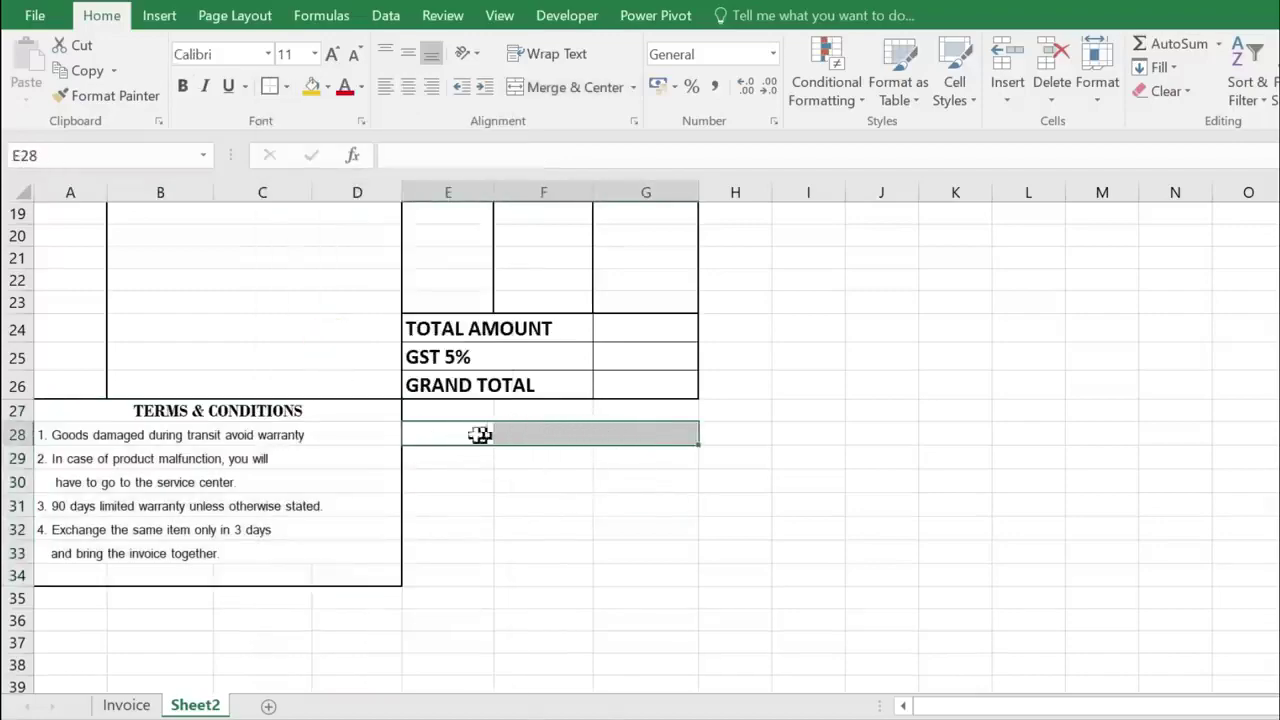
- Merge and centre E28:G28 with the label 'AUTHORISED SIGN'
left_click(571, 88)
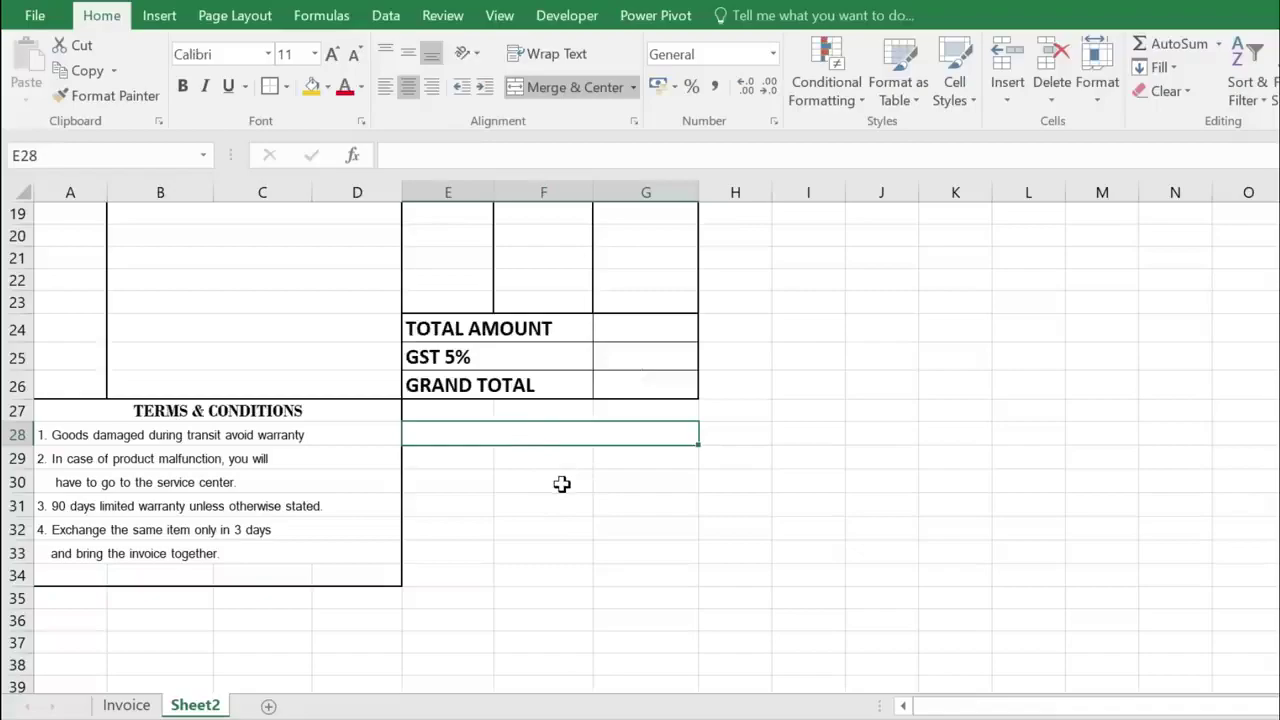
type("AUTHORIS")
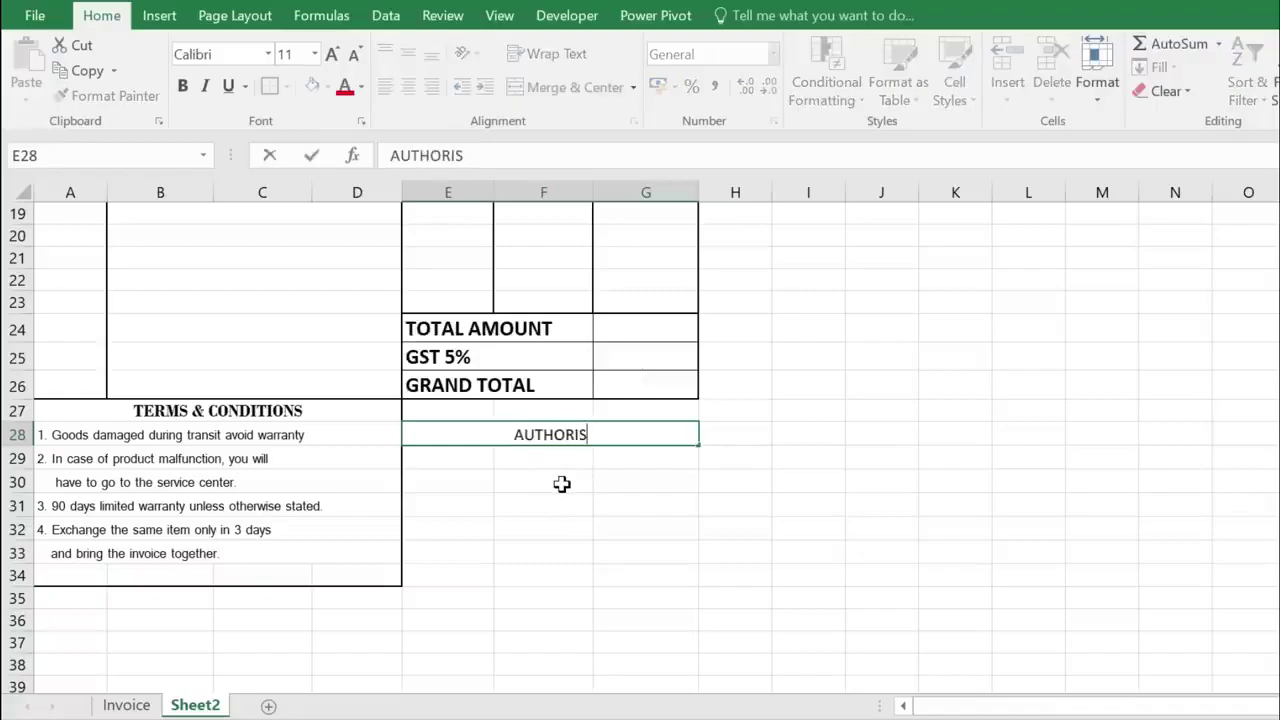
type("ED SIGN")
key("Return")
- Box the signature area E27:G34 with a thick outside border
left_click_drag(431, 409, 601, 567)
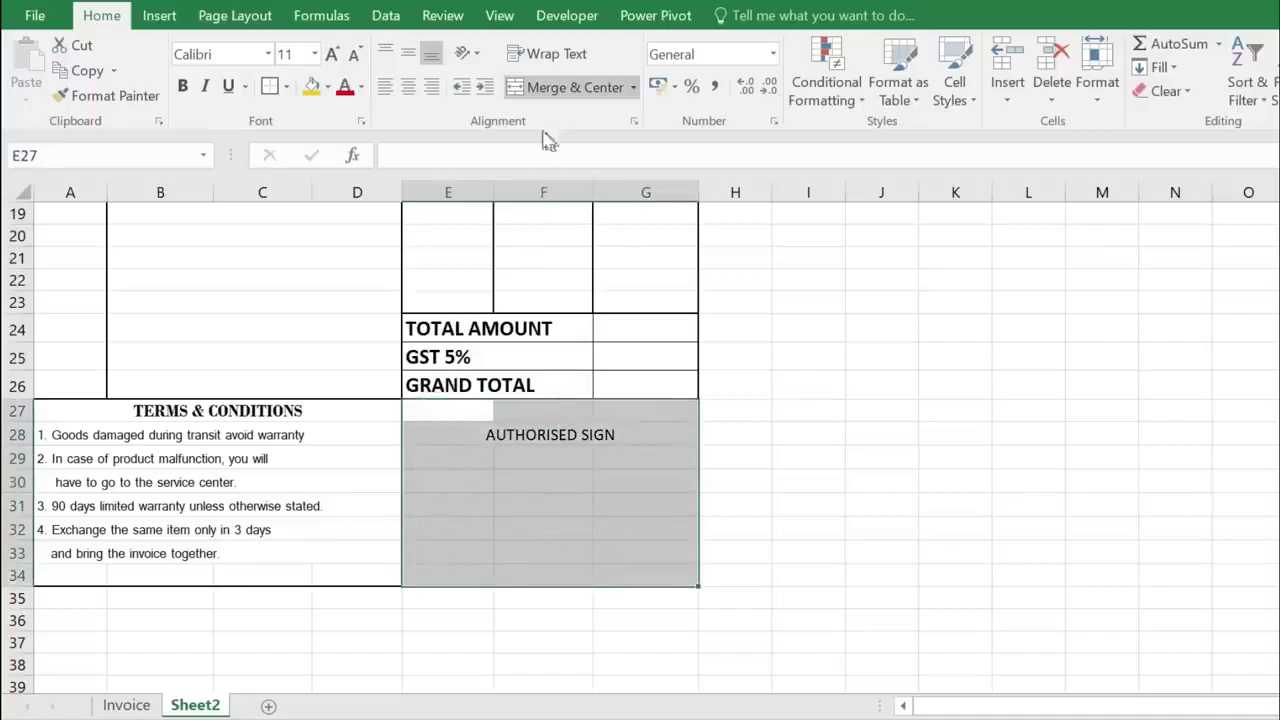
left_click(285, 88)
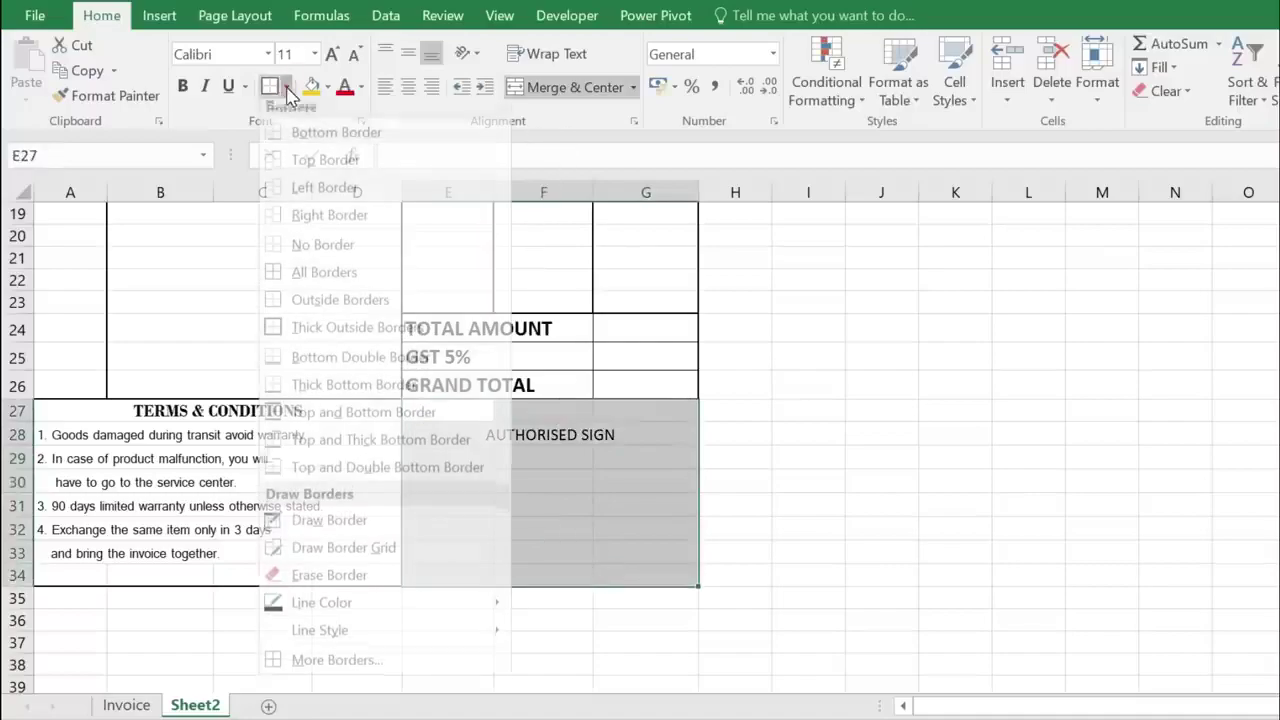
left_click(357, 334)
left_click(643, 525)
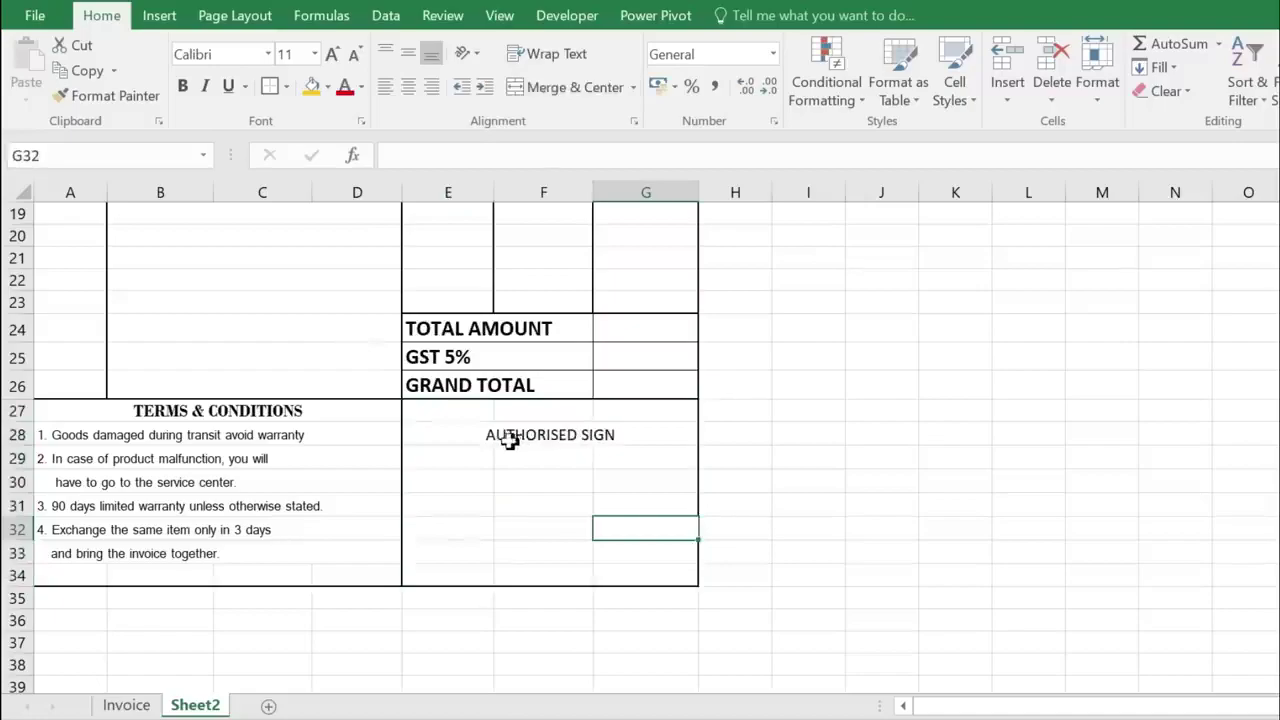
- Set the AUTHORISED SIGN label's font to Consolas
left_click(500, 434)
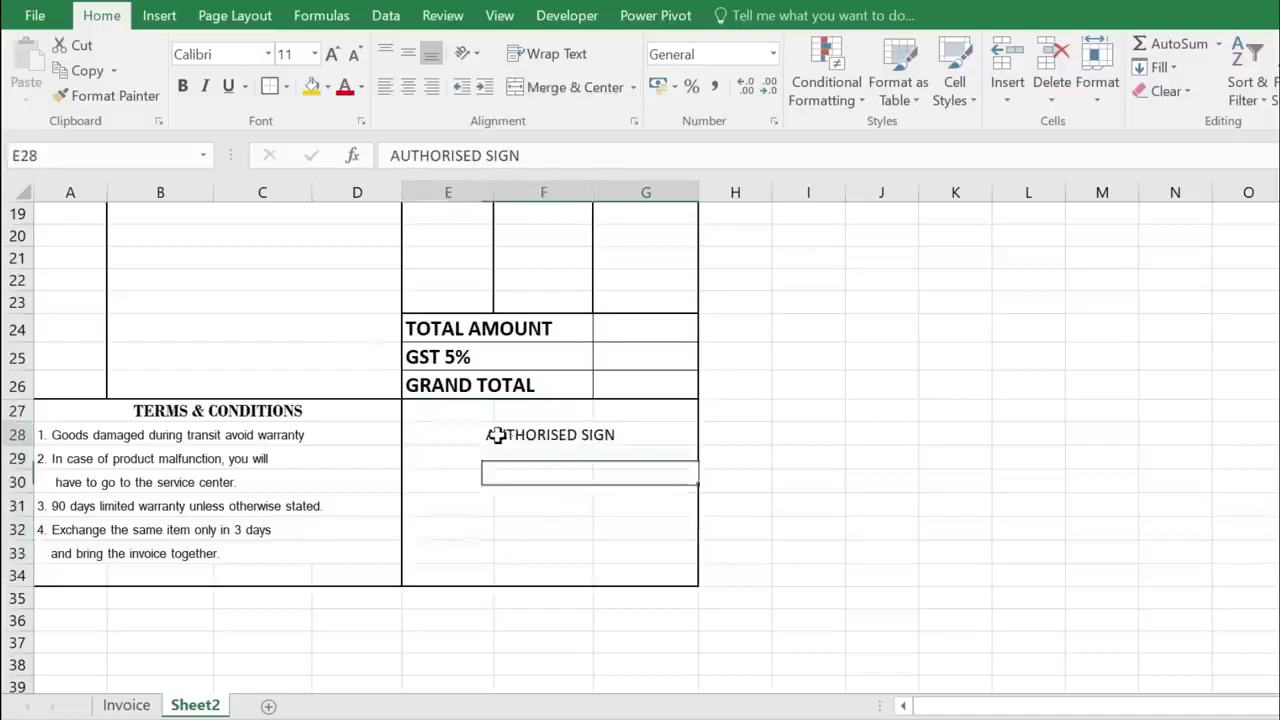
left_click(225, 55)
type("Consolas")
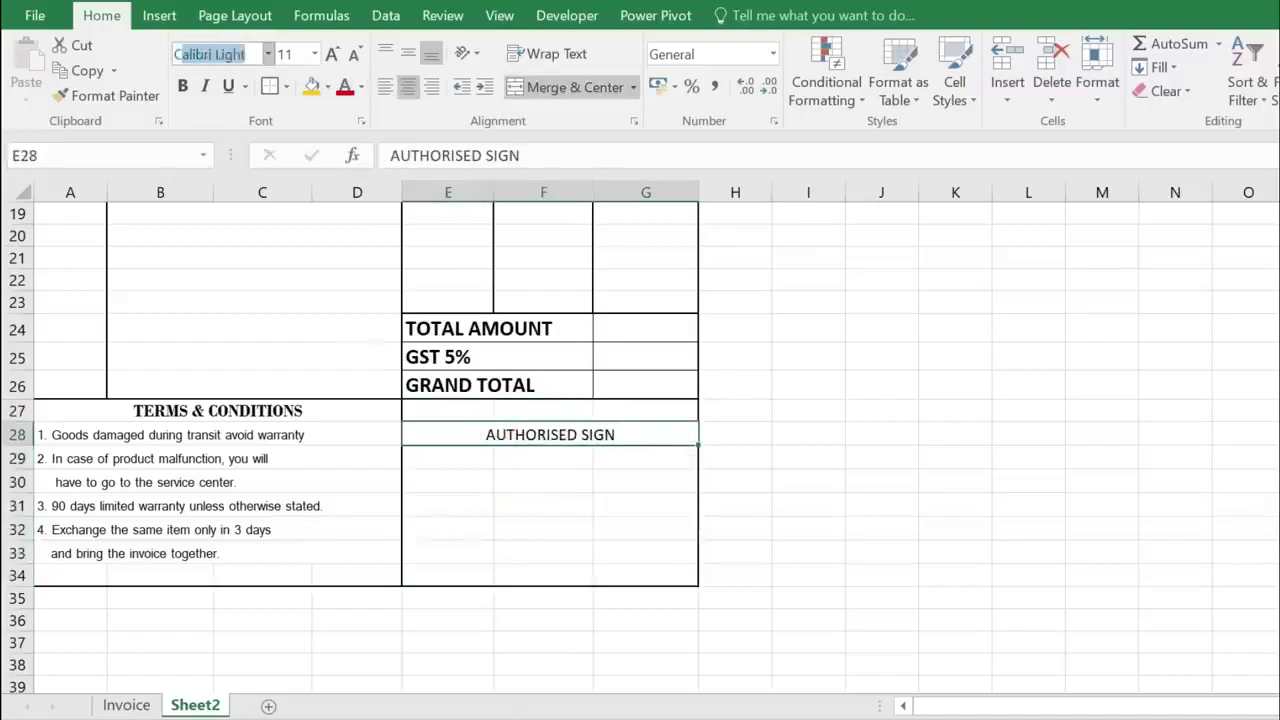
key("Return")
left_click(506, 471)
scroll(440, 480, "up", 6)
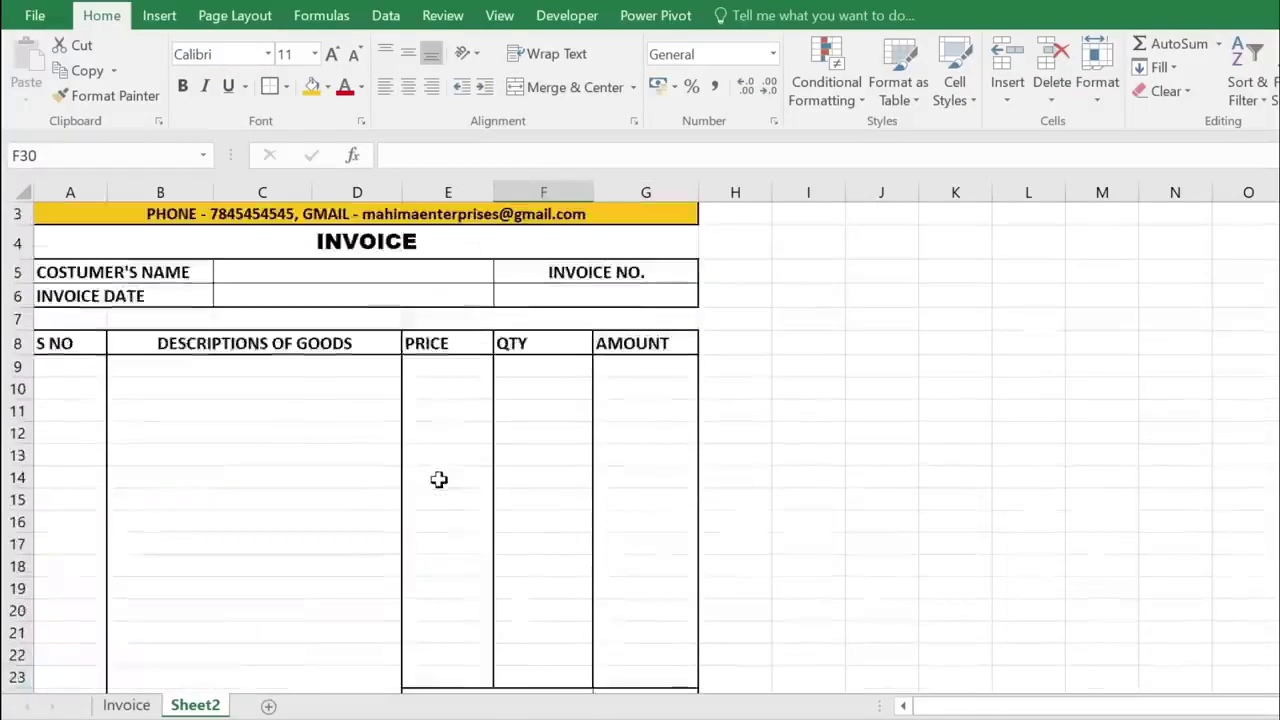
scroll(386, 423, "down", 7)
scroll(390, 423, "up", 5)
scroll(393, 423, "up", 2)
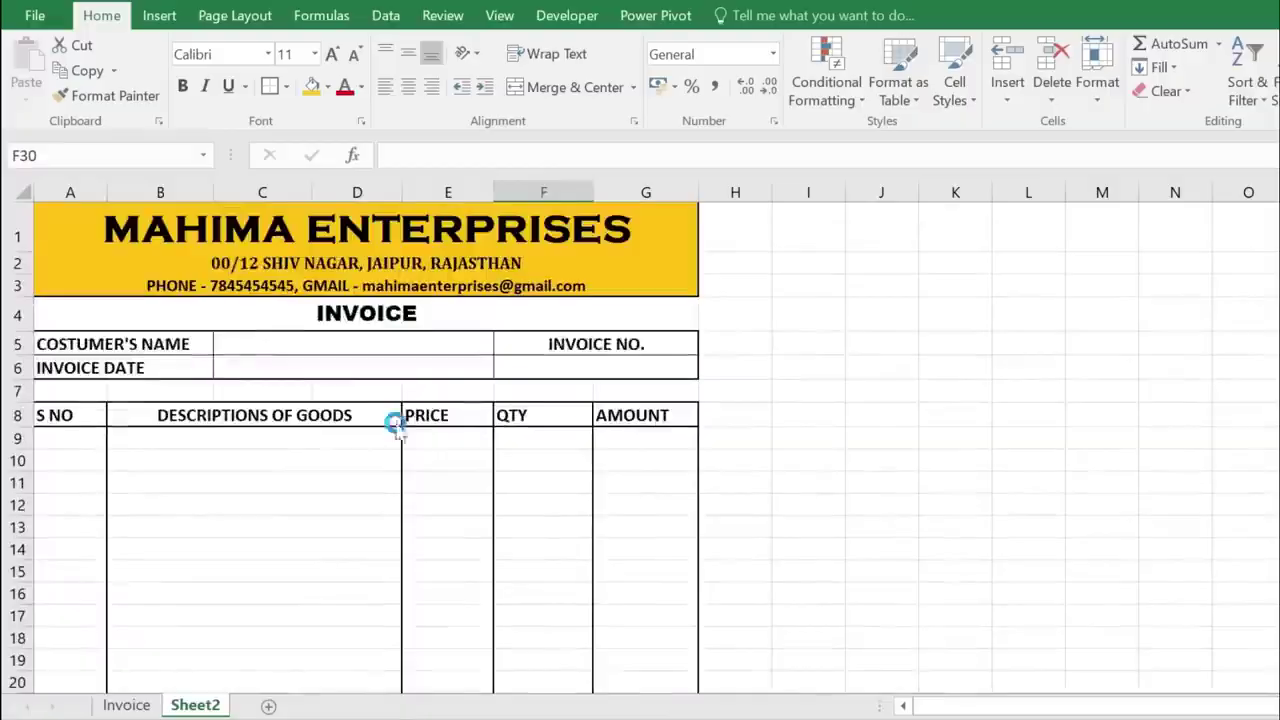
key("ctrl+p")
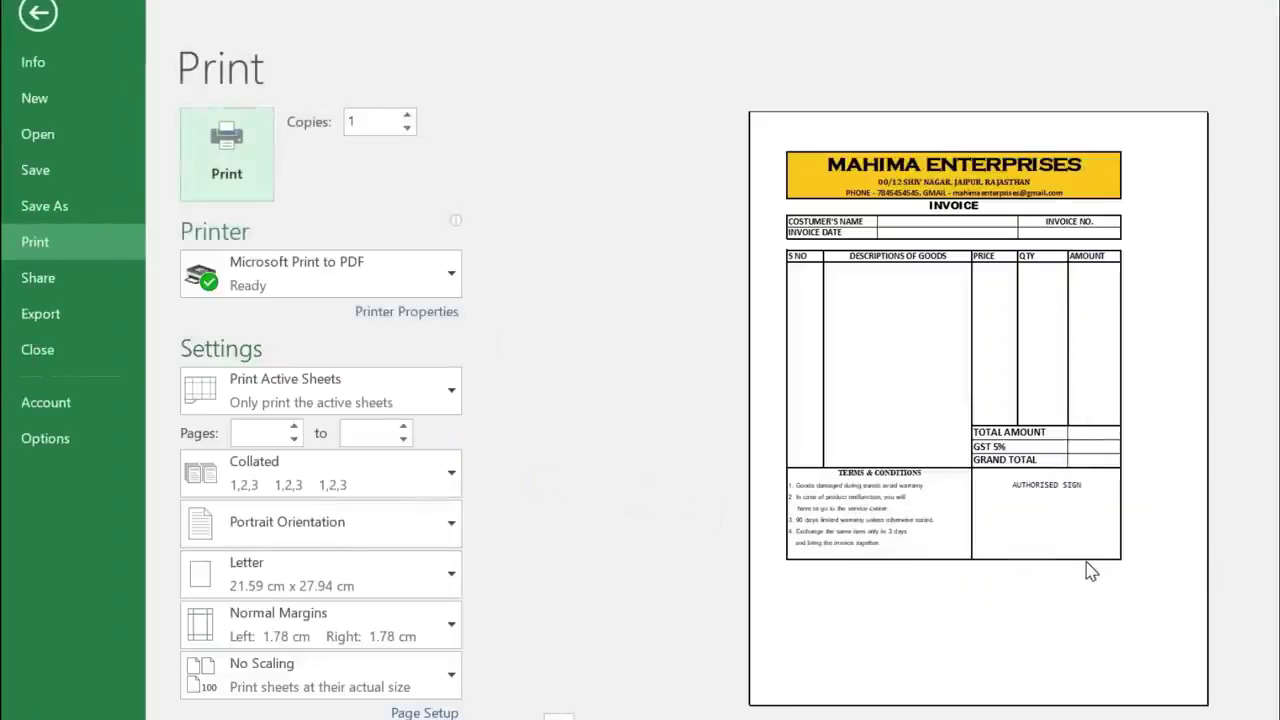
key("Escape")
scroll(255, 543, "down", 8)
left_click_drag(69, 486, 646, 510)
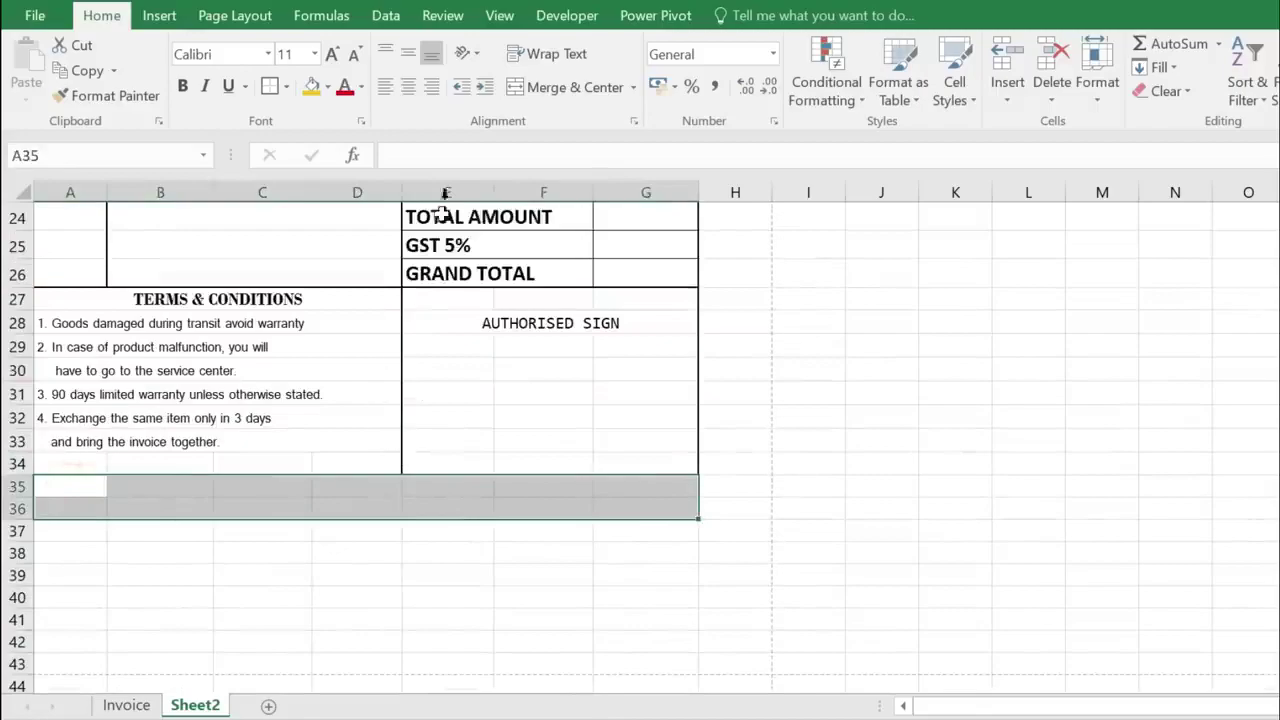
- Fill A35:G36 with gold and add borders to the band
left_click(311, 87)
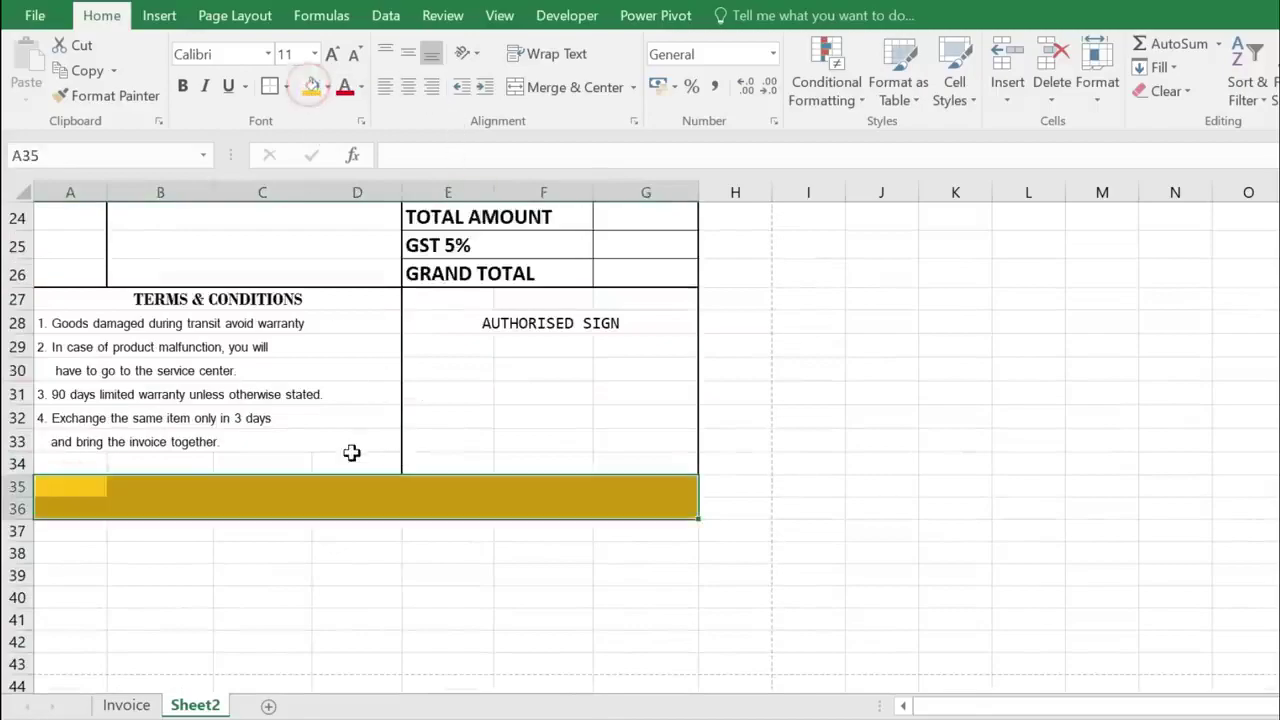
left_click(270, 87)
left_click(352, 484)
left_click(450, 597)
scroll(523, 416, "up", 1)
left_click(470, 340)
scroll(300, 370, "up", 7)
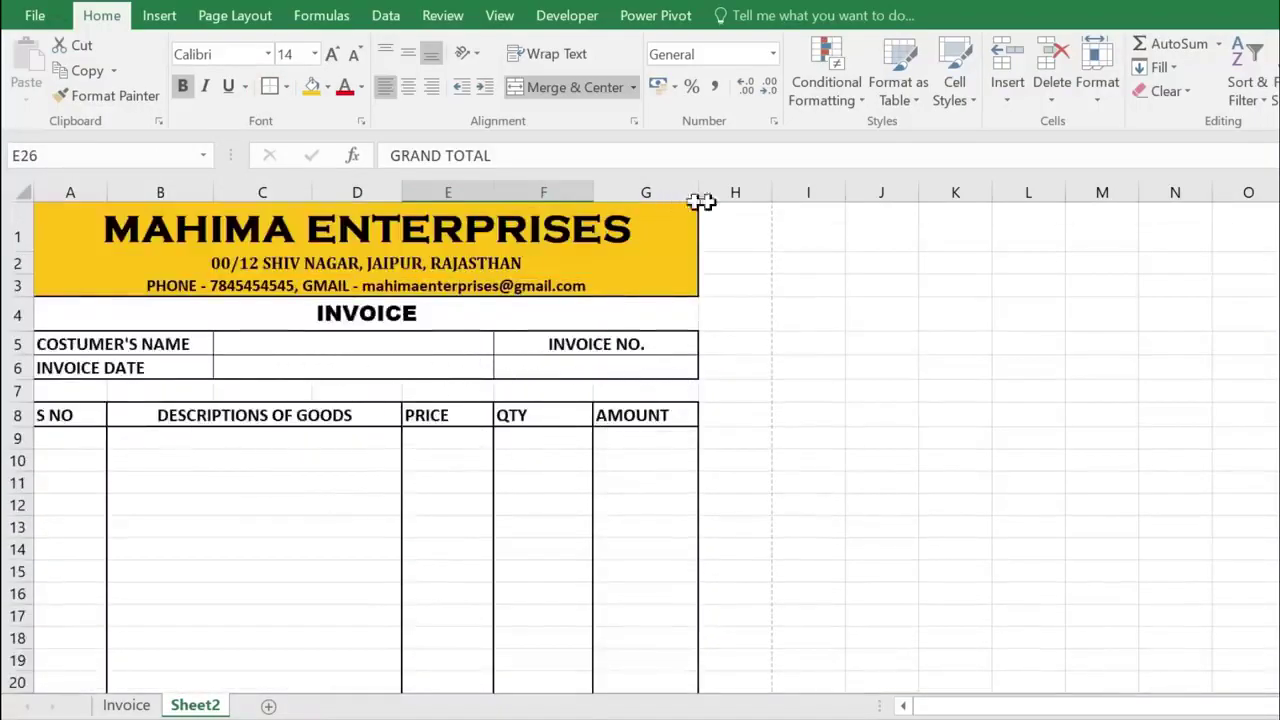
- Widen columns D to G and make the row 8 headings centred at size 14
left_click_drag(697, 192, 718, 188)
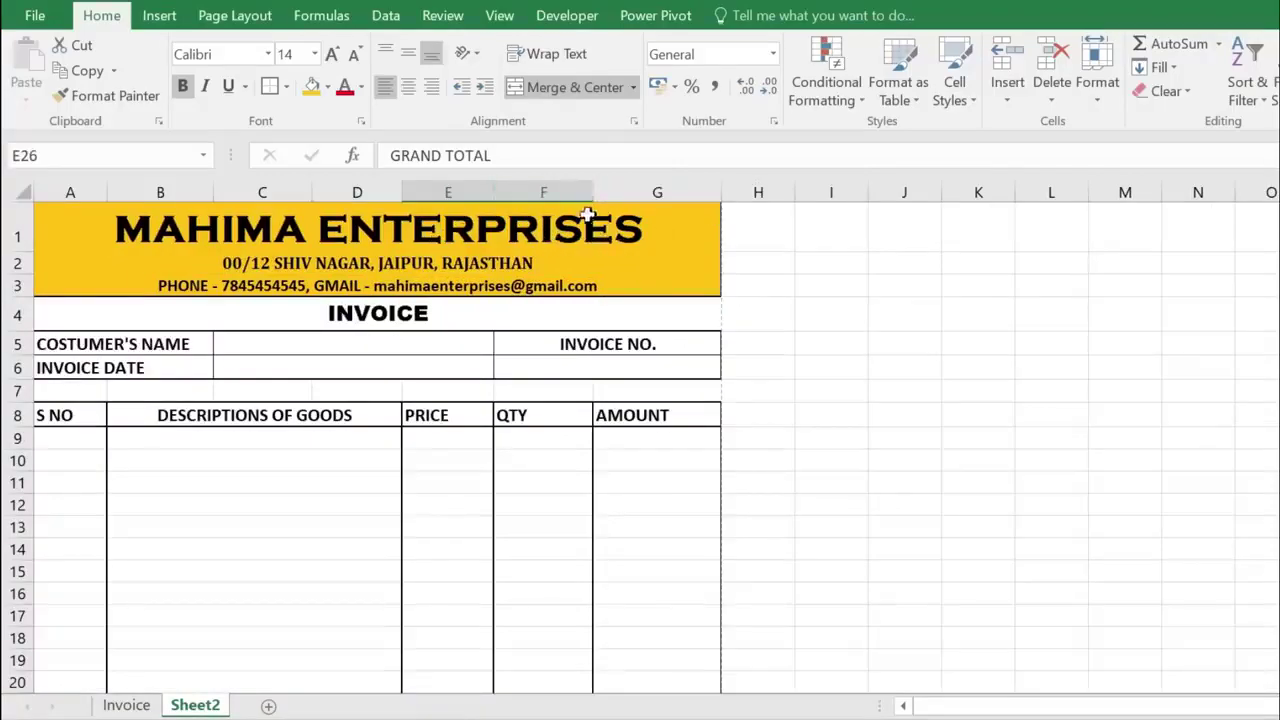
left_click_drag(69, 417, 650, 415)
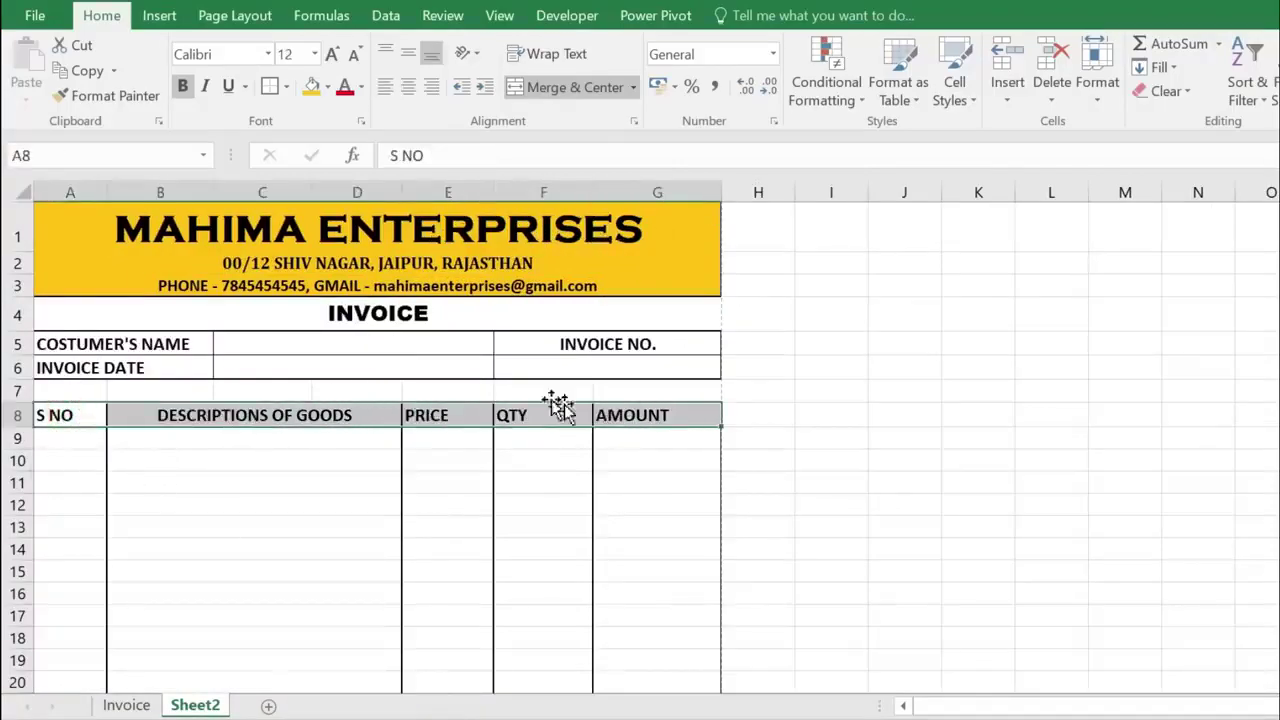
left_click(409, 88)
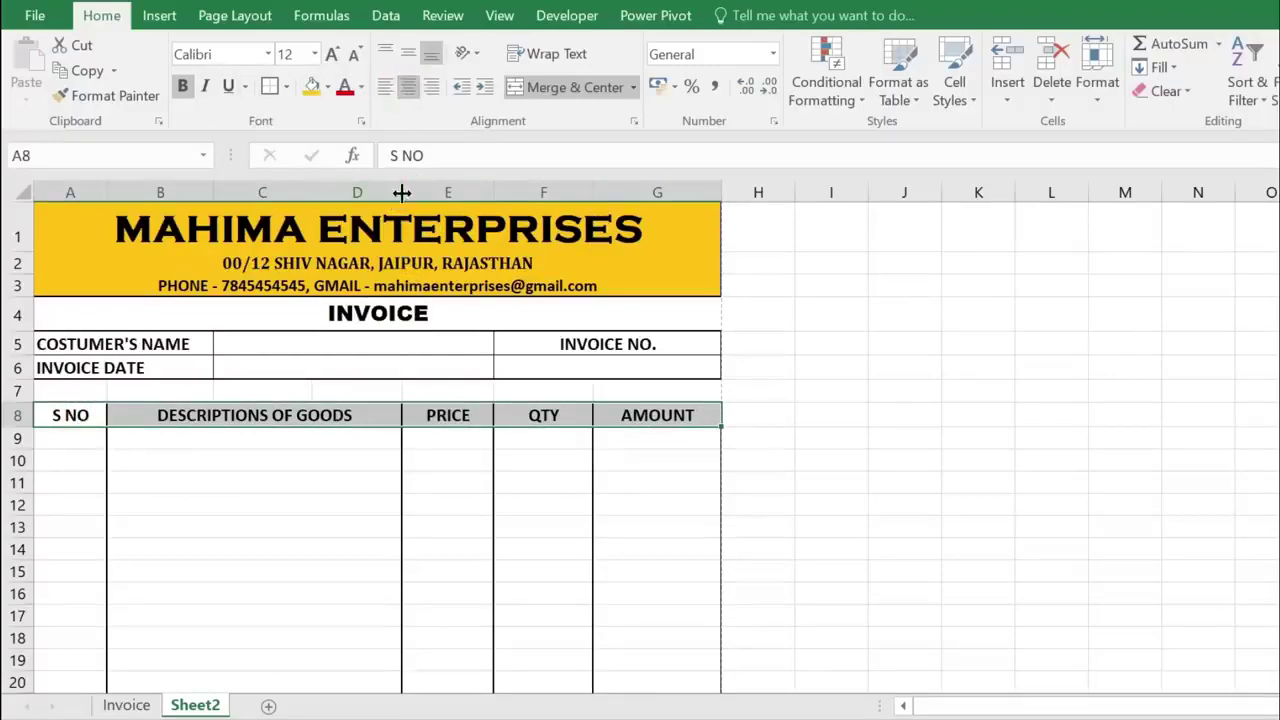
left_click_drag(401, 192, 422, 193)
left_click_drag(614, 192, 623, 192)
left_click_drag(514, 192, 544, 192)
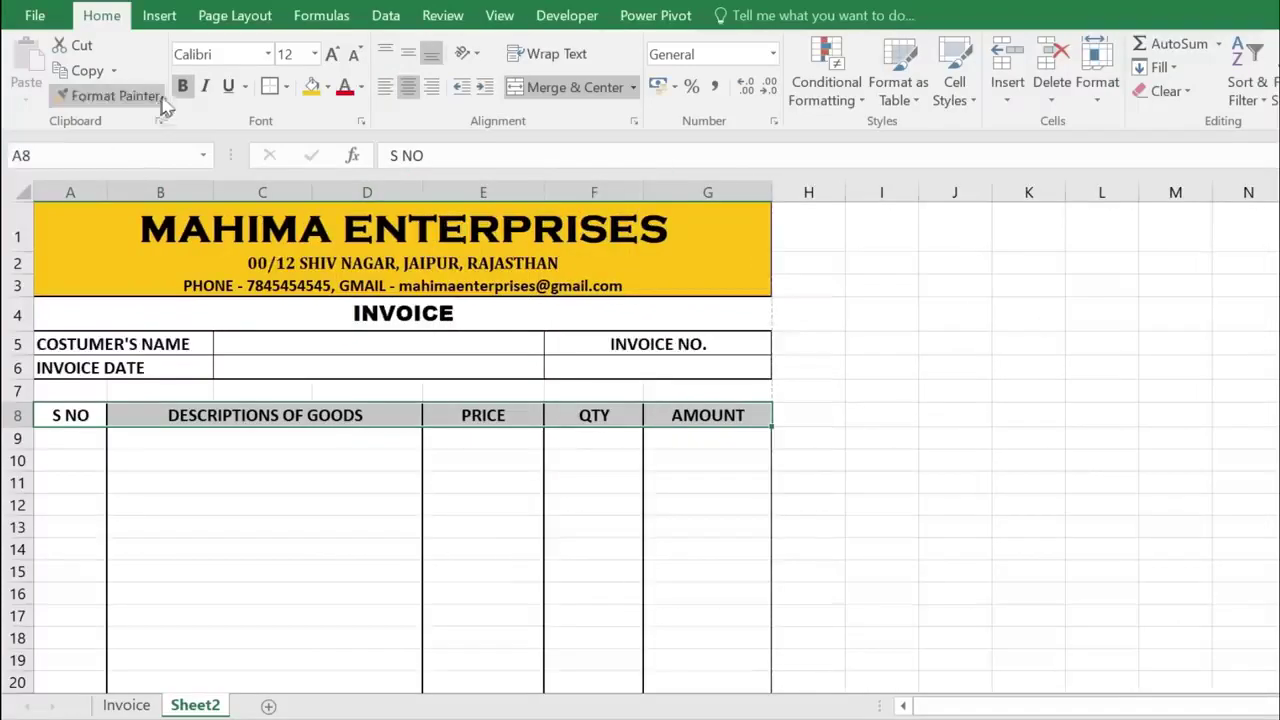
left_click(332, 53)
- Set rows 24–26 (TOTAL AMOUNT, GST 5%, GRAND TOTAL) to row height 19
left_click(547, 512)
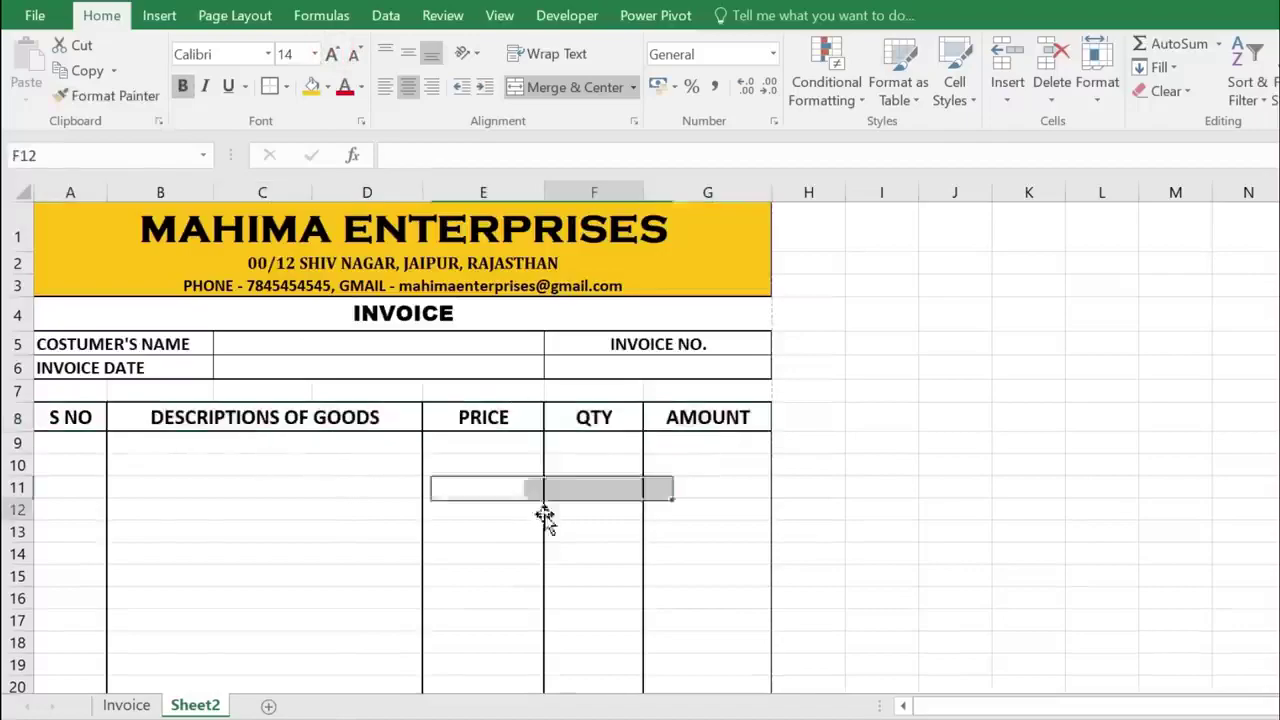
scroll(483, 424, "down", 3)
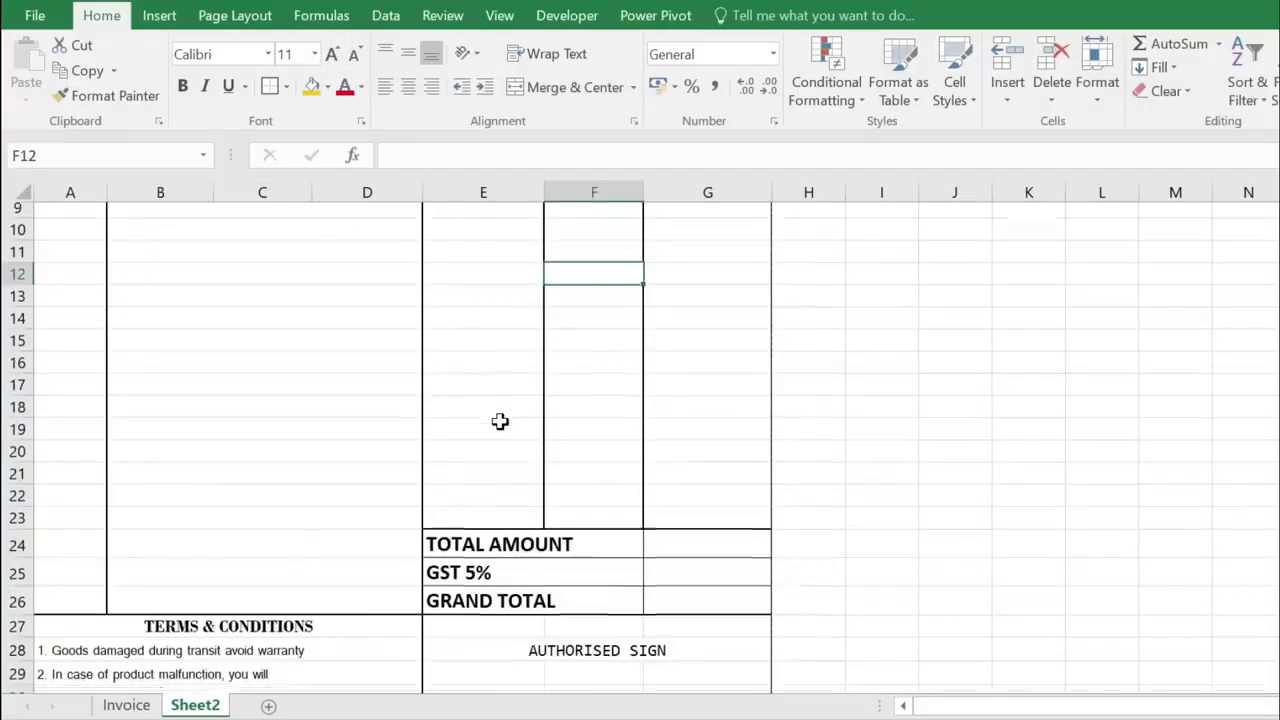
scroll(500, 420, "down", 3)
left_click(20, 310)
left_click_drag(20, 318, 22, 382)
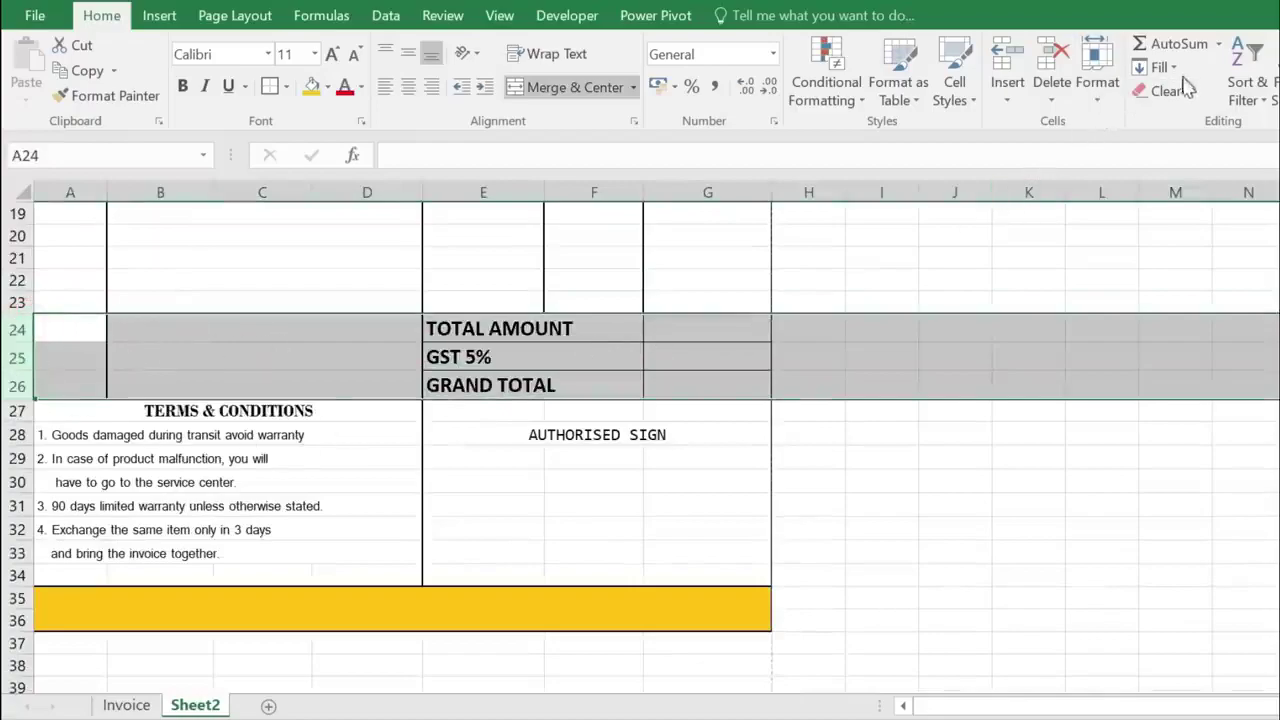
left_click(1097, 97)
left_click(1128, 152)
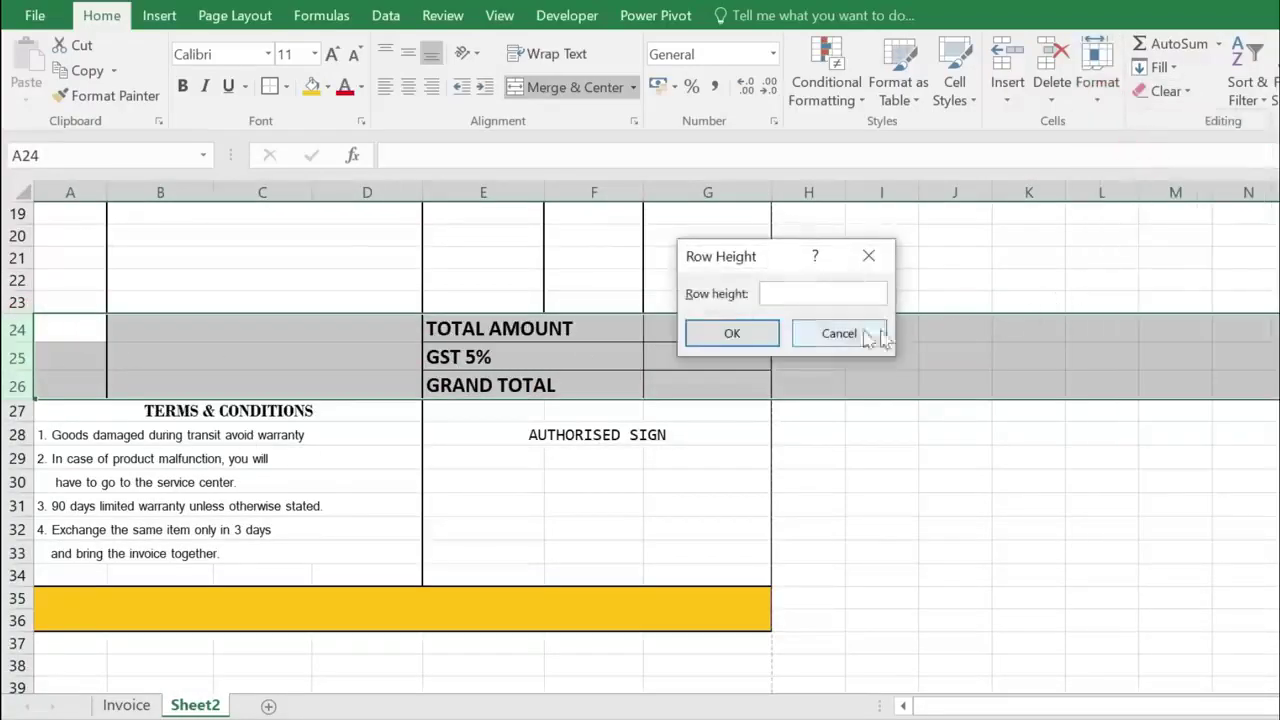
left_click(763, 338)
left_click(490, 362)
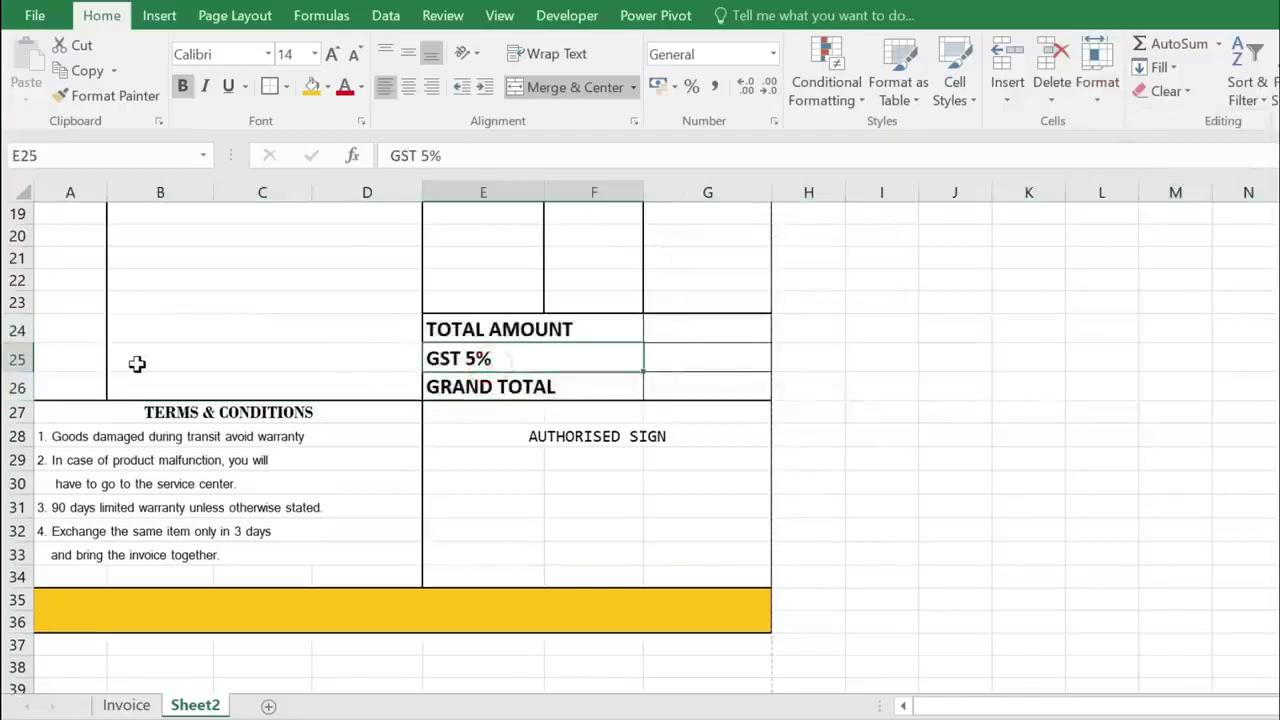
scroll(137, 364, "up", 6)
scroll(452, 416, "down", 2)
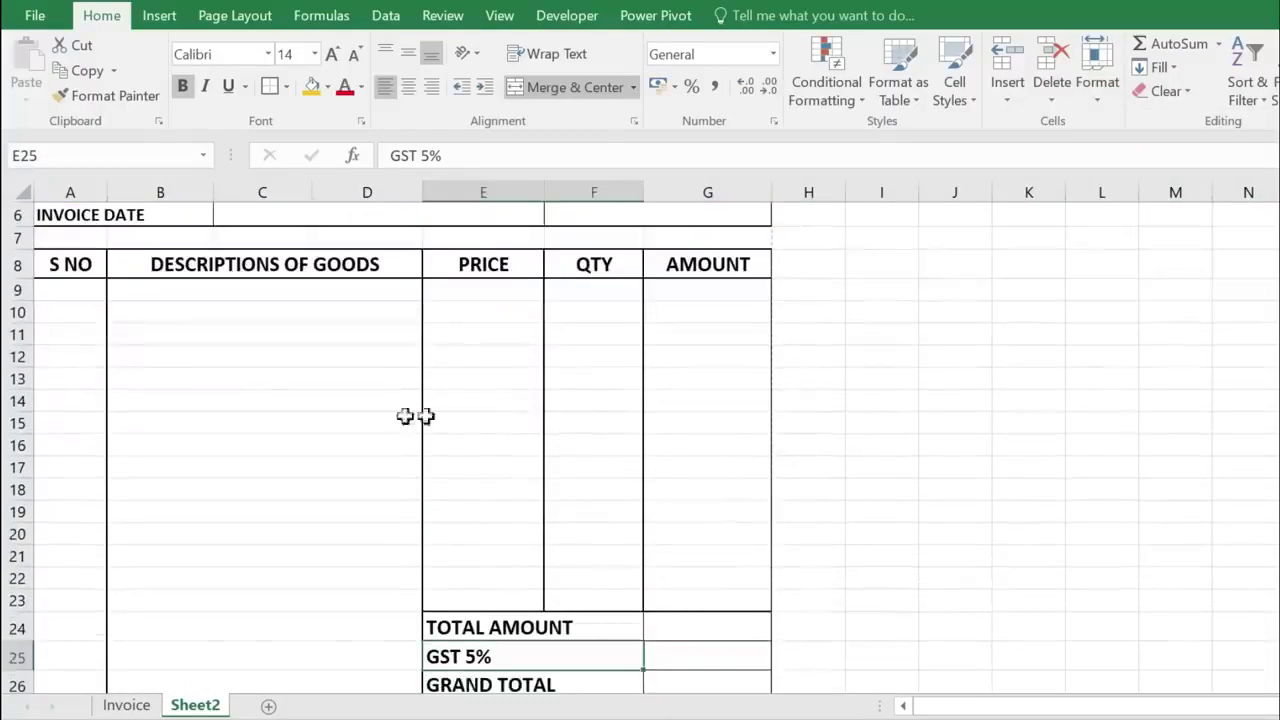
- Enter the twelve item names, KEYBOARD through PRINTER, in B9:B20
left_click(264, 296)
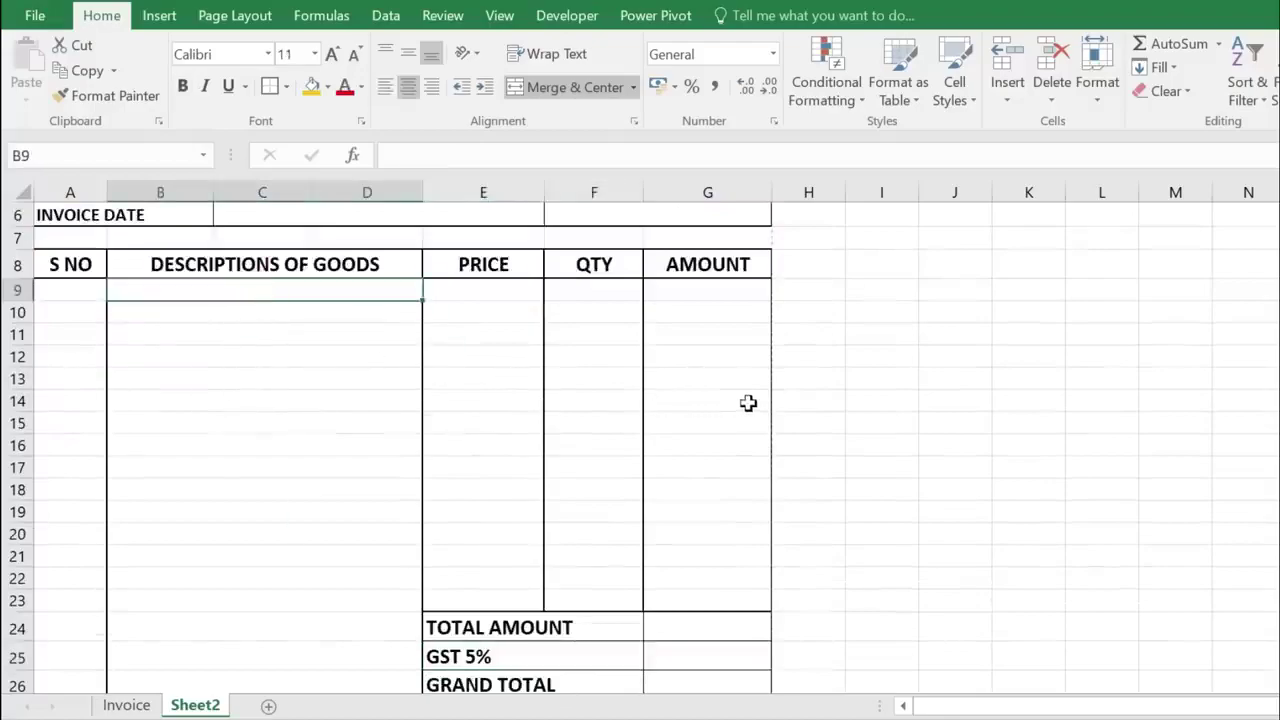
type("KEYBOARD")
key("Return")
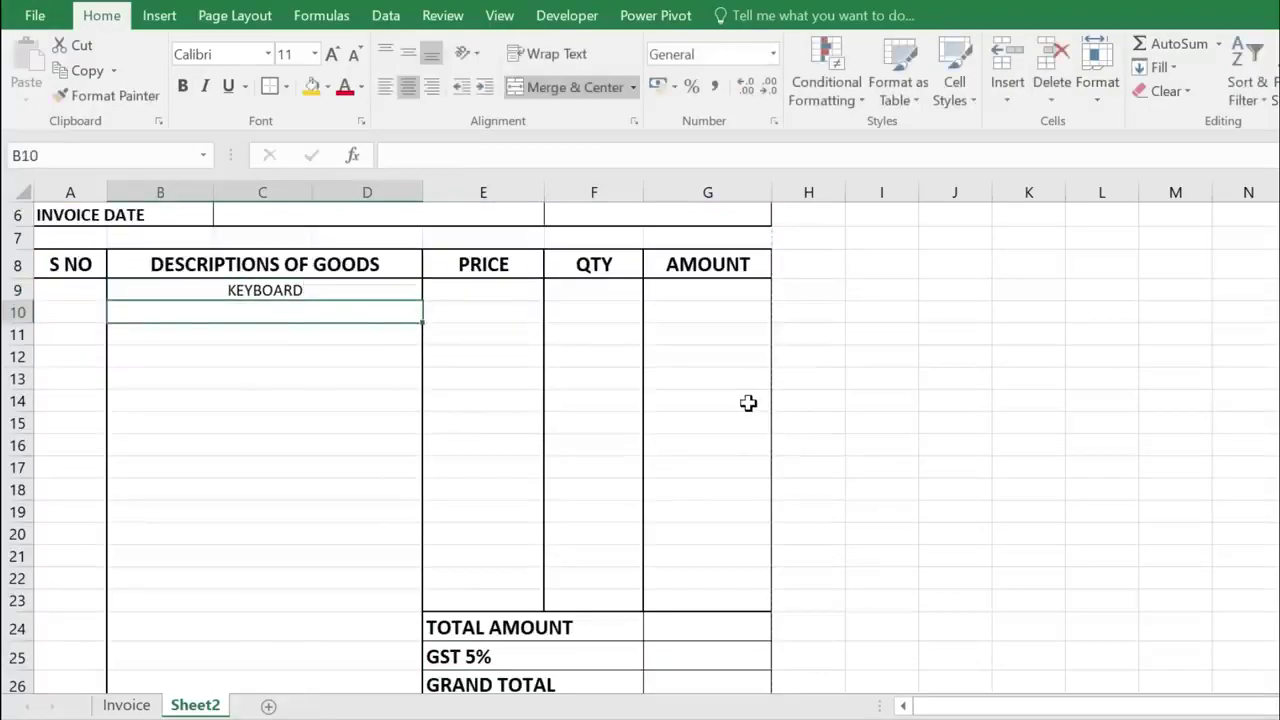
type("MOUSE")
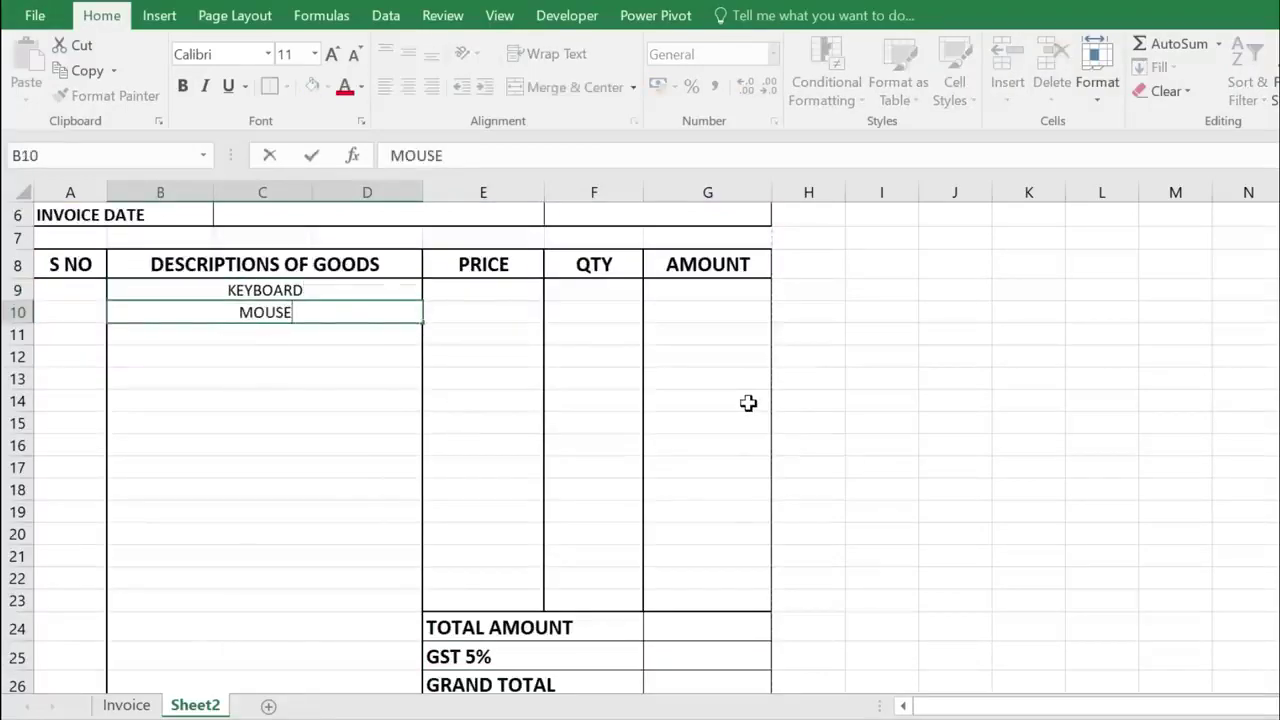
key("Return")
type("LED")
key("Return")
type("MOTHERBOARD")
key("Return")
type("HARD DISK 1TB")
key("Return")
type("UPS")
key("Return")
type("RAM 8 GB")
key("Return")
type("USB HUB")
key("Return")
type("PROCESSOR I 5 INTEL")
key("Return")
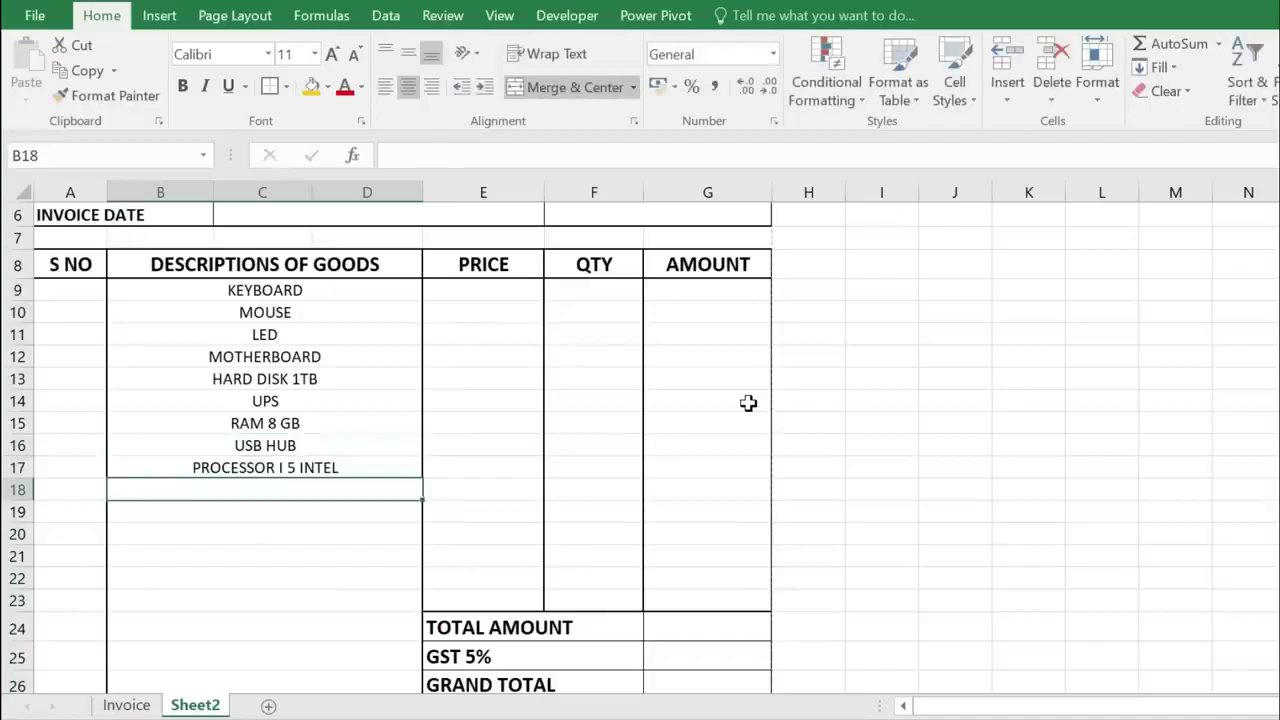
type("SSD 500 GB")
key("Return")
type("HDMI CABLE")
key("Return")
type("PRINTER")
left_click(265, 490)
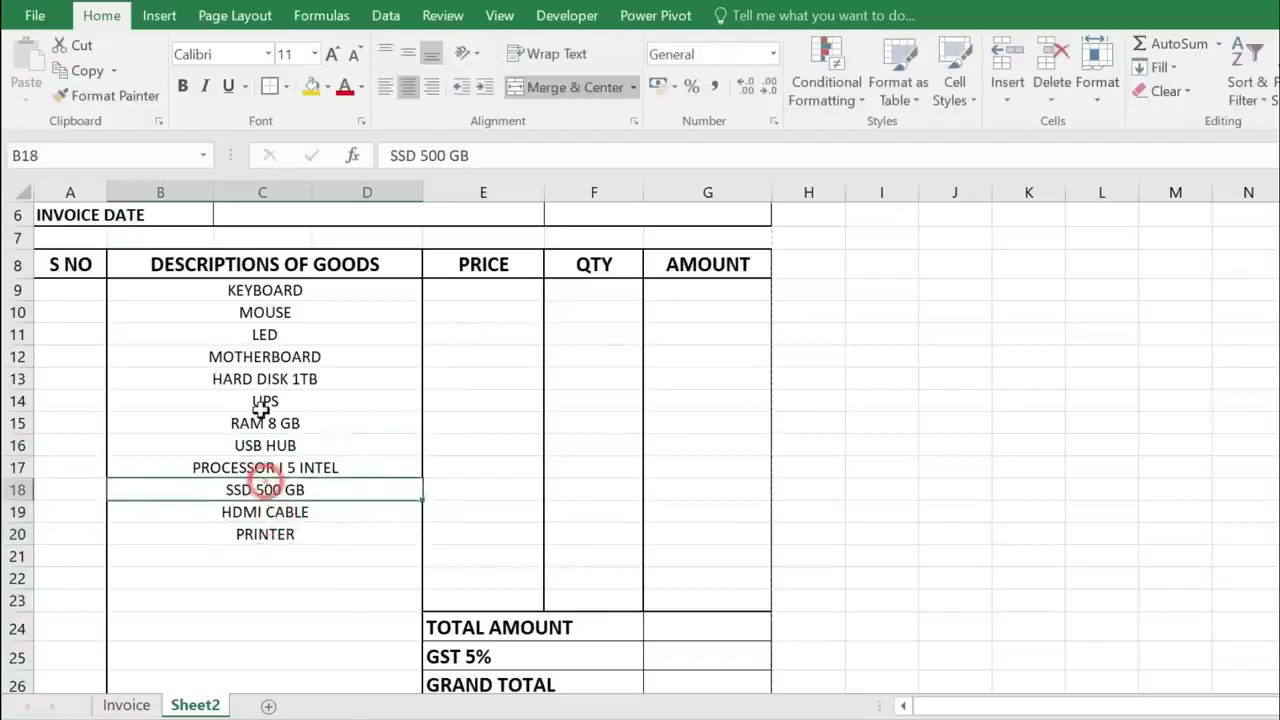
left_click(296, 534)
left_click(330, 334)
- Enter prices 350, 300, 6800, 6500, 3200, 2500, 3500, 500, 12500, 3500, 200, 14500 in E9:E20
left_click(506, 291)
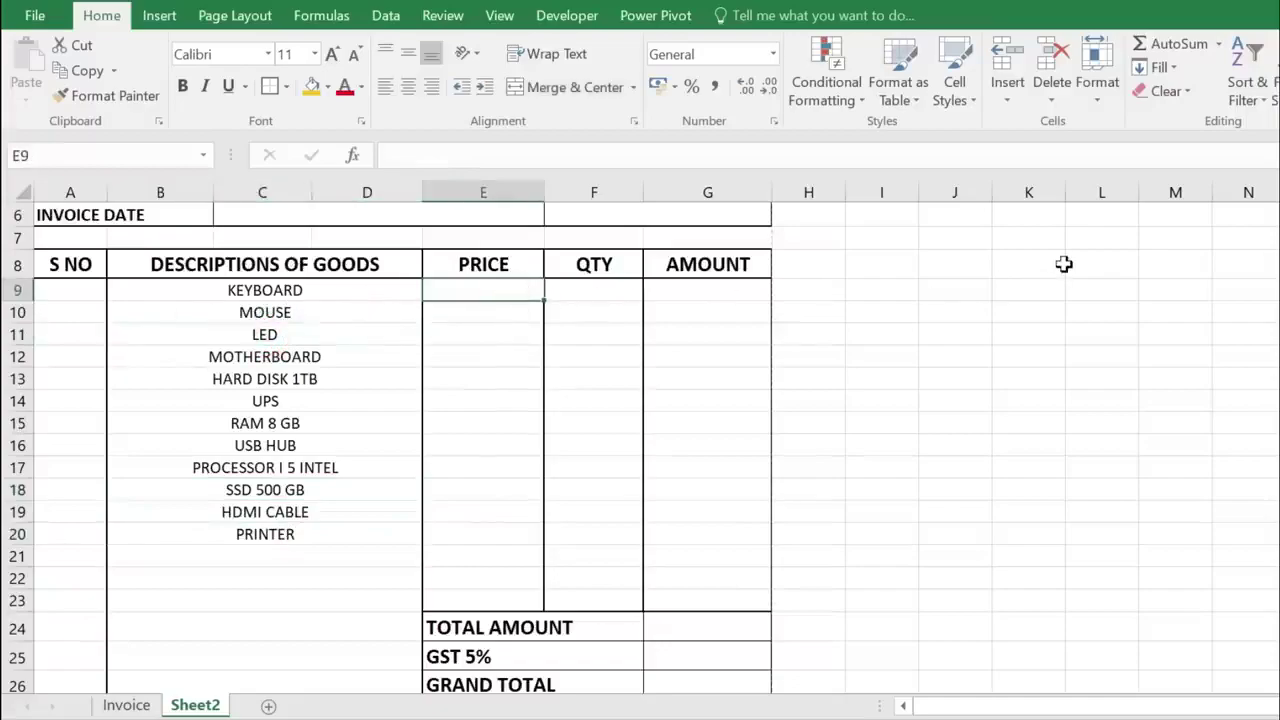
type("350")
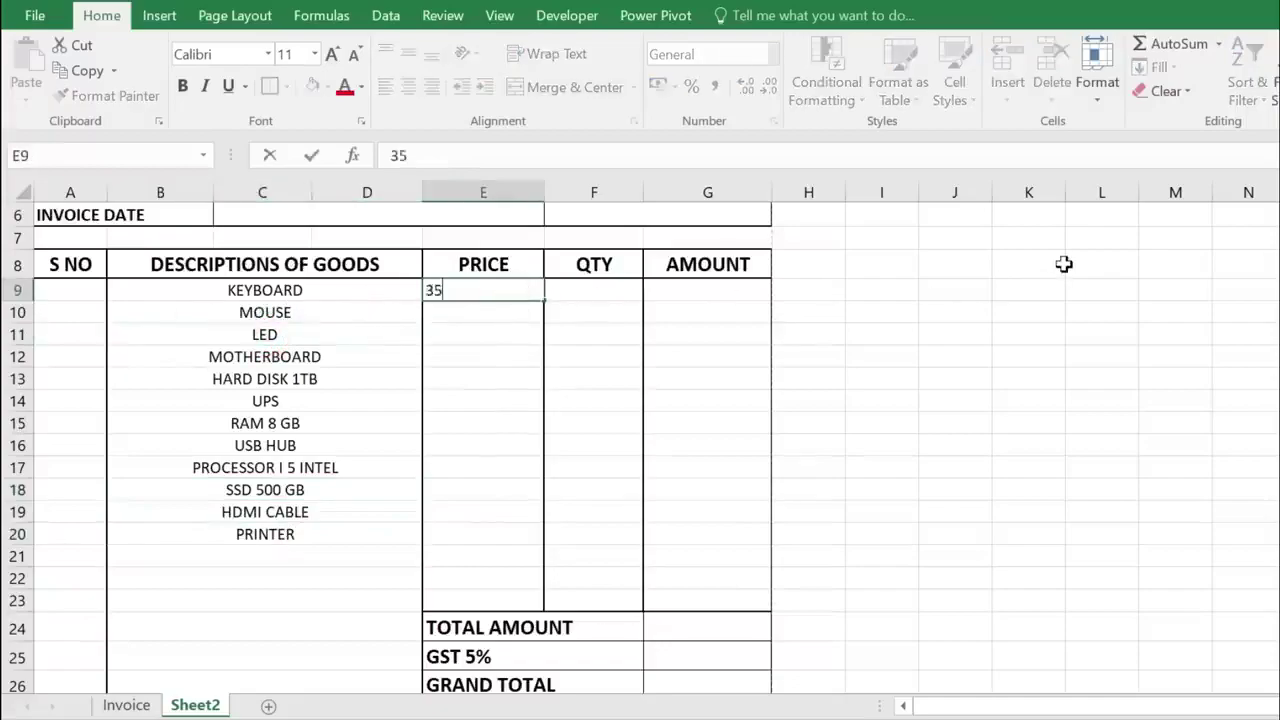
key("Return")
type("300")
key("Return")
type("6800 6500 3200 2500 3500 500 12500")
key("Return")
type("3500")
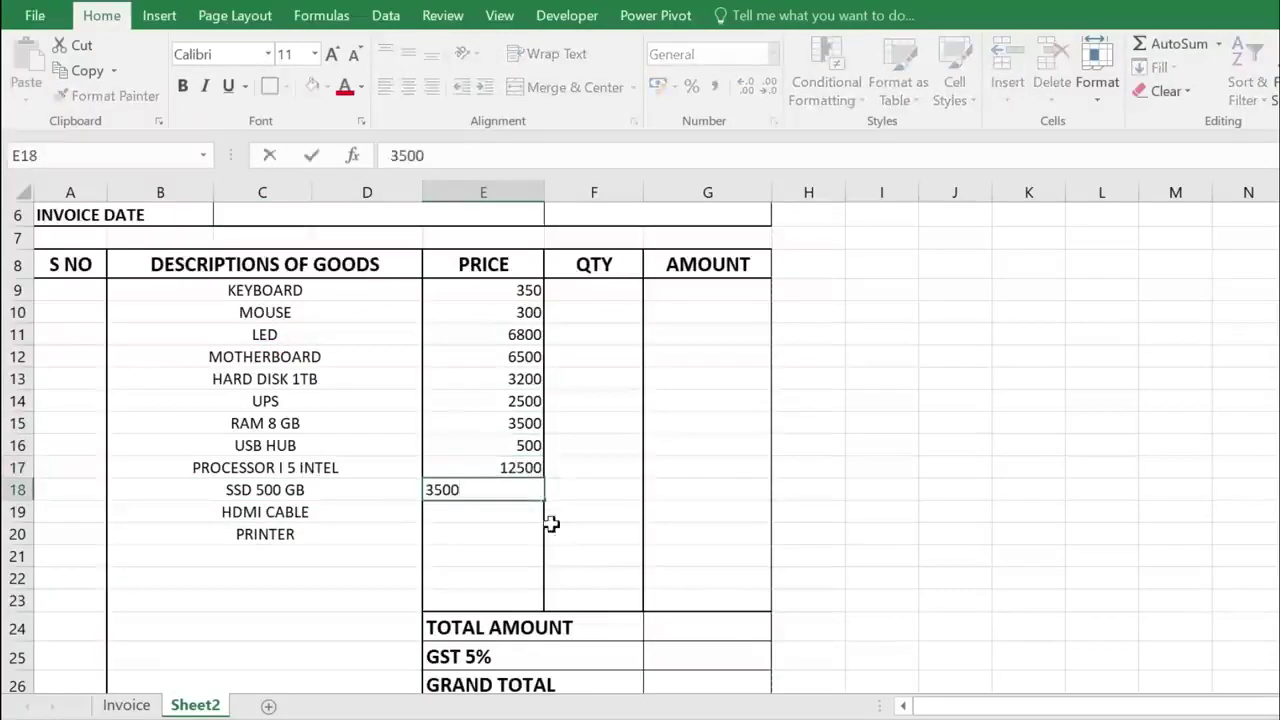
key("Return")
type("200")
key("Return")
type("14500")
- Enter quantities 2, 3, 1, 1, 1, 1, 1, 2, 1, 1, 4, 1 in F9:F20
left_click(594, 290)
type("2")
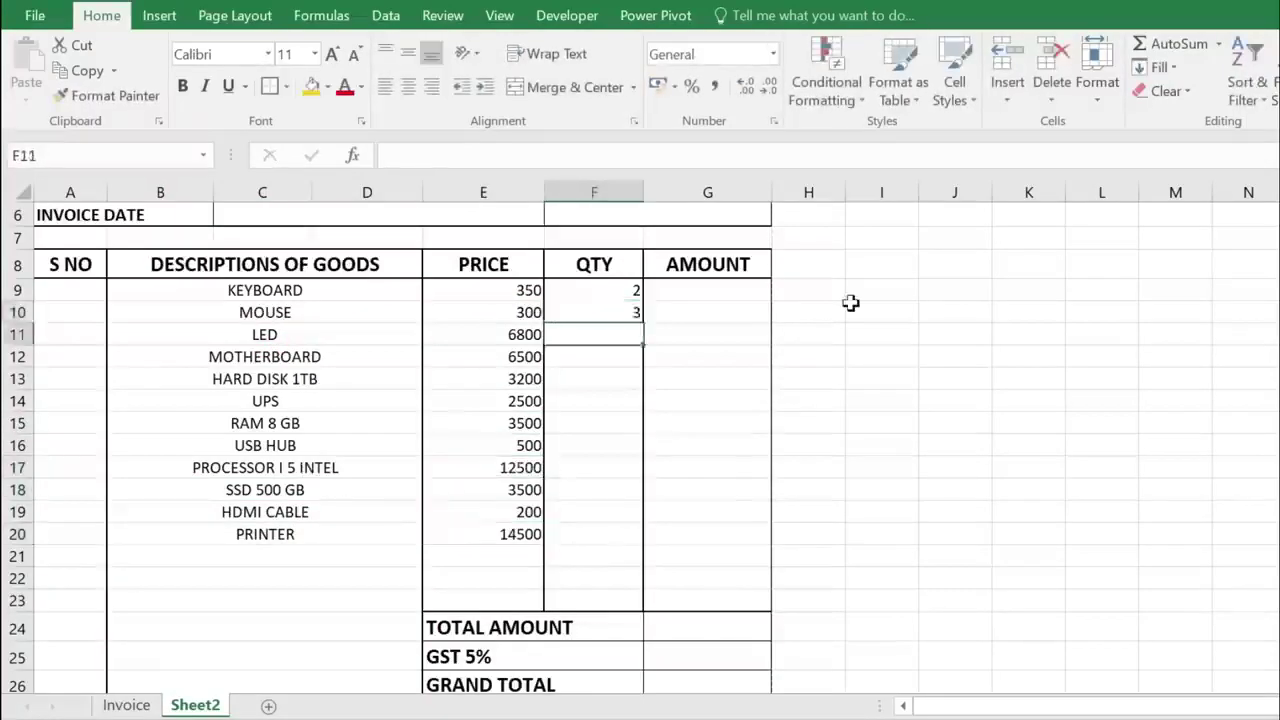
type(" 3 1 1 1 1 1 2 1 1 4 1")
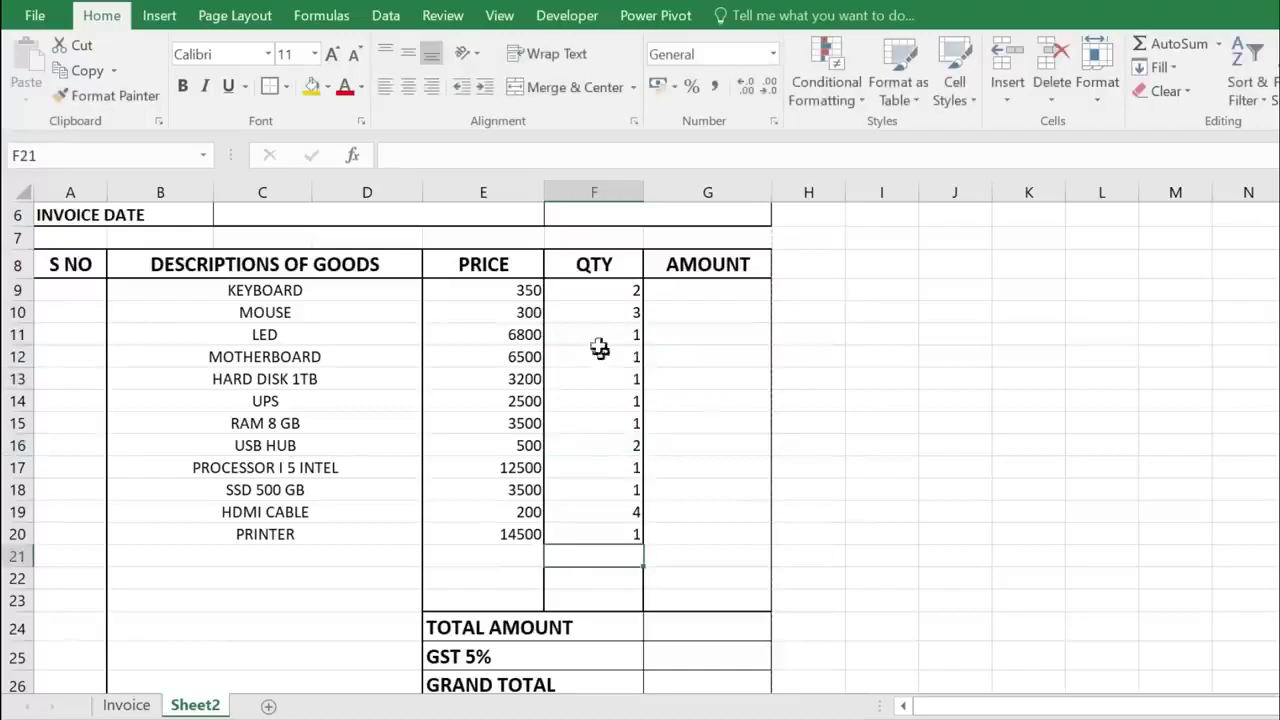
left_click_drag(515, 292, 517, 532)
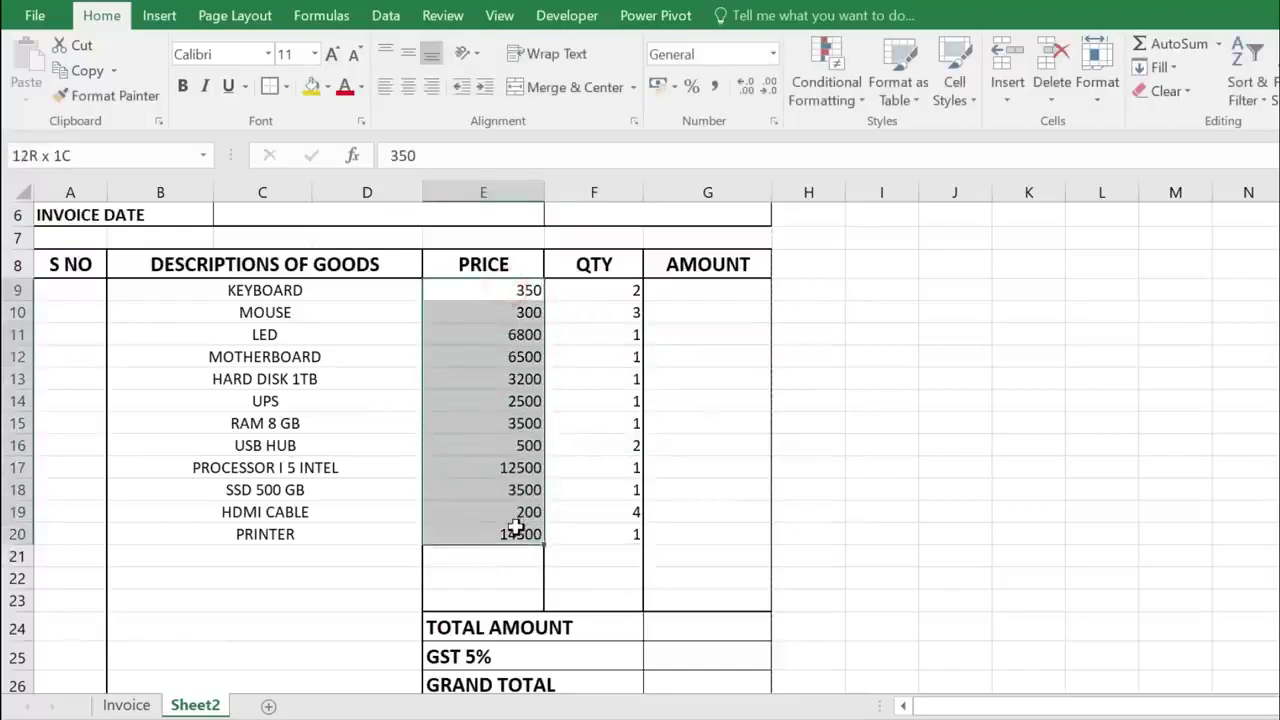
left_click(613, 298)
left_click_drag(613, 298, 619, 540)
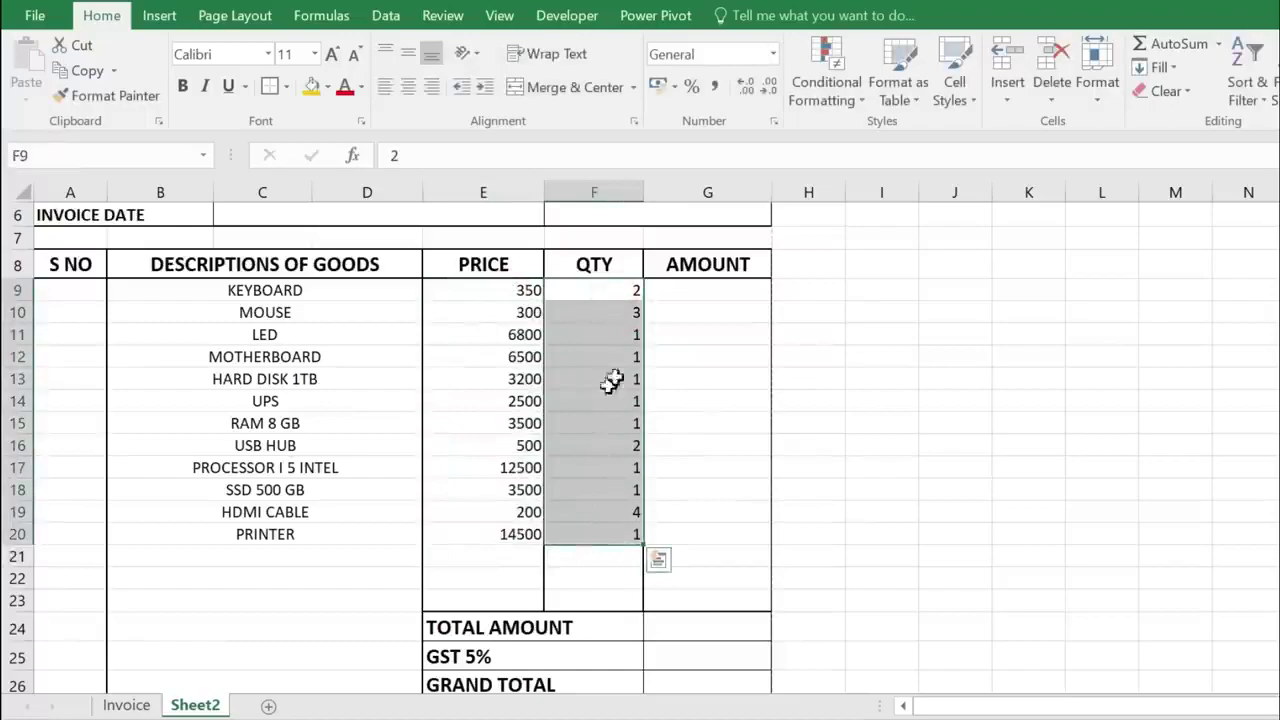
left_click(603, 290)
left_click(500, 288)
left_click(608, 291)
left_click(732, 290)
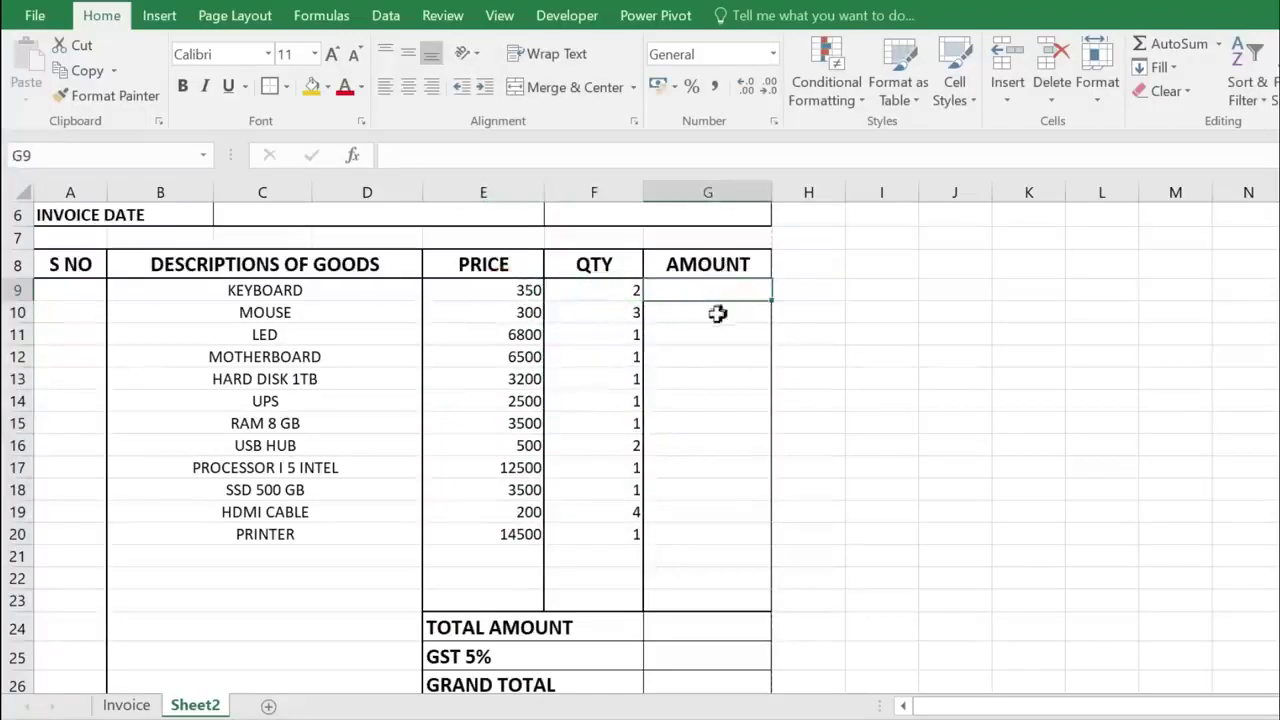
- Enter =E9*F9 in G9 and fill it down to G20 for each item's amount
left_click(291, 288)
left_click(729, 291)
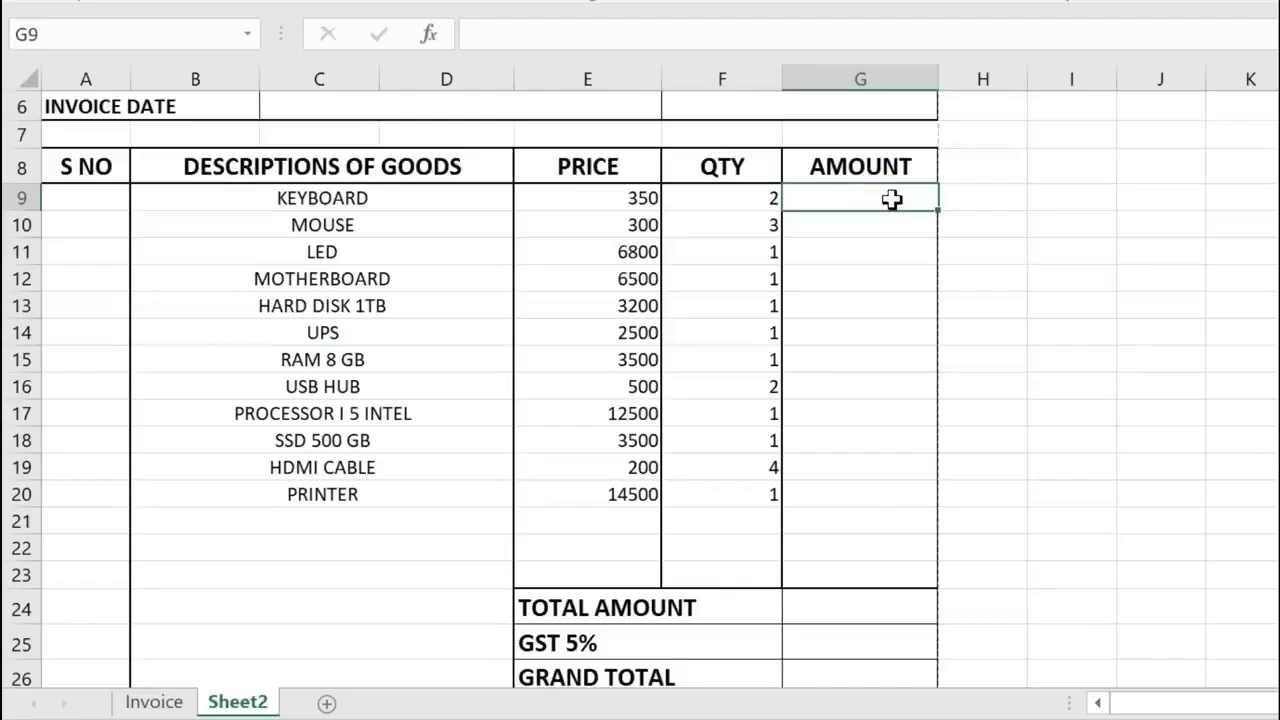
type("=")
left_click(636, 196)
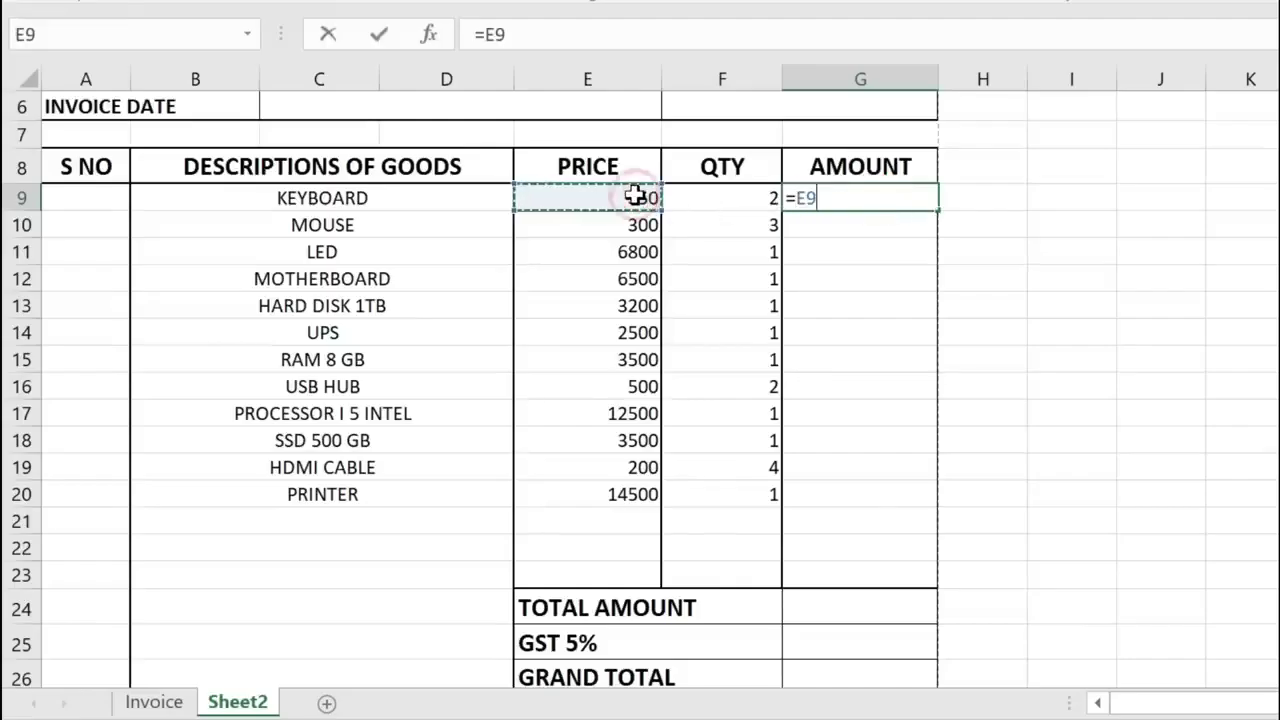
type("*")
left_click(734, 198)
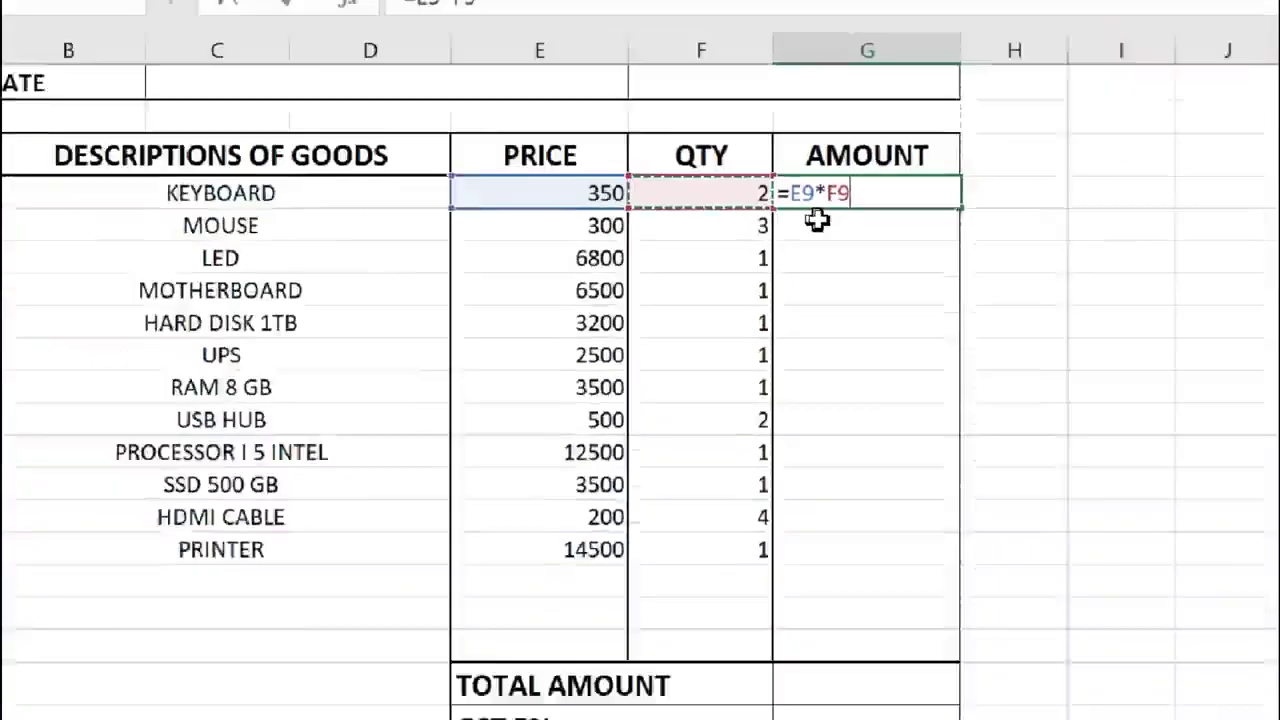
key("ctrl+Return")
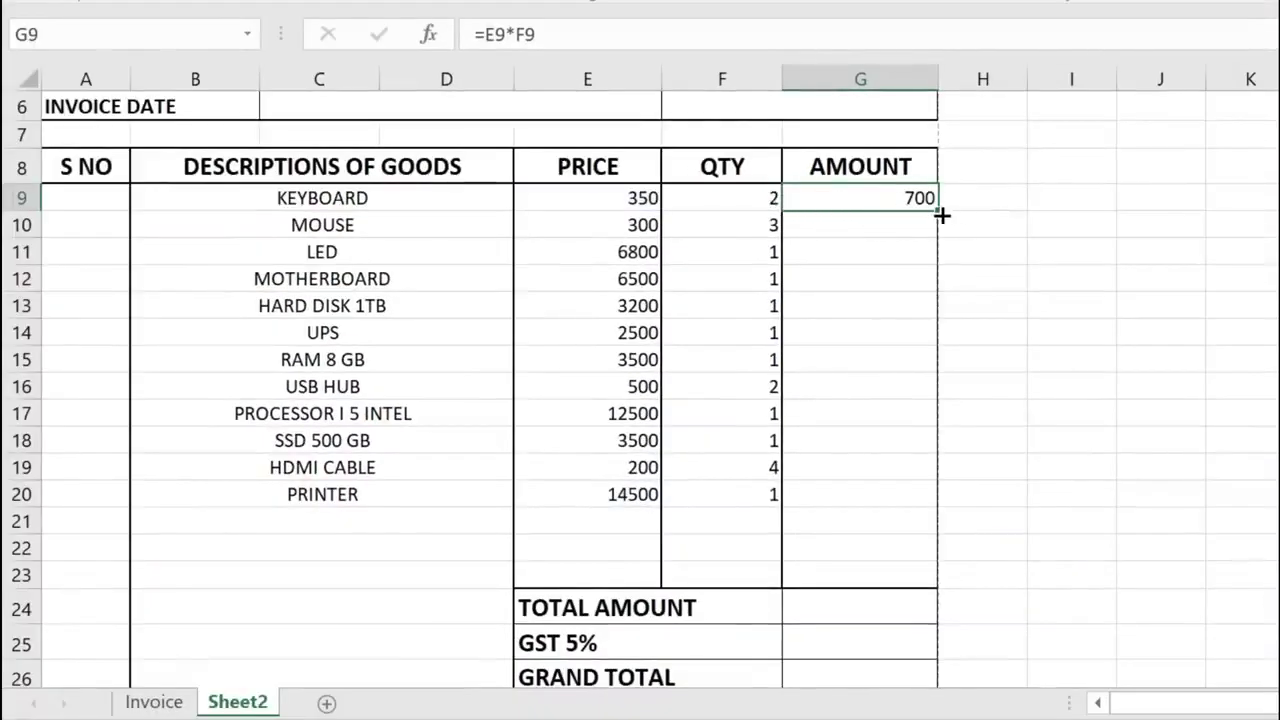
left_click_drag(934, 213, 923, 503)
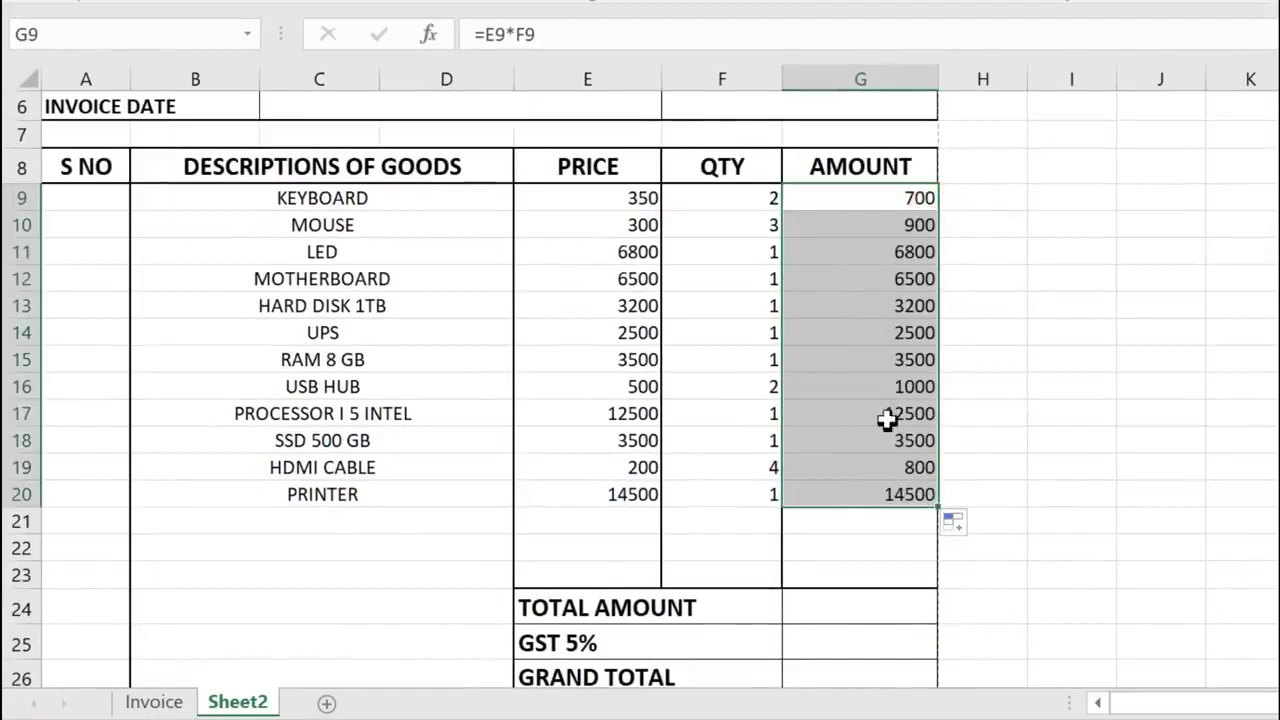
scroll(883, 427, "down", 1)
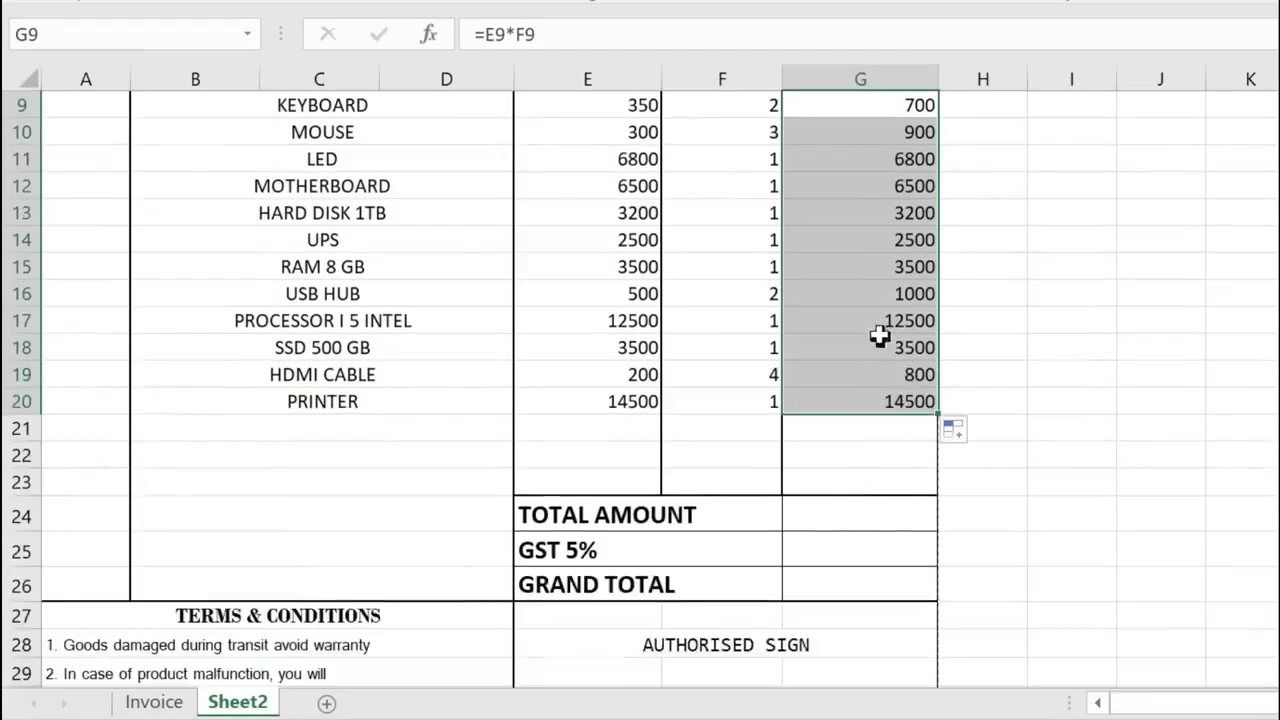
left_click(854, 522)
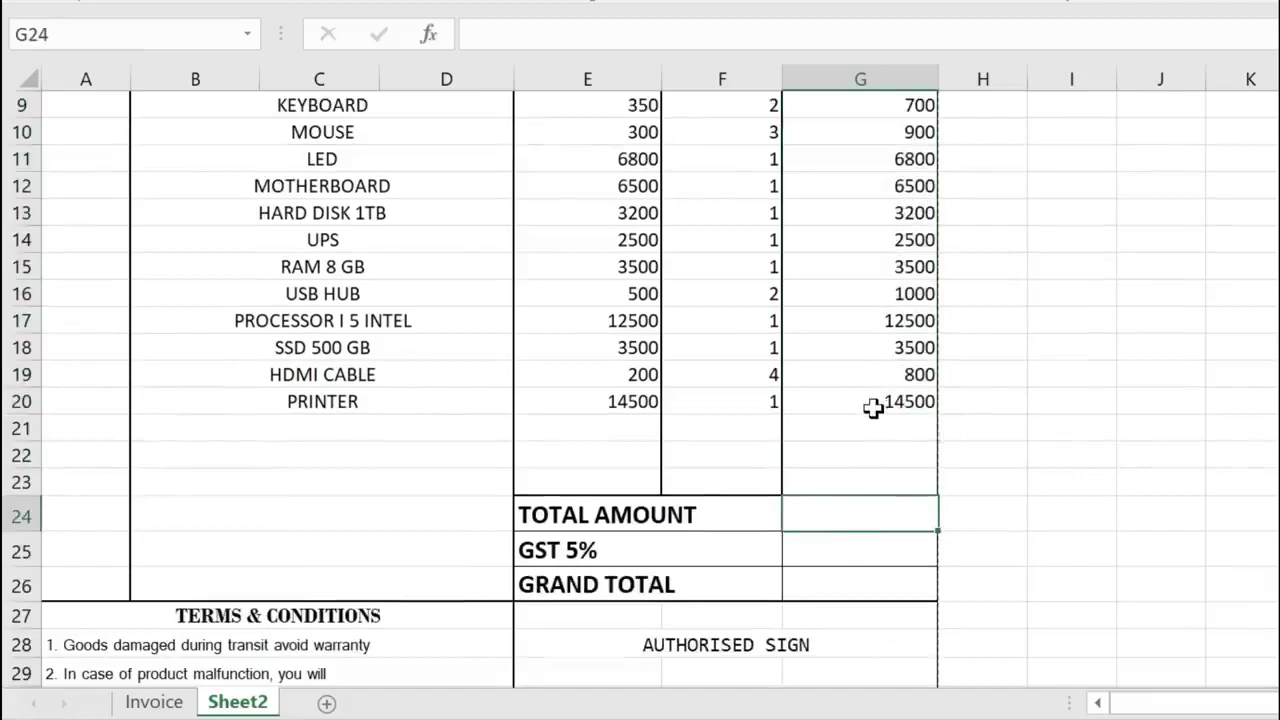
- Total the amounts with =SUM(G9:G20) in G24, giving 56400
scroll(873, 407, "up", 1)
type("=SUM(")
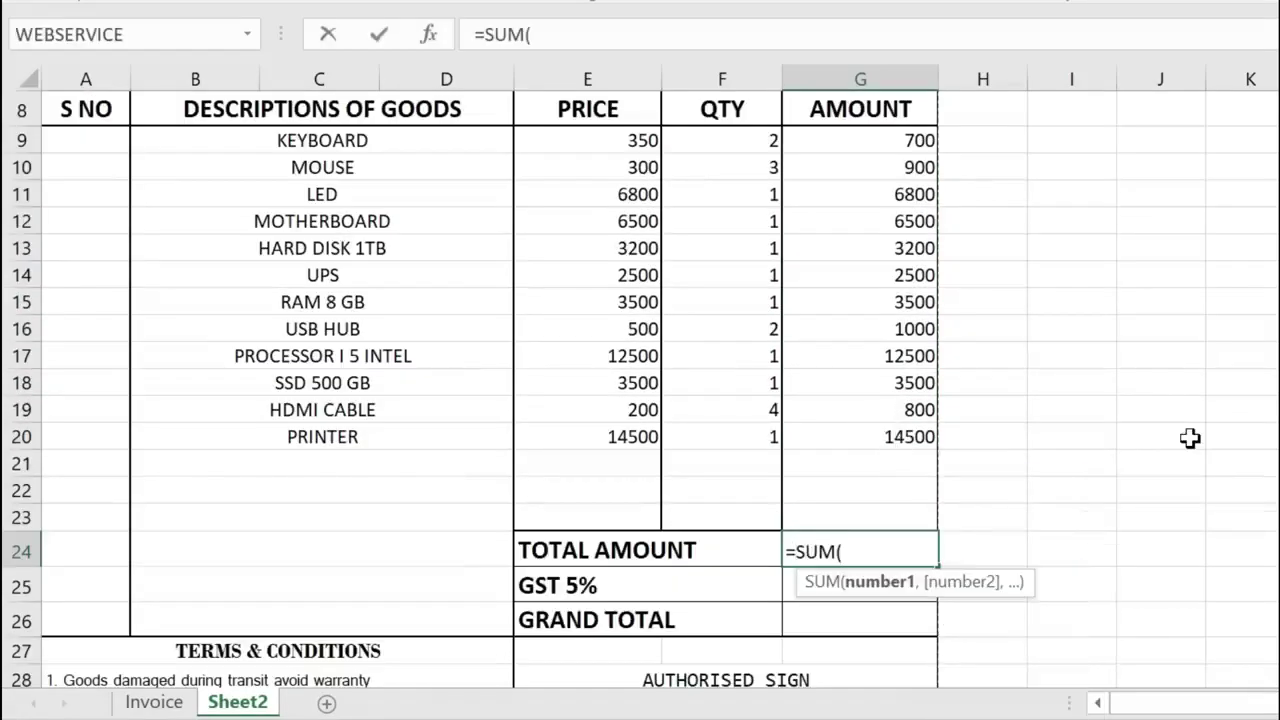
left_click_drag(888, 140, 893, 437)
type(")")
key("Return")
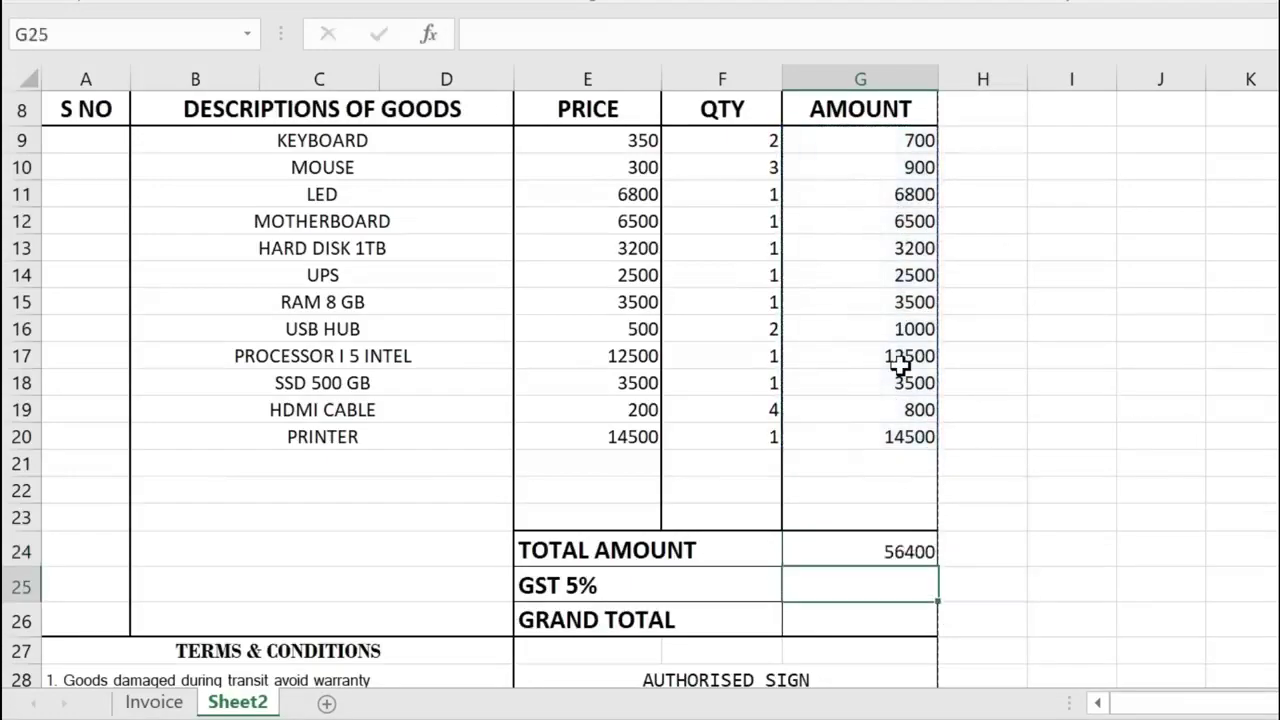
left_click(890, 557)
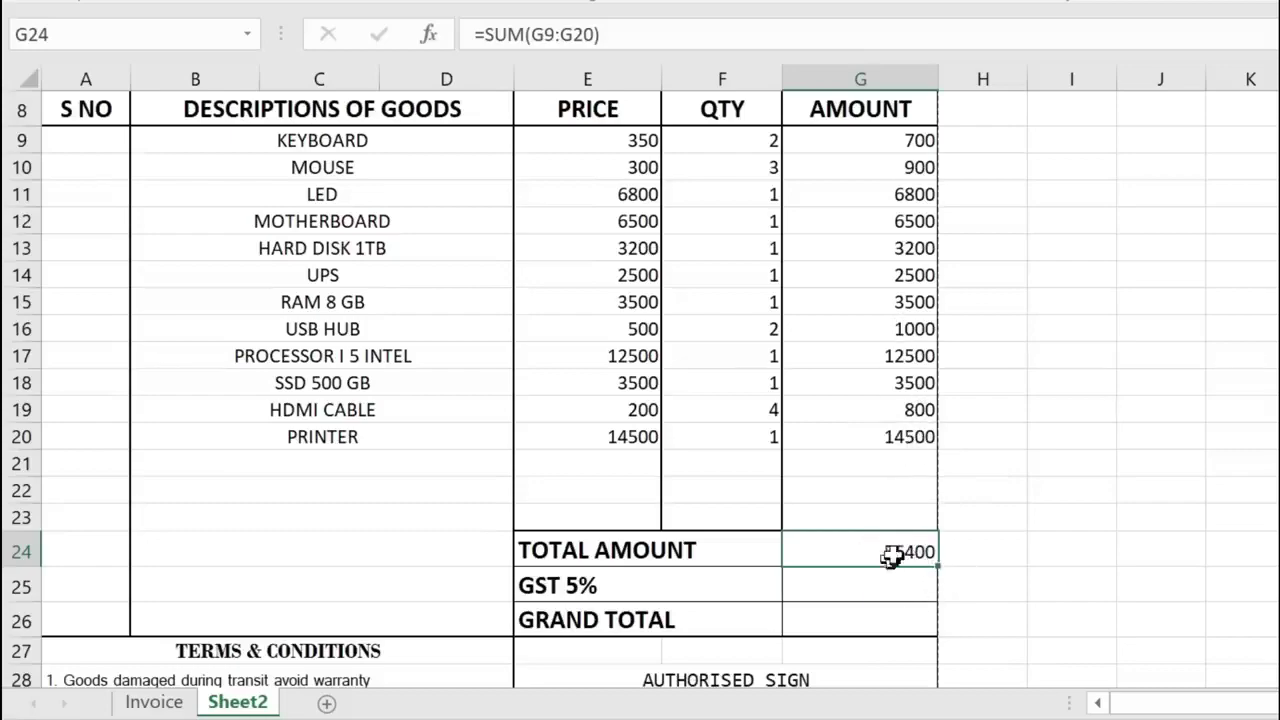
- Enter =SUMPRODUCT(E9:E20,F9:F20) in H24 and compare it with the SUM total
left_click(981, 548)
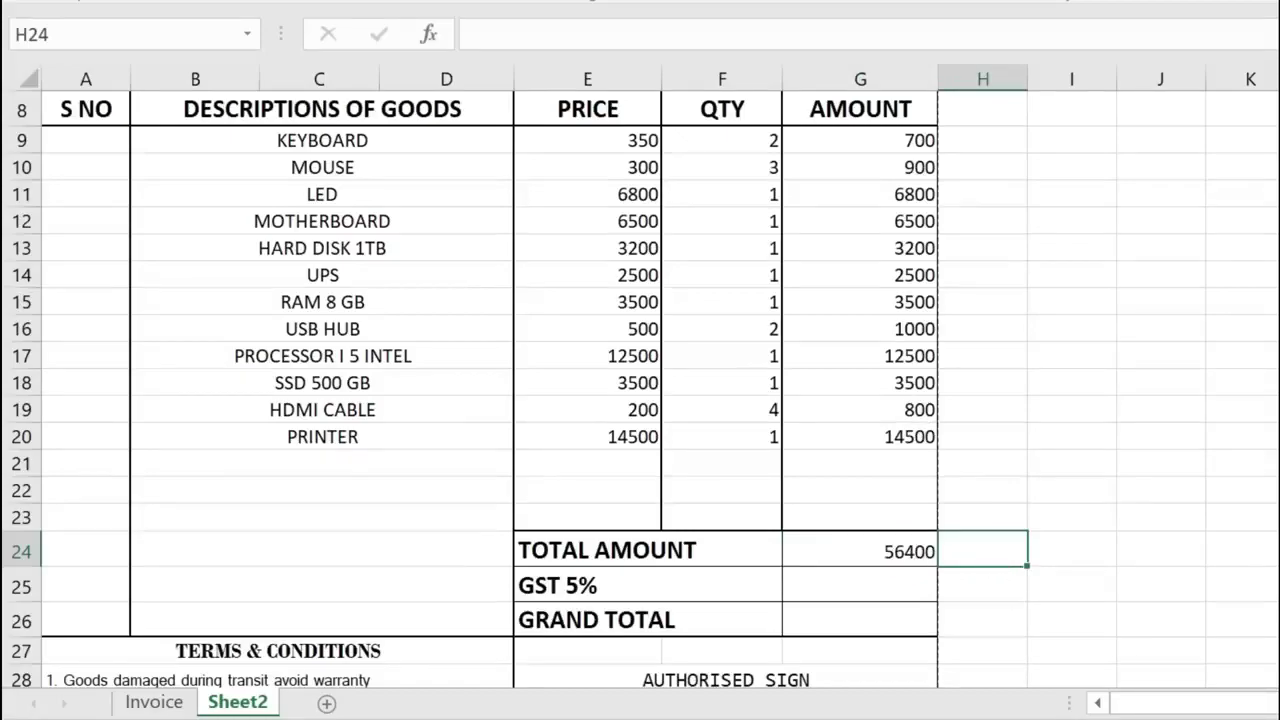
type("=SUMPRO")
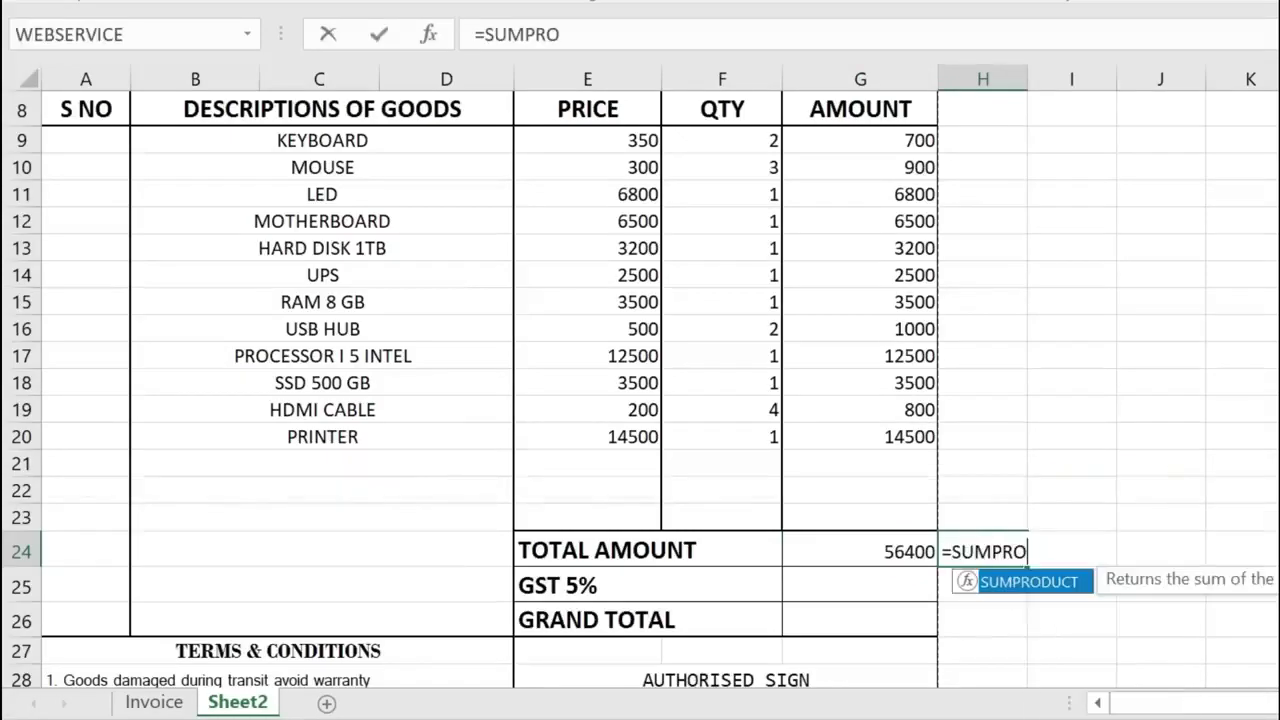
key("Tab")
left_click(607, 150)
left_click_drag(609, 158, 590, 440)
type(",")
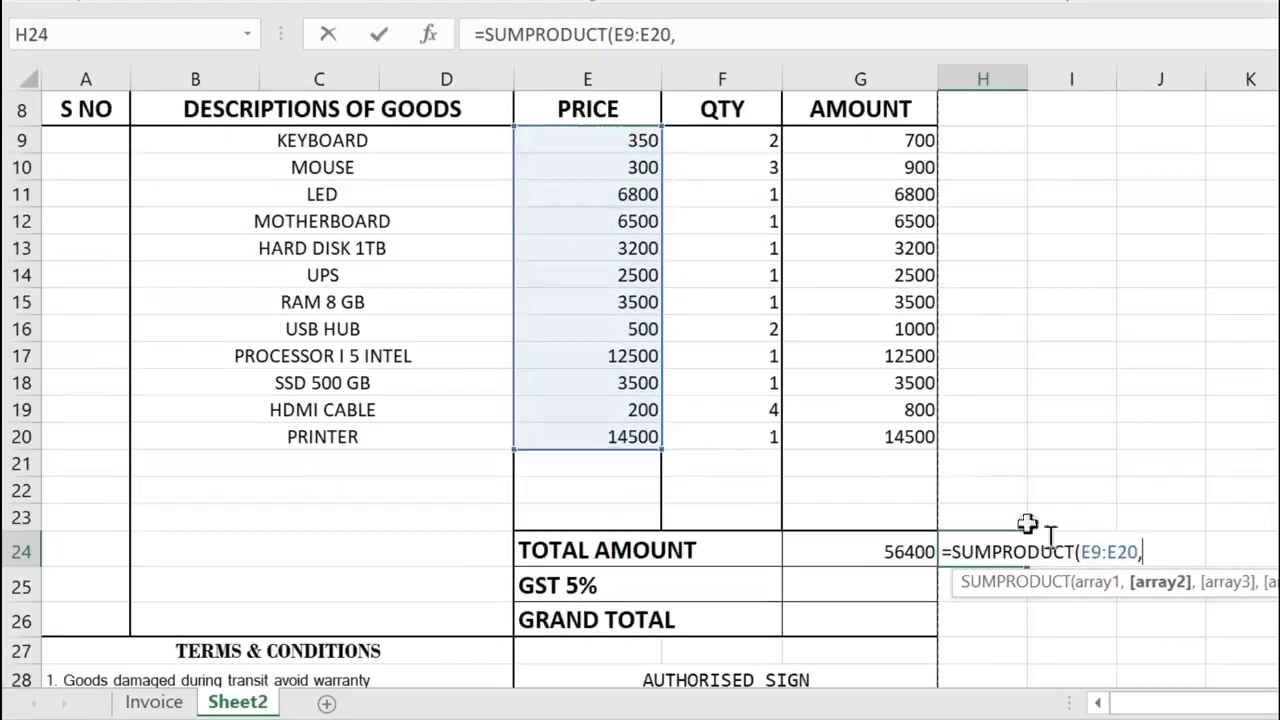
left_click_drag(742, 140, 746, 437)
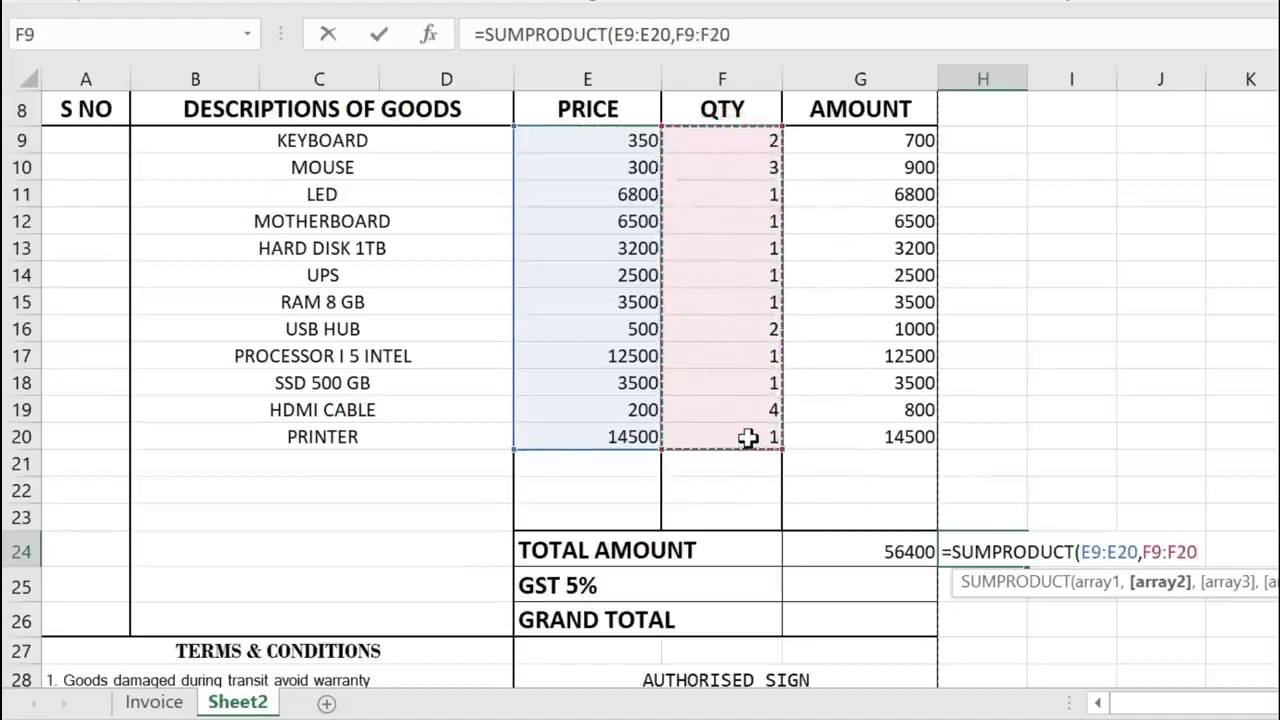
key("Return")
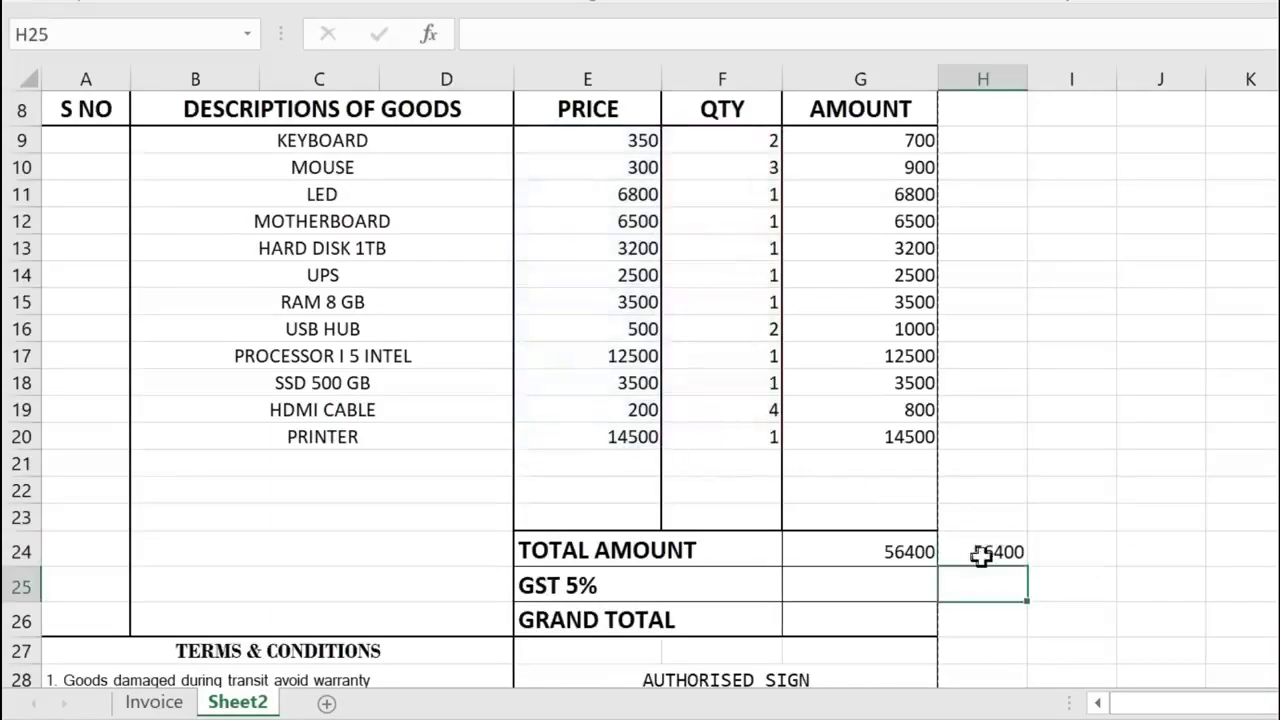
left_click(979, 553)
left_click(912, 553)
left_click_drag(878, 138, 912, 440)
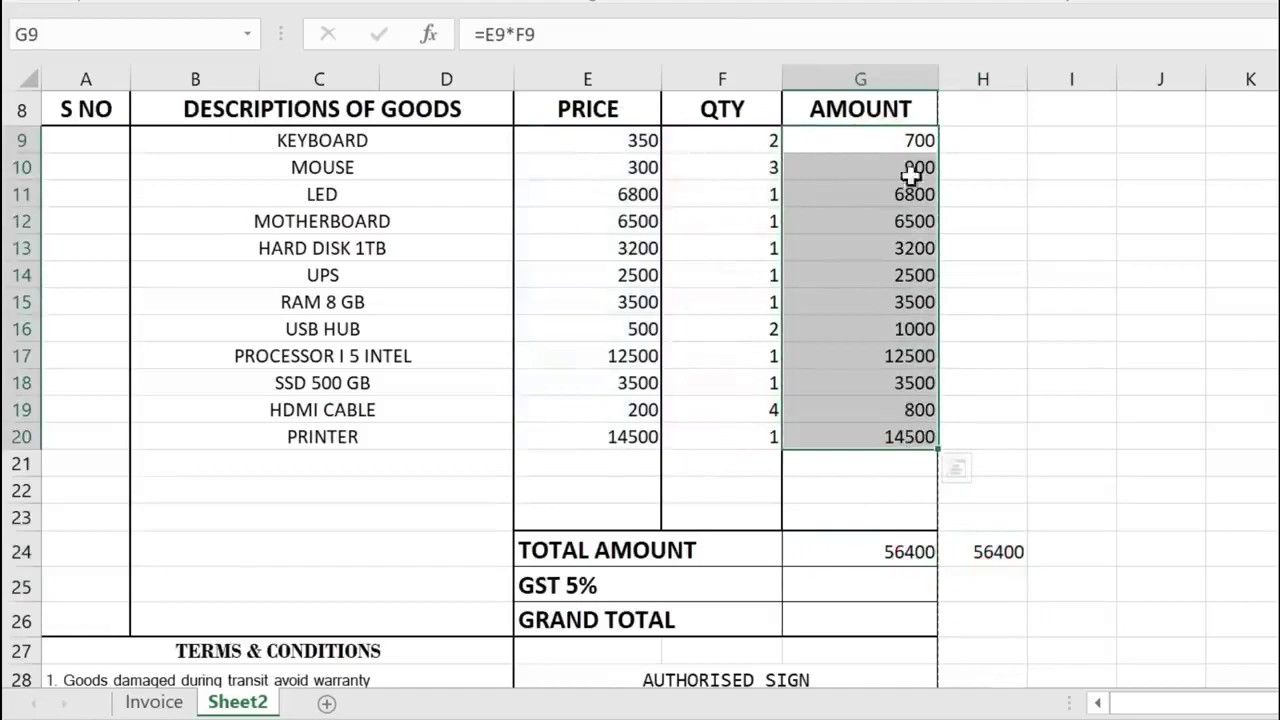
left_click(991, 551)
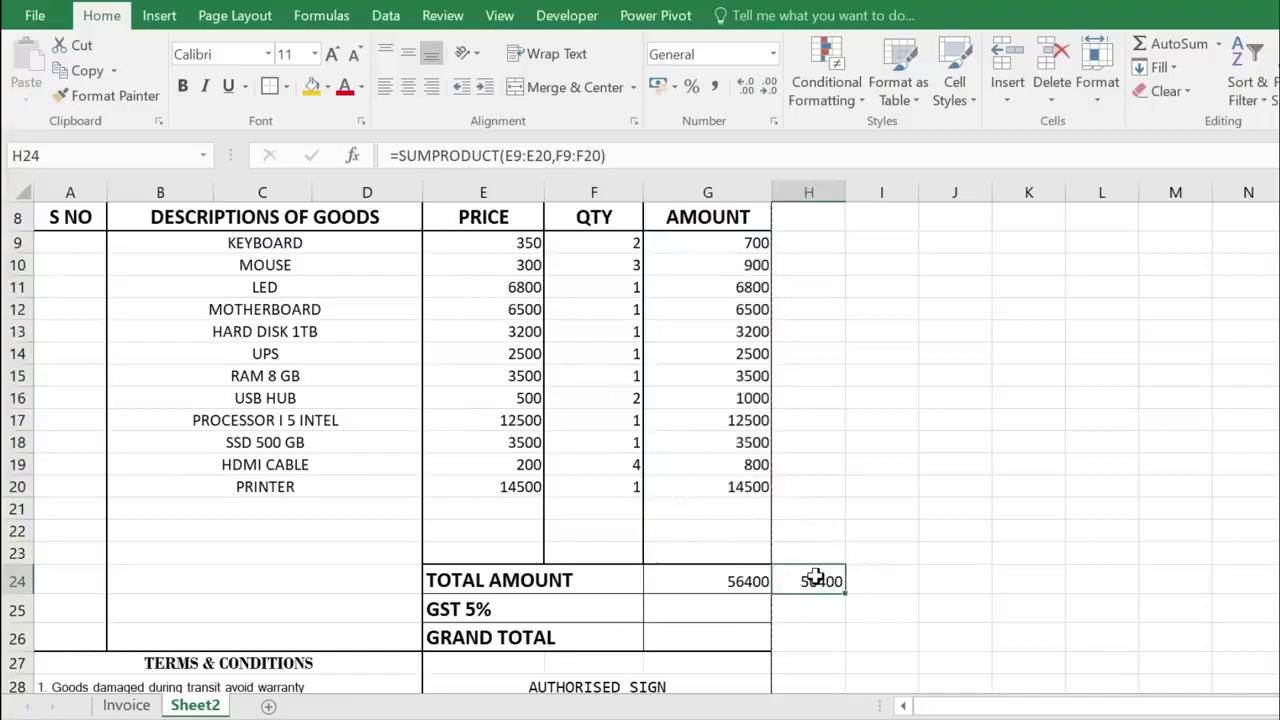
- Enter the customer's name in C5, =TODAY() in C6, and invoice number 101 in F6
left_click(707, 580)
scroll(400, 420, "up", 2)
left_click(266, 294)
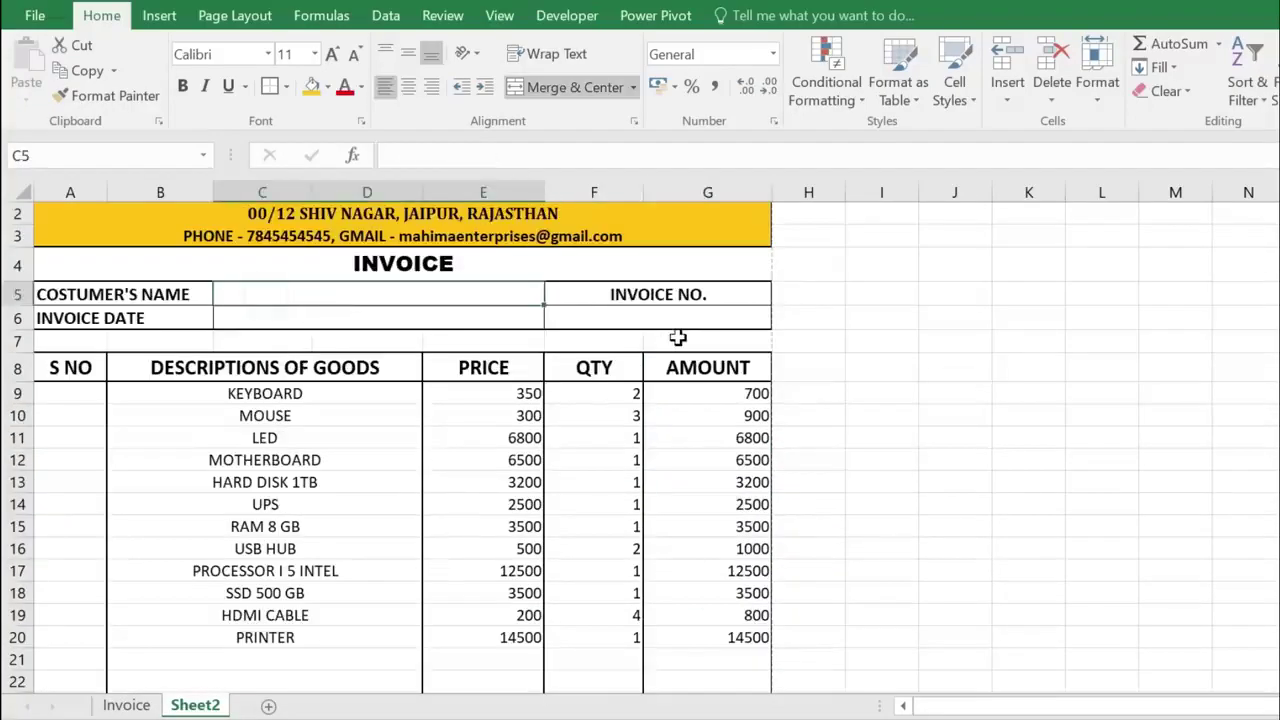
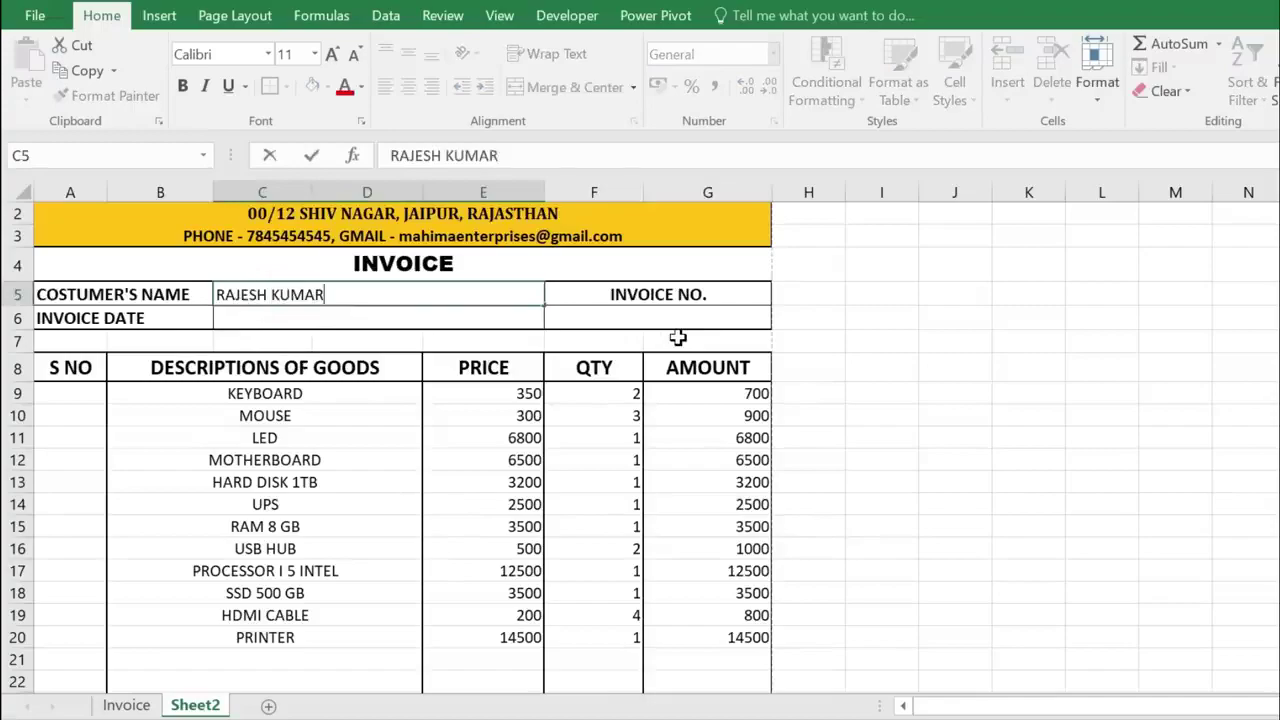
key("Return")
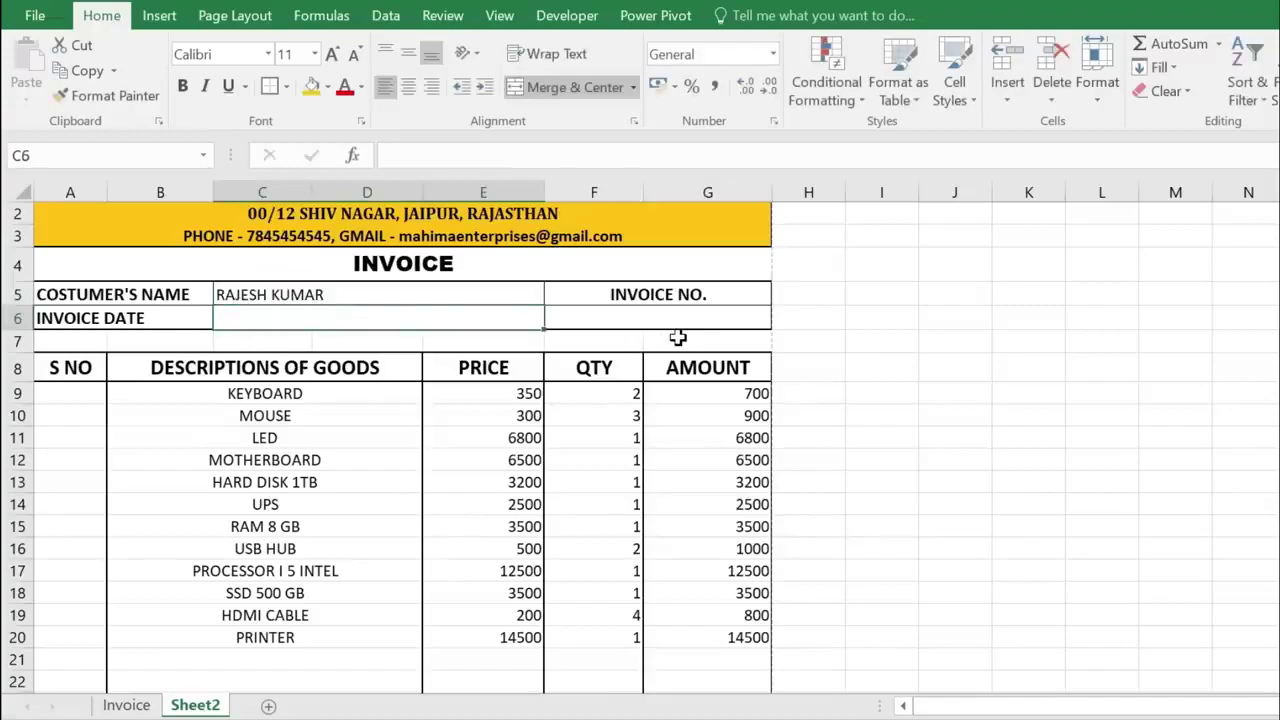
type("=TODAY()")
key("Return")
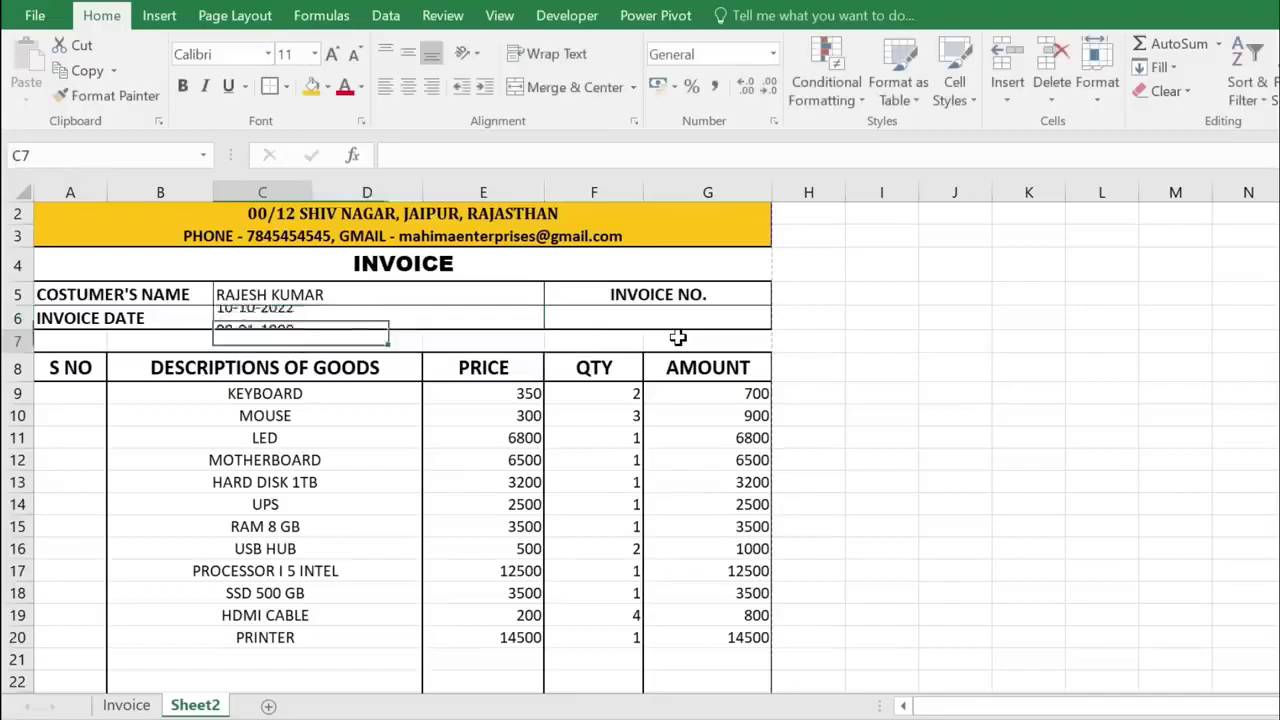
left_click(590, 318)
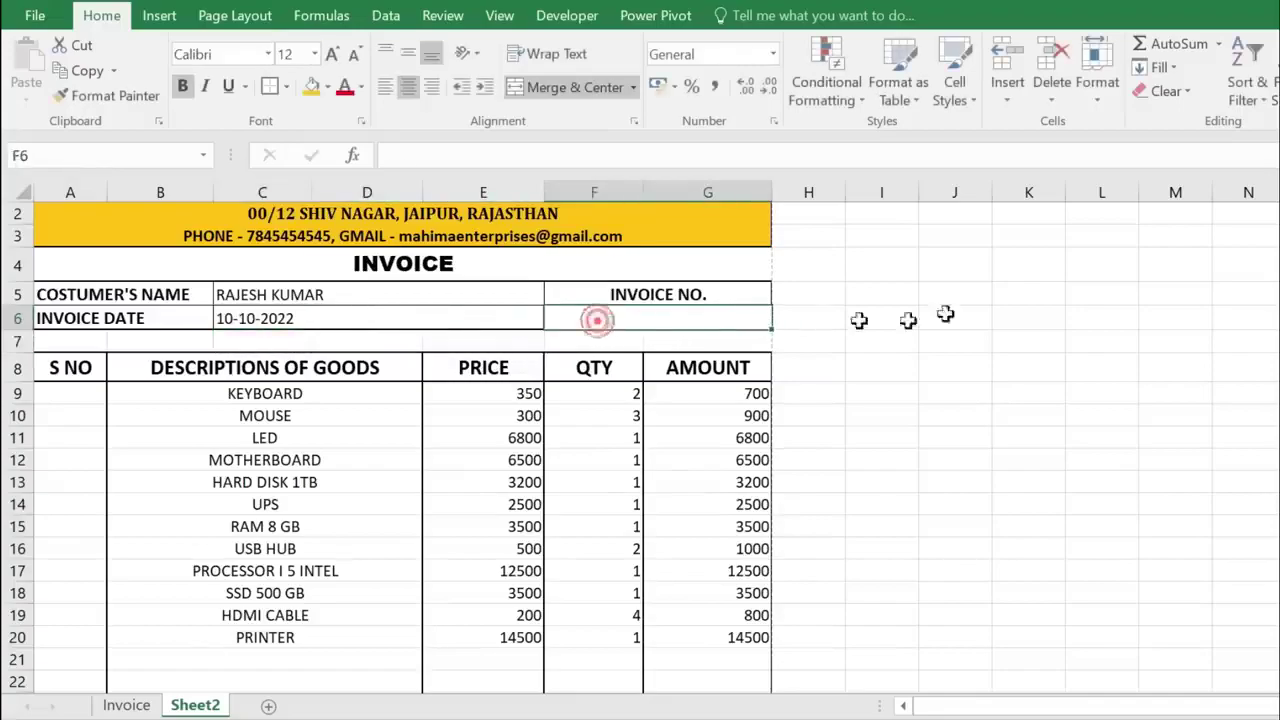
type("101")
key("Return")
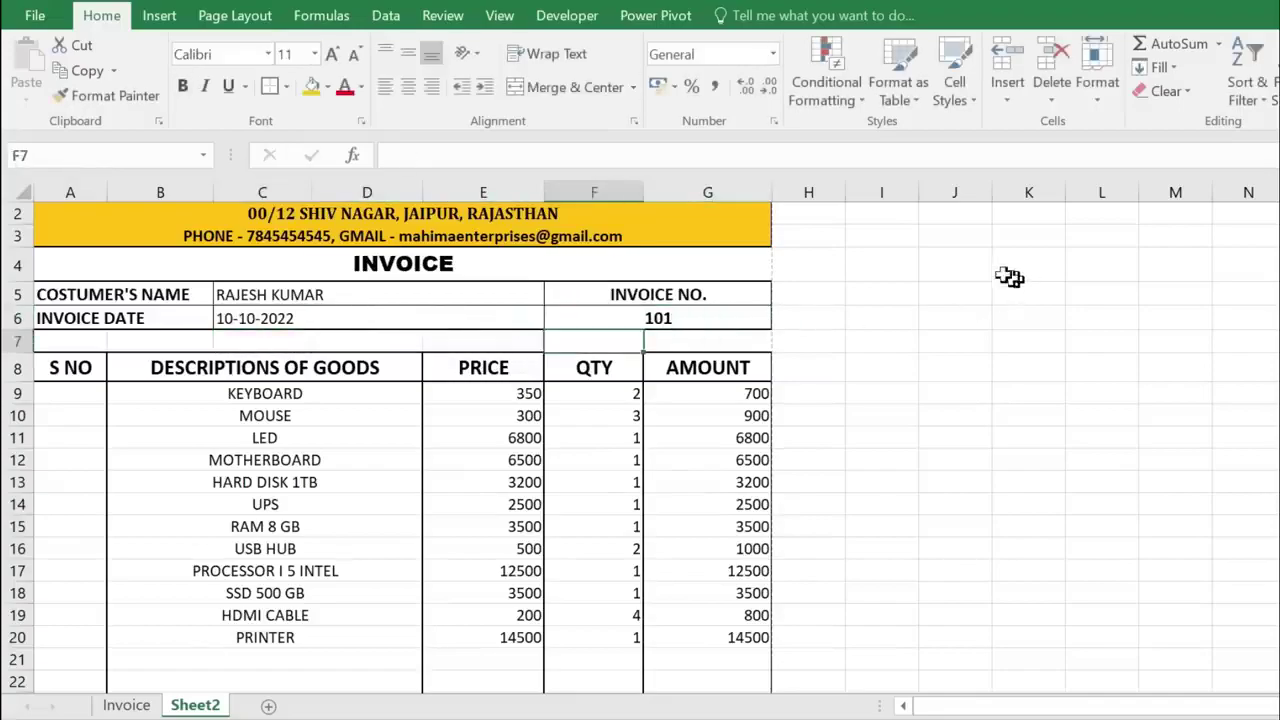
scroll(420, 380, "down", 1)
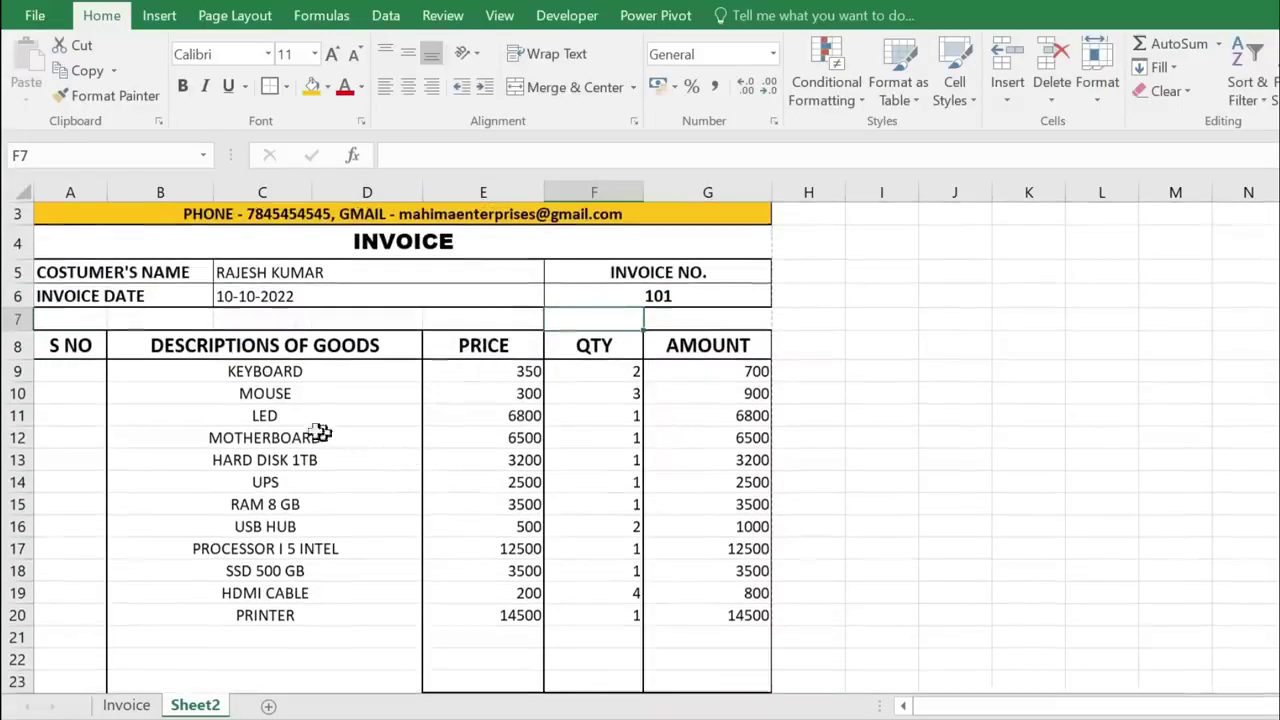
- Change the UPS and SSD 500 GB quantities to 0, dropping the total to 50400
left_click(289, 481)
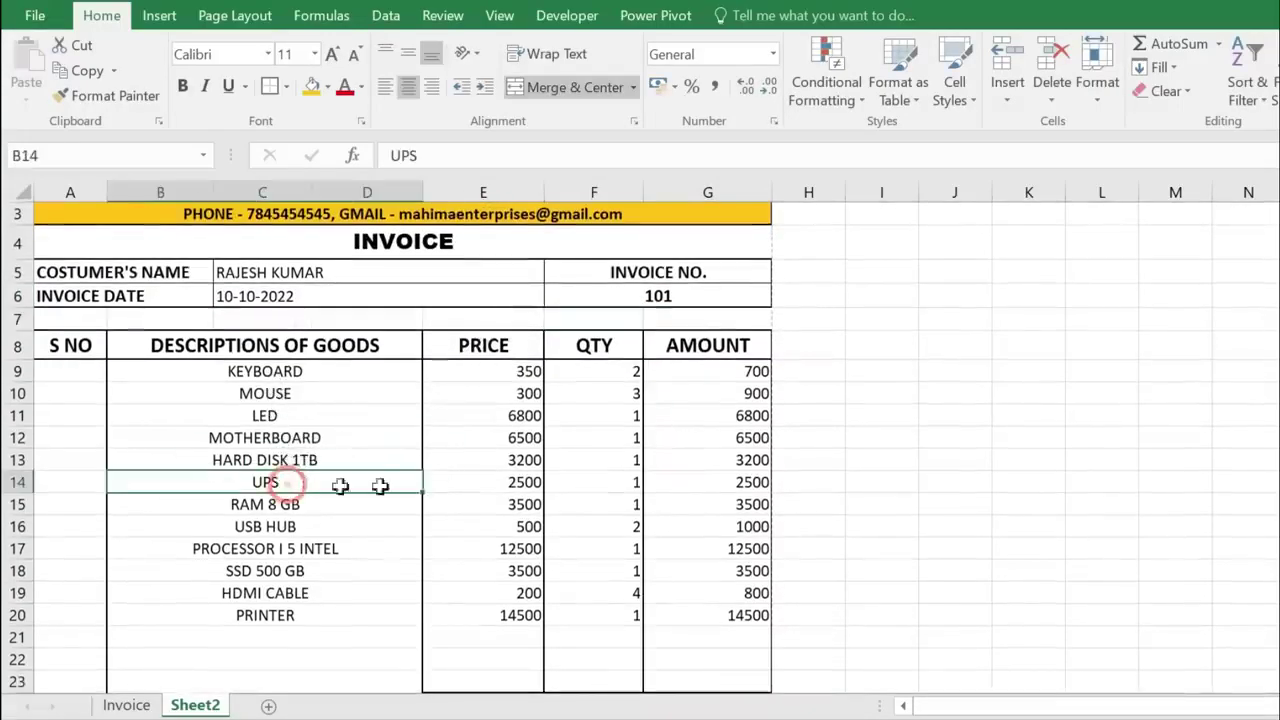
left_click(524, 479)
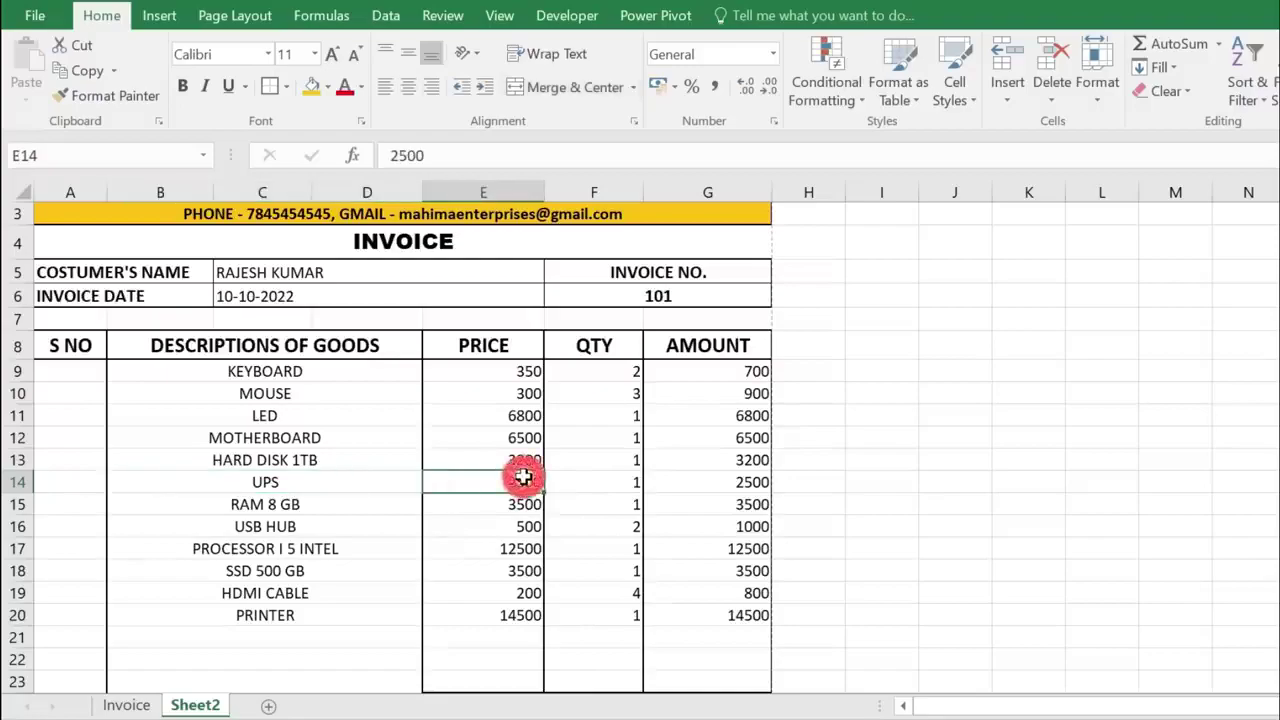
left_click(613, 487)
type("0")
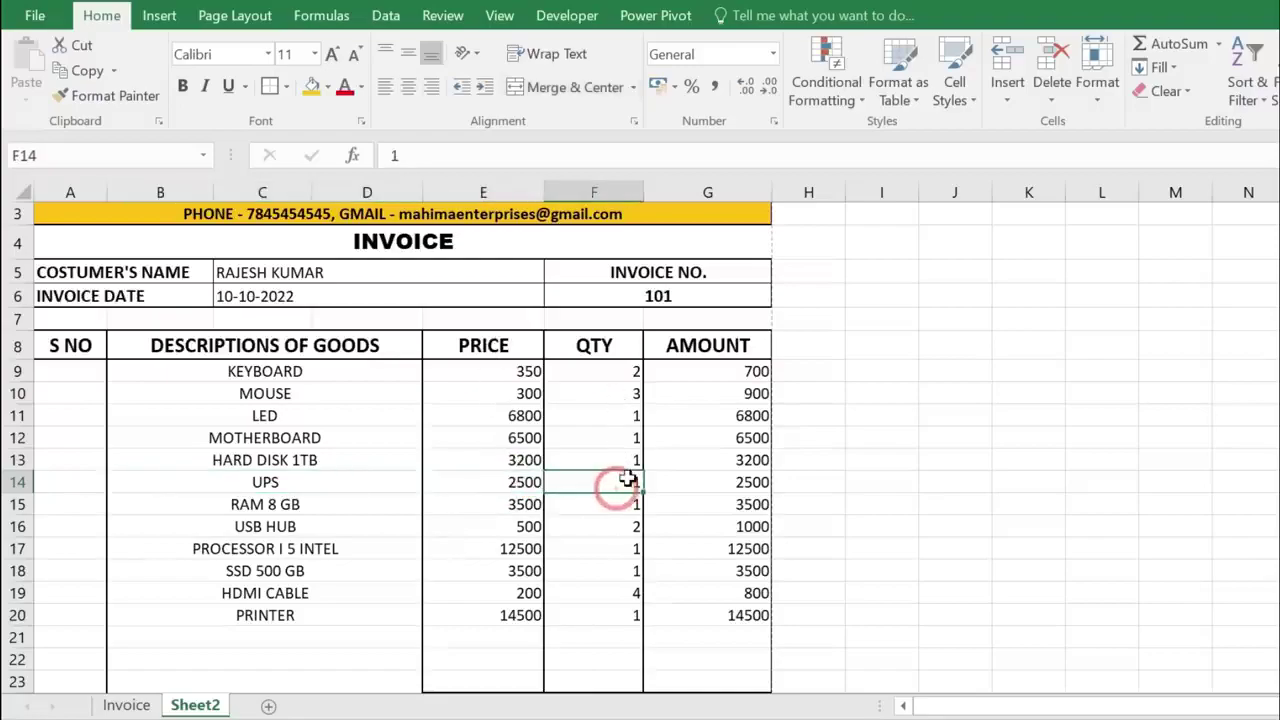
key("Return")
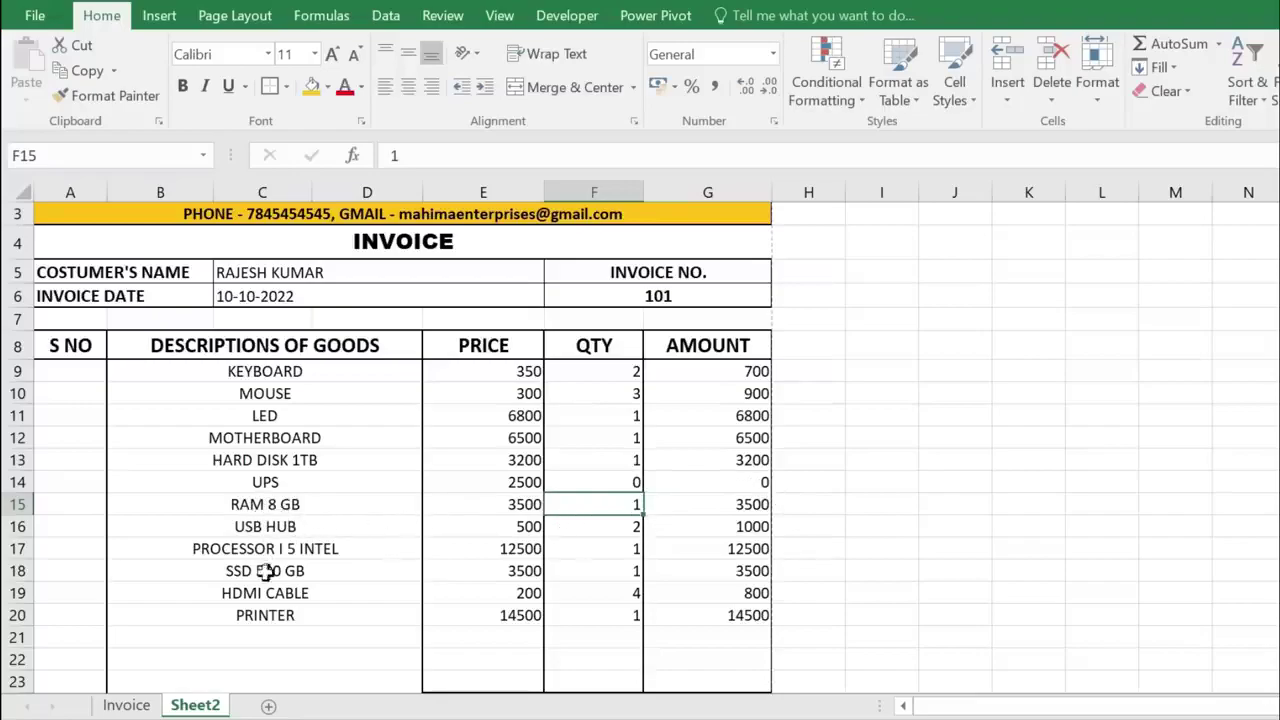
left_click(630, 571)
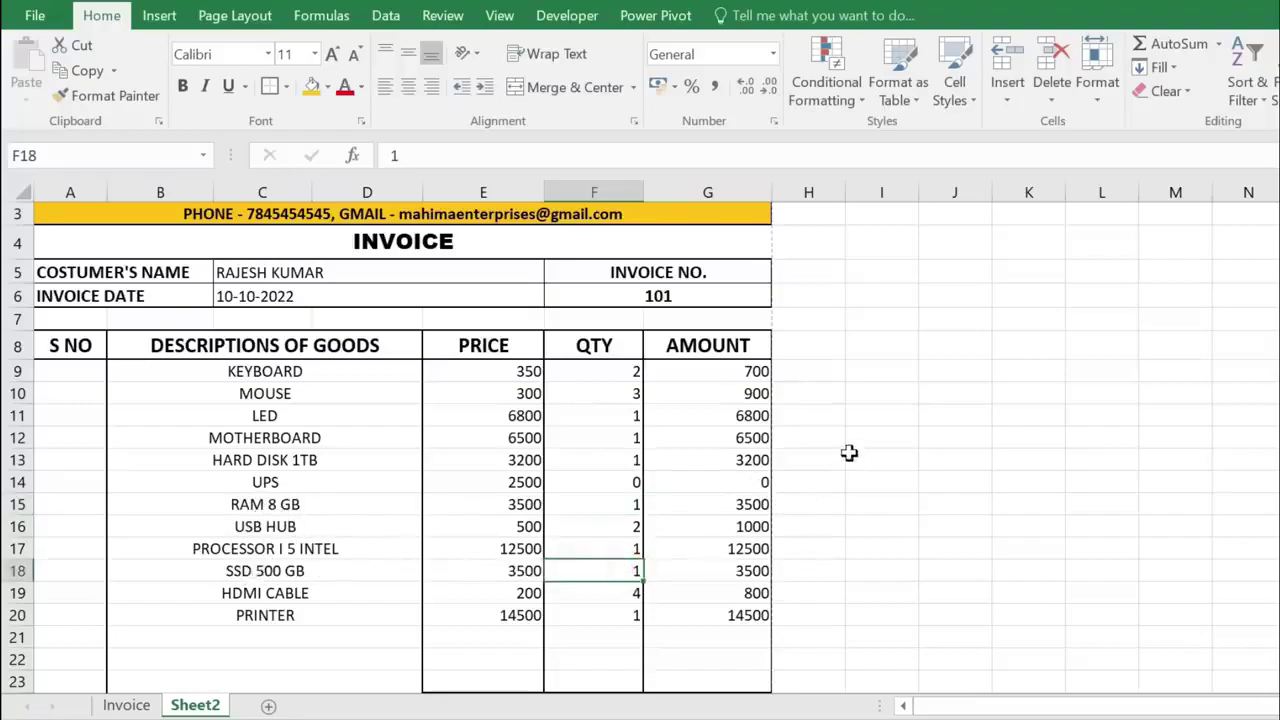
type("0")
key("Return")
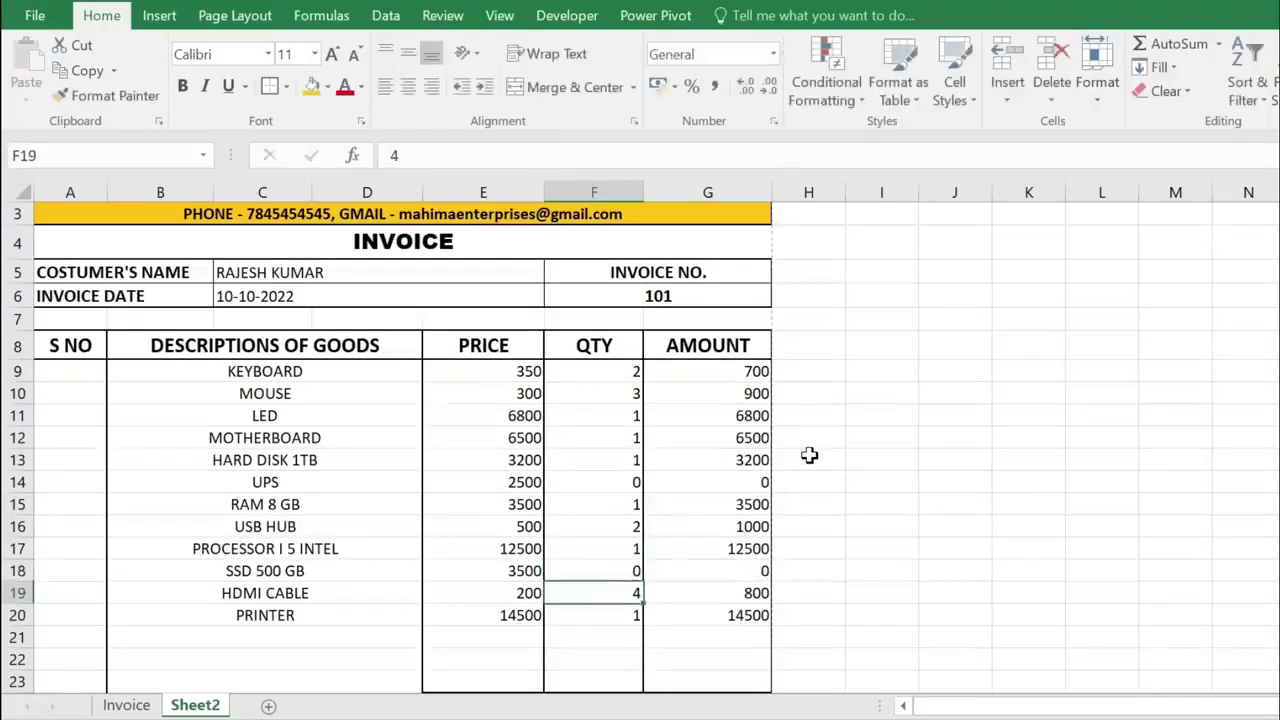
scroll(753, 585, "down", 2)
scroll(753, 590, "down", 1)
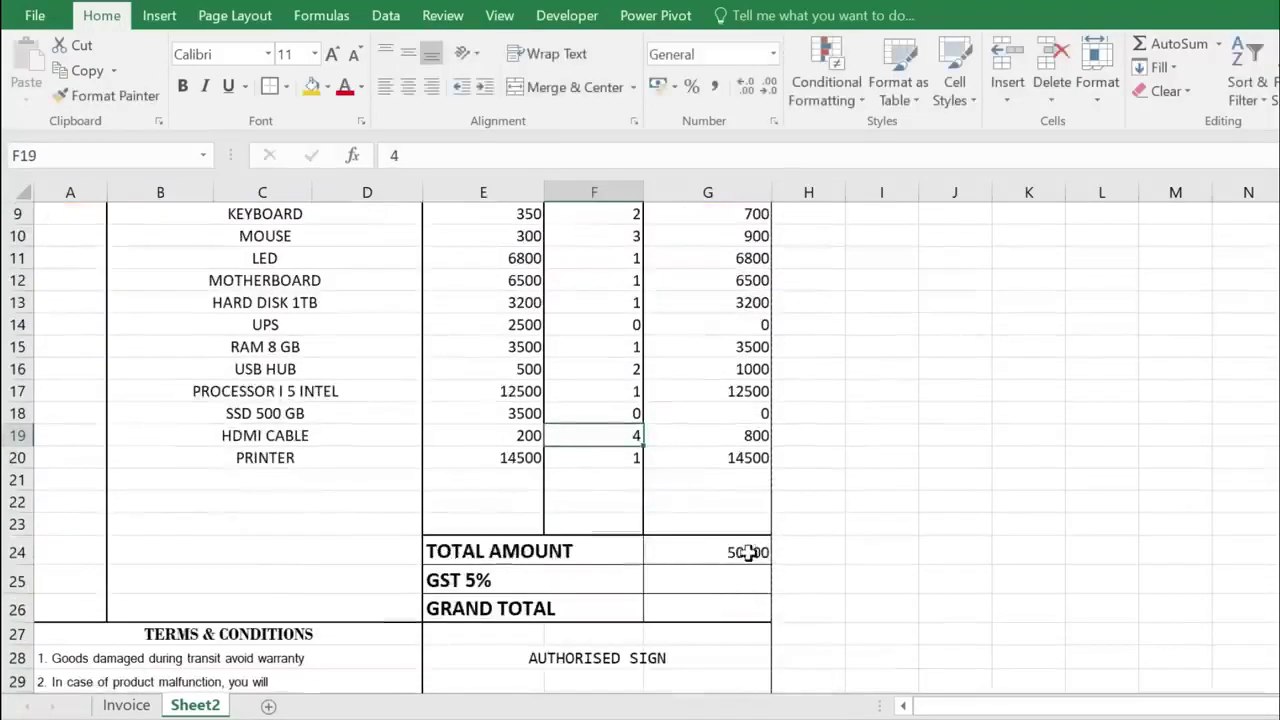
scroll(750, 552, "up", 1)
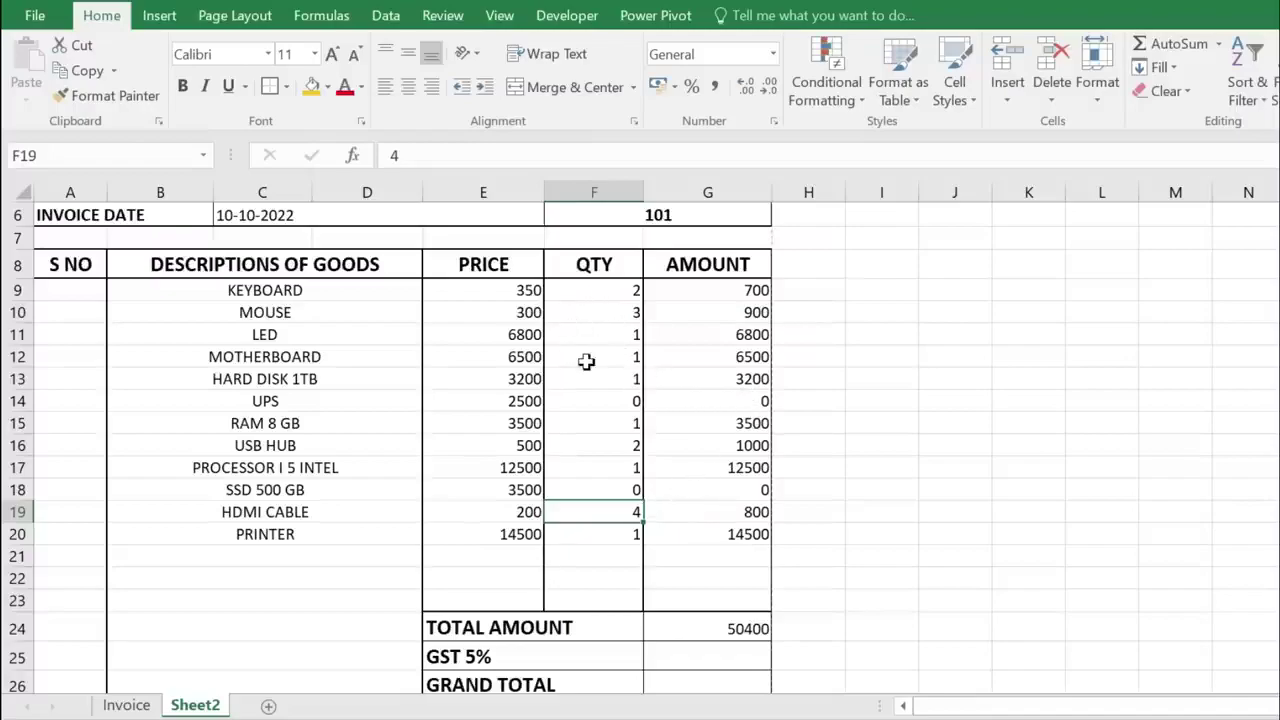
scroll(558, 372, "up", 2)
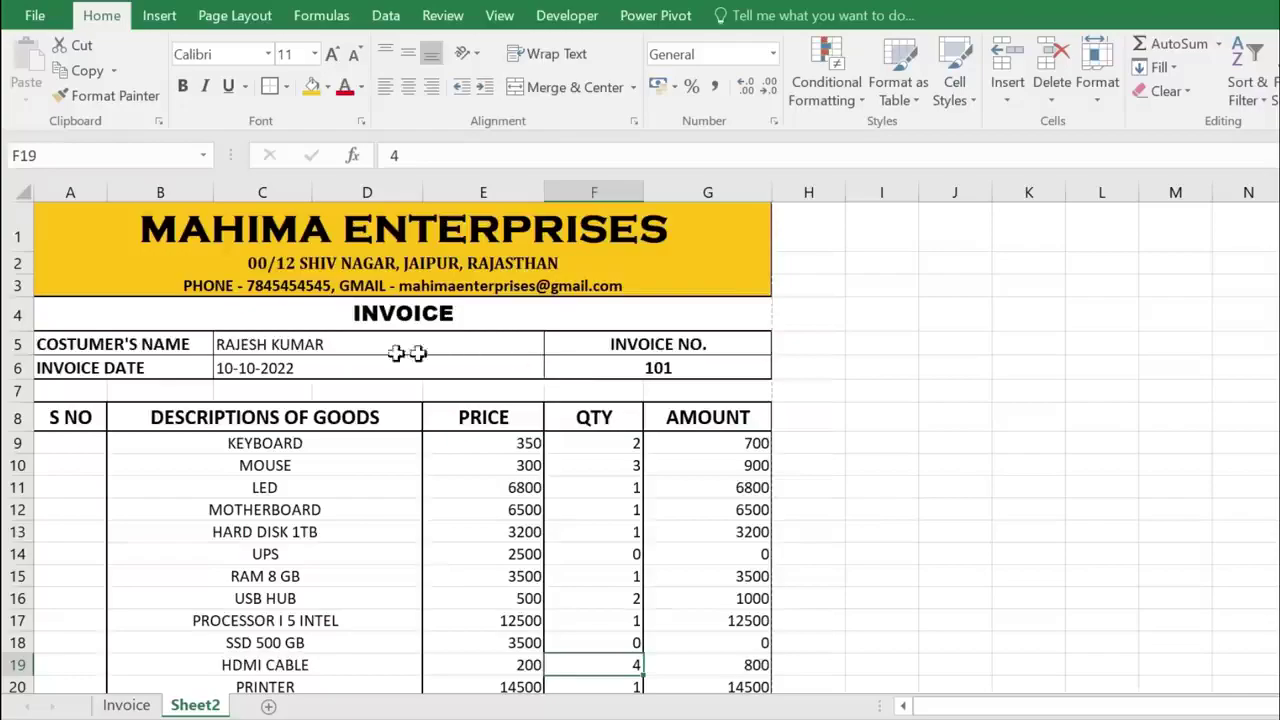
- Review the customer name, TODAY invoice date and invoice number 101 entries
left_click(272, 344)
left_click(333, 368)
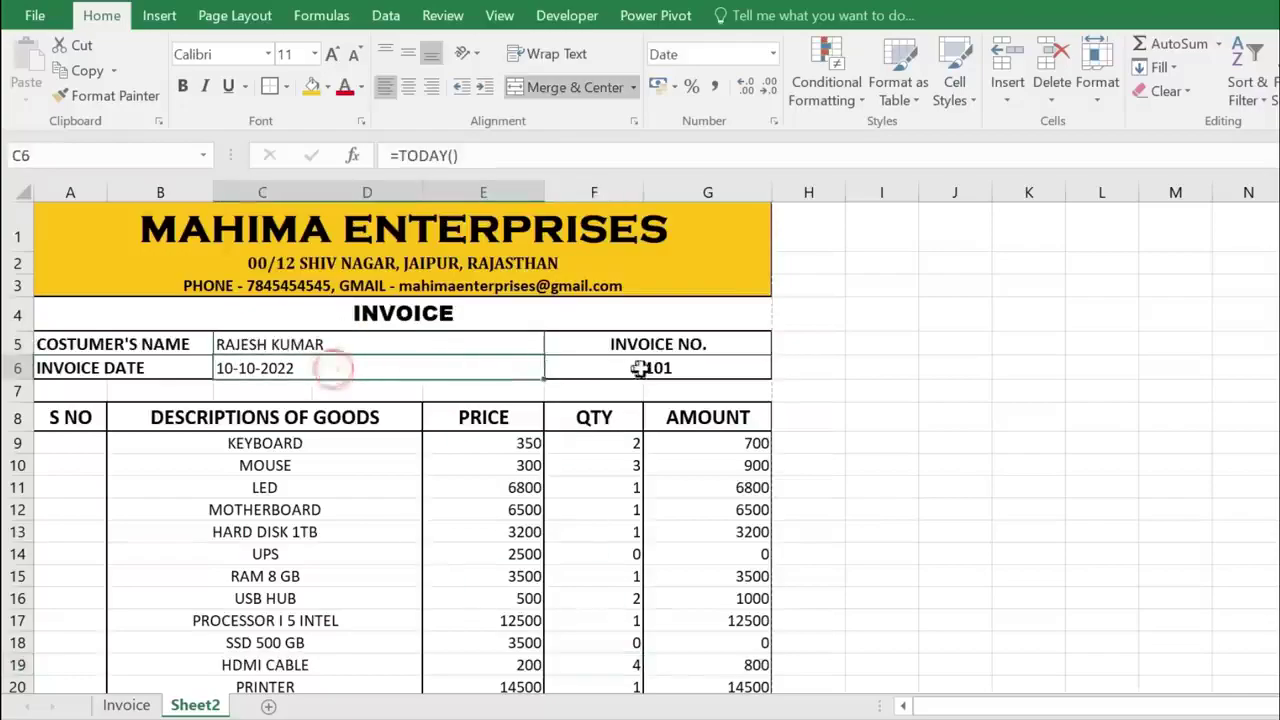
left_click(655, 366)
scroll(331, 451, "down", 1)
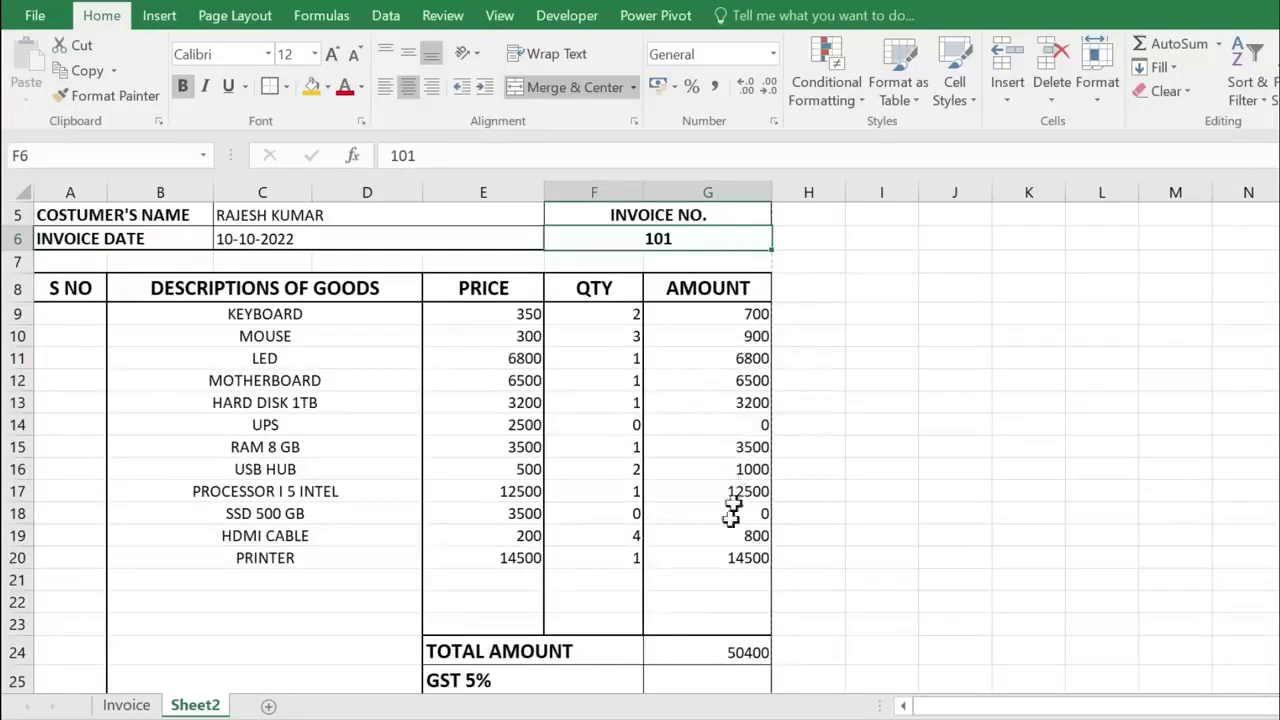
- Enter =G24*5% in G25 as the GST 5% value, giving 2820
scroll(662, 580, "down", 1)
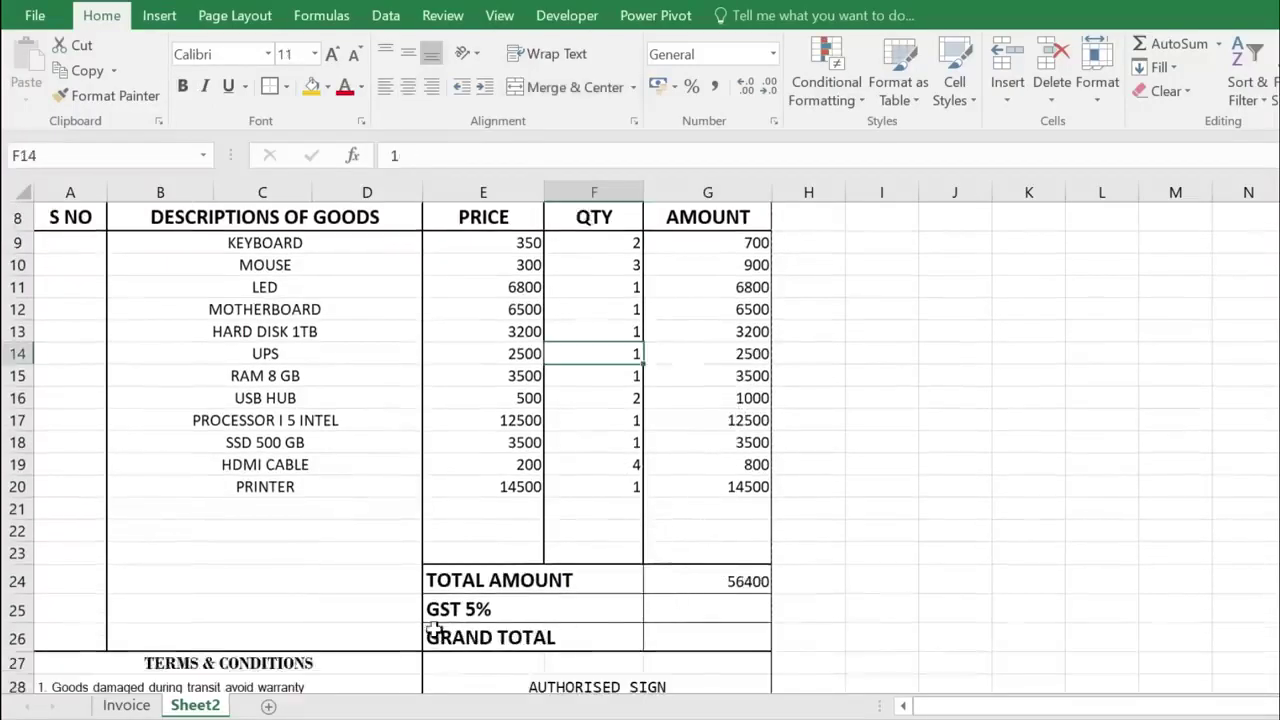
scroll(569, 597, "down", 1)
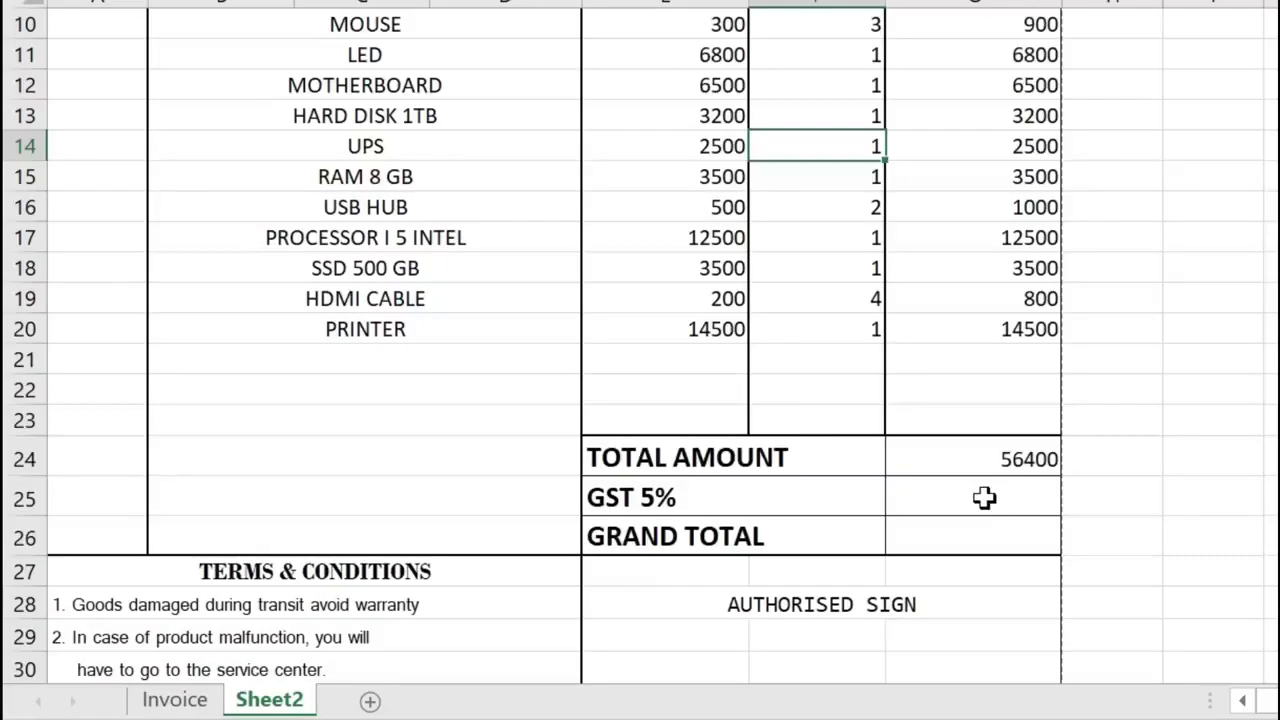
left_click(985, 498)
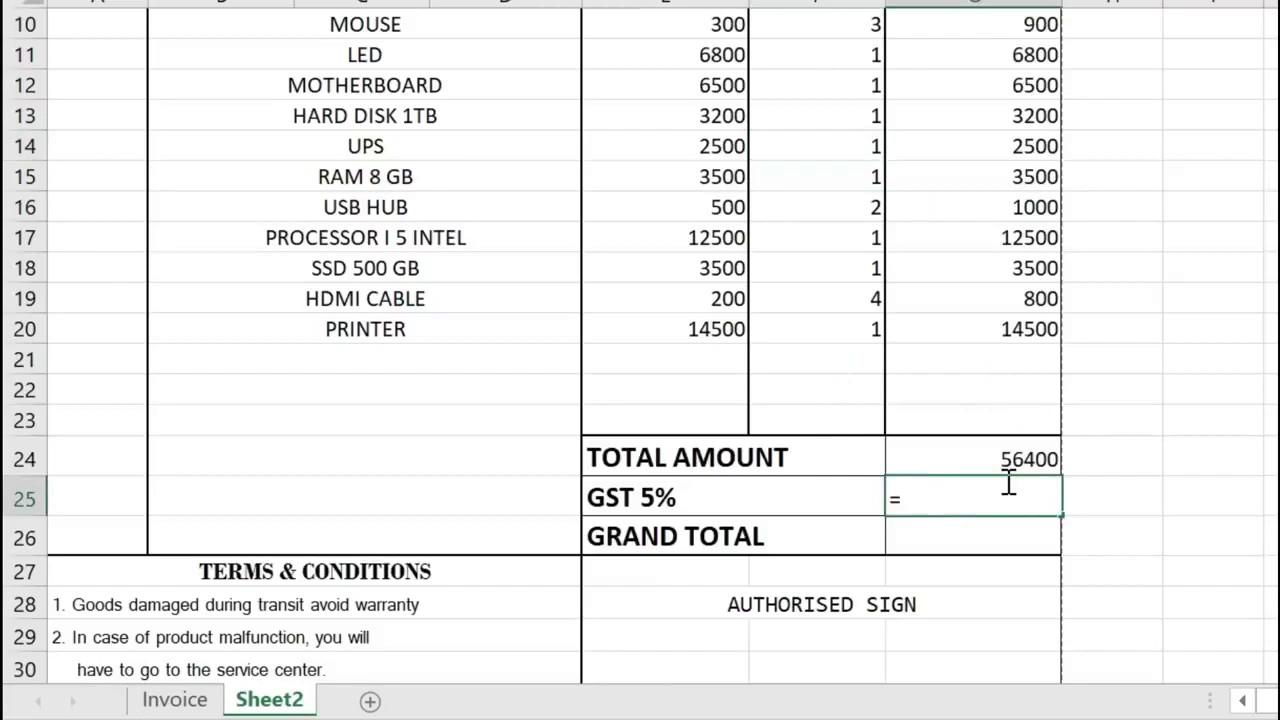
left_click(1015, 452)
type("*")
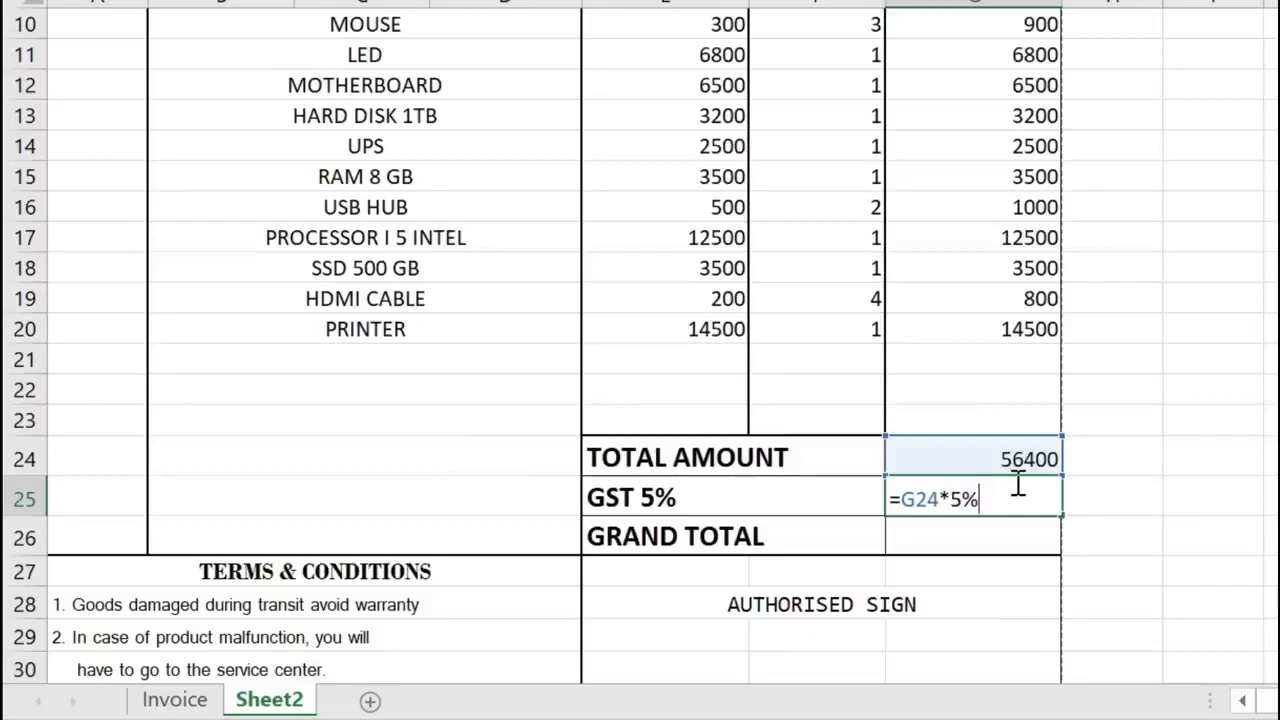
key("Return")
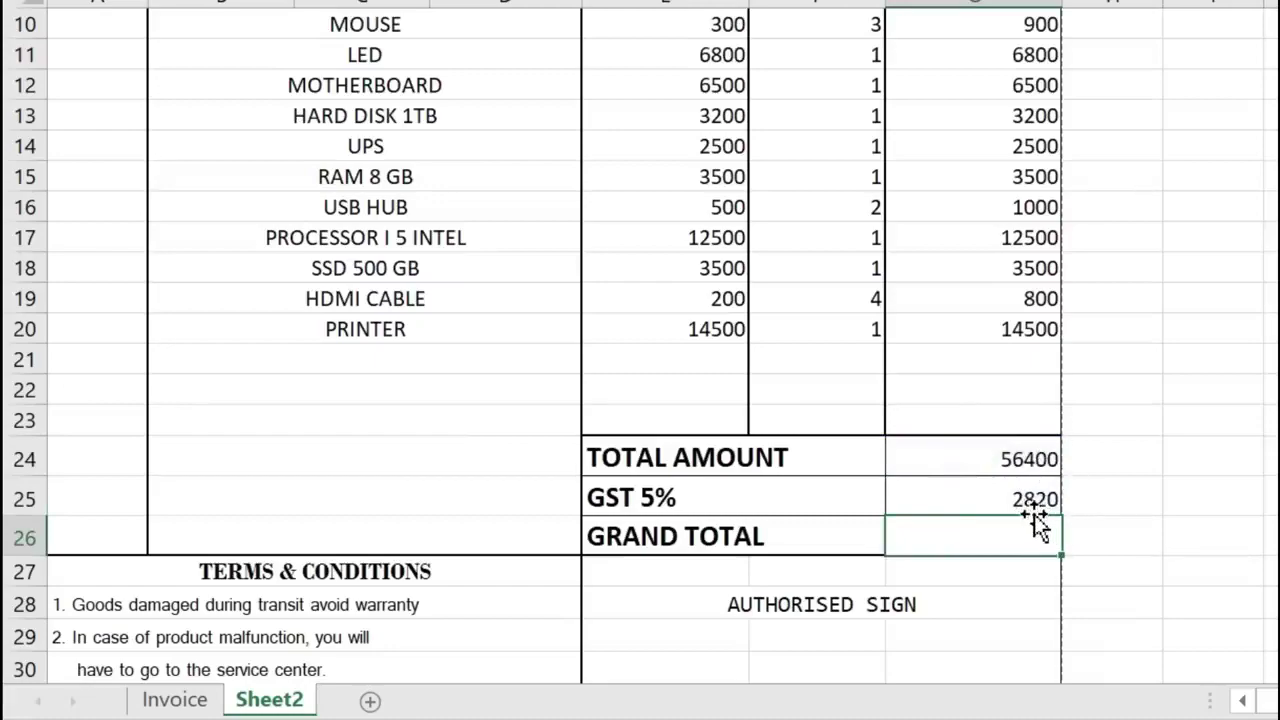
left_click(1040, 500)
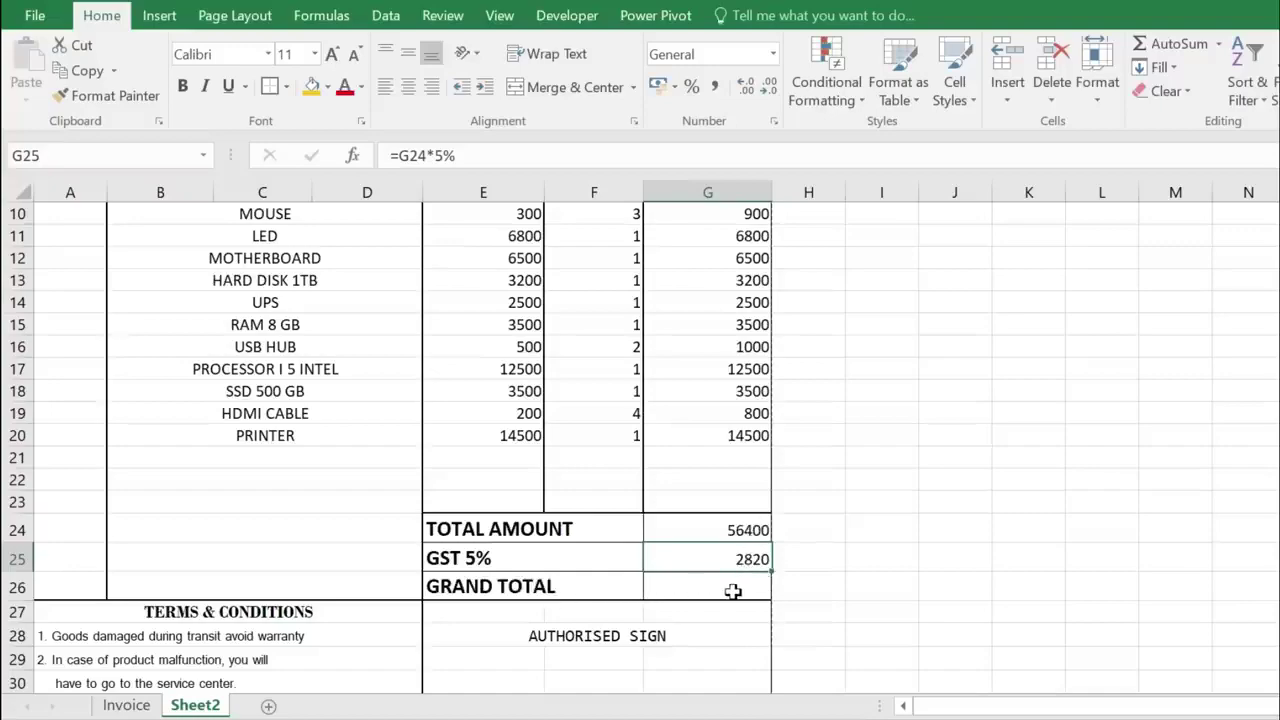
- Enter =SUM(G24:G25) in G26 for a grand total of 59220
left_click(733, 591)
type("=SUM(")
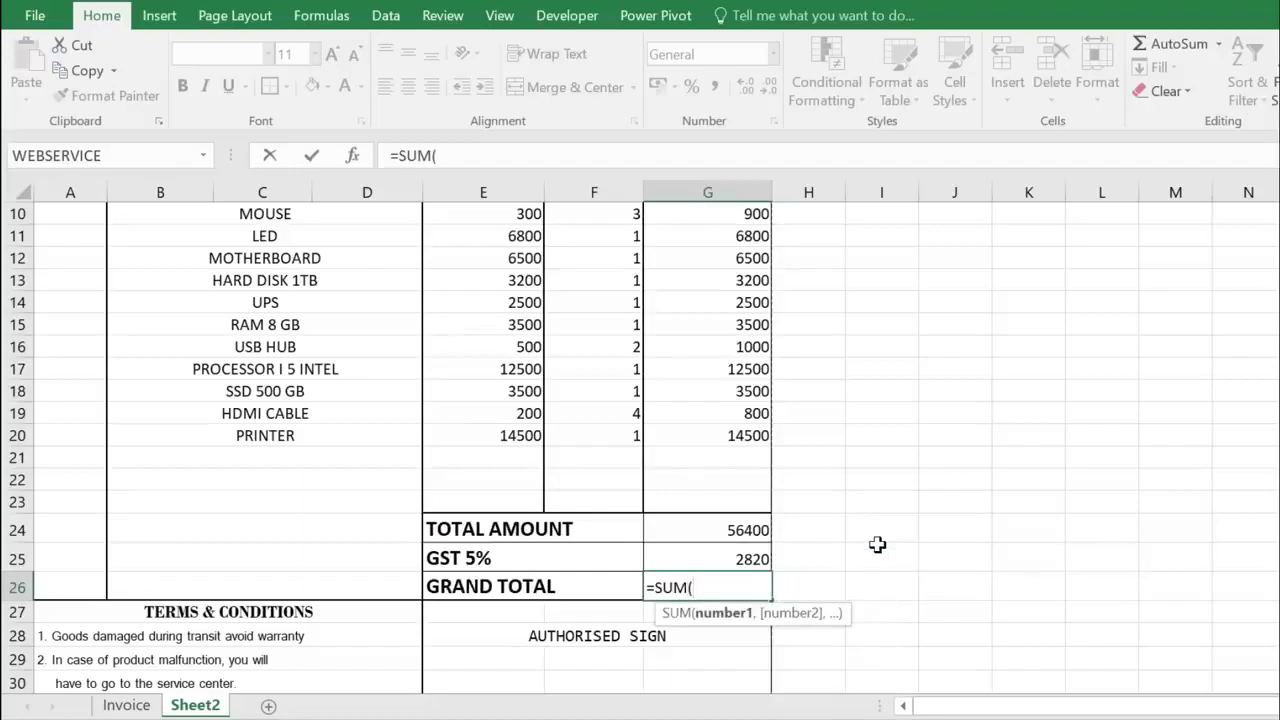
left_click_drag(724, 526, 726, 554)
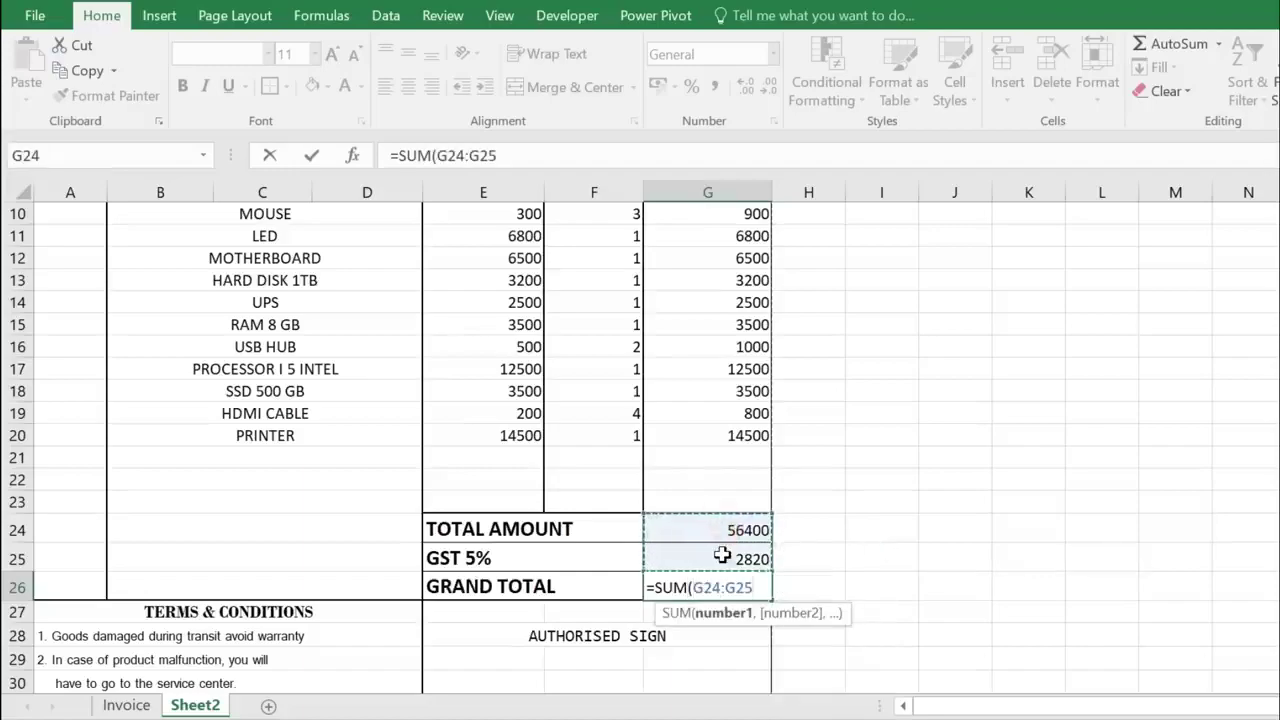
type(")")
key("Return")
left_click(736, 594)
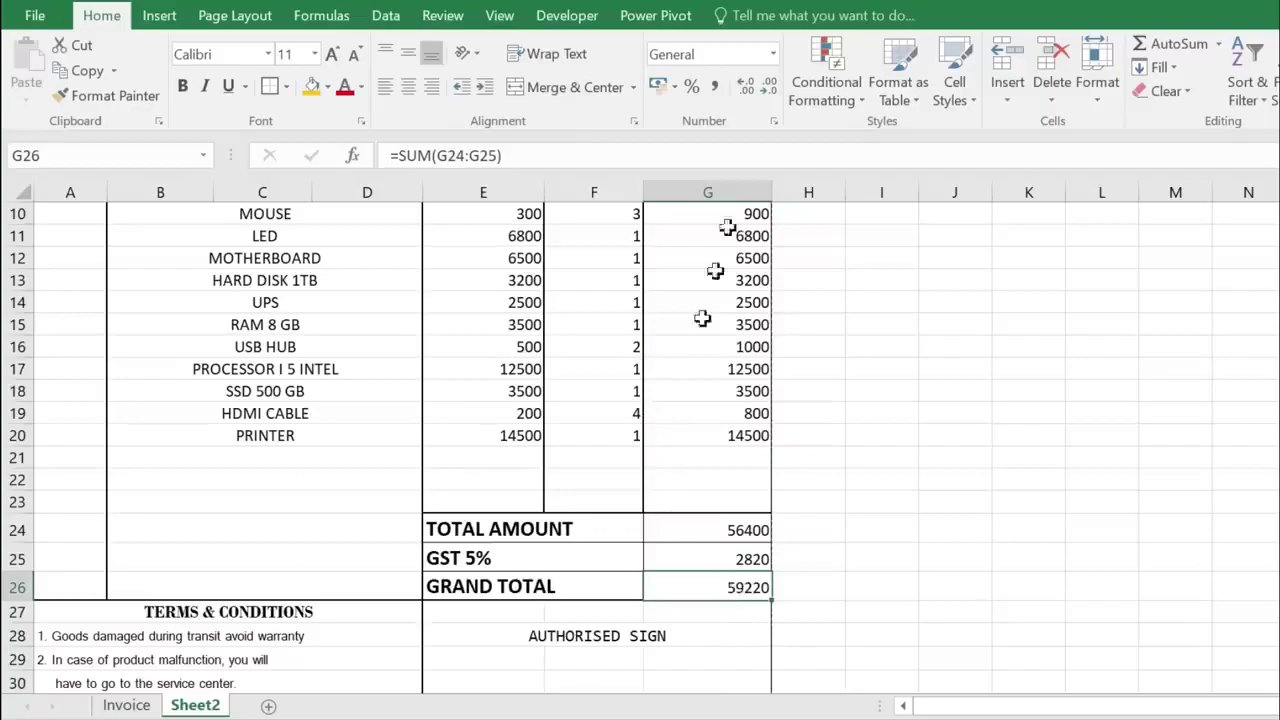
- Format the grand total in Indian rupees and set rows 24–26 to height 20
left_click(670, 87)
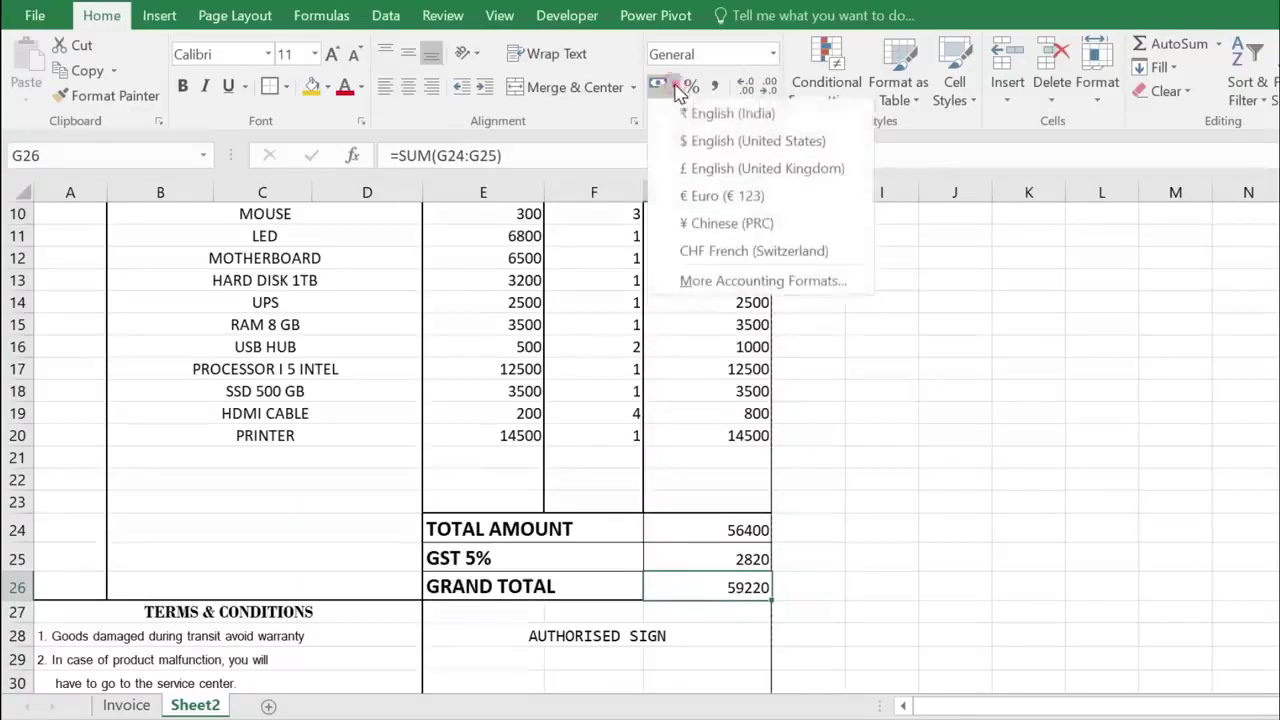
left_click(725, 111)
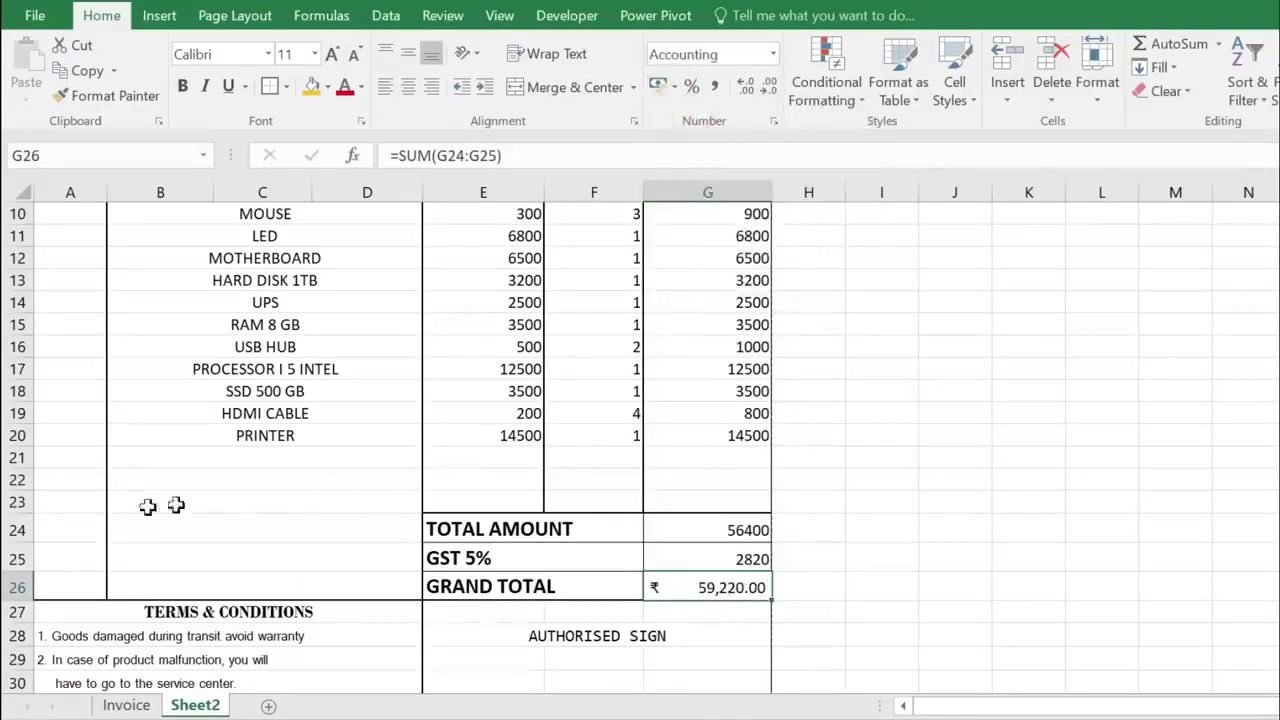
left_click_drag(20, 525, 22, 580)
left_click(1097, 105)
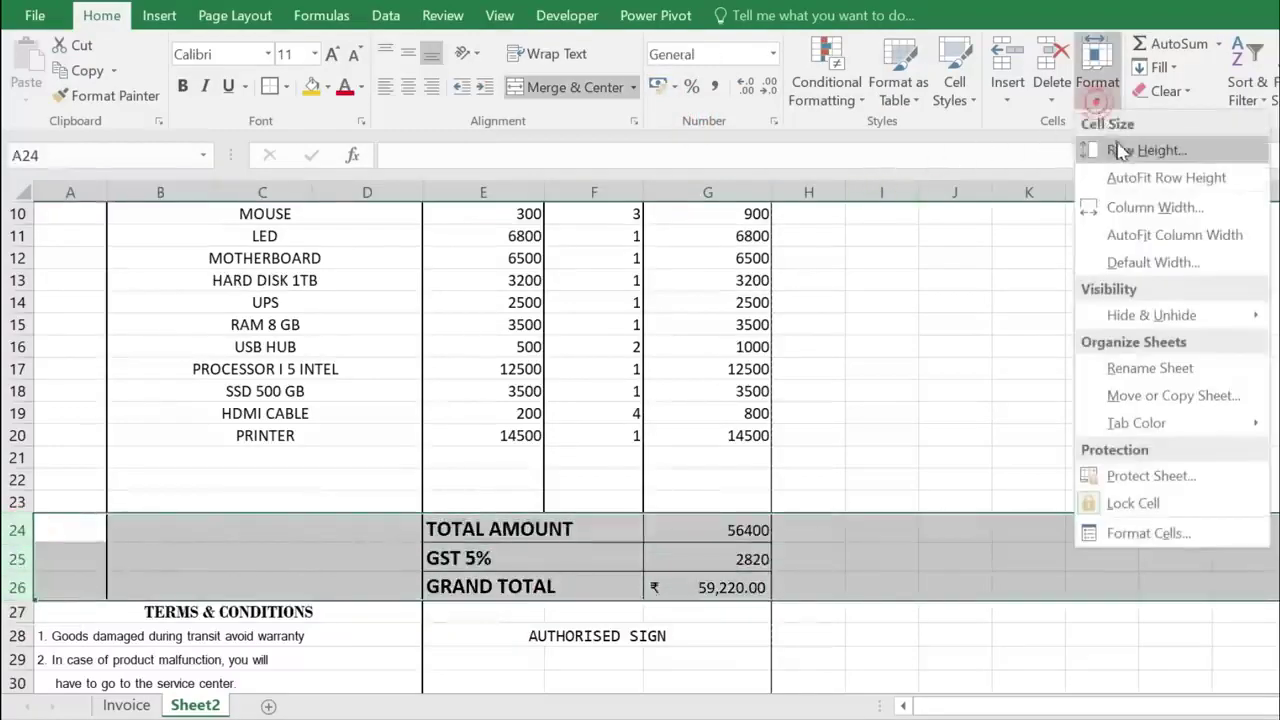
left_click(1112, 151)
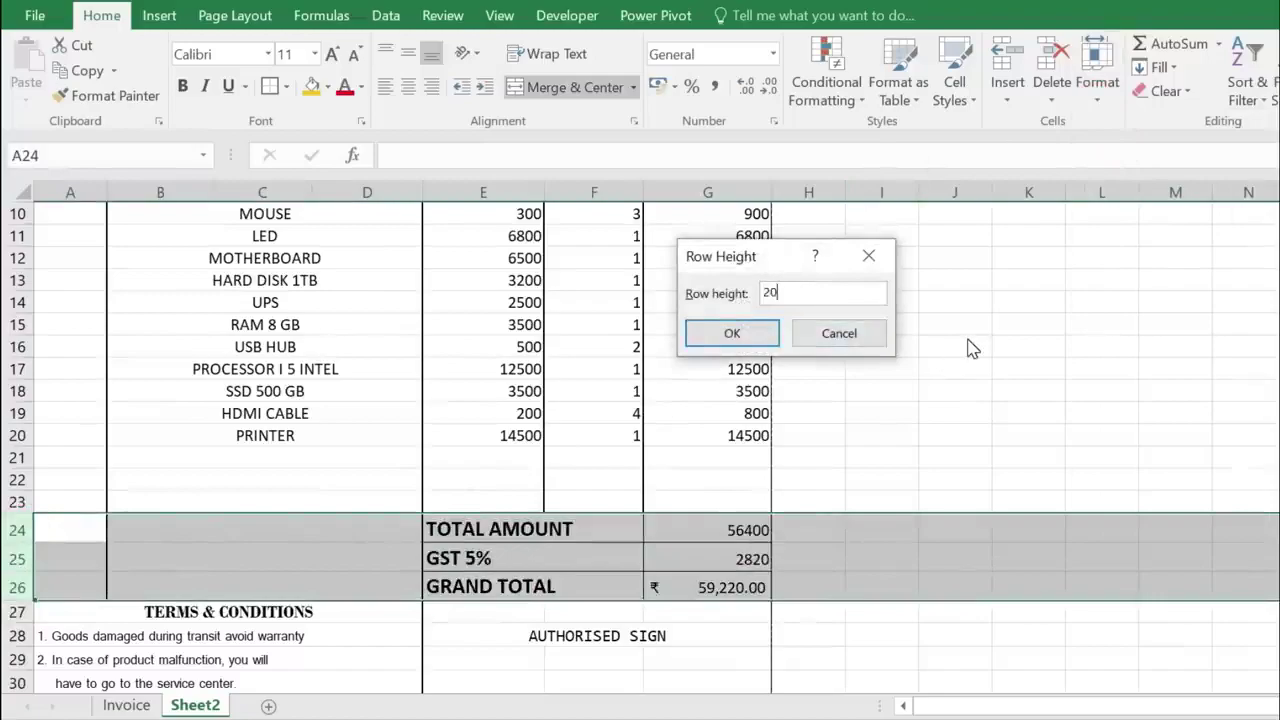
key("Return")
left_click(386, 551)
- Set the item rows 9–20 to row height 14
scroll(189, 391, "up", 2)
left_click_drag(20, 372, 20, 608)
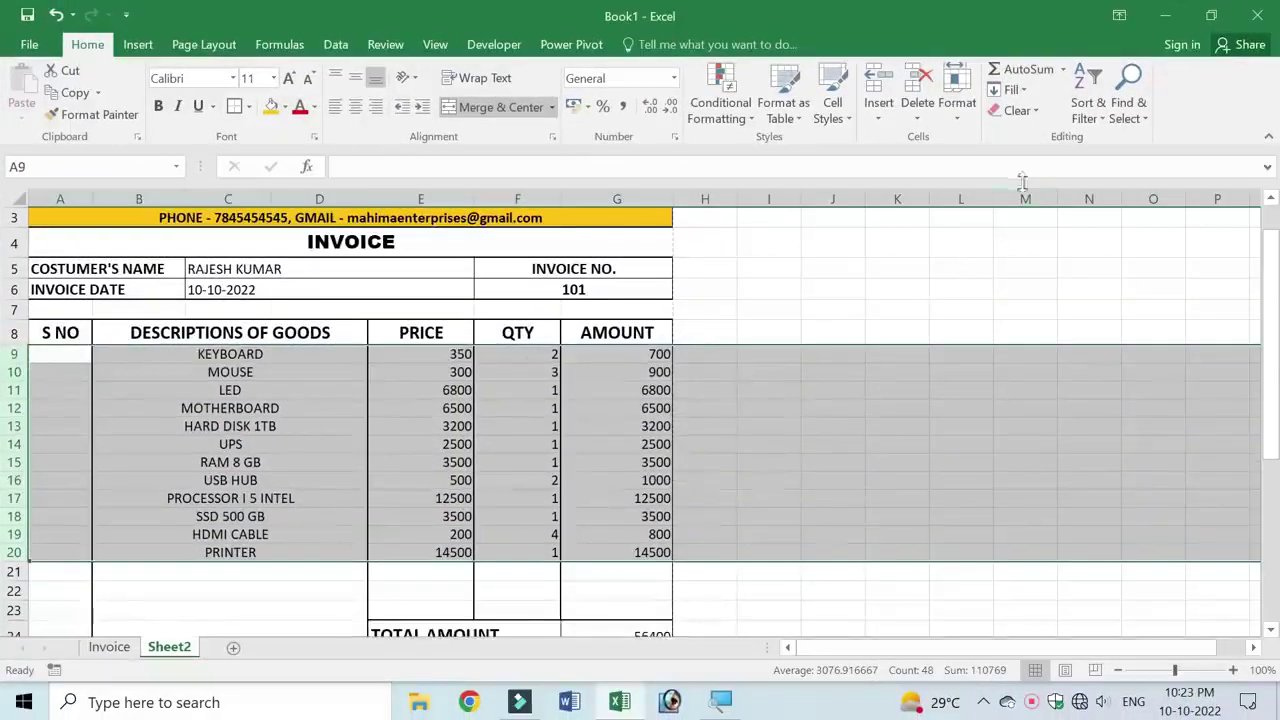
left_click(957, 105)
left_click(990, 164)
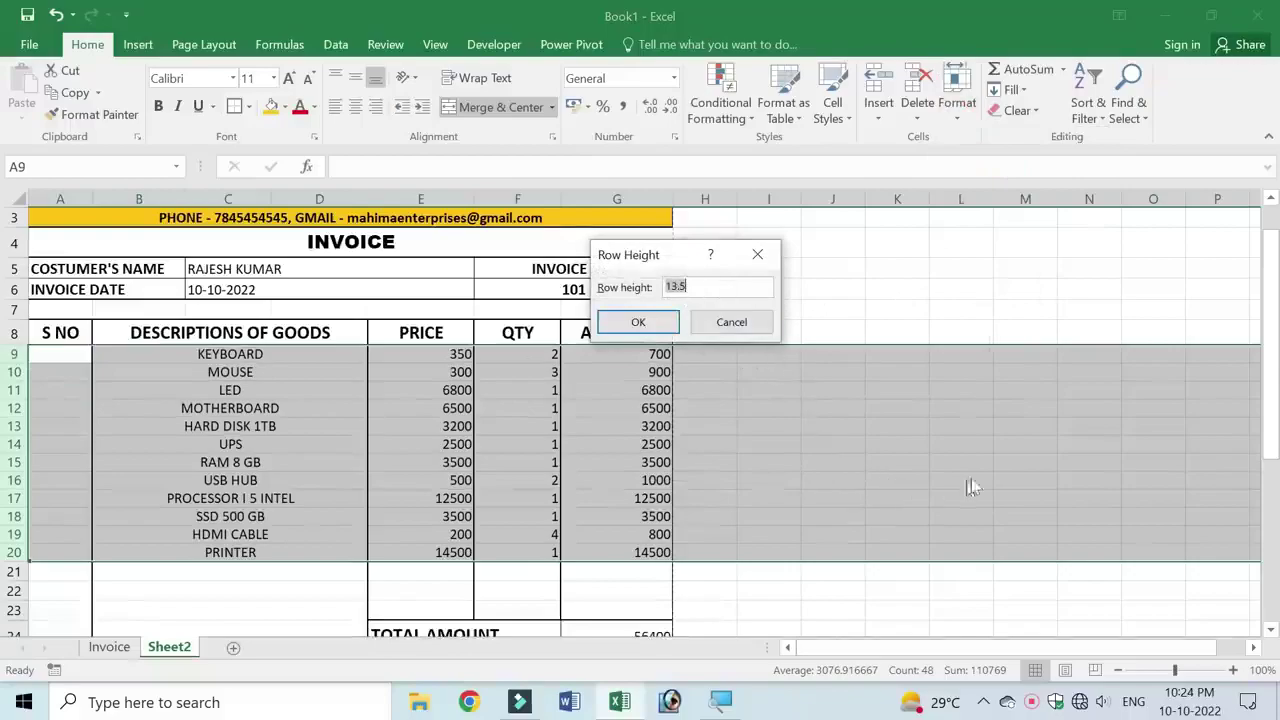
type("14")
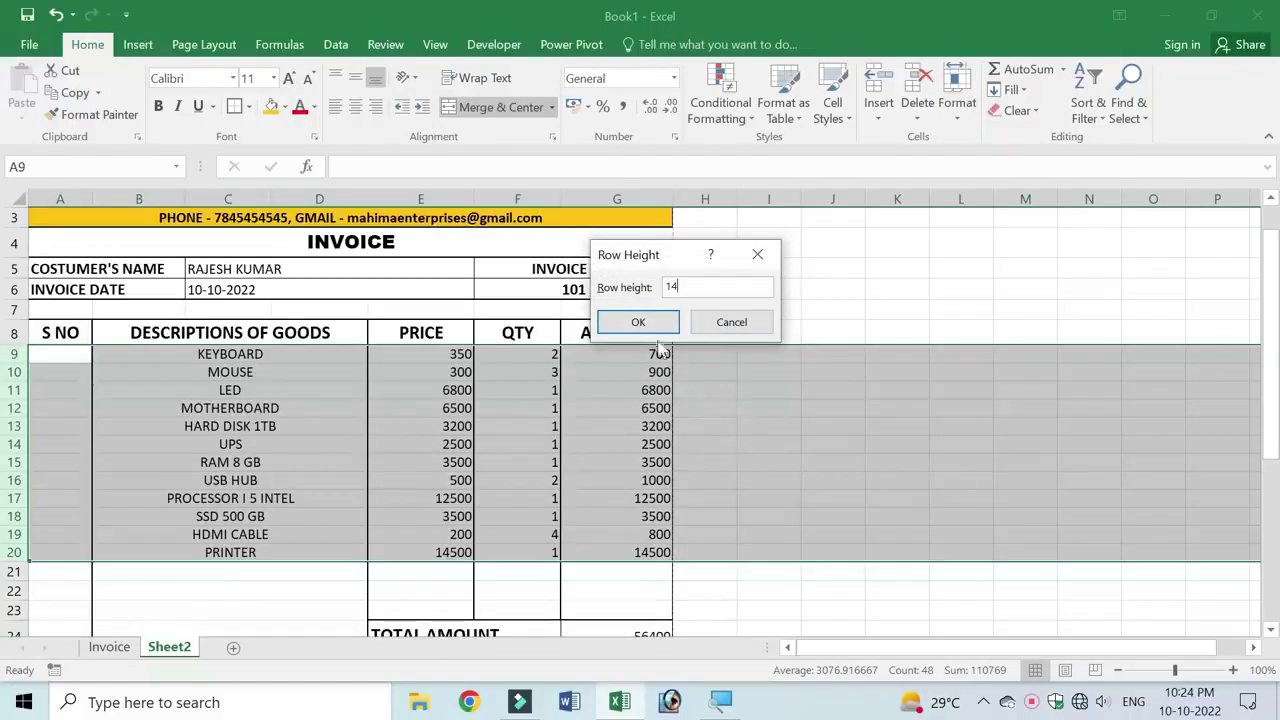
left_click(640, 321)
left_click(329, 464)
- Make the title row and rows 5–7 taller, and bold the customer details C5:C6
scroll(511, 419, "up", 1)
left_click_drag(15, 381, 15, 420)
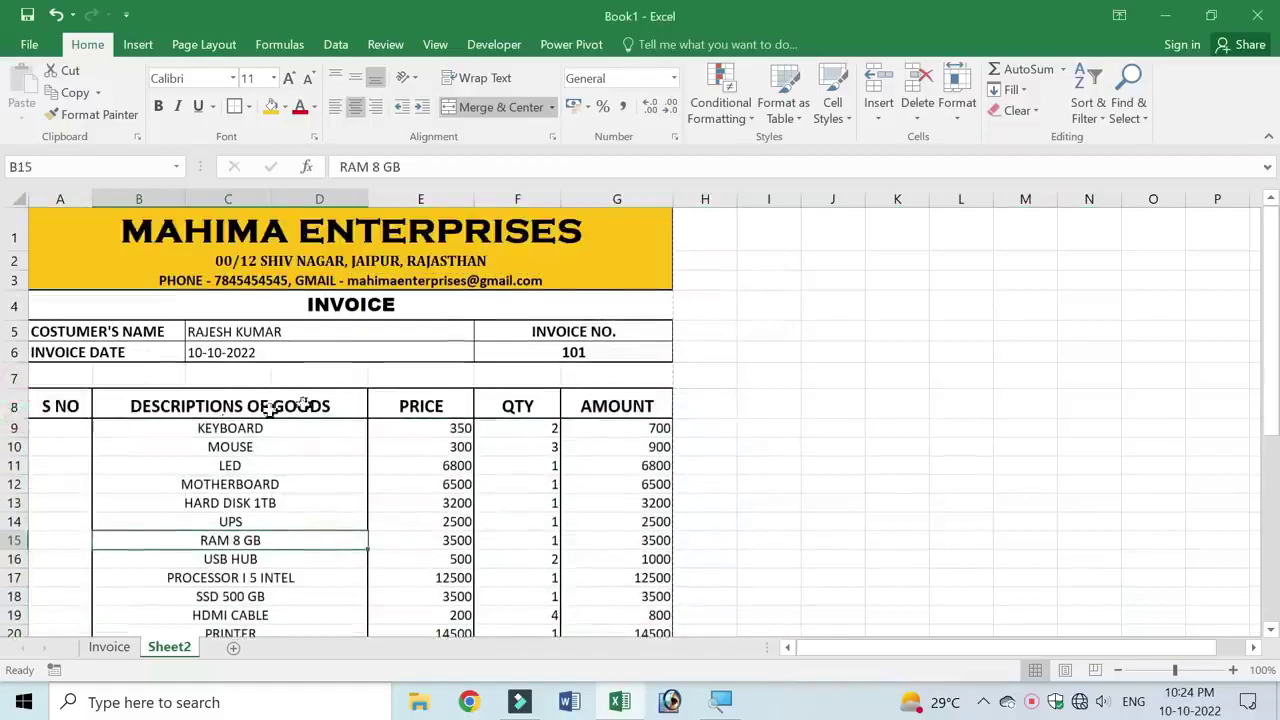
left_click_drag(12, 250, 13, 293)
left_click_drag(14, 349, 18, 389)
left_click(343, 429)
left_click_drag(246, 358, 246, 376)
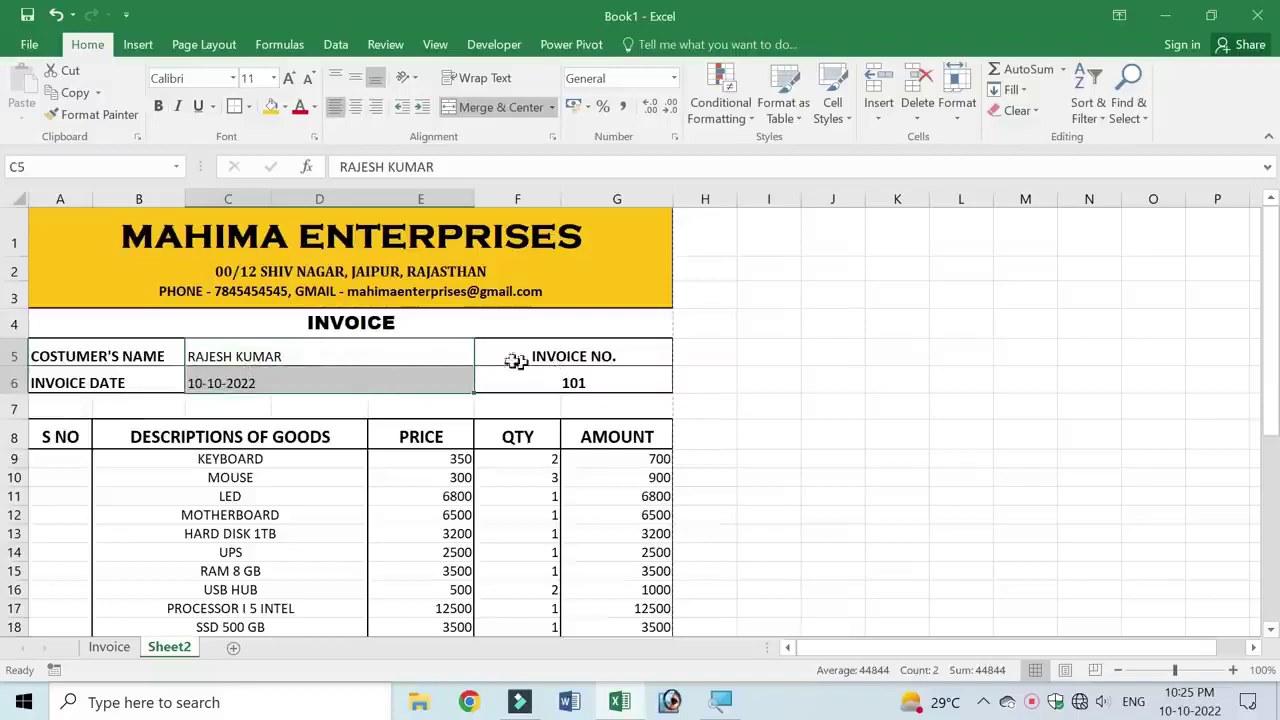
left_click(158, 106)
- Open the print preview of the invoice with Ctrl+P
left_click(246, 437)
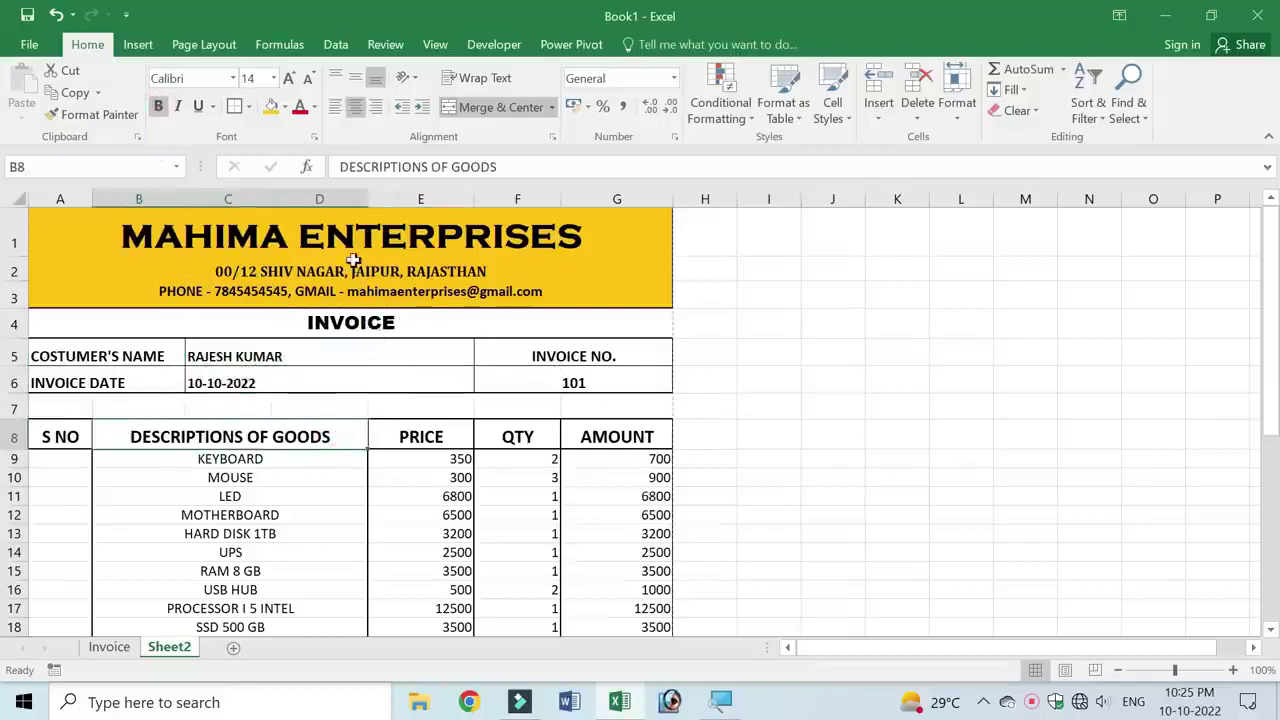
scroll(439, 512, "down", 6)
key("ctrl+p")
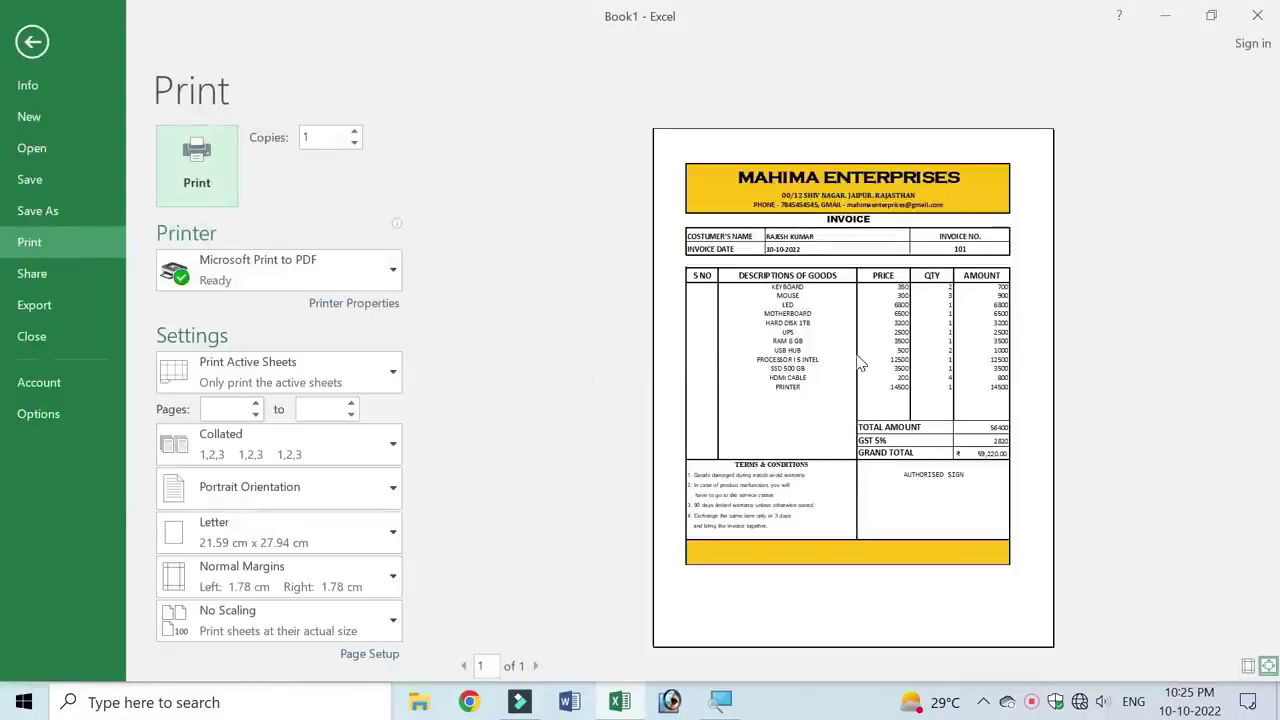
- Zoom the print preview to full size and scroll through the Letter-sized invoice
left_click(857, 350)
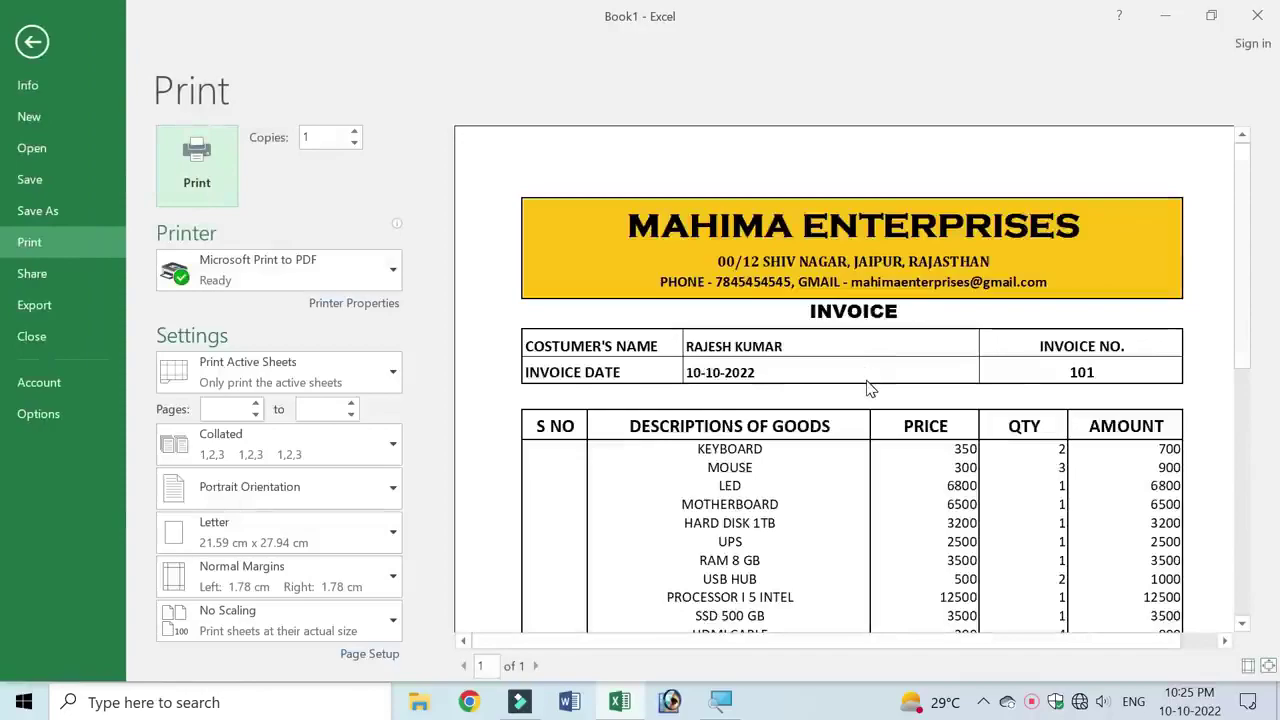
scroll(867, 387, "down", 1)
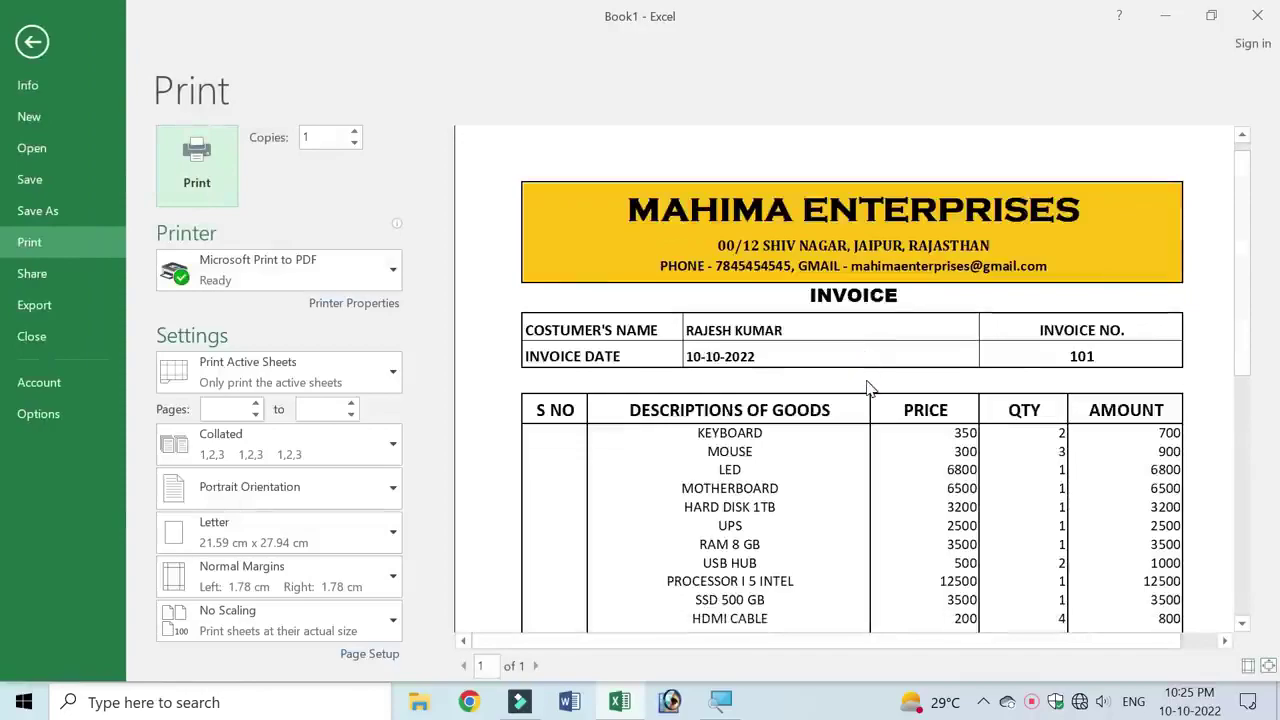
scroll(867, 387, "down", 5)
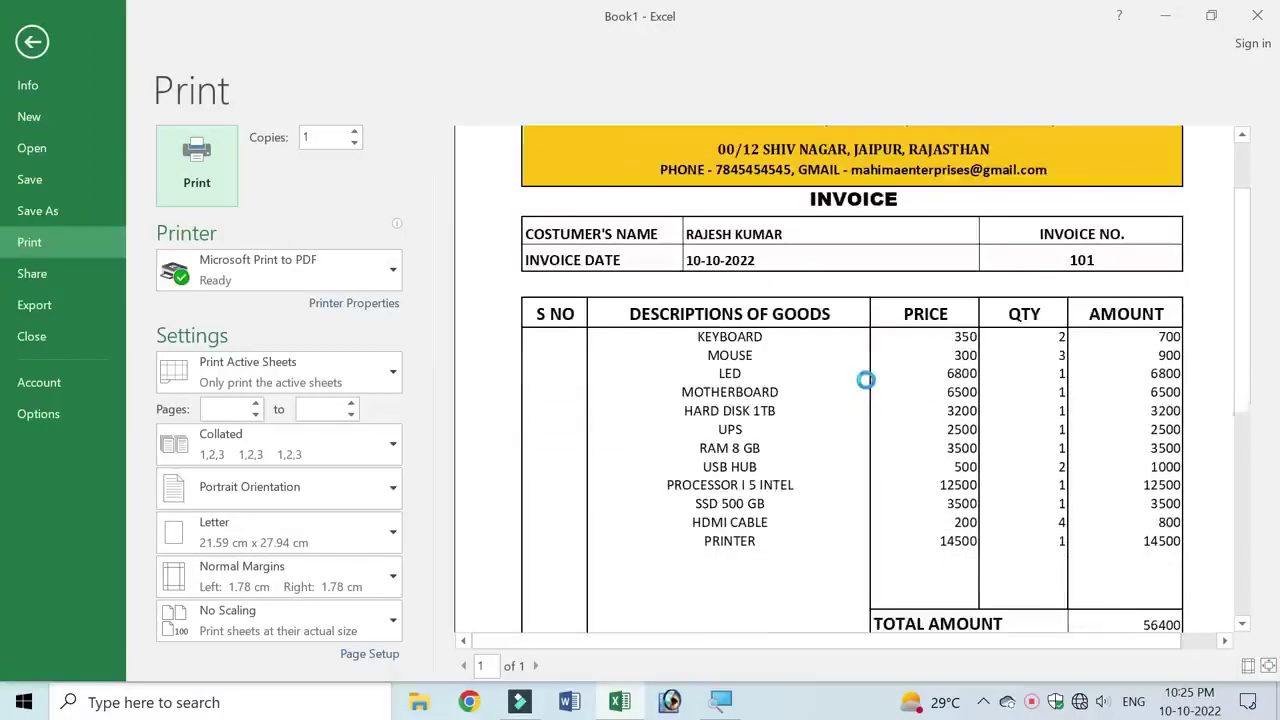
scroll(1237, 352, "down", 2)
scroll(1240, 360, "down", 10)
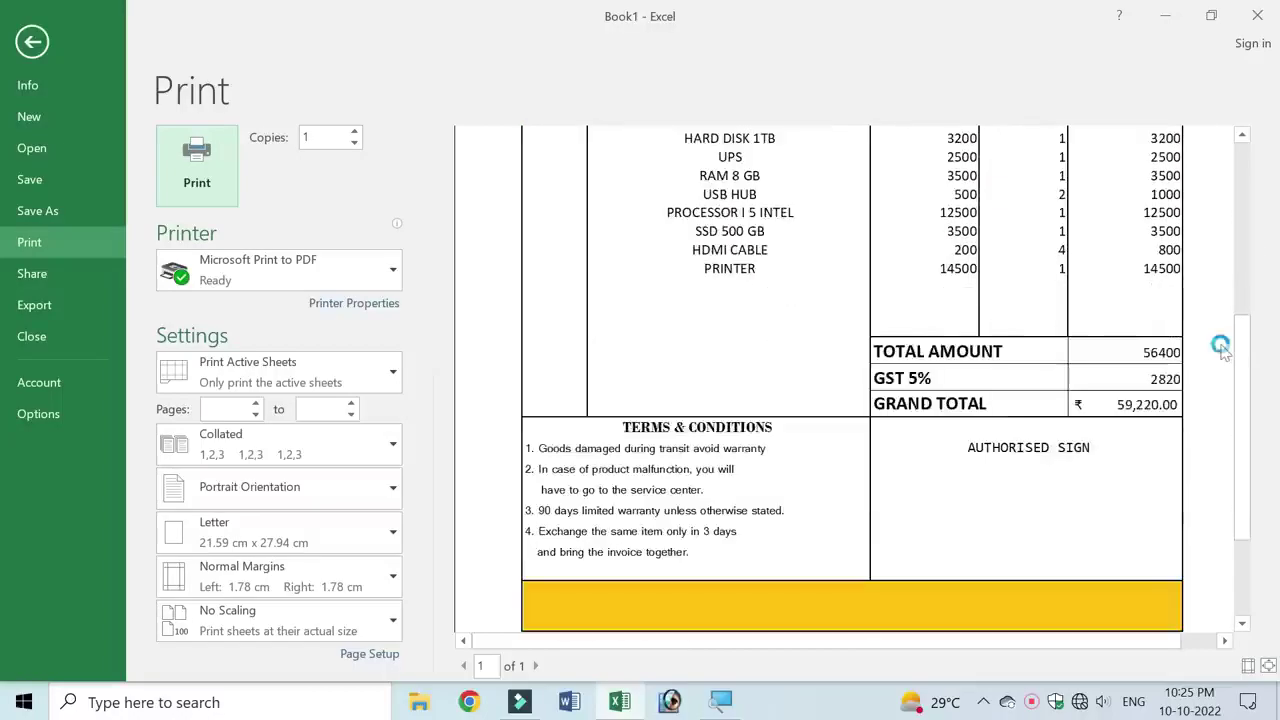
scroll(1220, 344, "down", 3)
left_click(1220, 348)
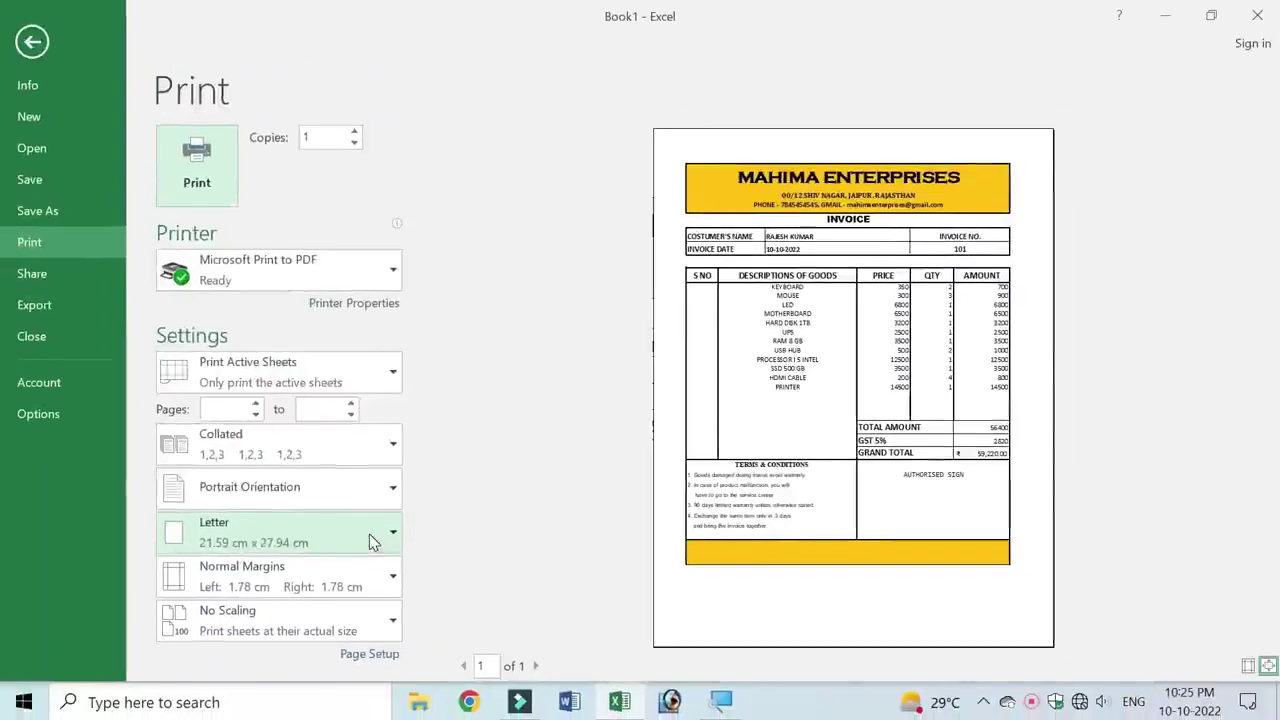
- Change the paper size to A4 and return to the worksheet
left_click(368, 537)
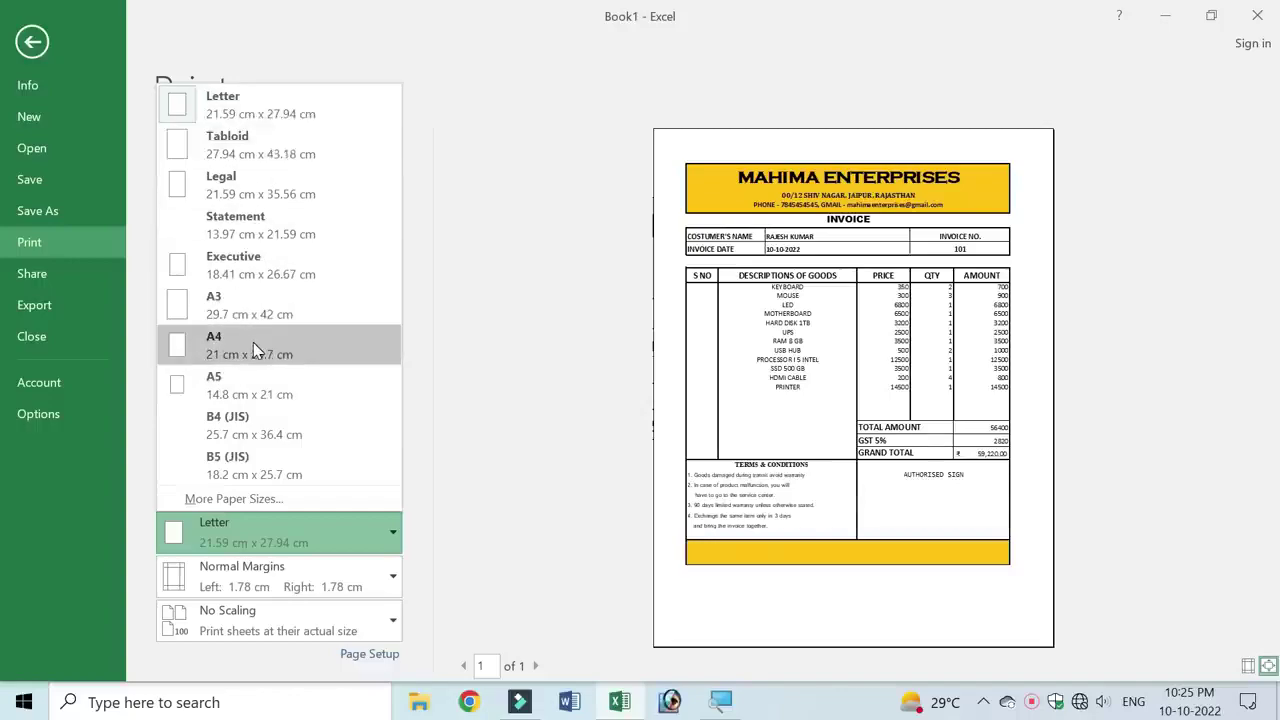
left_click(253, 342)
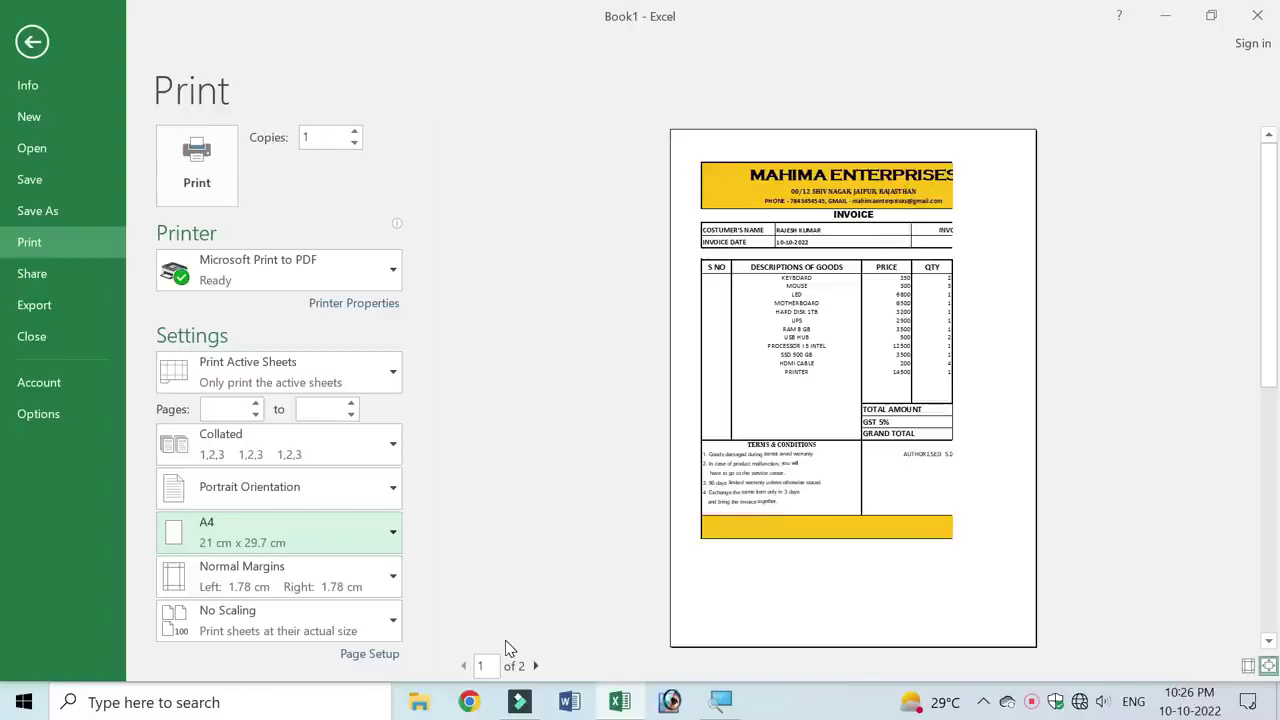
key("Escape")
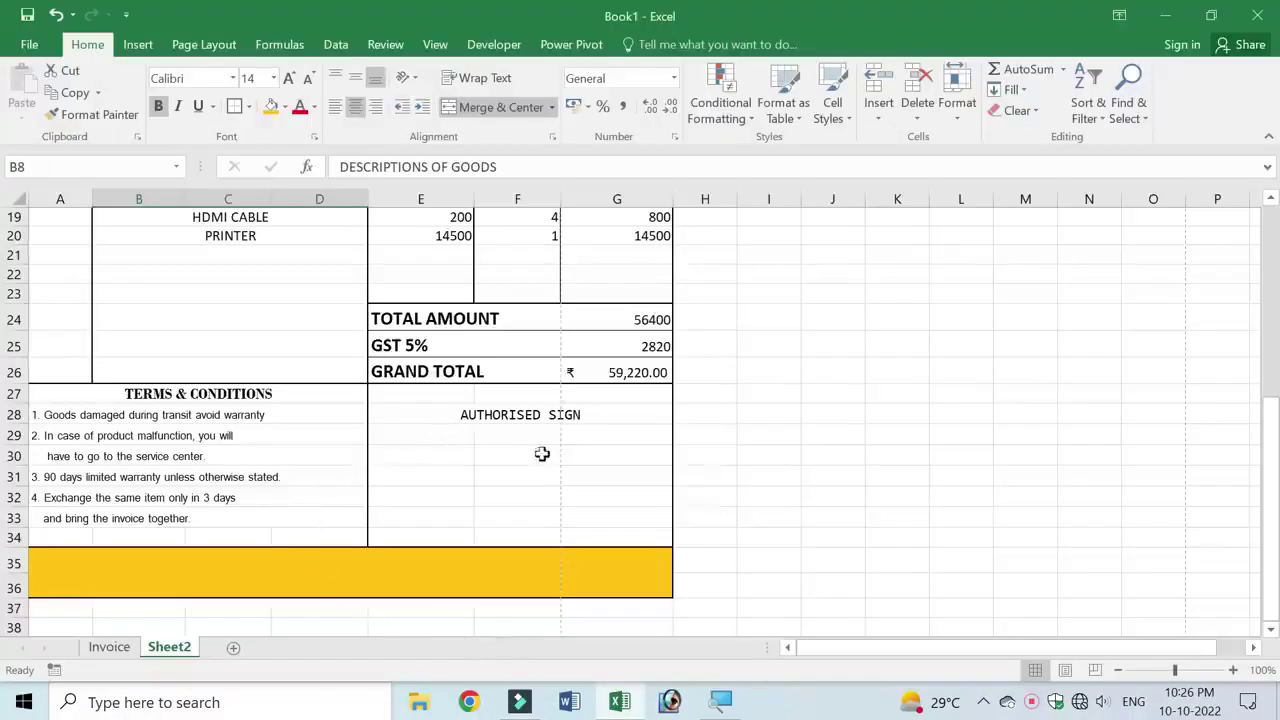
- Narrow column D slightly so the whole invoice fits one A4 page, then reopen Print
scroll(540, 454, "up", 5)
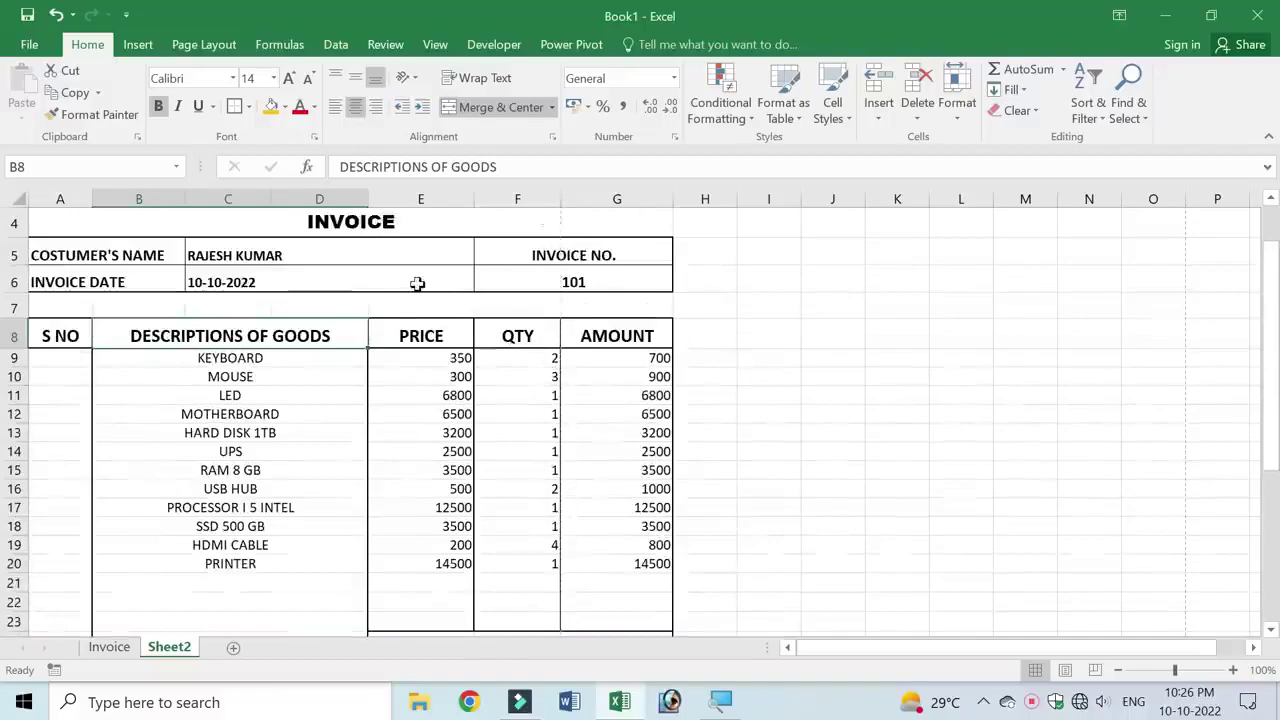
left_click_drag(368, 199, 341, 200)
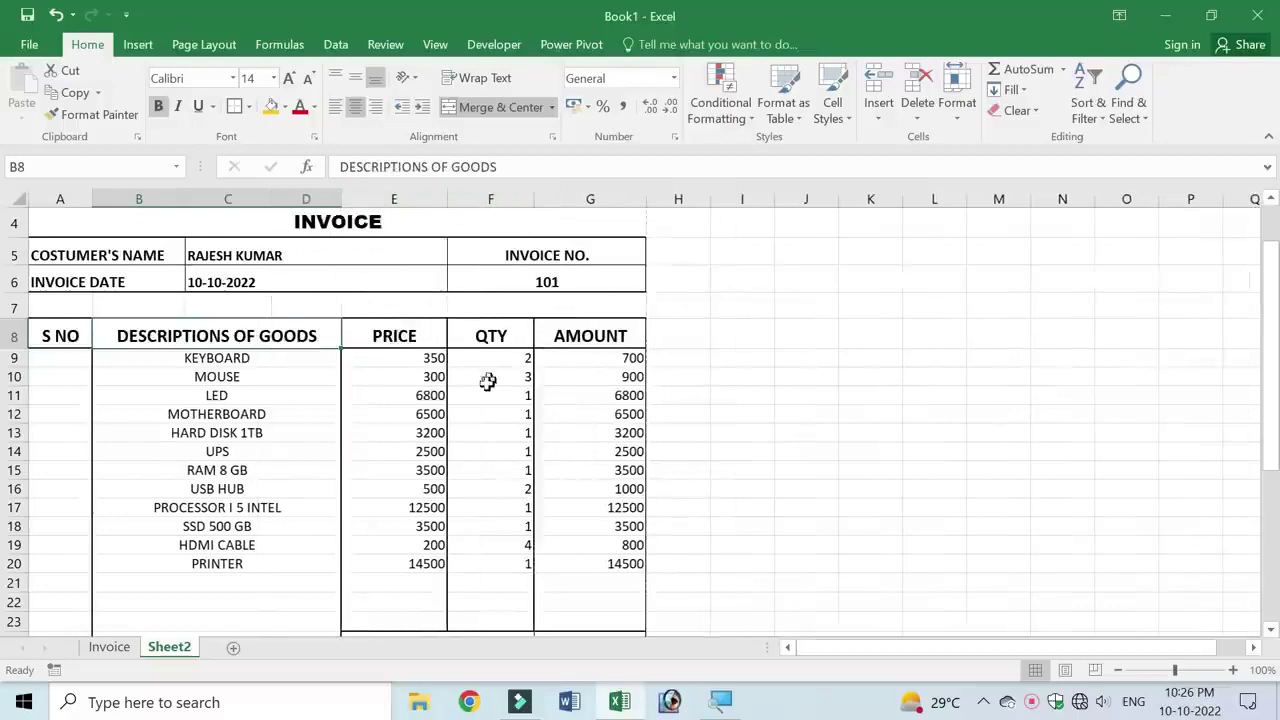
key("ctrl+p")
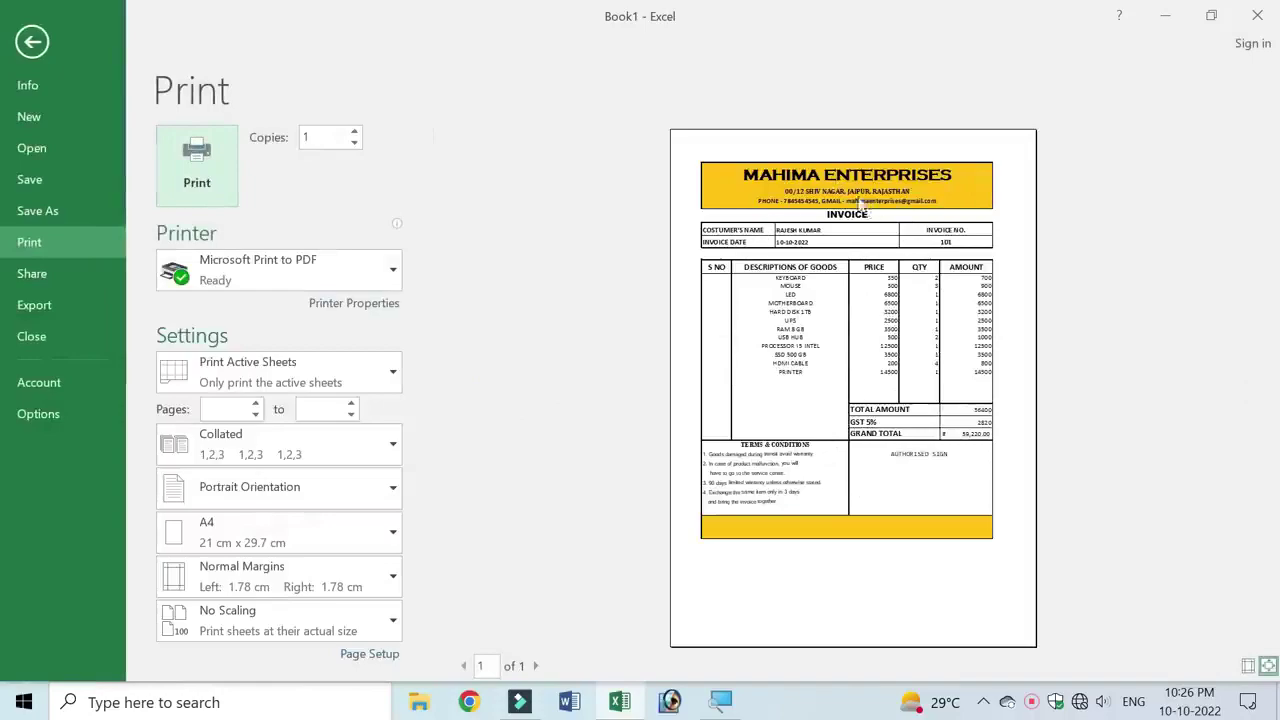
- Set a custom top margin of 3 cm, after first trying 2.5 cm
left_click(392, 577)
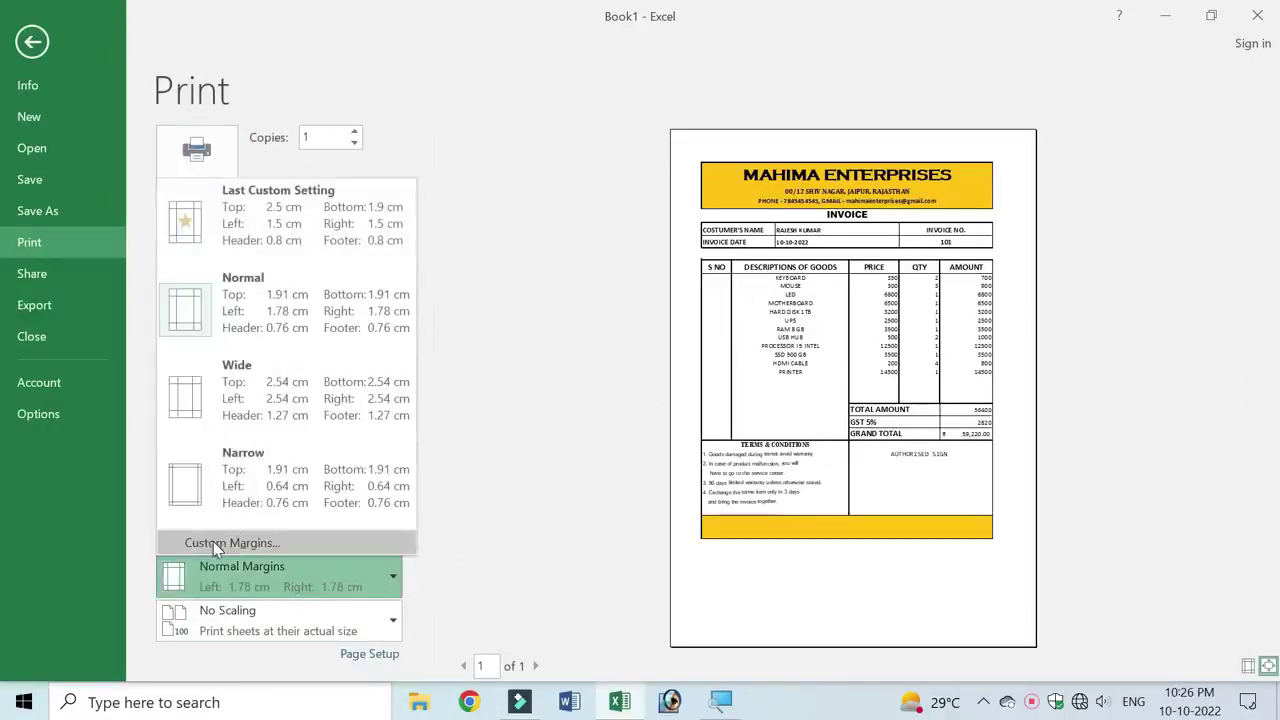
left_click(268, 545)
left_click(675, 146)
type("2")
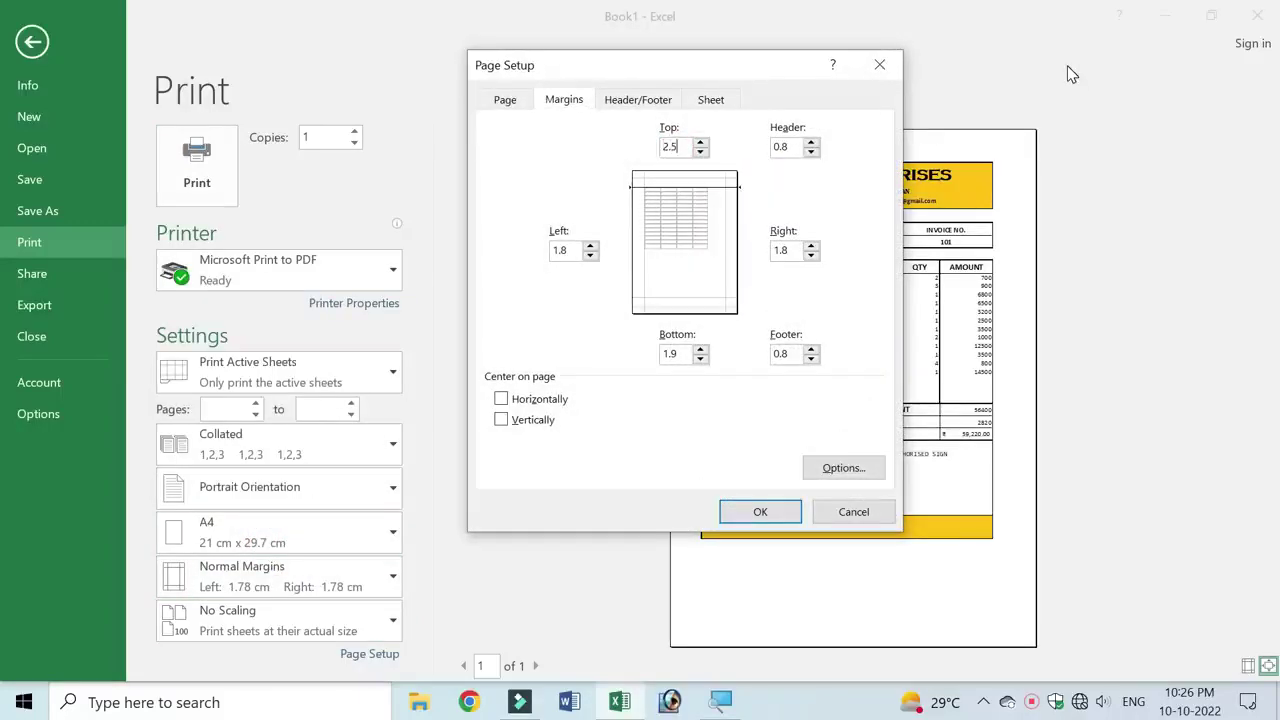
type(".5")
key("Return")
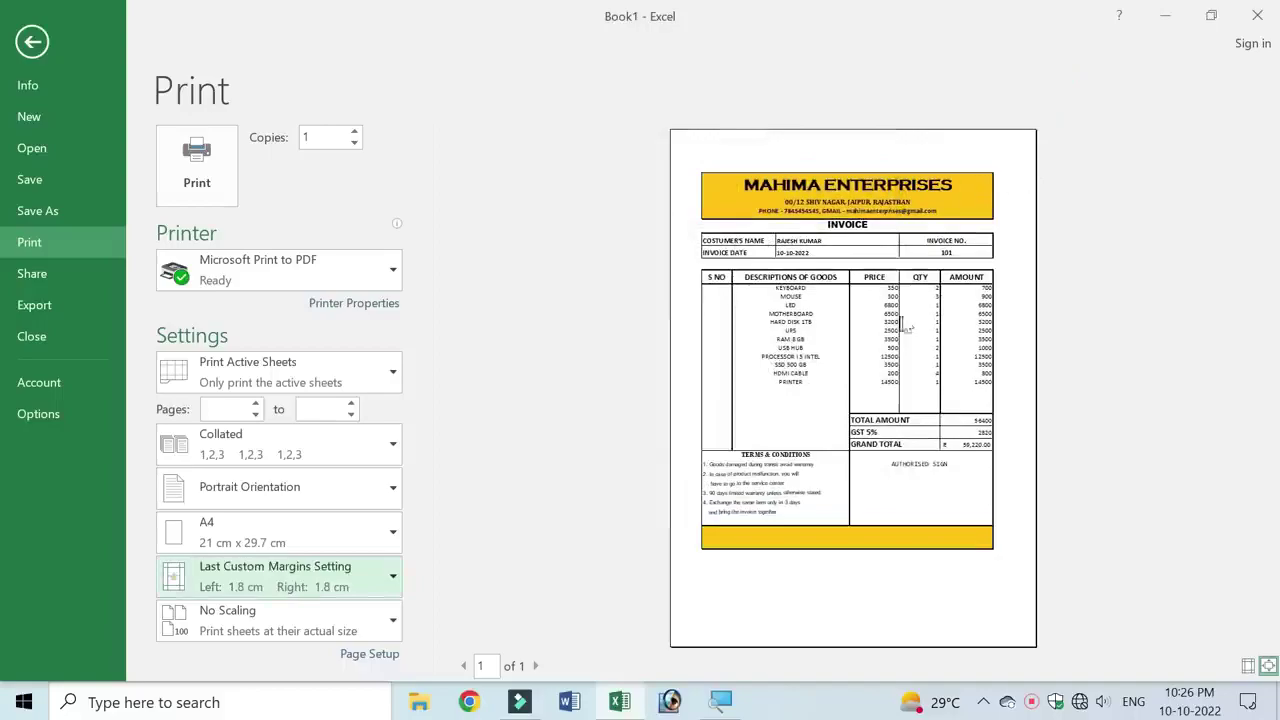
left_click(382, 588)
left_click(314, 540)
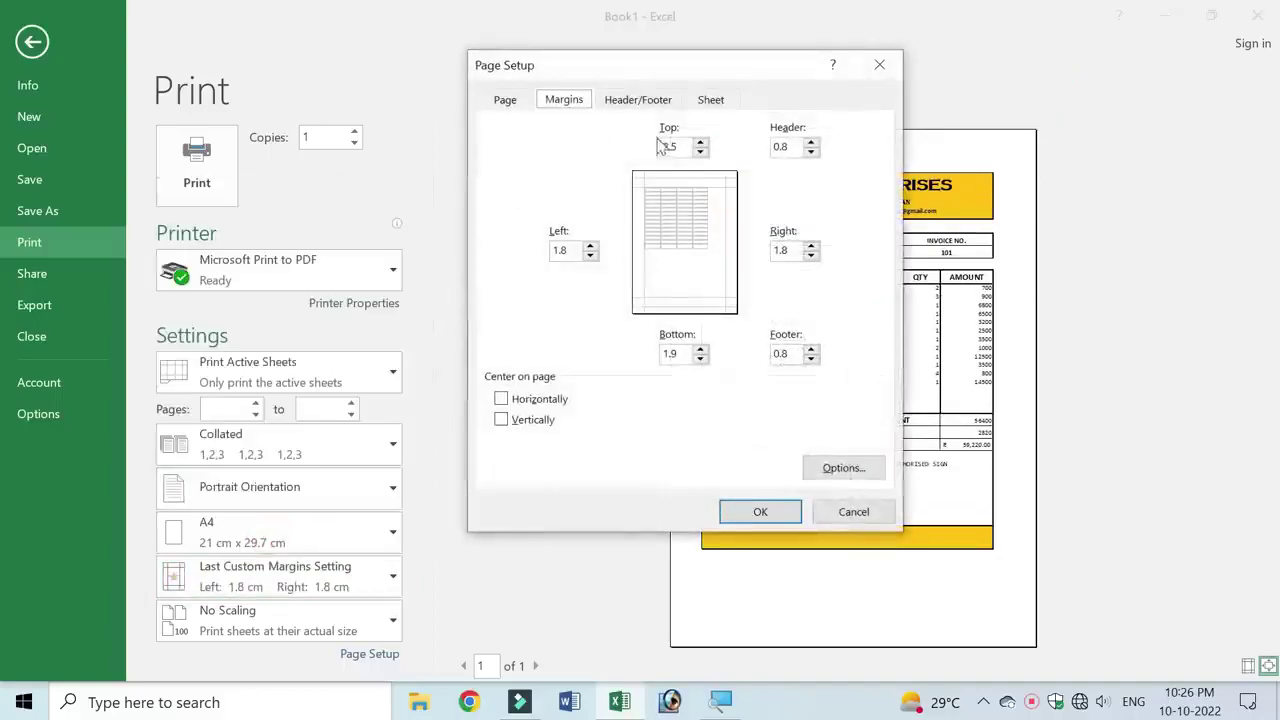
double_click(668, 147)
type("3")
key("Return")
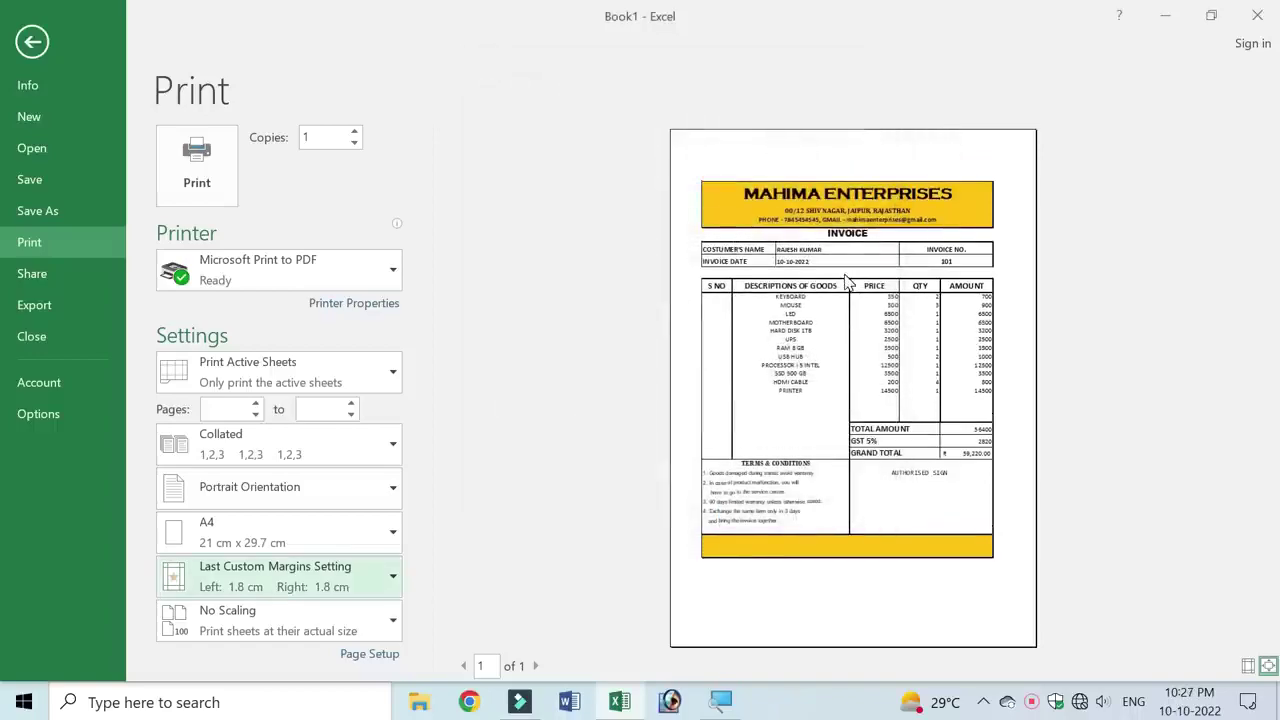
- Center the invoice horizontally on the A4 page through Custom Margins
left_click(385, 574)
left_click(240, 620)
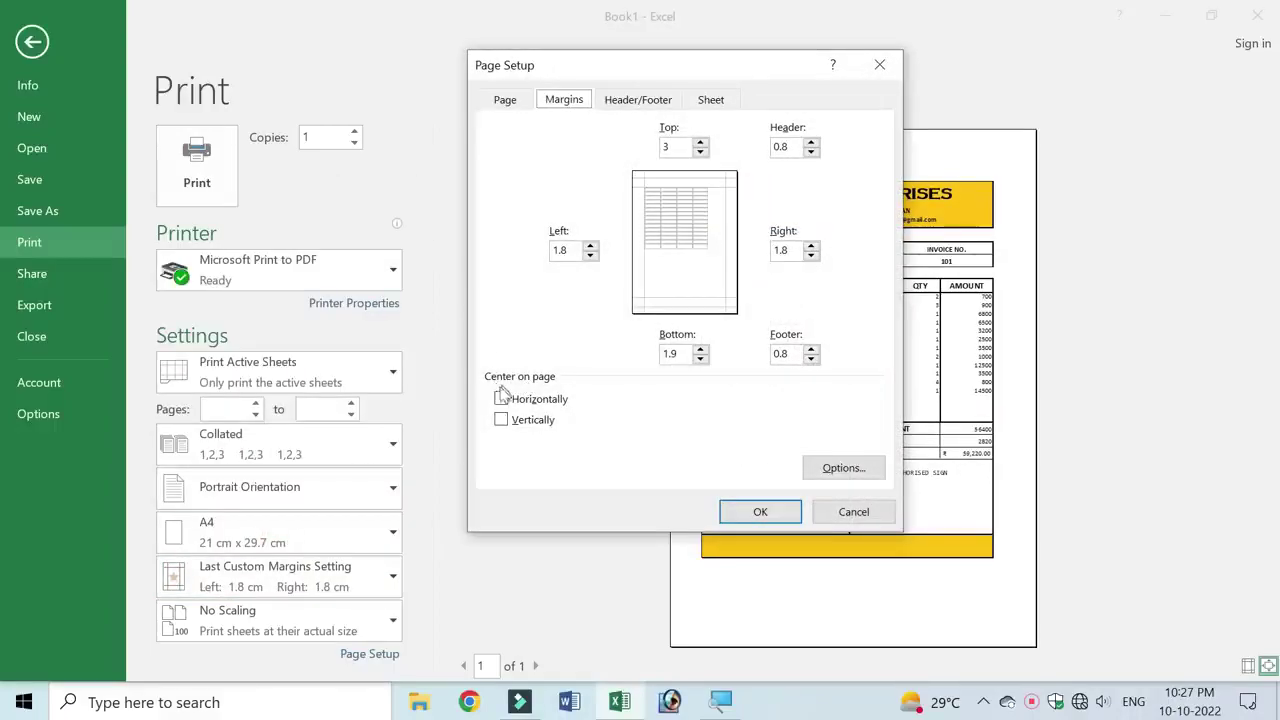
left_click(501, 398)
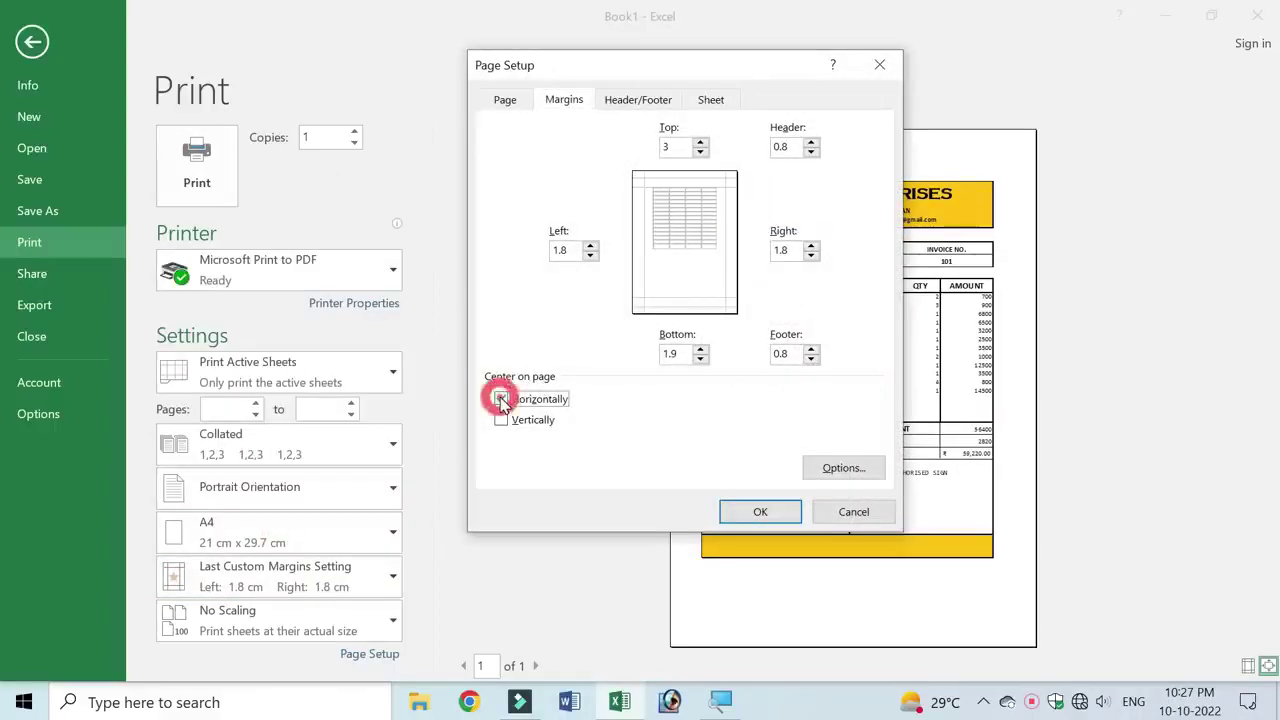
left_click_drag(780, 68, 514, 67)
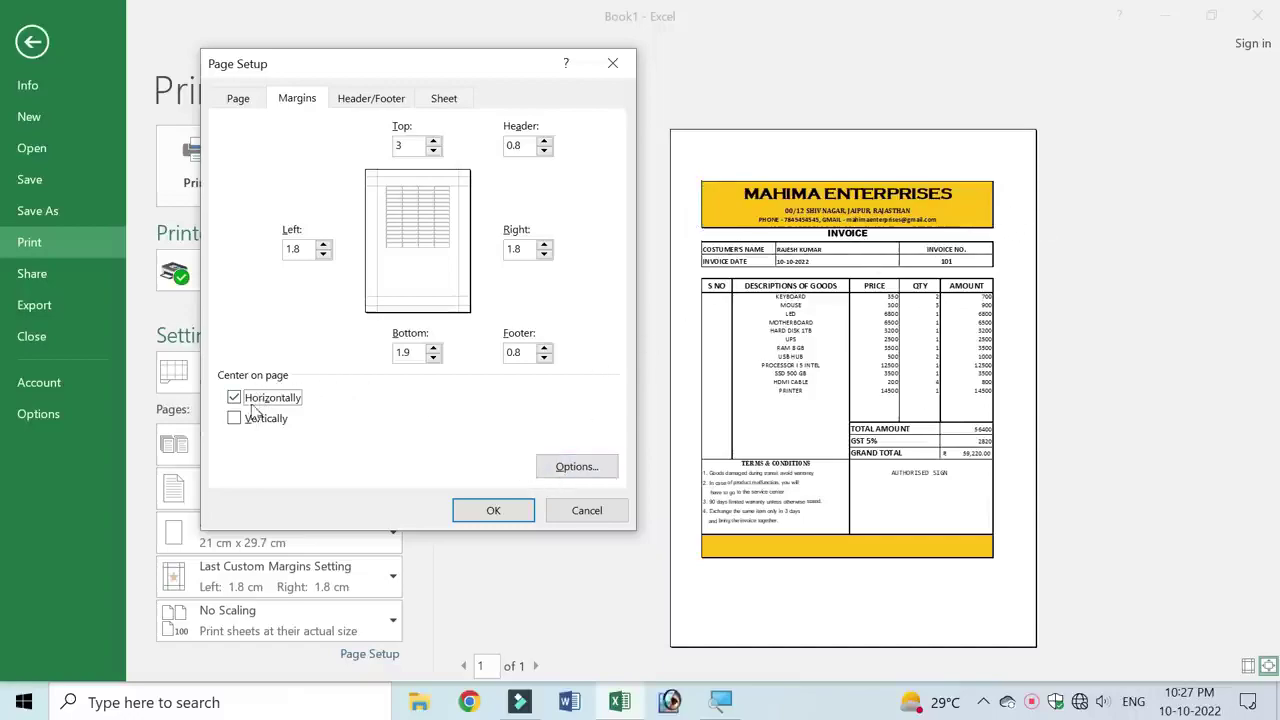
left_click(491, 511)
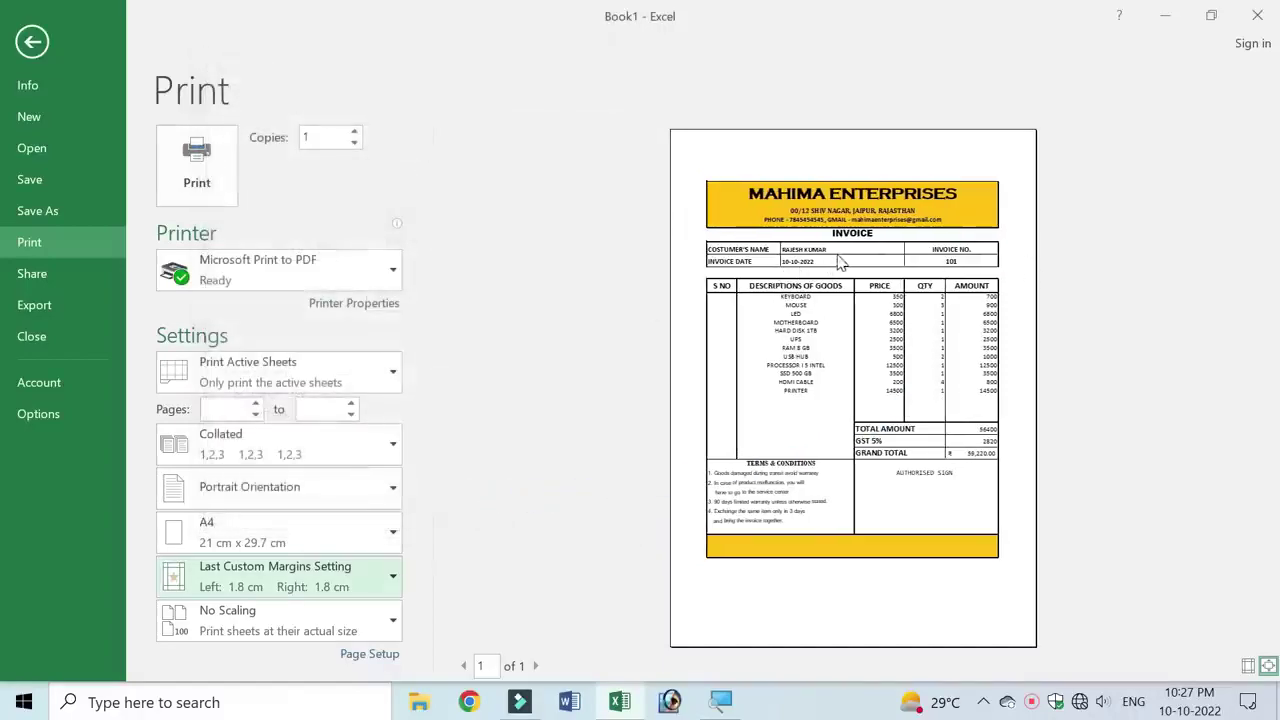